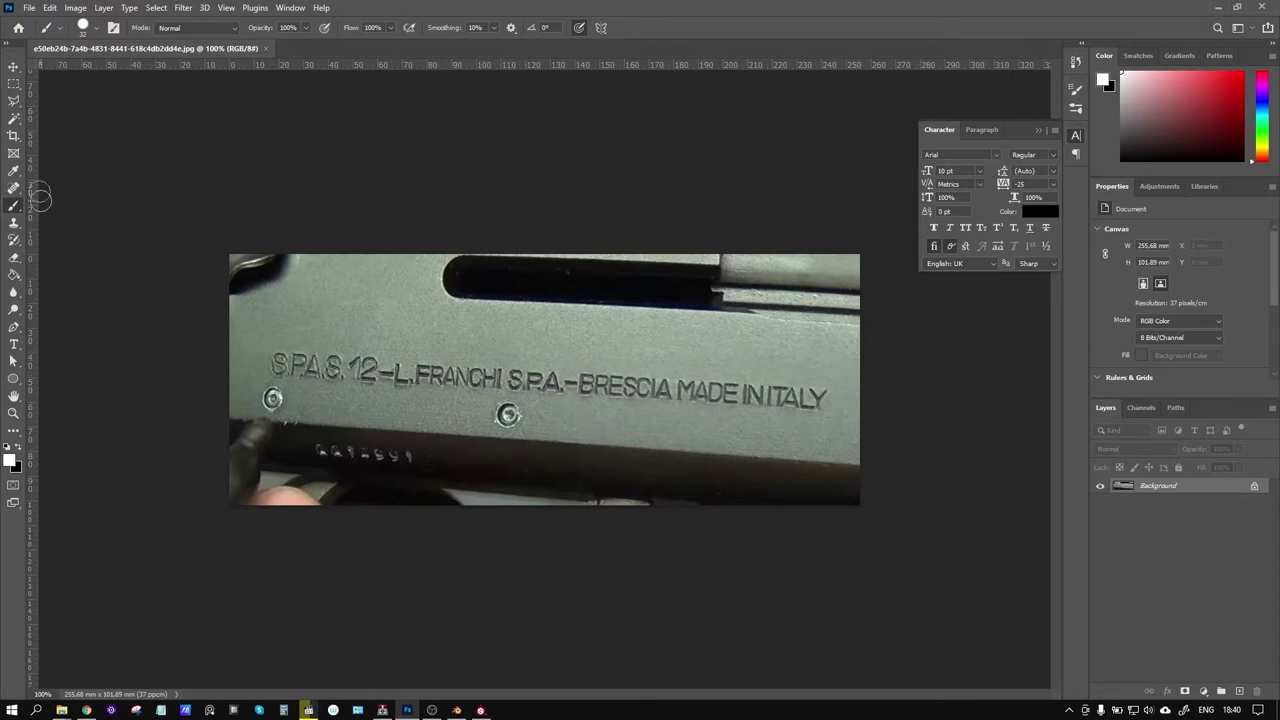
Turn on the grid and draw a rectangular marquee around the engraved receiver lettering
click(13, 85)
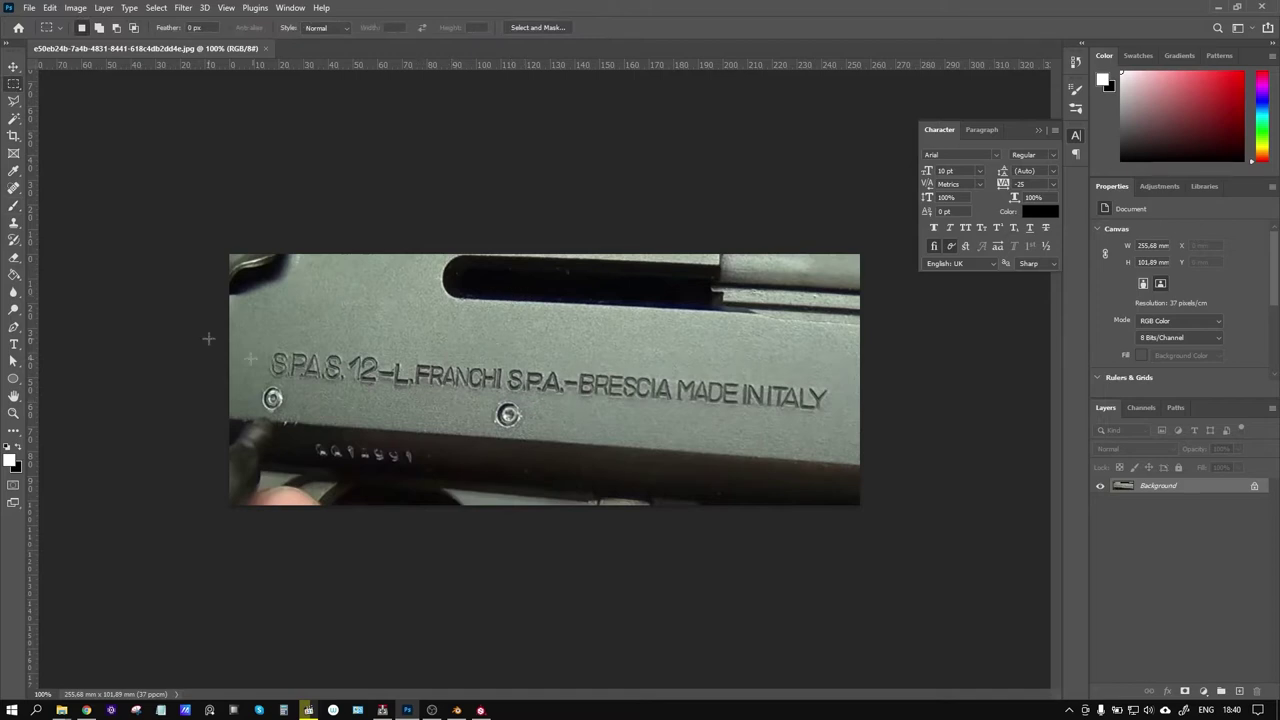
click(188, 8)
mouse_move(226, 8)
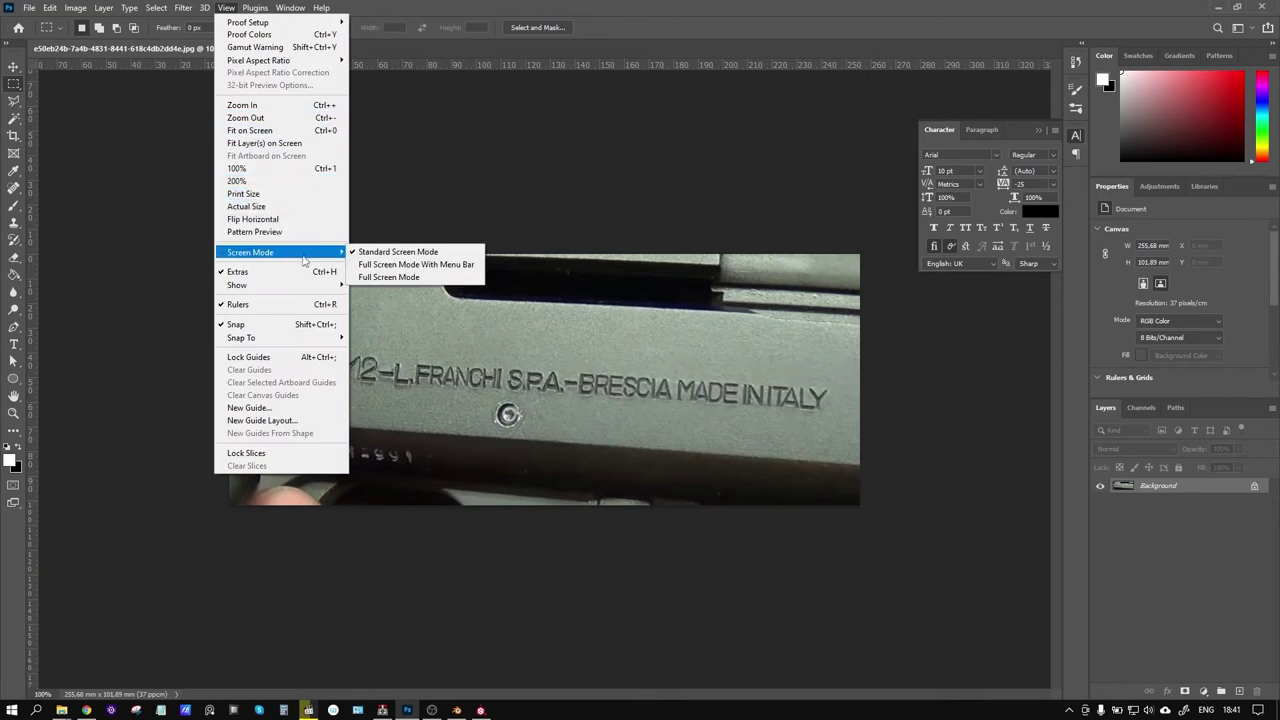
mouse_move(280, 285)
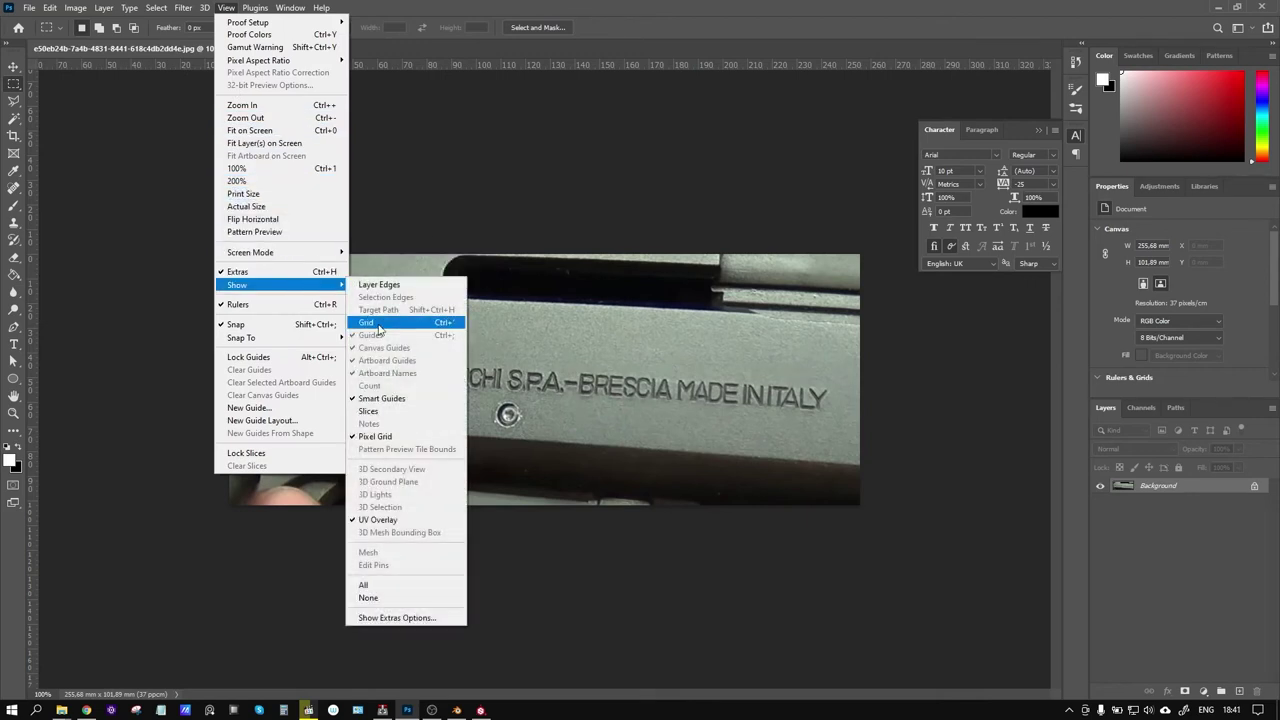
click(372, 322)
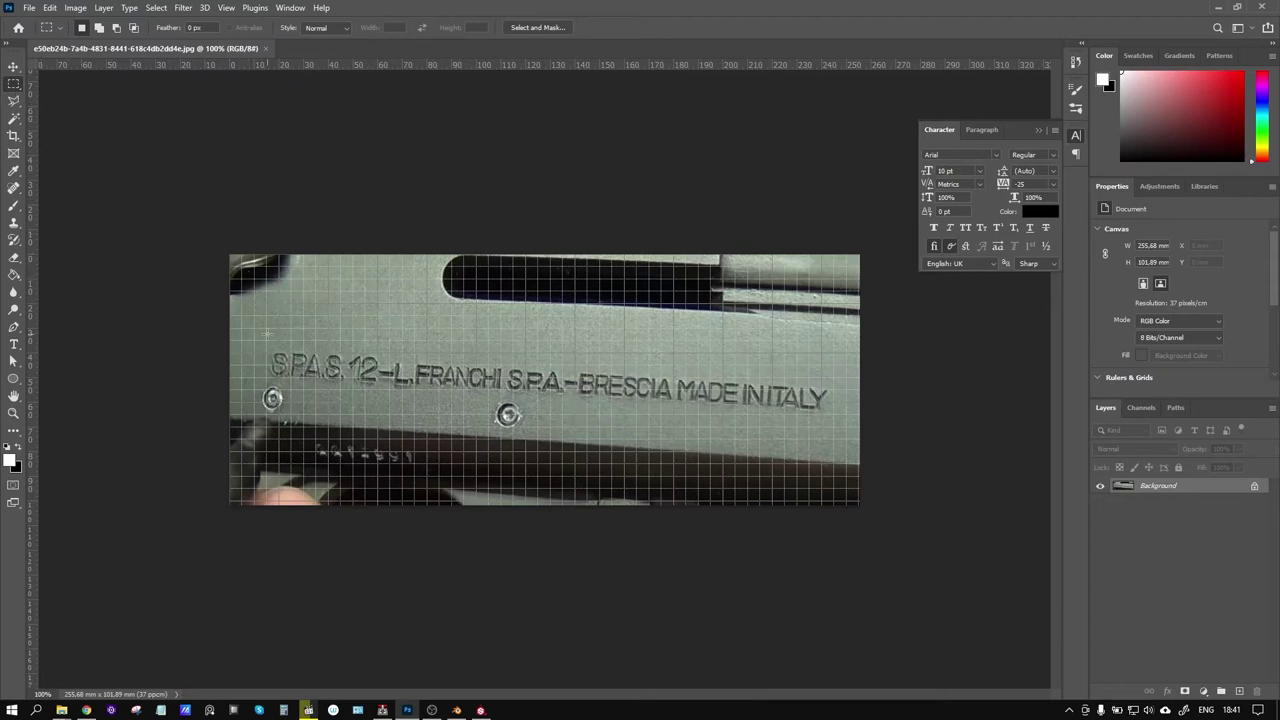
drag(242, 341, 847, 438)
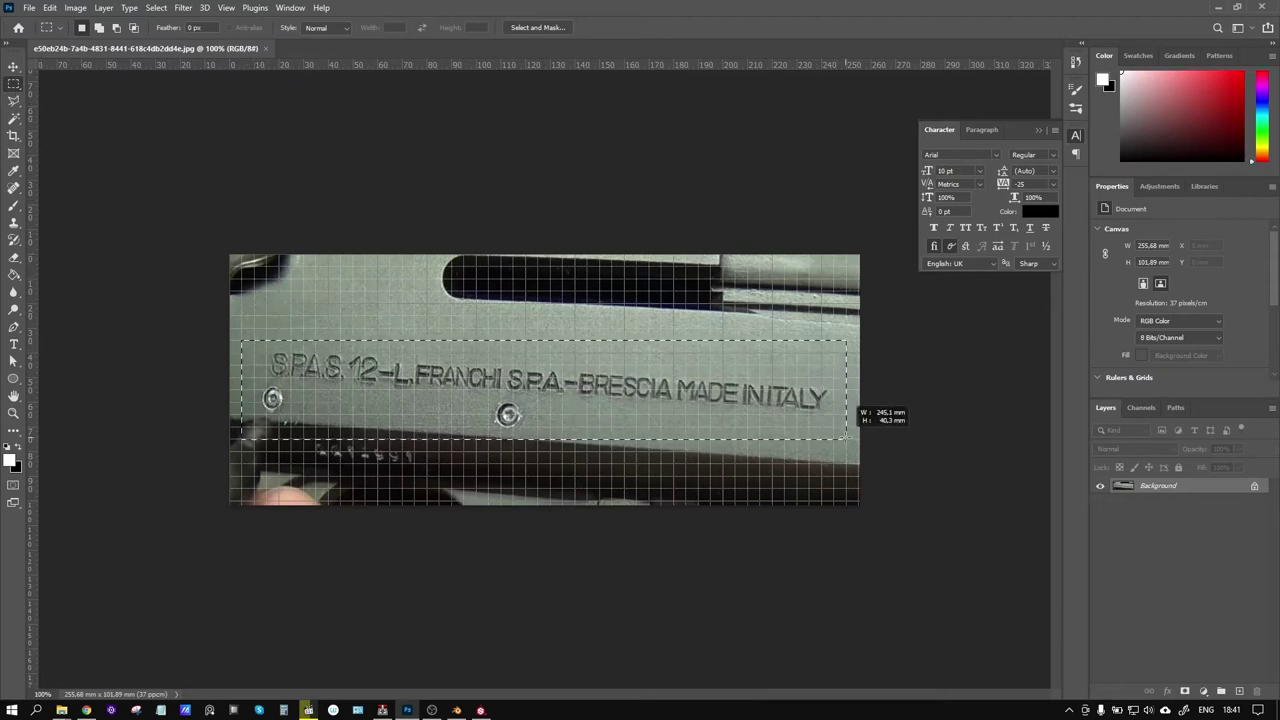
drag(847, 438, 847, 438)
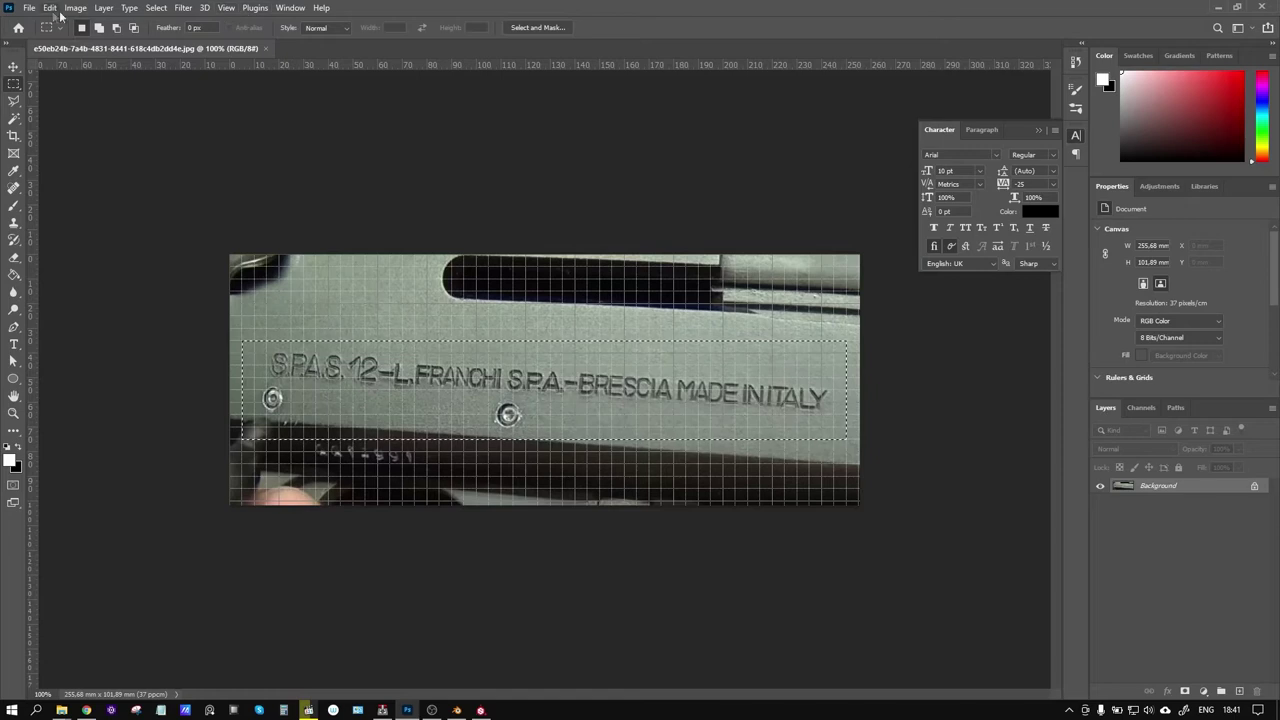
click(49, 8)
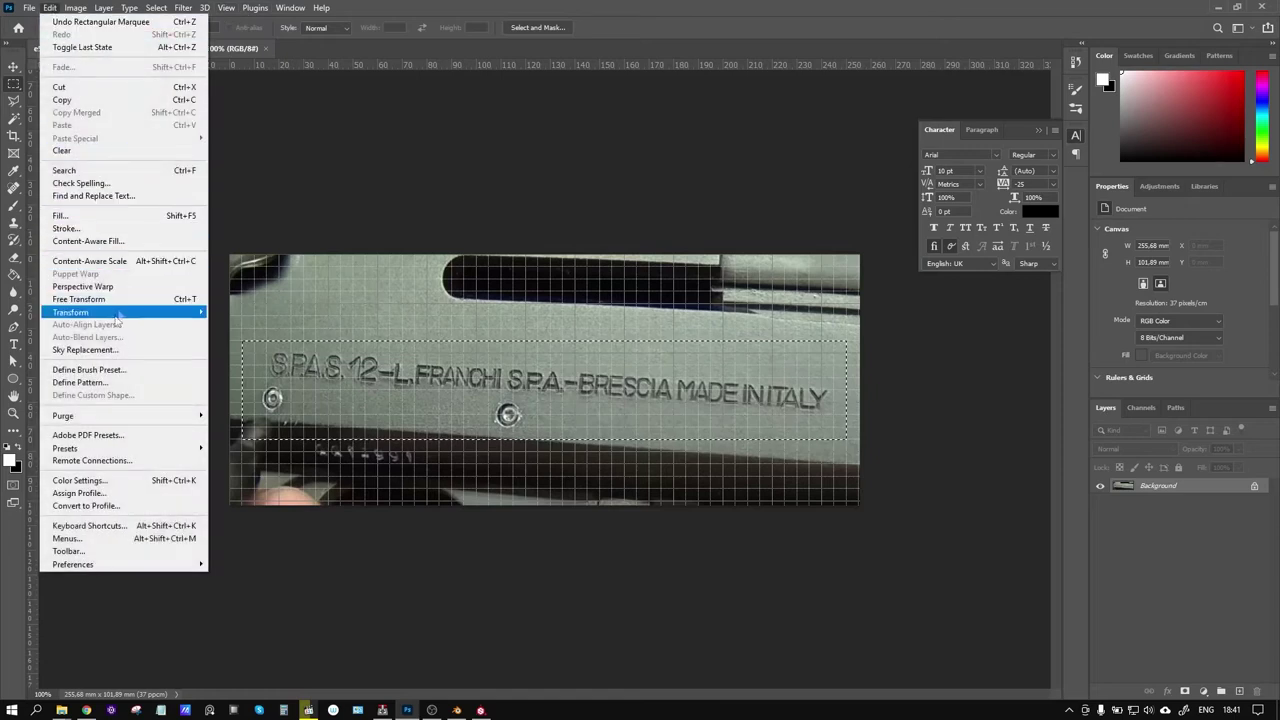
mouse_move(71, 312)
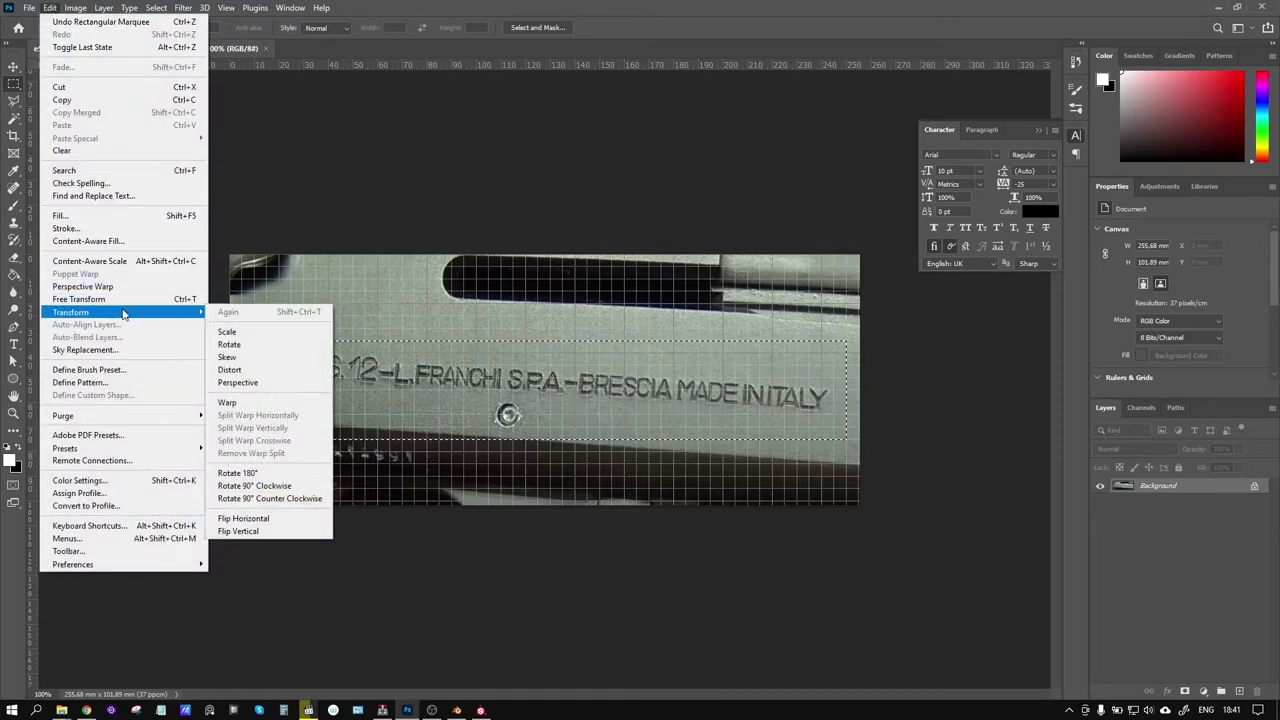
Rotate the selected lettering strip about -3.47° until level with the grid, and commit
click(227, 331)
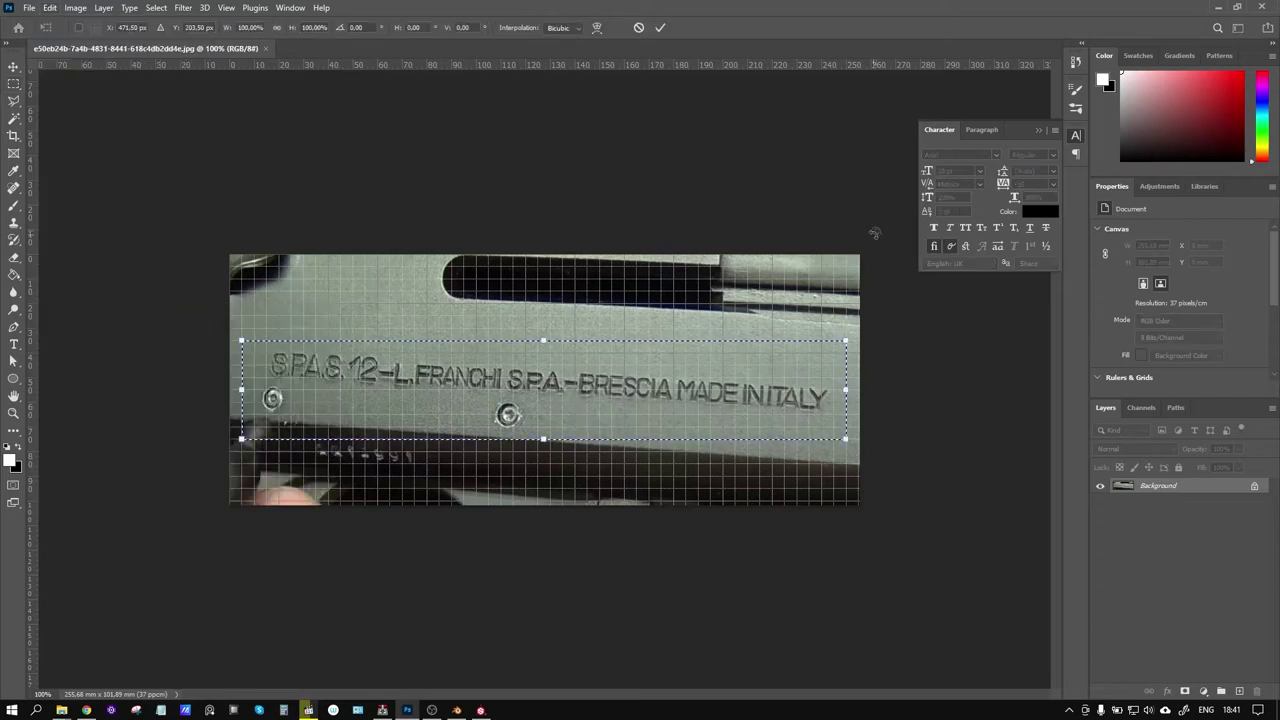
drag(872, 260, 880, 234)
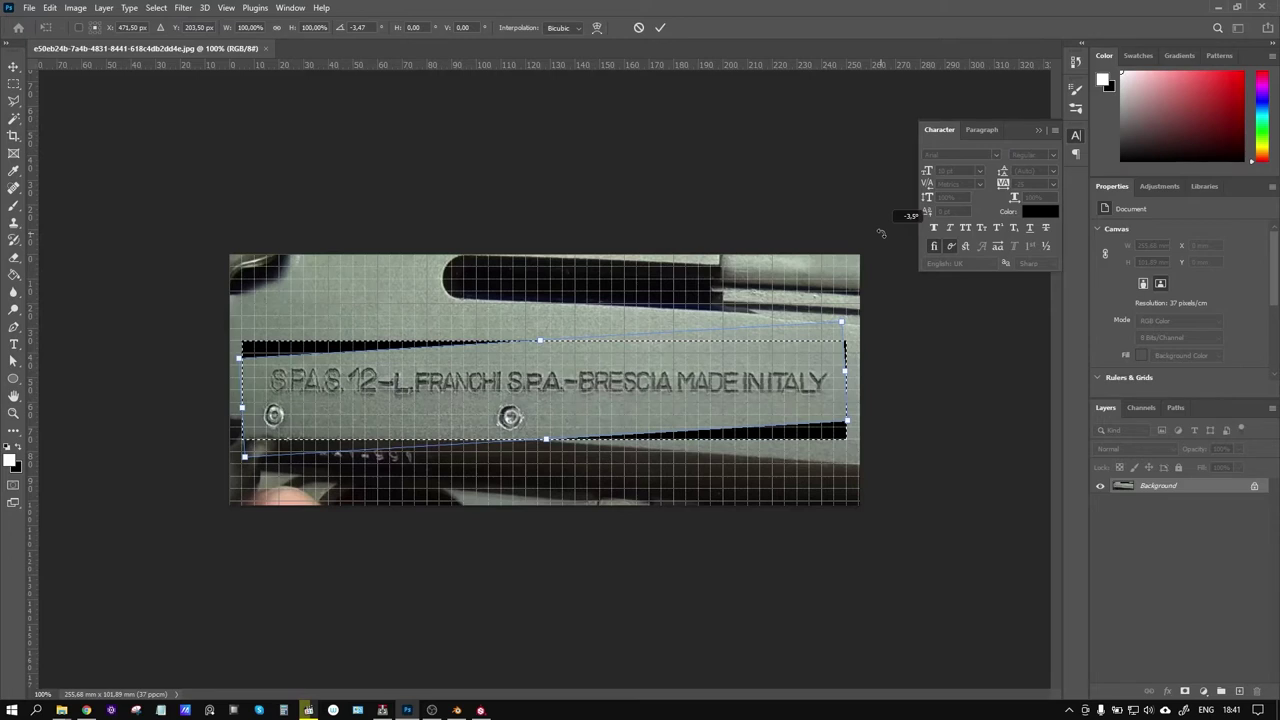
drag(880, 233, 880, 232)
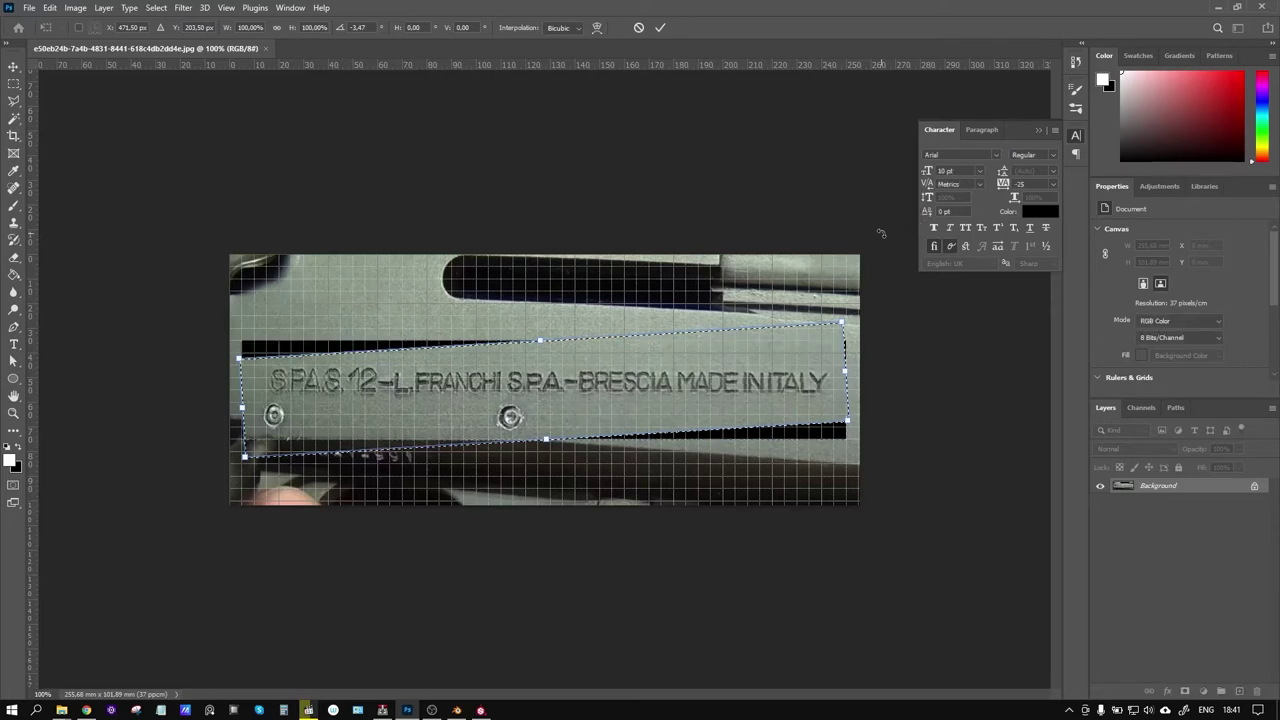
click(663, 30)
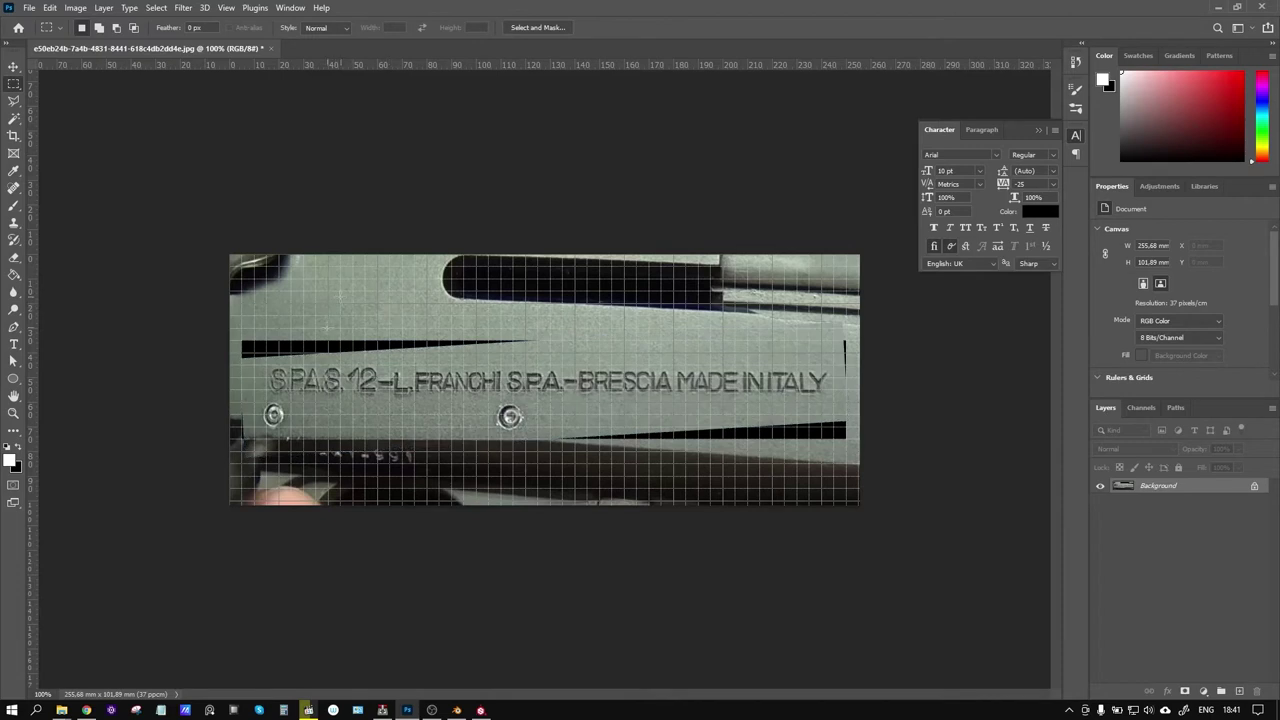
Reselect tightly around the text line, then crop the image to it and deselect
drag(267, 364, 836, 402)
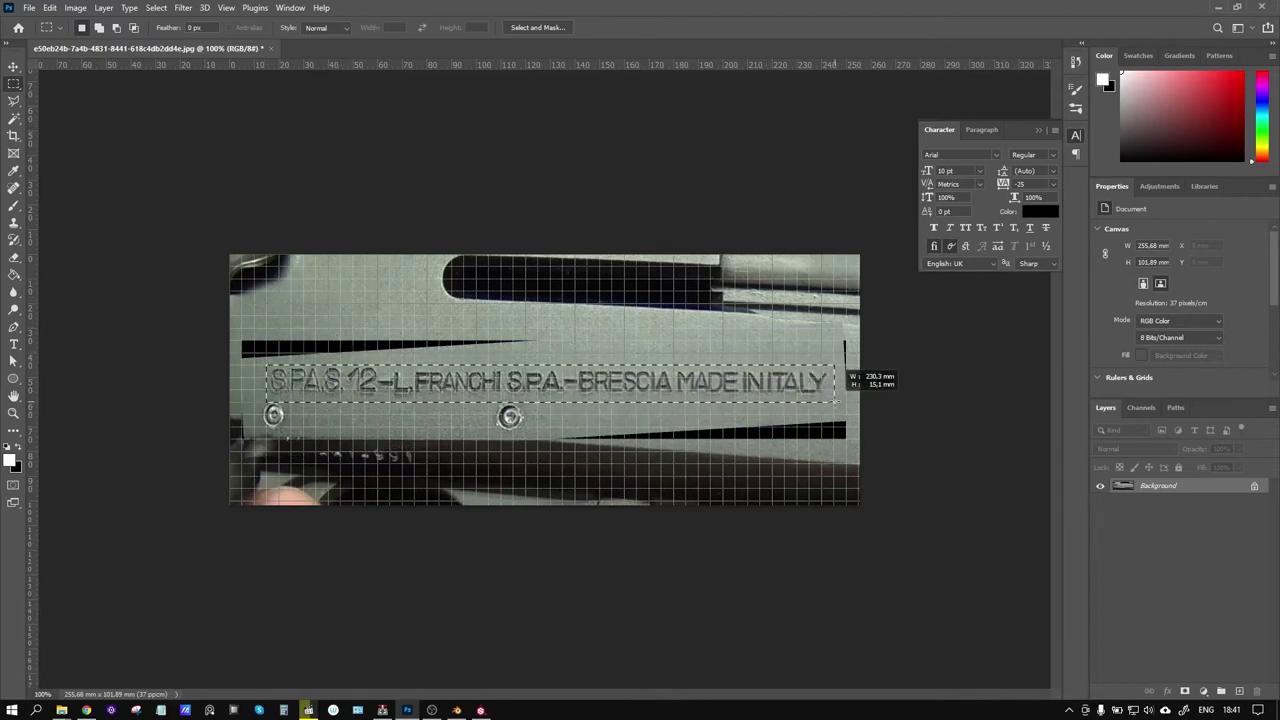
drag(836, 402, 836, 402)
key(ctrl+d)
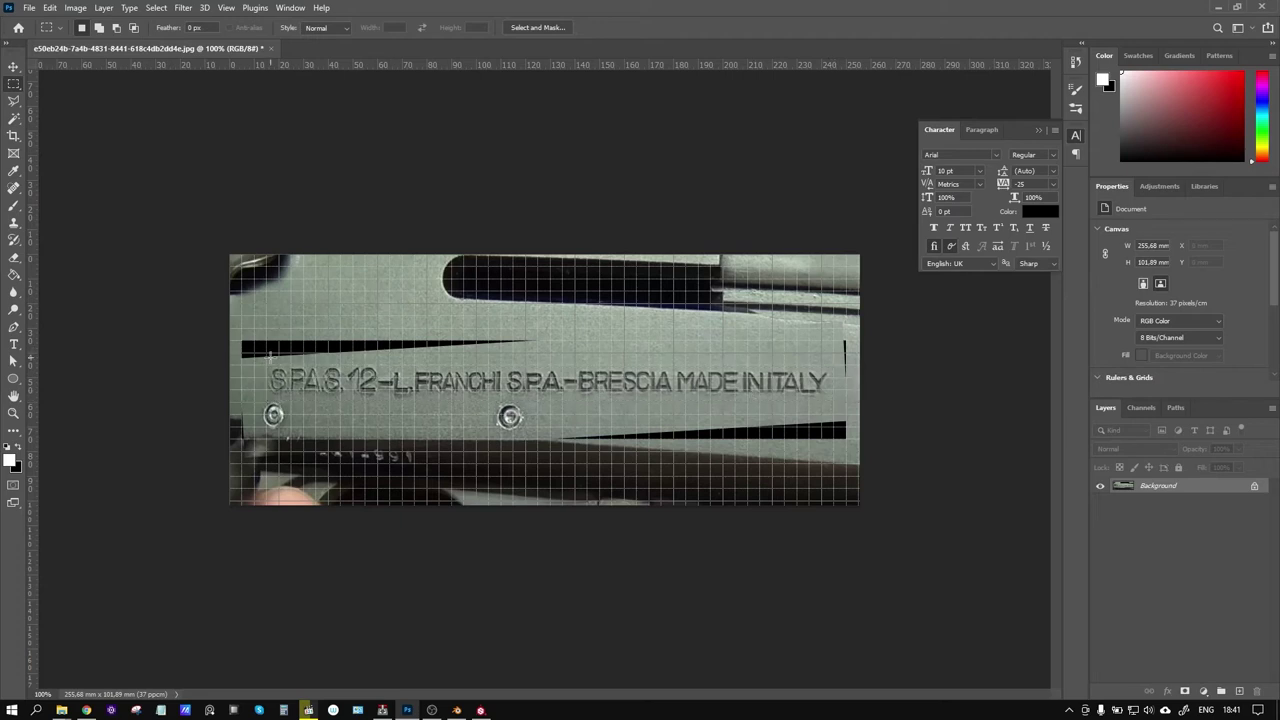
drag(266, 353, 836, 402)
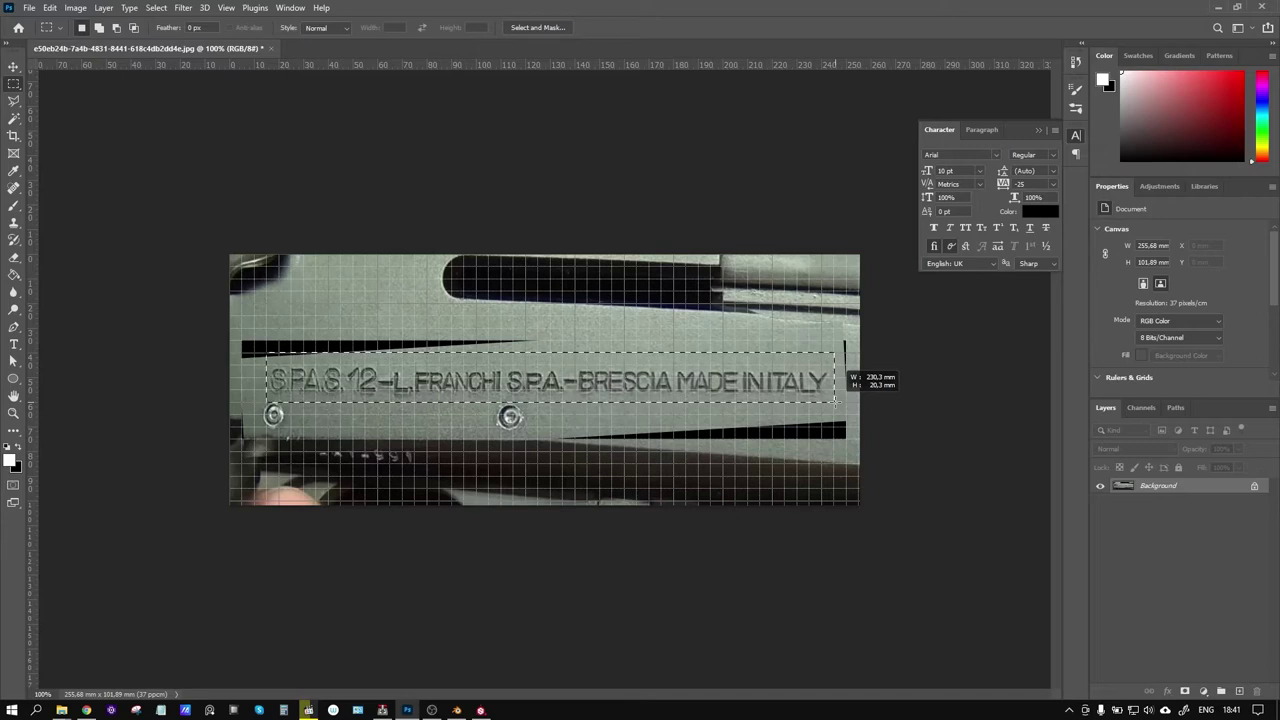
drag(836, 402, 836, 402)
click(65, 9)
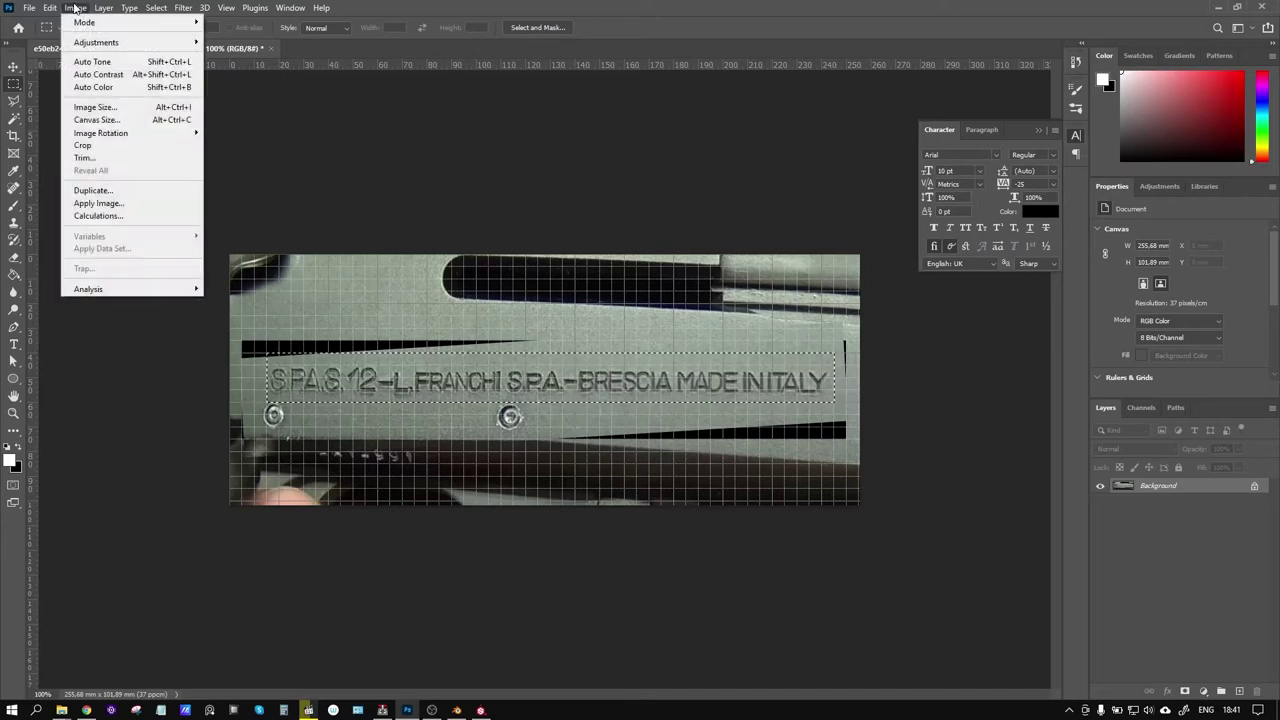
click(100, 152)
click(702, 196)
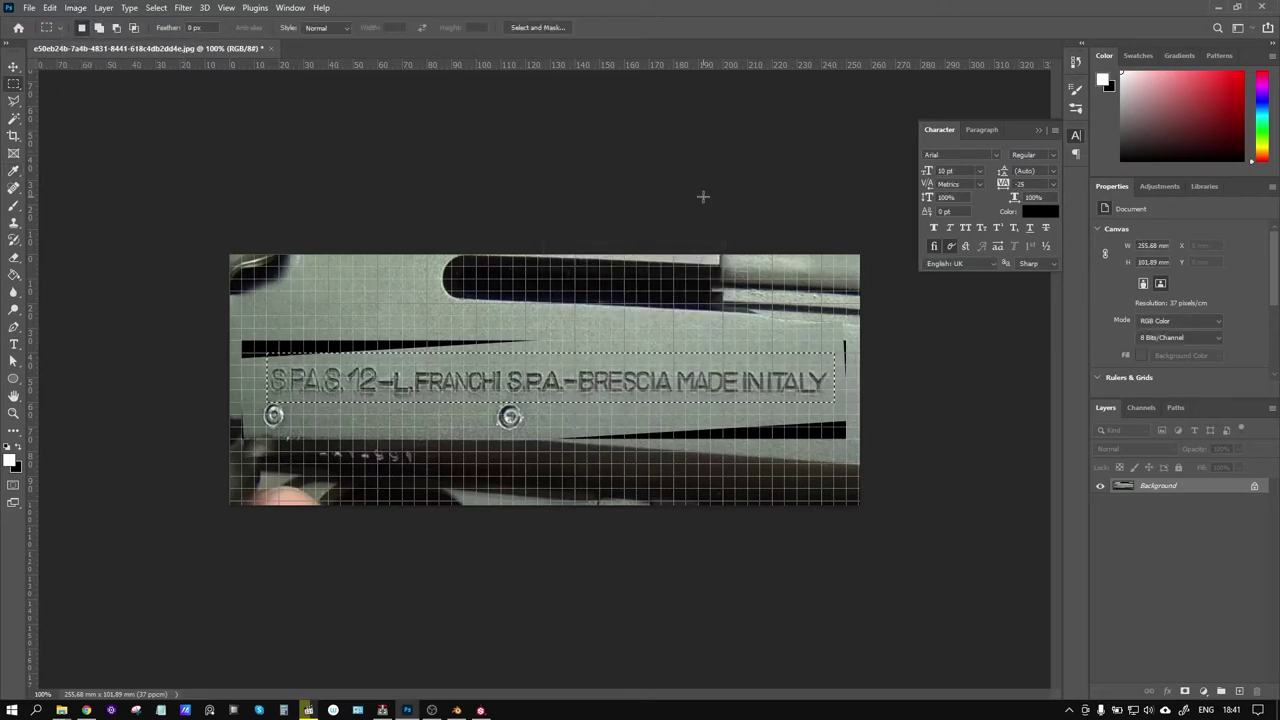
click(75, 8)
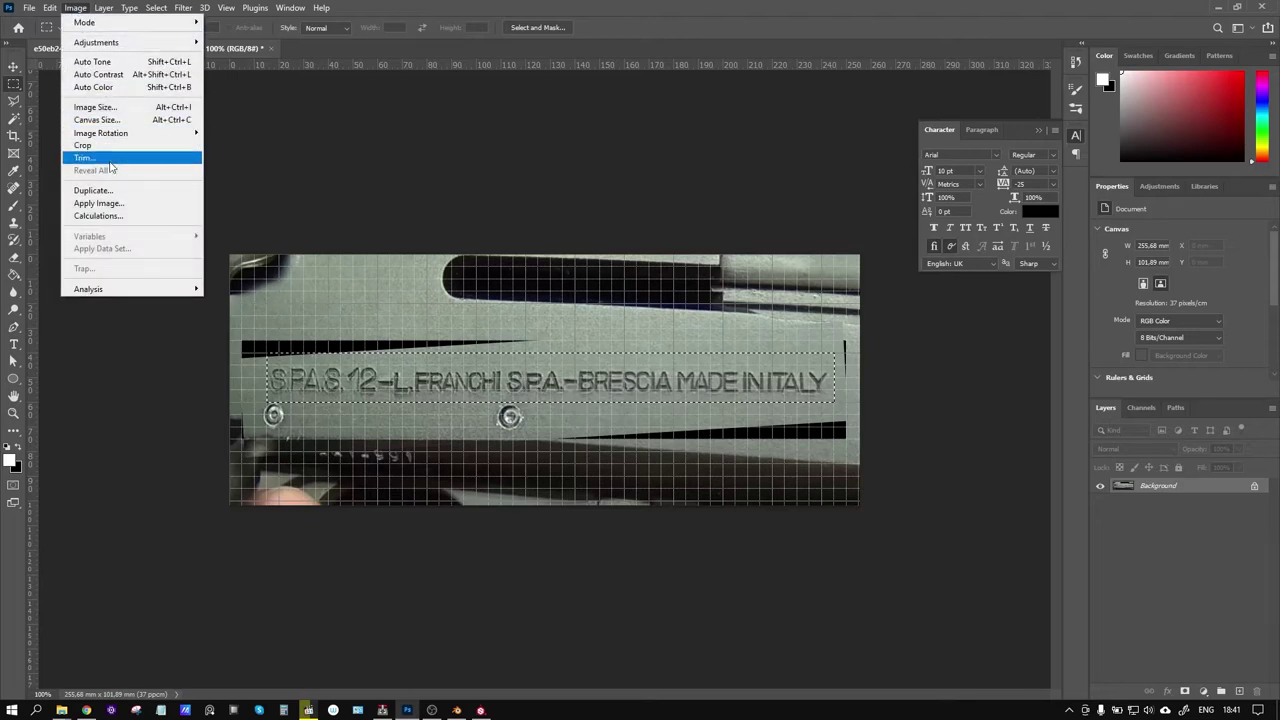
click(109, 146)
key(ctrl+d)
Hide the grid overlay and adjust the zoom on the cropped strip
click(227, 10)
mouse_move(237, 285)
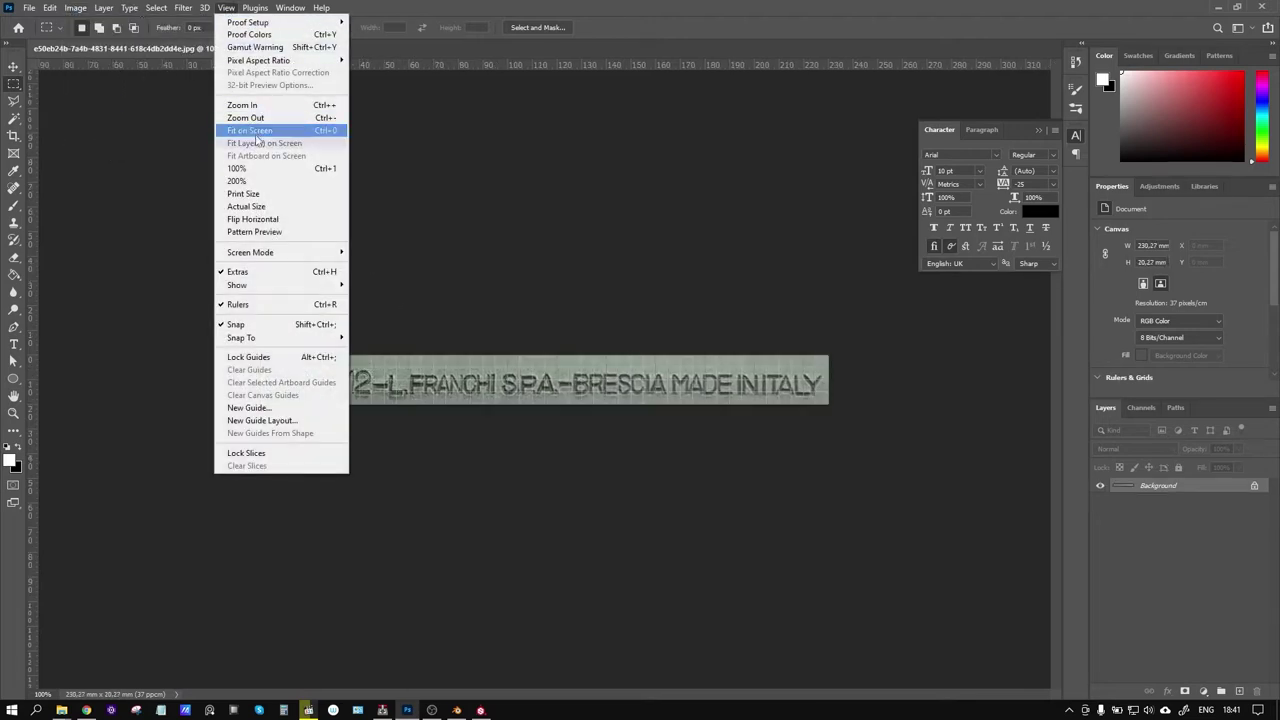
click(395, 322)
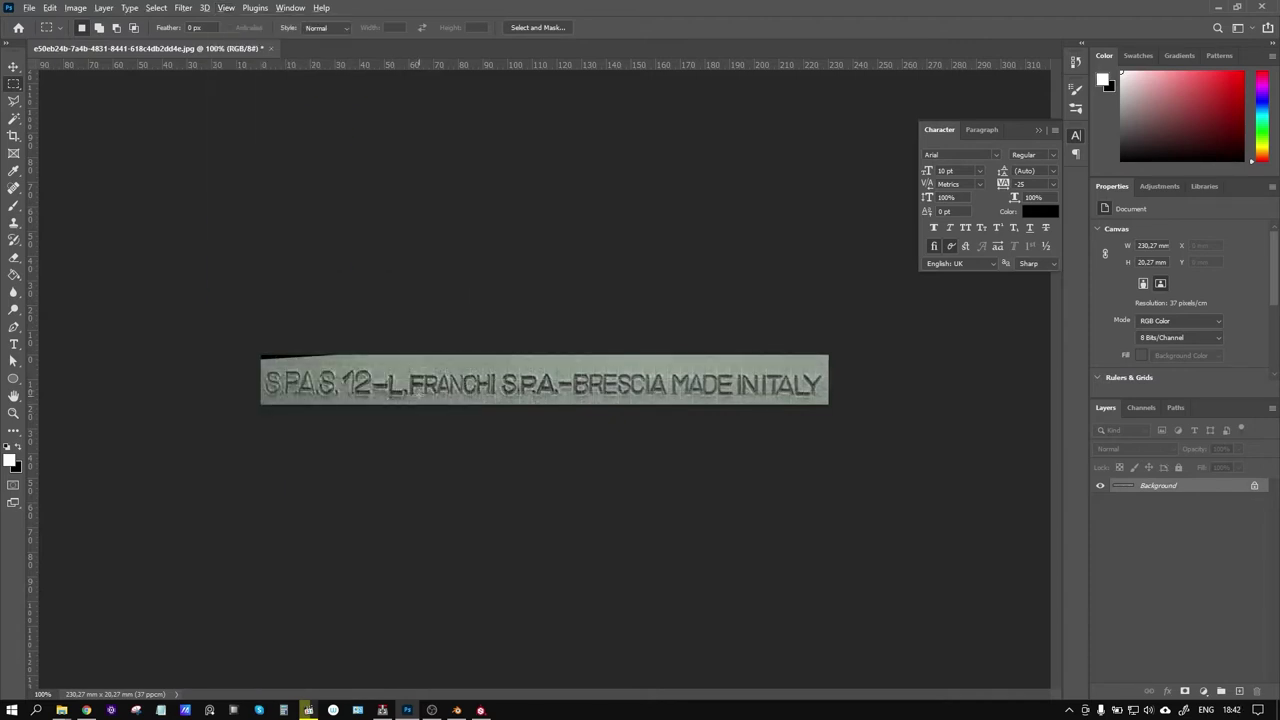
key(ctrl+plus)
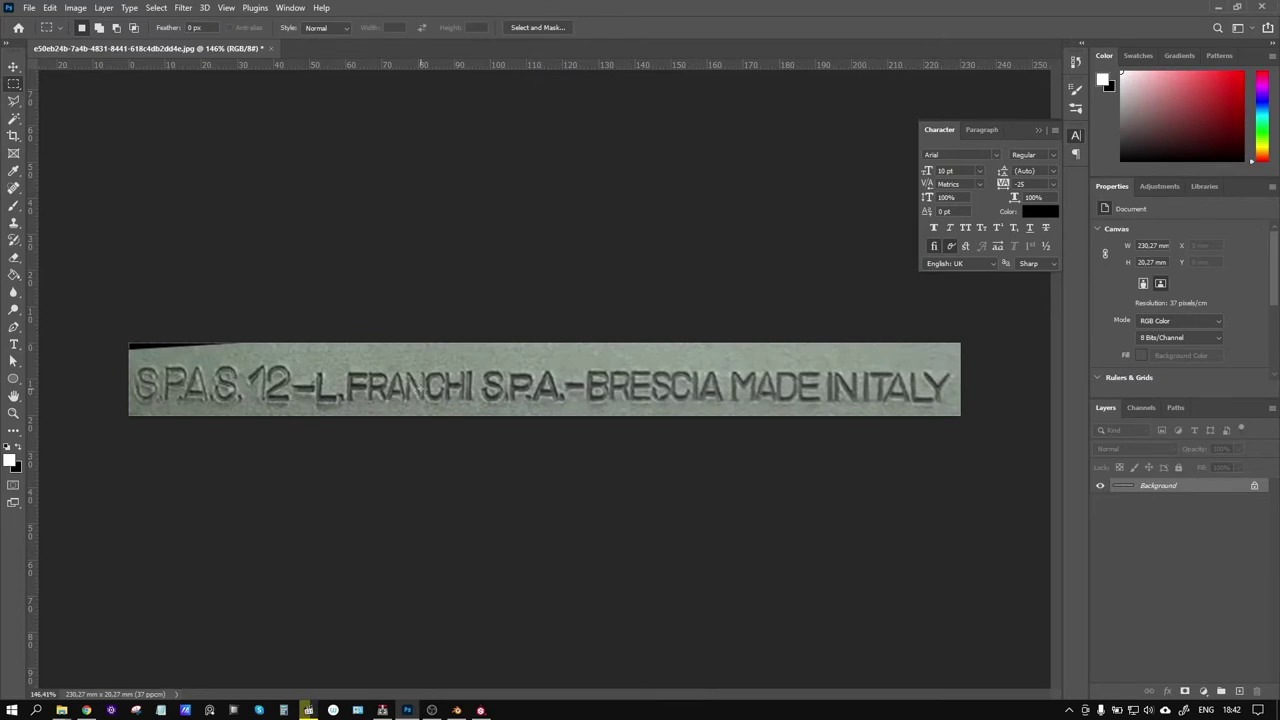
key(ctrl+minus)
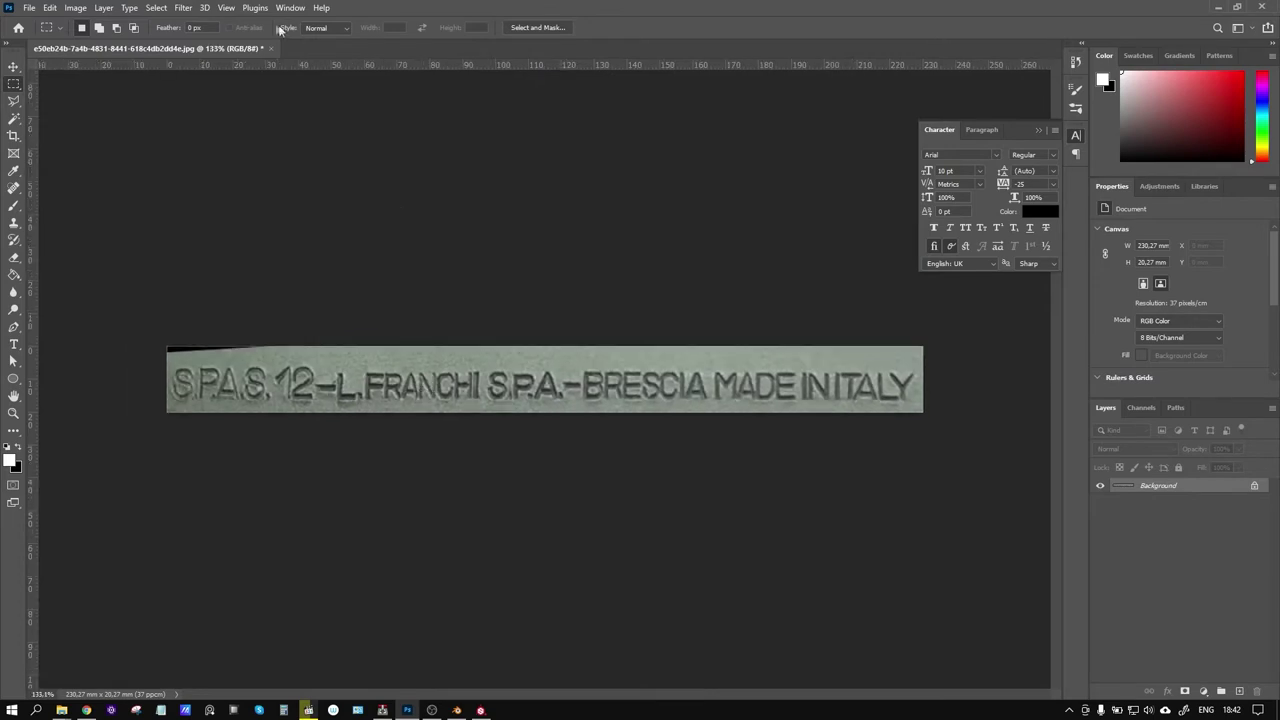
click(254, 8)
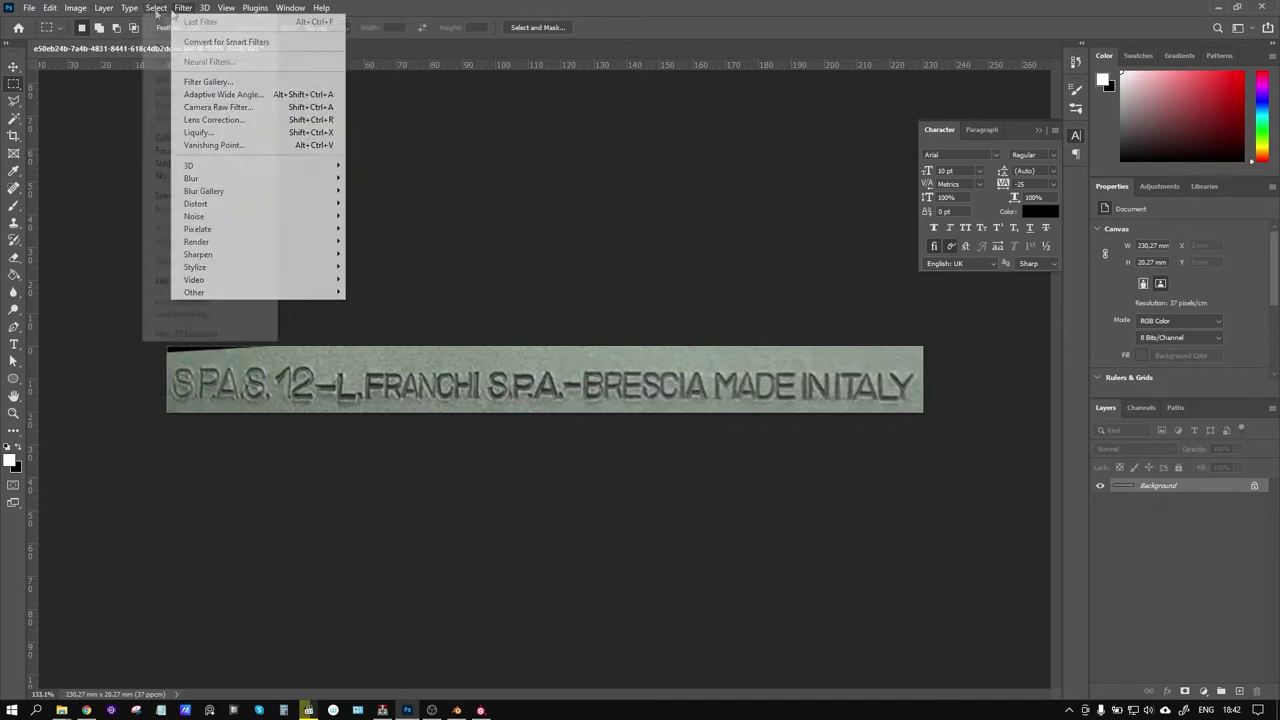
Make a Color Range selection of the lettering with Fuzziness 20
click(266, 294)
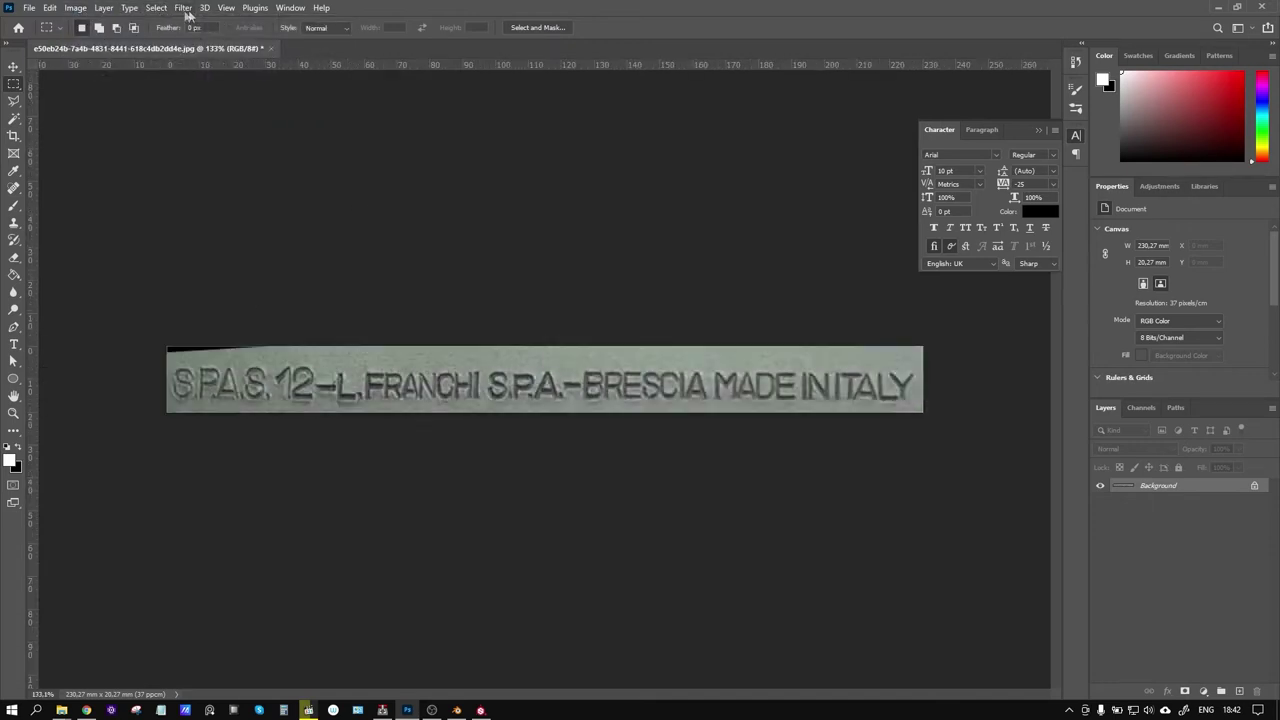
click(157, 8)
click(190, 163)
drag(571, 201, 548, 201)
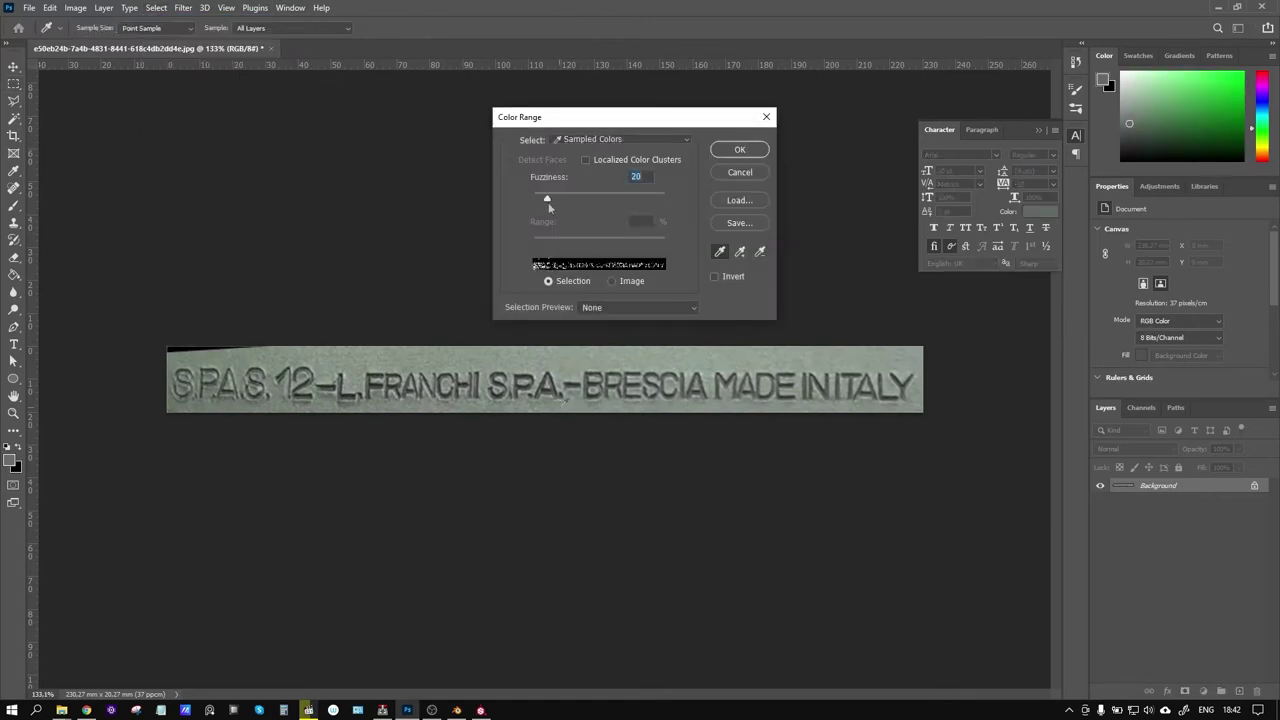
click(737, 148)
alt+scroll(282, 286, up, 1)
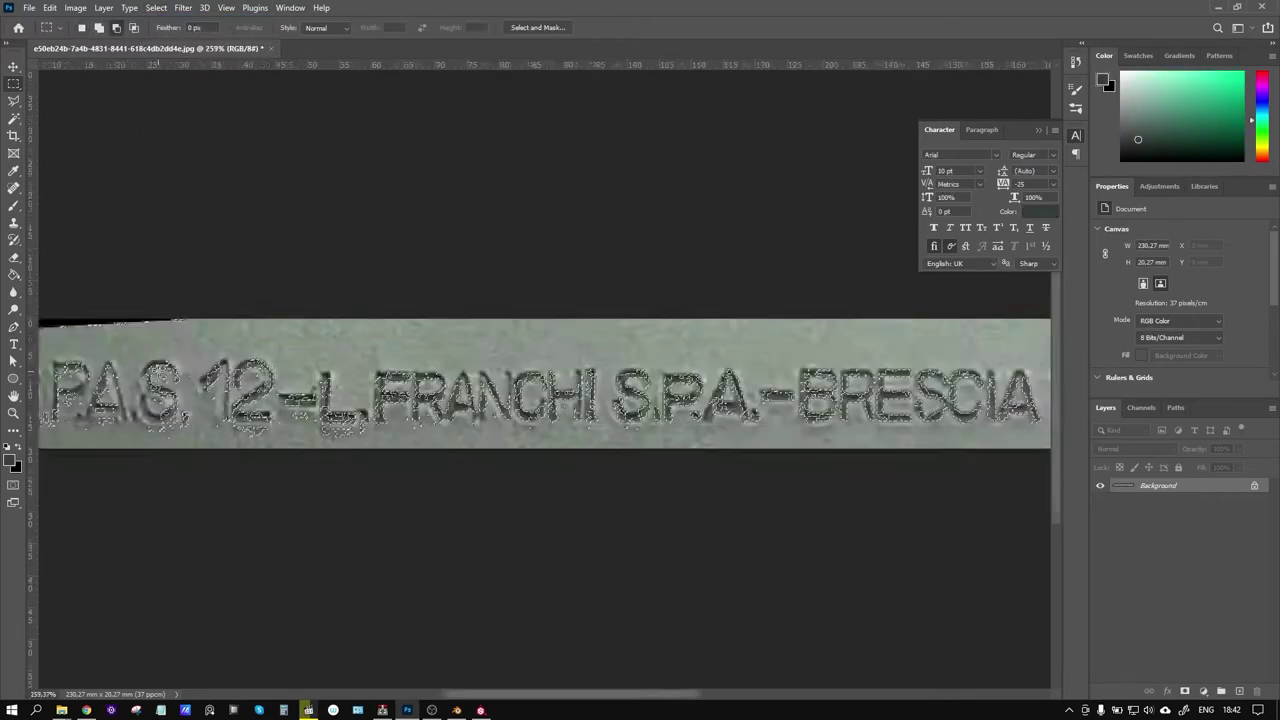
Add a Levels adjustment (inputs 88 and 123) for black text on white, plus a new empty layer
click(75, 8)
click(1203, 691)
click(1130, 514)
mouse_move(1261, 328)
mouse_down()
mouse_move(1164, 333)
mouse_move(1179, 330)
mouse_up()
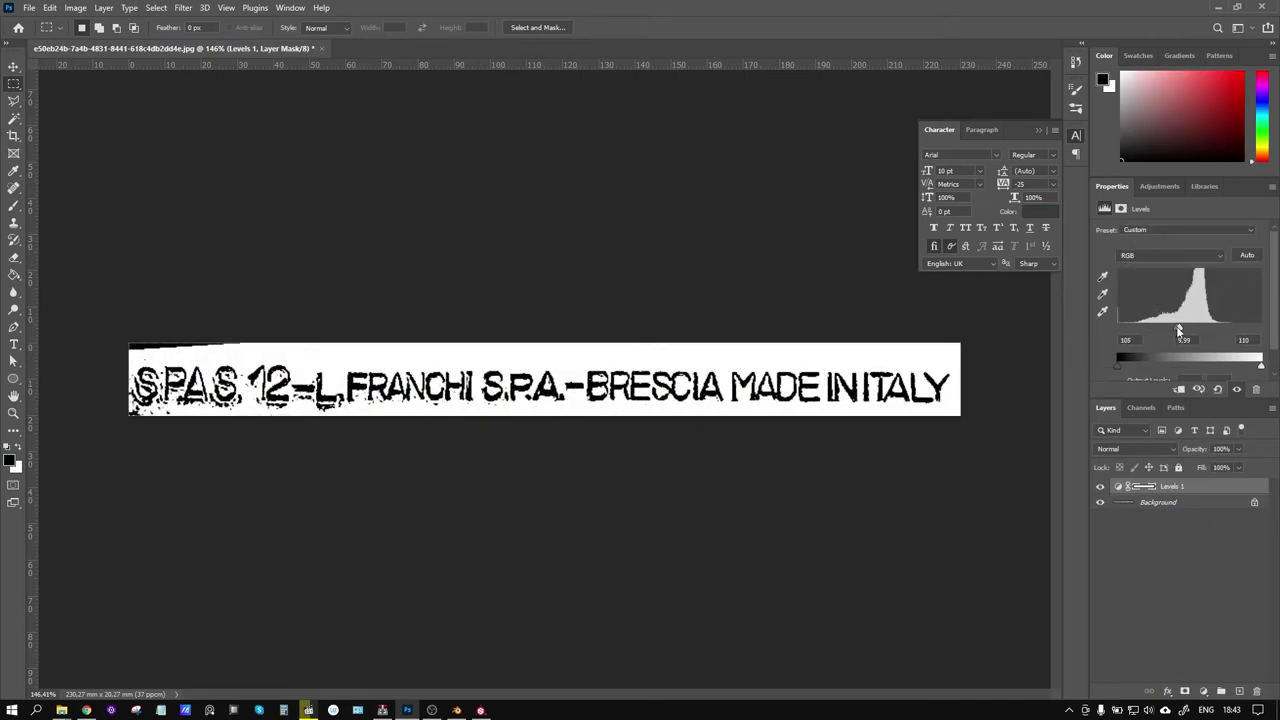
key(ctrl+shift+n)
Set up a smaller Brush on Layer 1 for cleaning the lettering
key(b)
key(x)
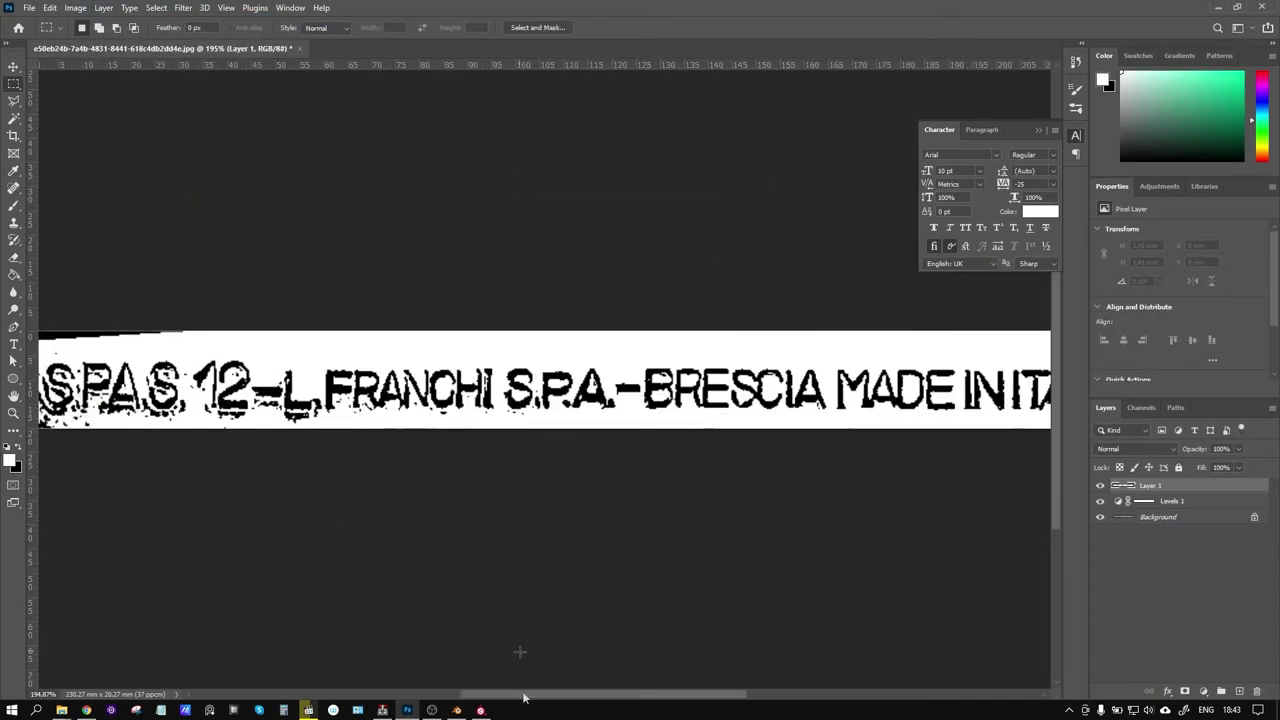
alt+scroll(306, 526, up, 2)
alt+right_drag(213, 331, 236, 353)
alt+scroll(196, 392, up, 5)
right_click(280, 348)
key(Escape)
right_click(268, 372)
key(Escape)
right_click(219, 326)
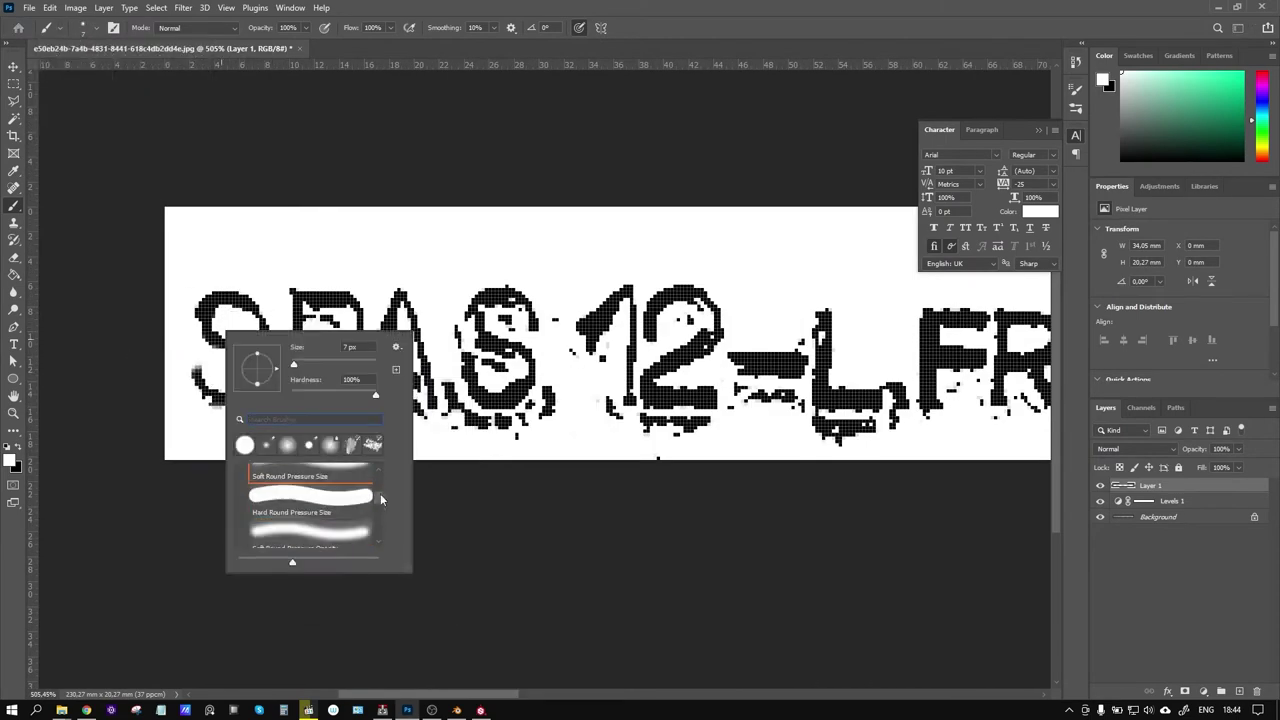
key(Escape)
Paint out speckles around the S, P, A, 2, dash and L
drag(330, 374, 348, 402)
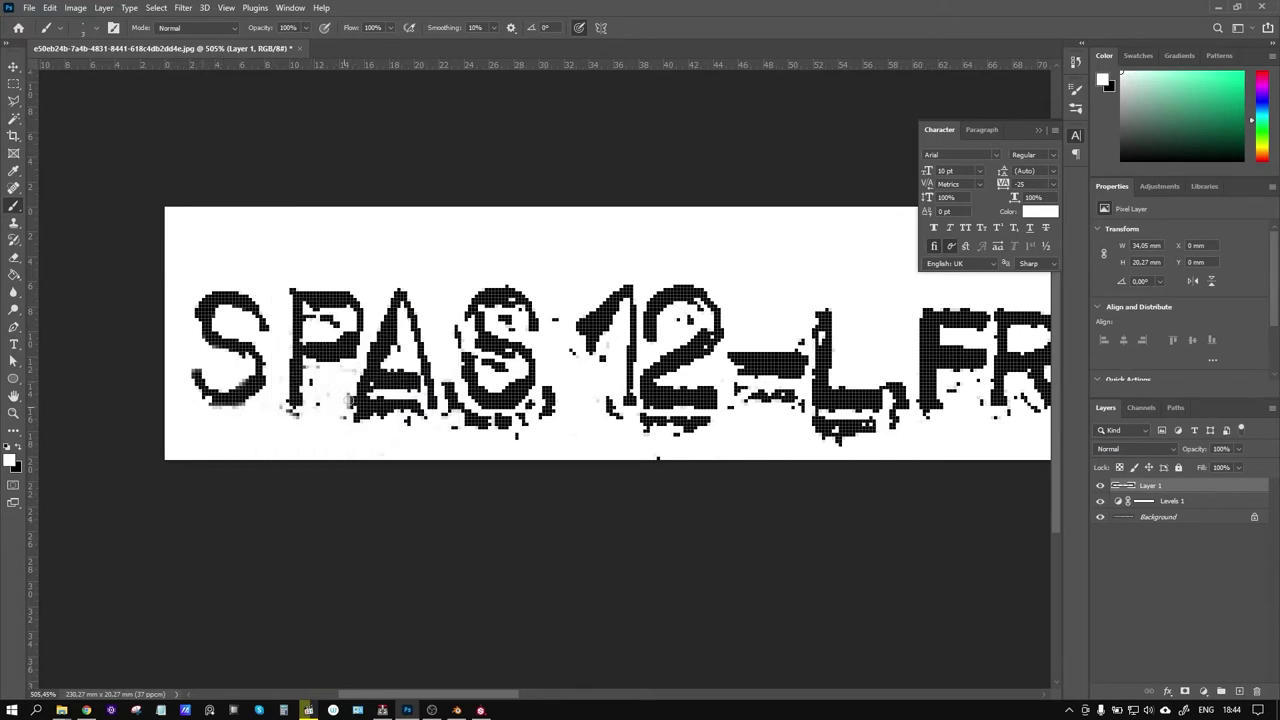
mouse_move(340, 320)
mouse_down()
mouse_move(415, 421)
mouse_move(524, 417)
mouse_up()
drag(487, 360, 477, 324)
mouse_move(613, 414)
mouse_down()
mouse_move(705, 425)
mouse_move(805, 408)
mouse_move(850, 432)
mouse_move(896, 407)
mouse_up()
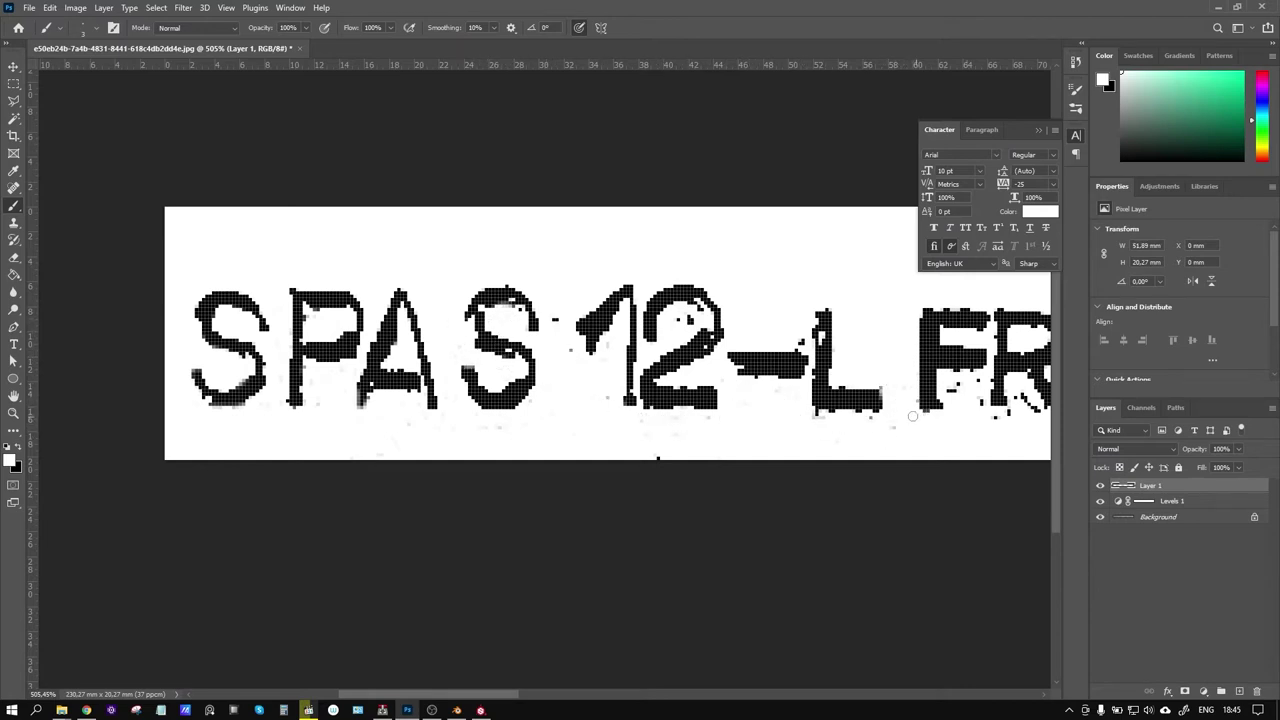
drag(808, 378, 685, 326)
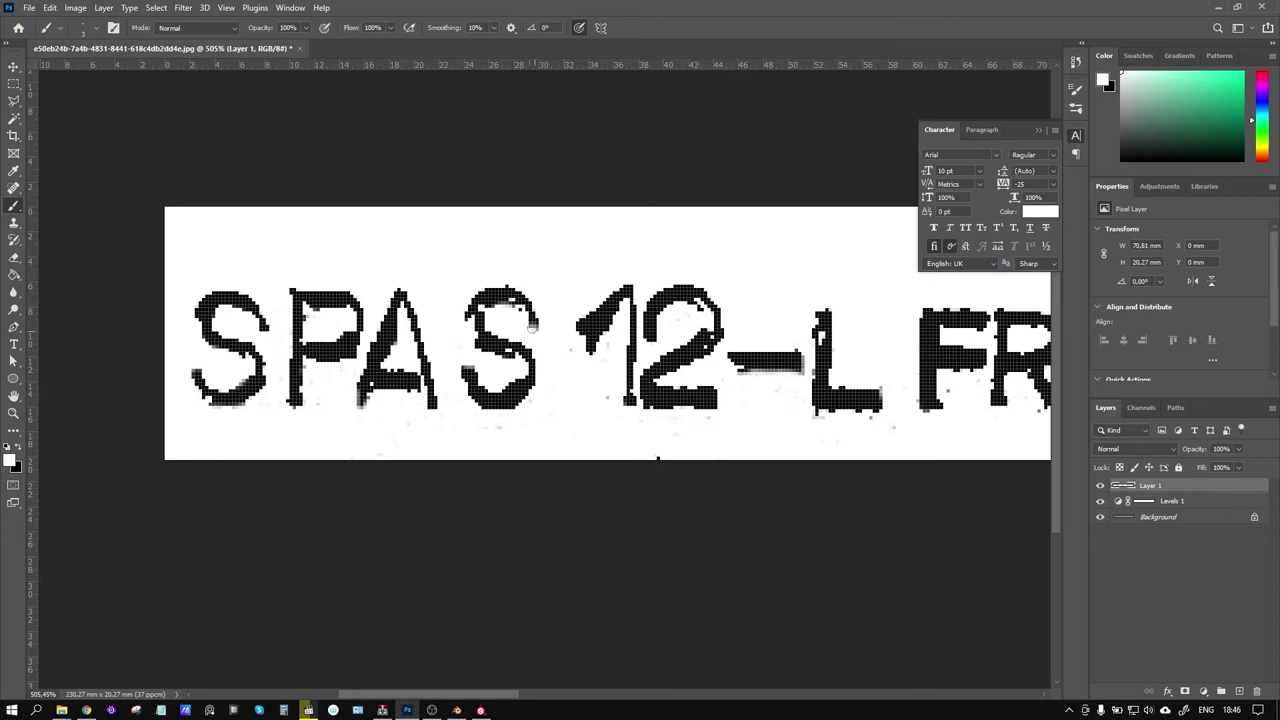
ctrl+scroll(531, 327, right, 5)
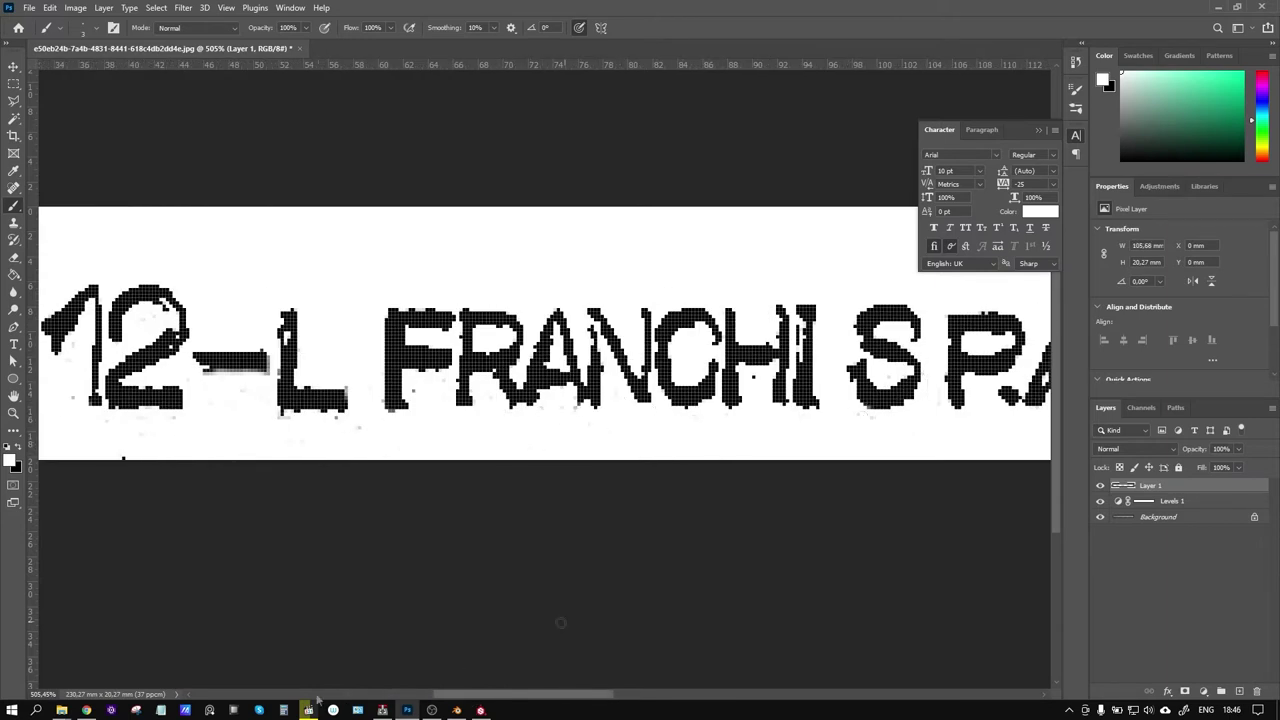
ctrl+scroll(560, 622, right, 5)
ctrl+scroll(268, 420, right, 1)
Toggle the cleanup layer's visibility to compare it with the original photo
click(1100, 486)
click(1100, 486)
ctrl+scroll(434, 677, left, 10)
click(1101, 487)
click(1100, 486)
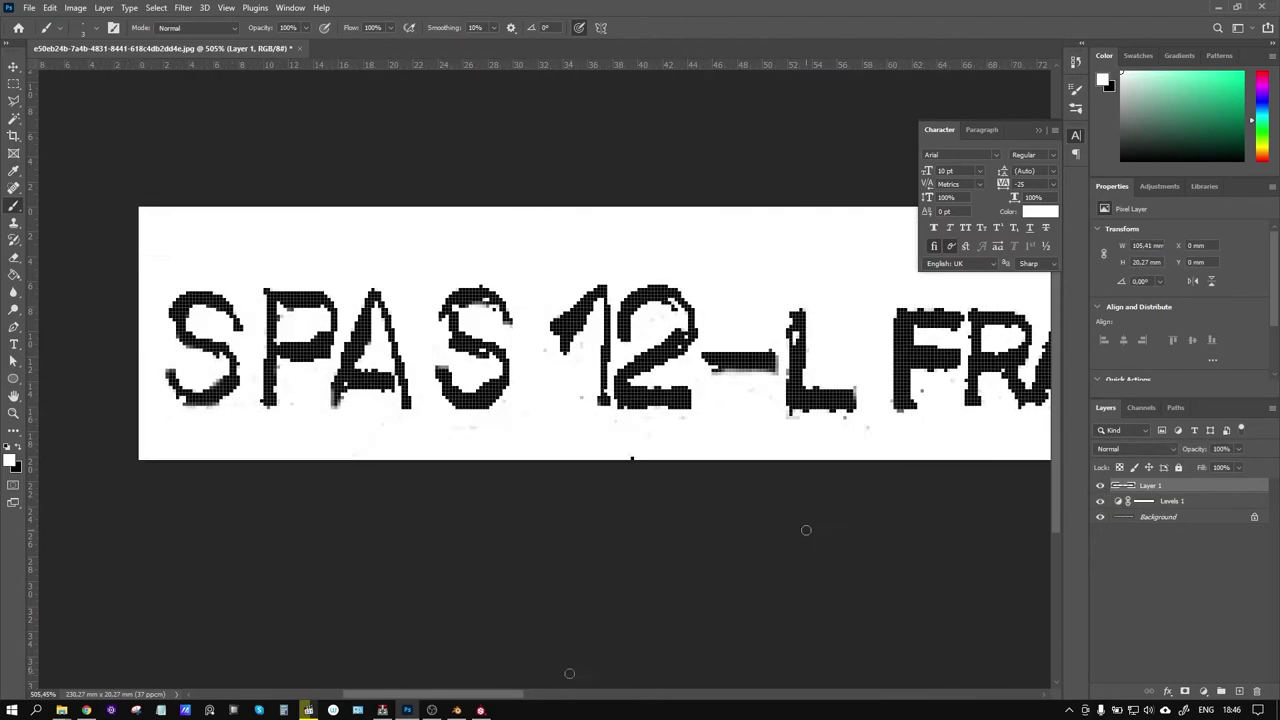
ctrl+scroll(851, 665, right, 8)
ctrl+scroll(221, 433, left, 10)
Fill in the worn S, P, A, 1 and 2, and add the period after the first S
drag(402, 307, 402, 404)
click(374, 402)
drag(622, 349, 616, 302)
mouse_move(510, 300)
mouse_down()
mouse_move(526, 404)
mouse_move(450, 300)
mouse_up()
drag(350, 308, 302, 390)
drag(727, 296, 726, 404)
drag(805, 300, 716, 402)
Fill in the worn L, A, H, I and S letters
key(x)
key(x)
ctrl+scroll(600, 350, right, 3)
drag(672, 318, 730, 409)
ctrl+scroll(600, 350, right, 5)
mouse_move(533, 405)
mouse_down()
mouse_move(555, 318)
mouse_move(604, 388)
mouse_up()
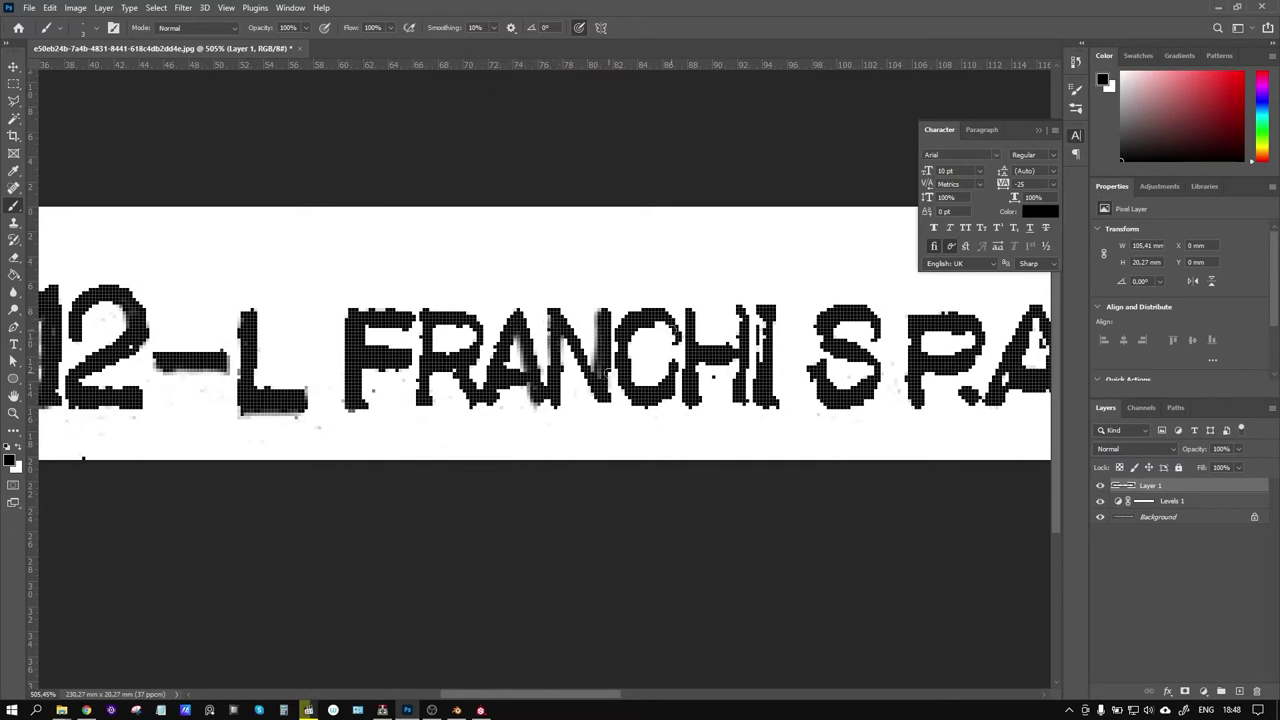
drag(695, 306, 695, 348)
mouse_move(736, 306)
mouse_down()
mouse_move(736, 384)
mouse_move(760, 364)
mouse_up()
drag(866, 312, 866, 380)
ctrl+scroll(600, 350, right, 5)
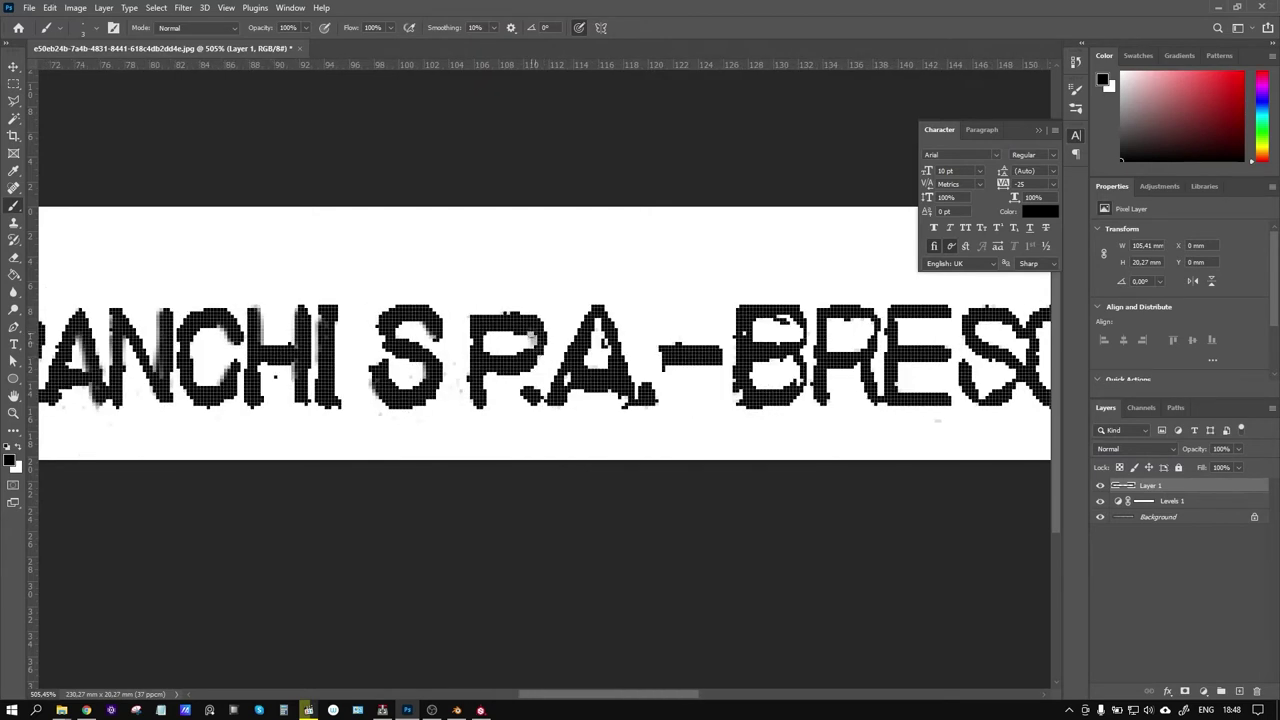
Touch up the remaining letters, filling in the worn I and N
drag(600, 310, 604, 356)
drag(792, 314, 788, 384)
mouse_move(834, 312)
mouse_down()
mouse_move(866, 350)
mouse_move(862, 404)
mouse_up()
drag(565, 694, 655, 700)
drag(500, 316, 500, 388)
drag(530, 320, 518, 360)
drag(648, 314, 648, 354)
drag(678, 386, 678, 414)
drag(740, 318, 790, 330)
drag(700, 694, 785, 694)
drag(604, 314, 608, 400)
drag(664, 318, 666, 334)
Reset the brush colour to black and add a Levels 2 adjustment on top
alt+scroll(340, 398, down, 3)
alt+scroll(340, 398, up, 3)
key(x)
alt+scroll(340, 398, down, 3)
alt+scroll(579, 415, up, 2)
key(x)
alt+drag(1170, 501, 1170, 480)
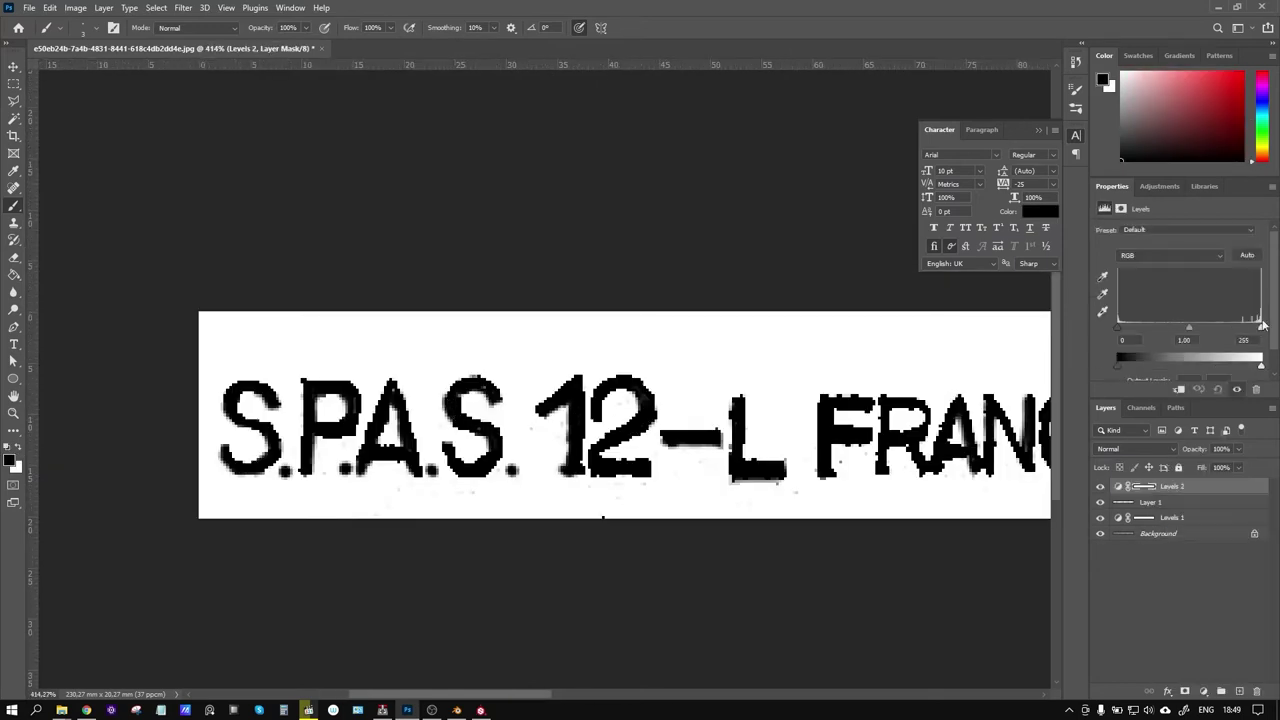
Quick-export the cleaned lettering strip as a PNG into the Downloads folder
key(ctrl+0)
click(29, 7)
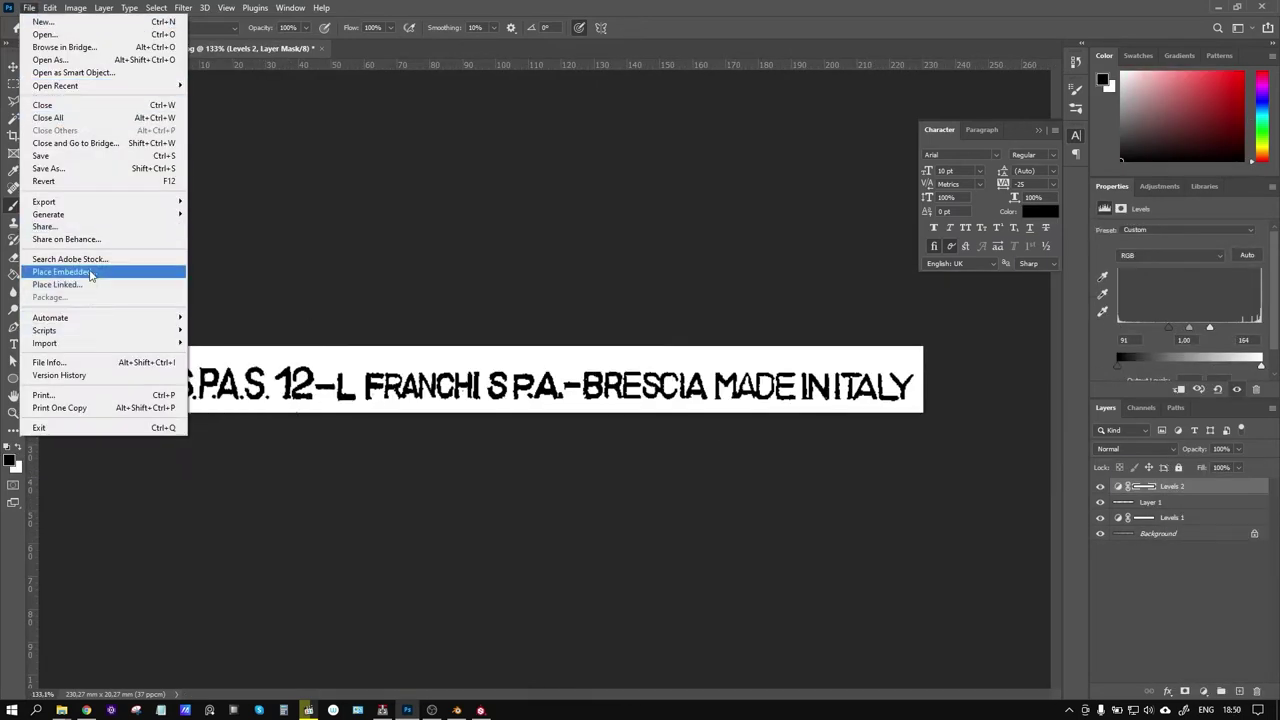
mouse_move(44, 201)
click(207, 201)
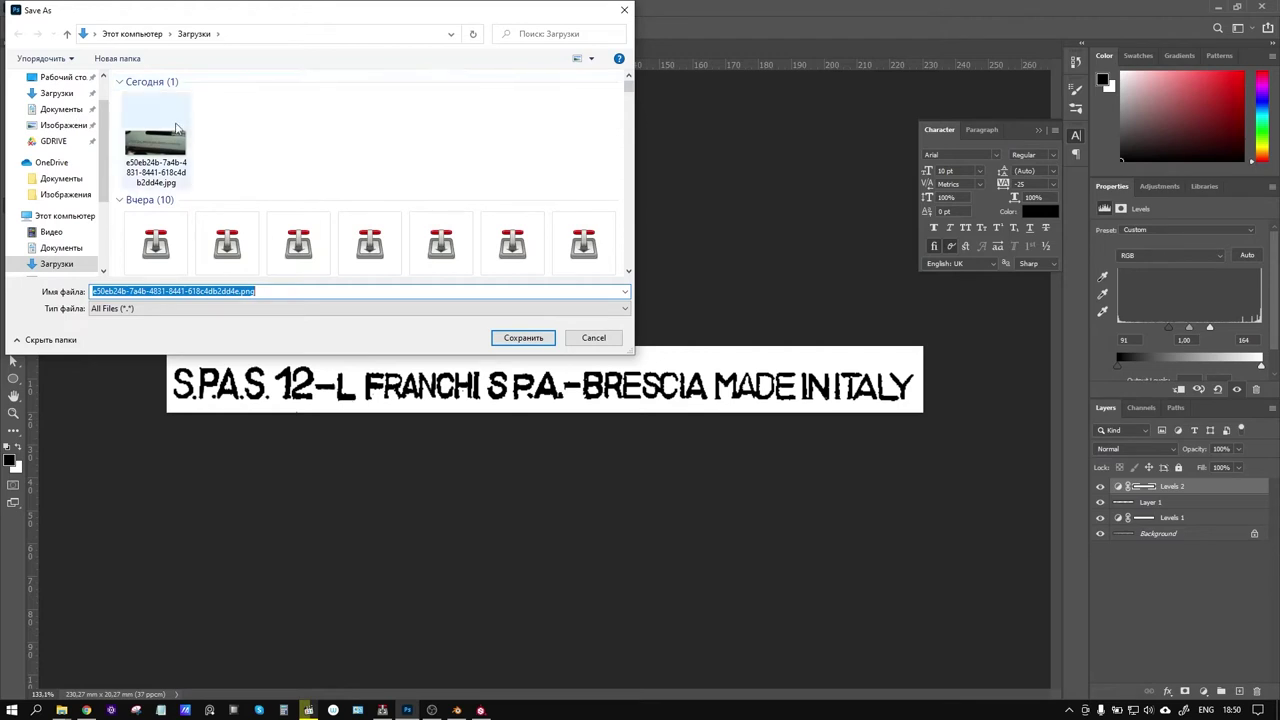
click(524, 338)
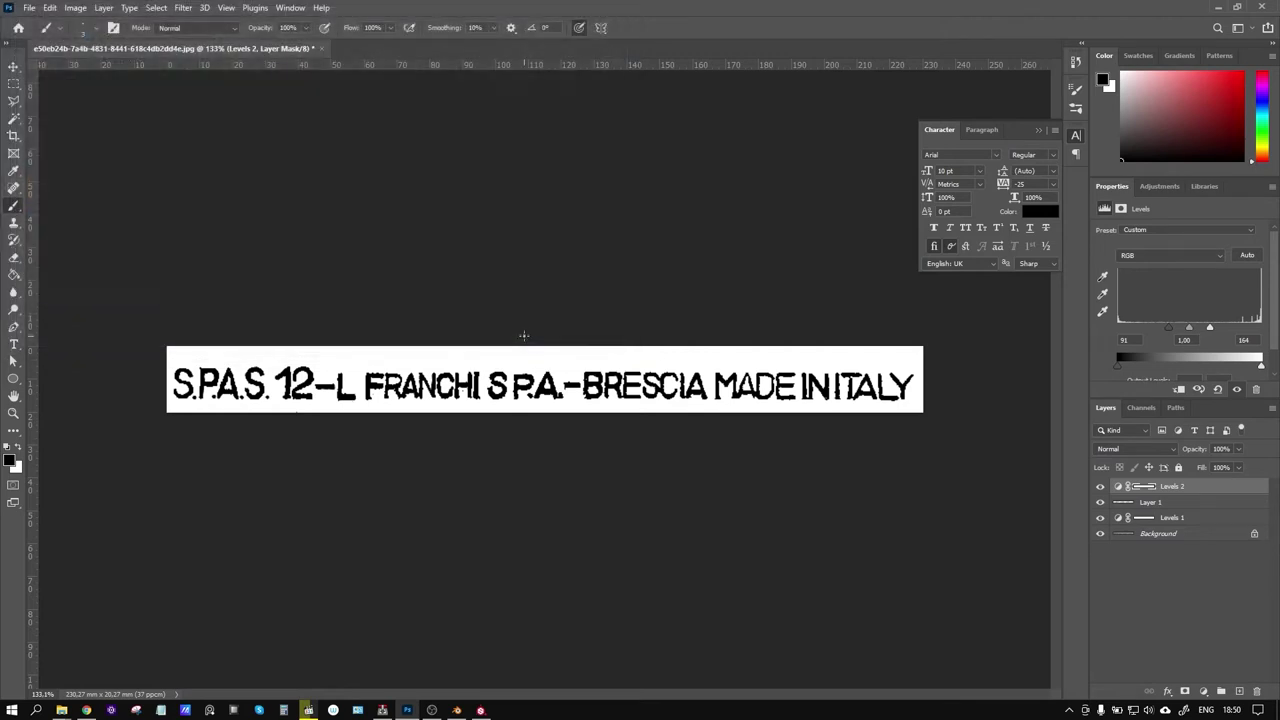
click(481, 711)
Drag the original JPG onto the shelf, then cancel that import
alt+drag(659, 290, 723, 334)
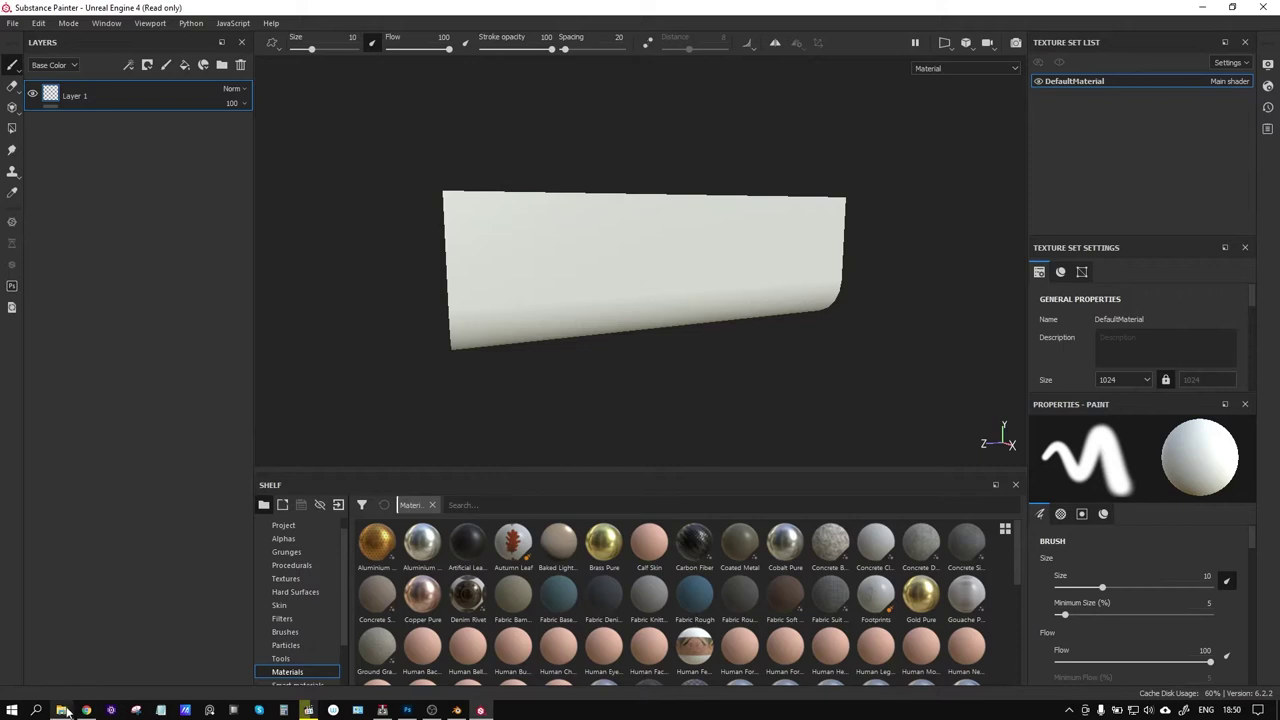
mouse_move(61, 710)
click(196, 654)
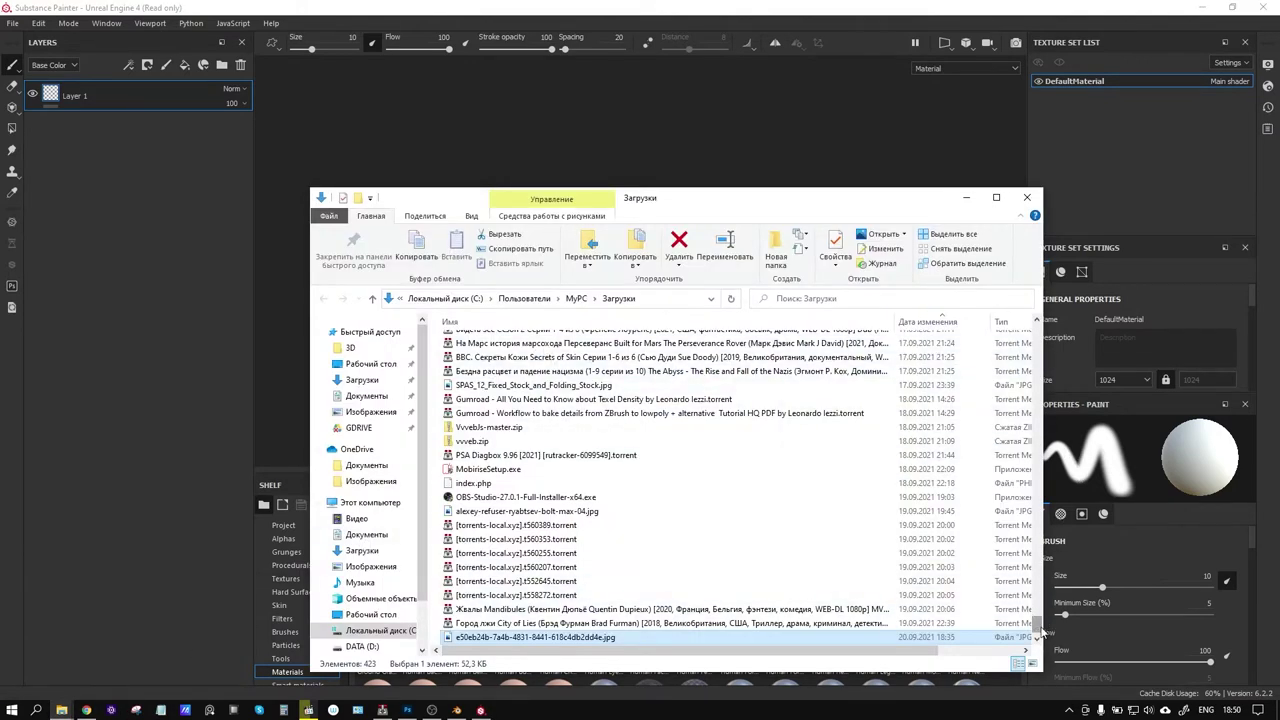
drag(578, 641, 270, 560)
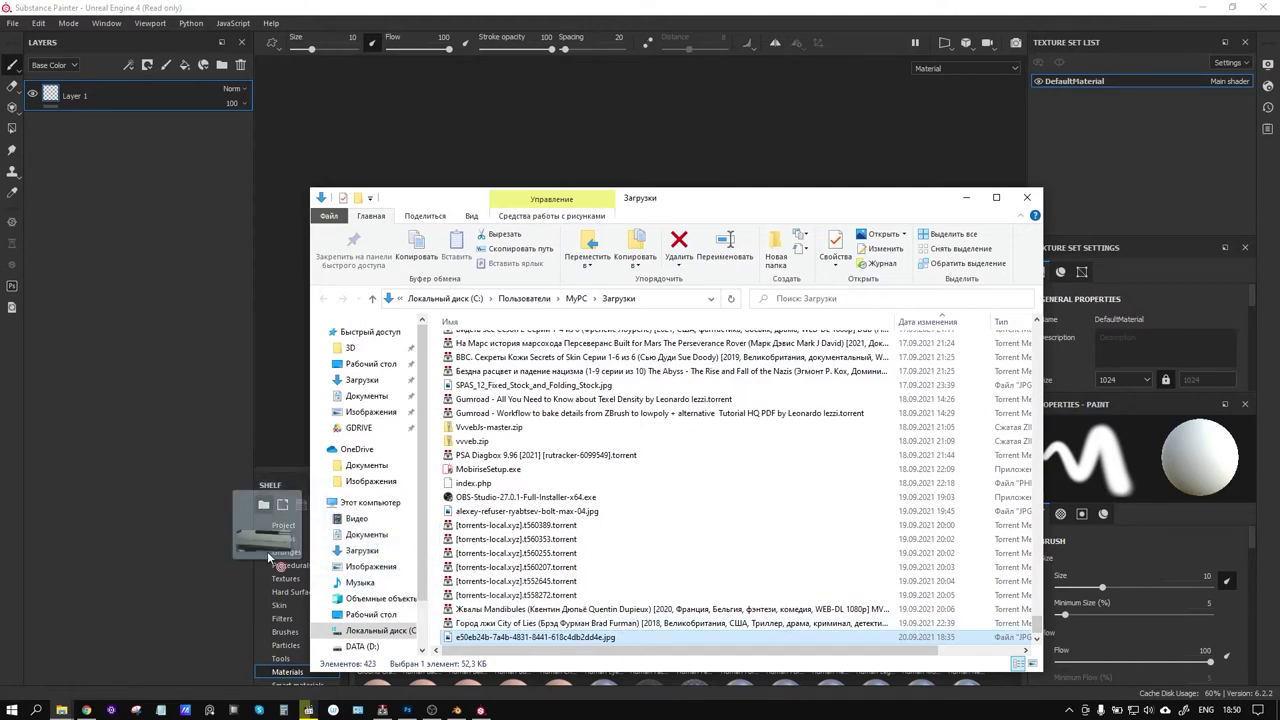
drag(270, 560, 272, 562)
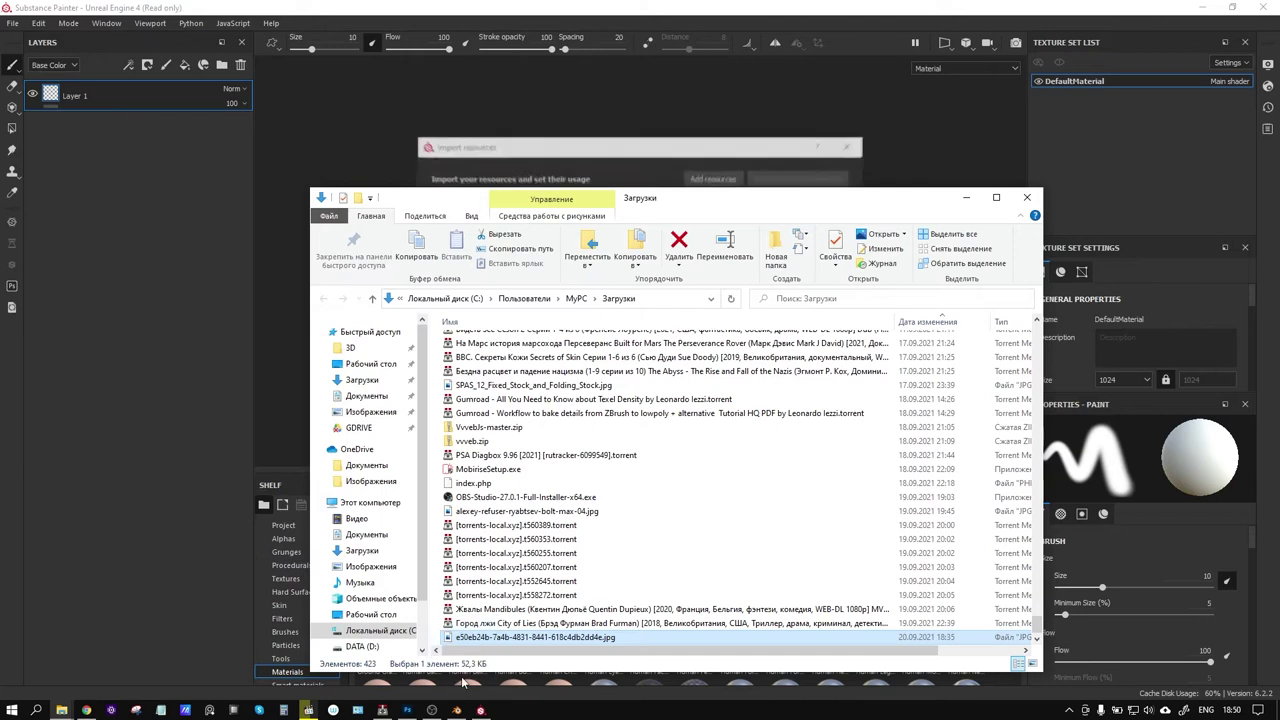
click(779, 157)
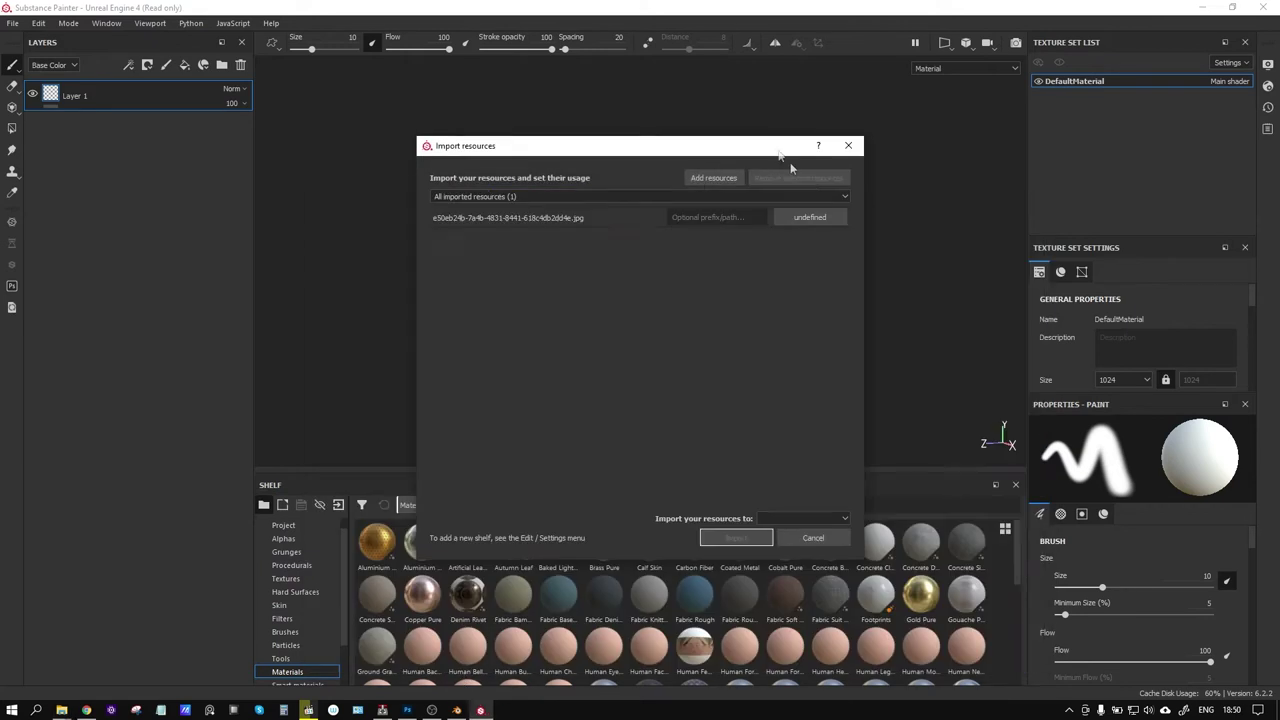
click(818, 538)
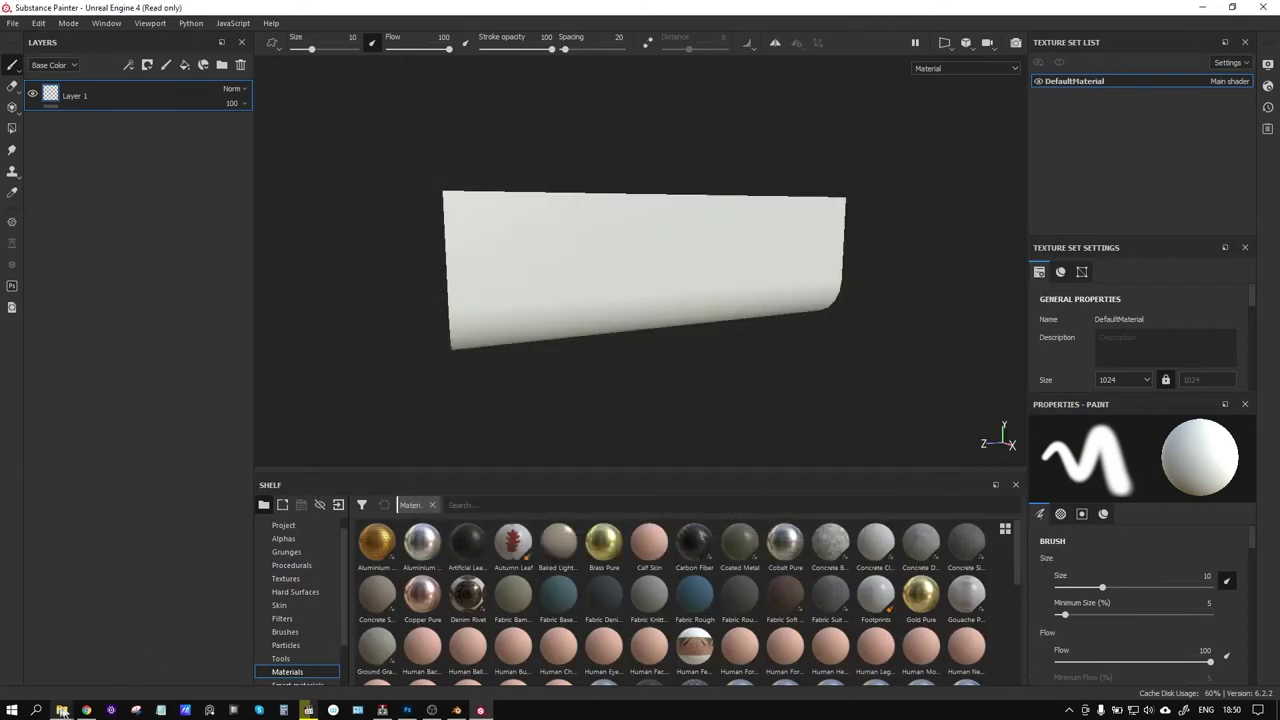
Import the exported lettering PNG as a texture into the current session
click(203, 655)
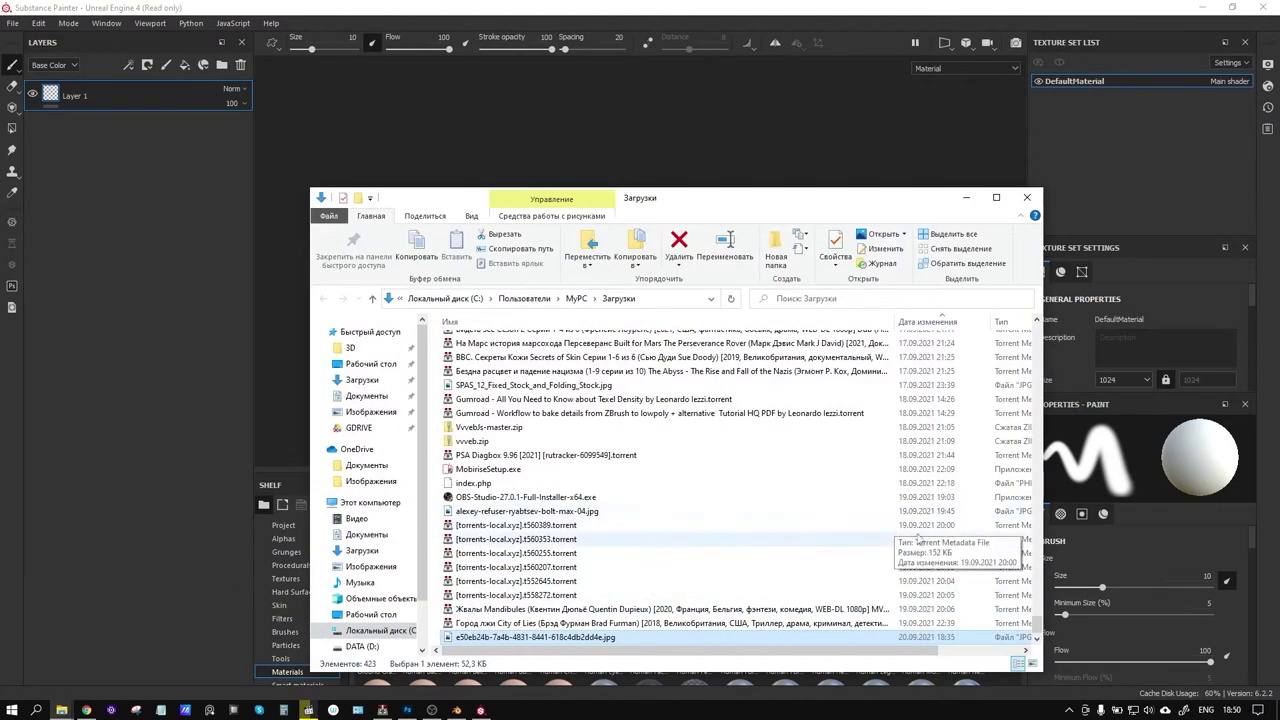
click(612, 639)
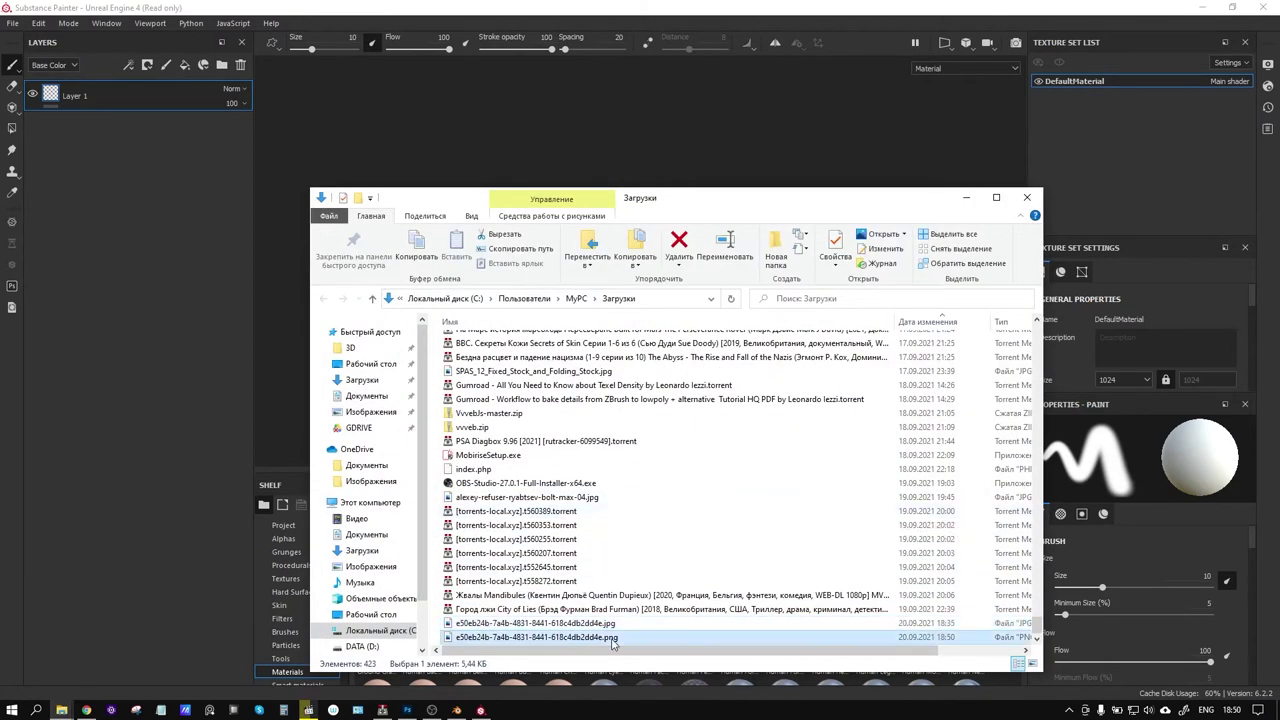
mouse_move(537, 637)
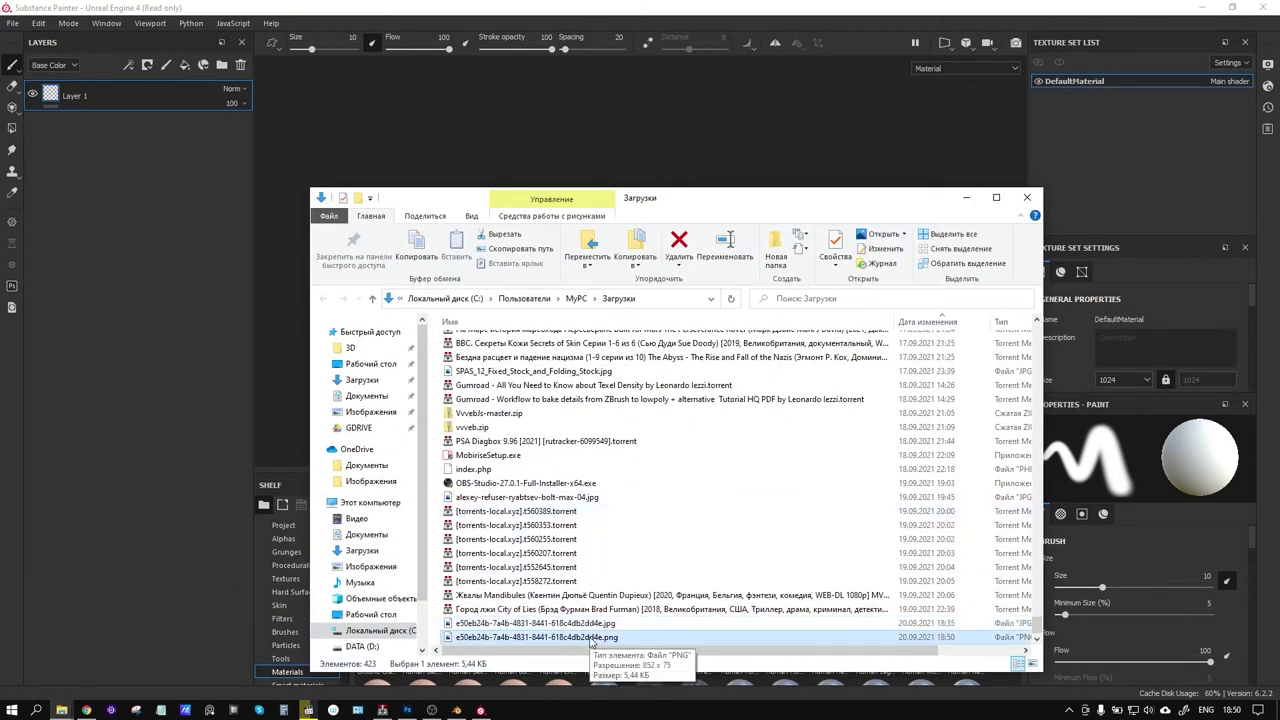
drag(591, 641, 313, 517)
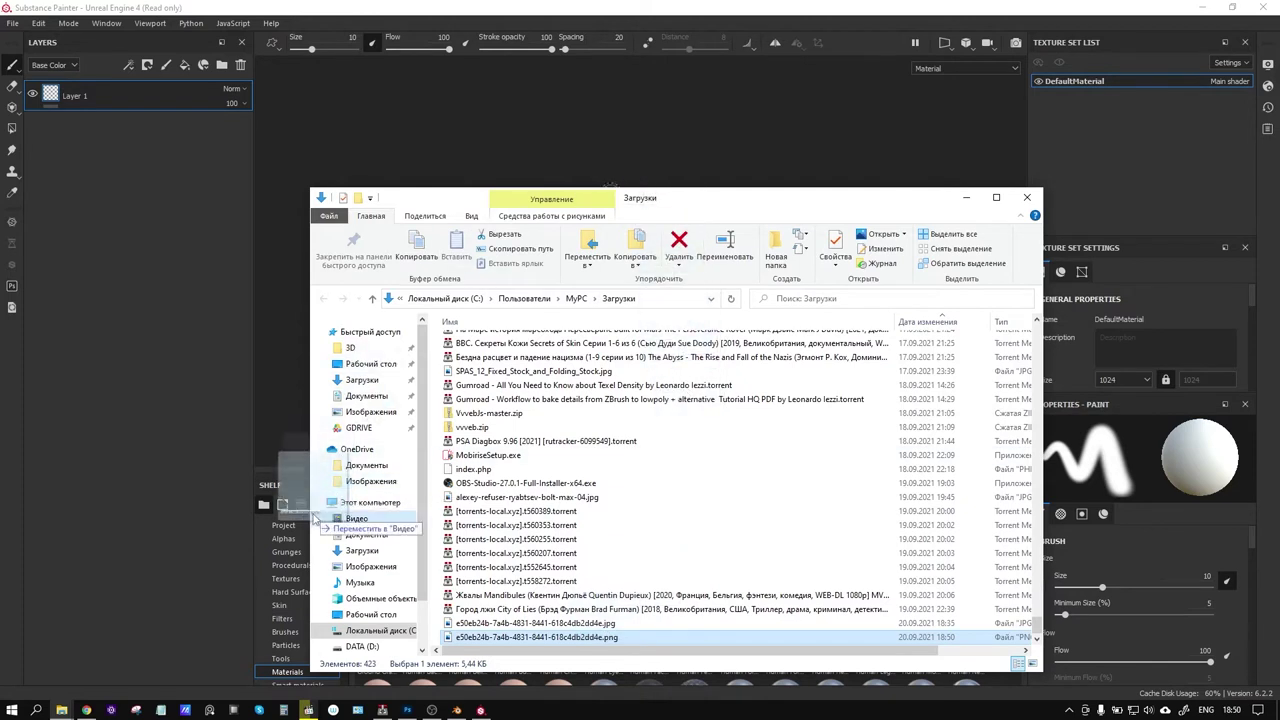
drag(313, 517, 600, 675)
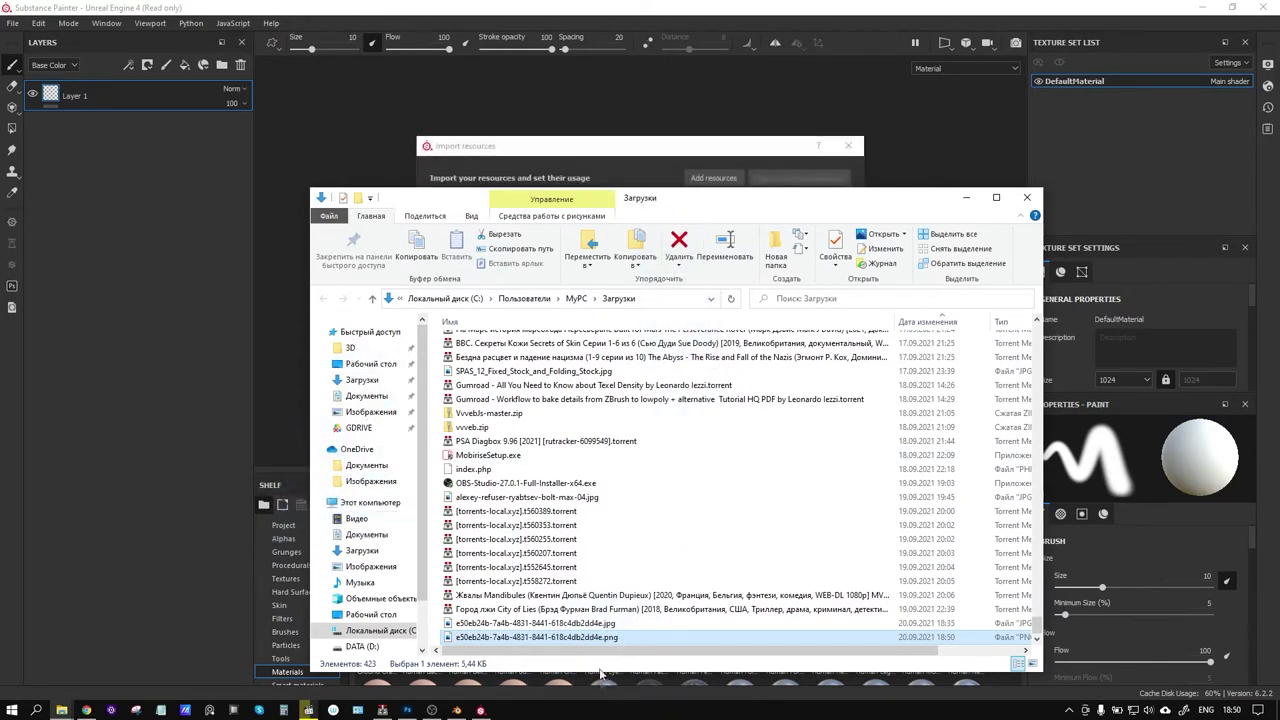
click(631, 152)
click(810, 217)
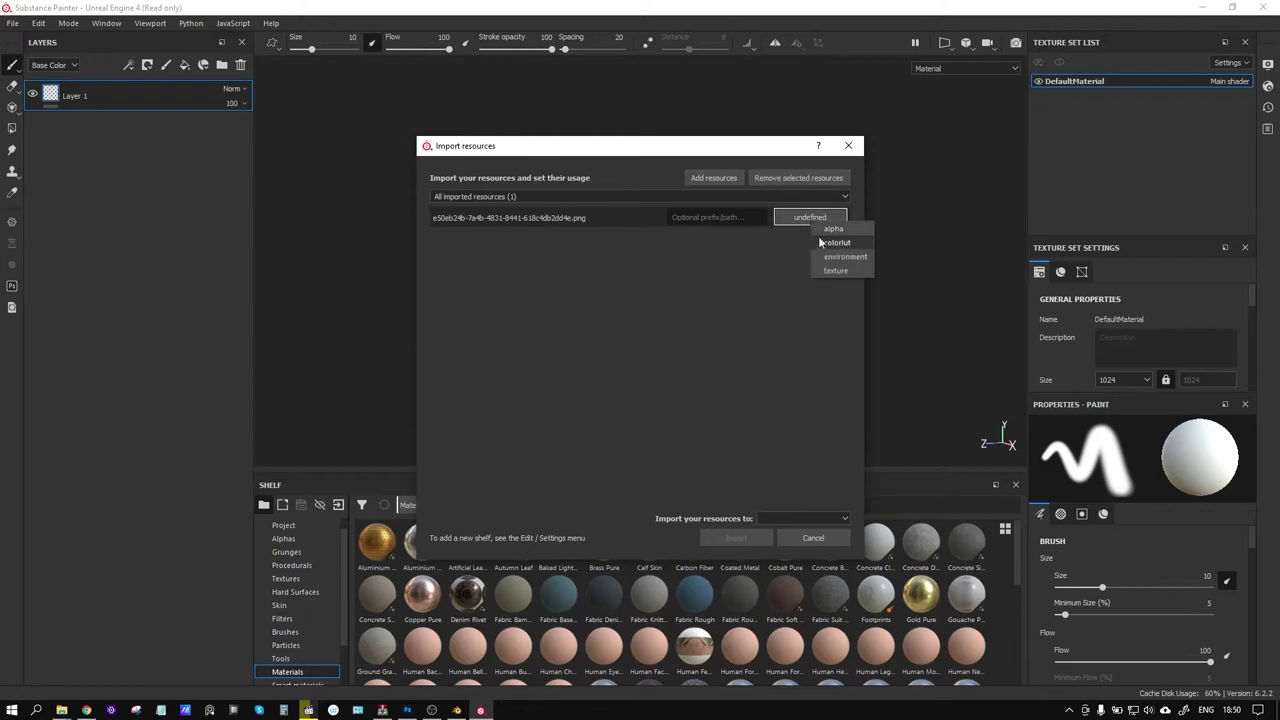
click(840, 270)
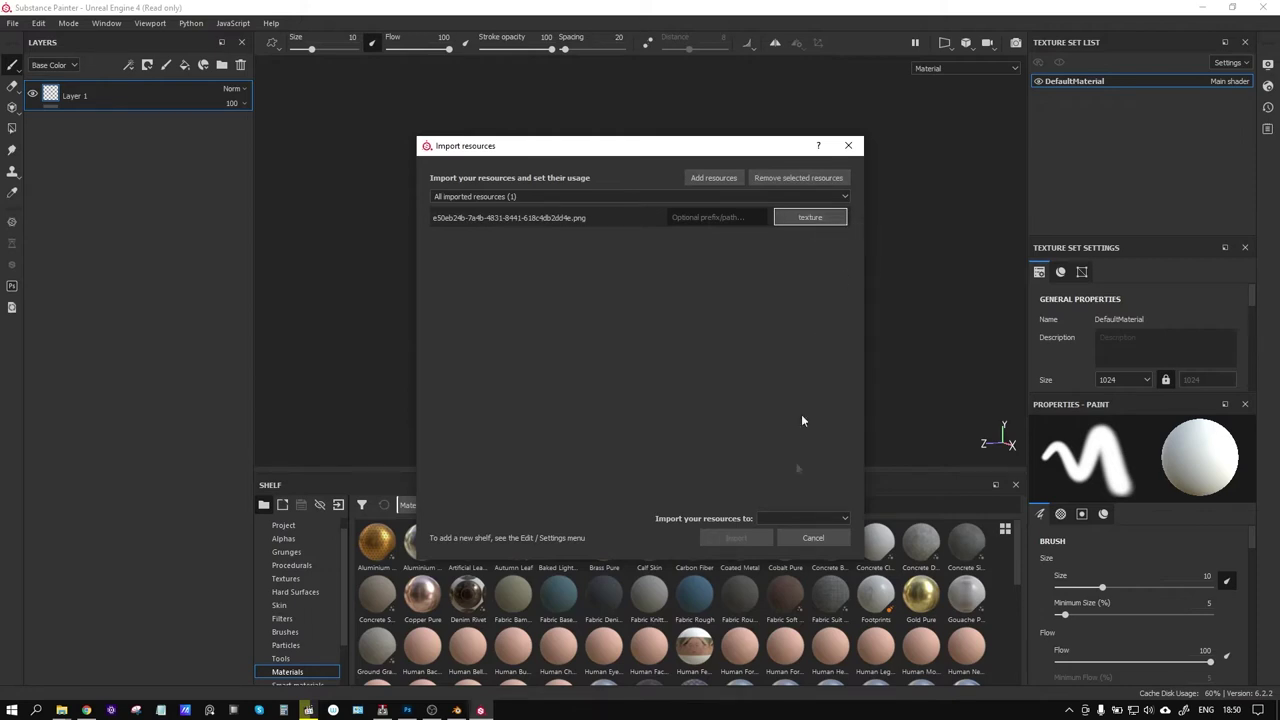
click(795, 518)
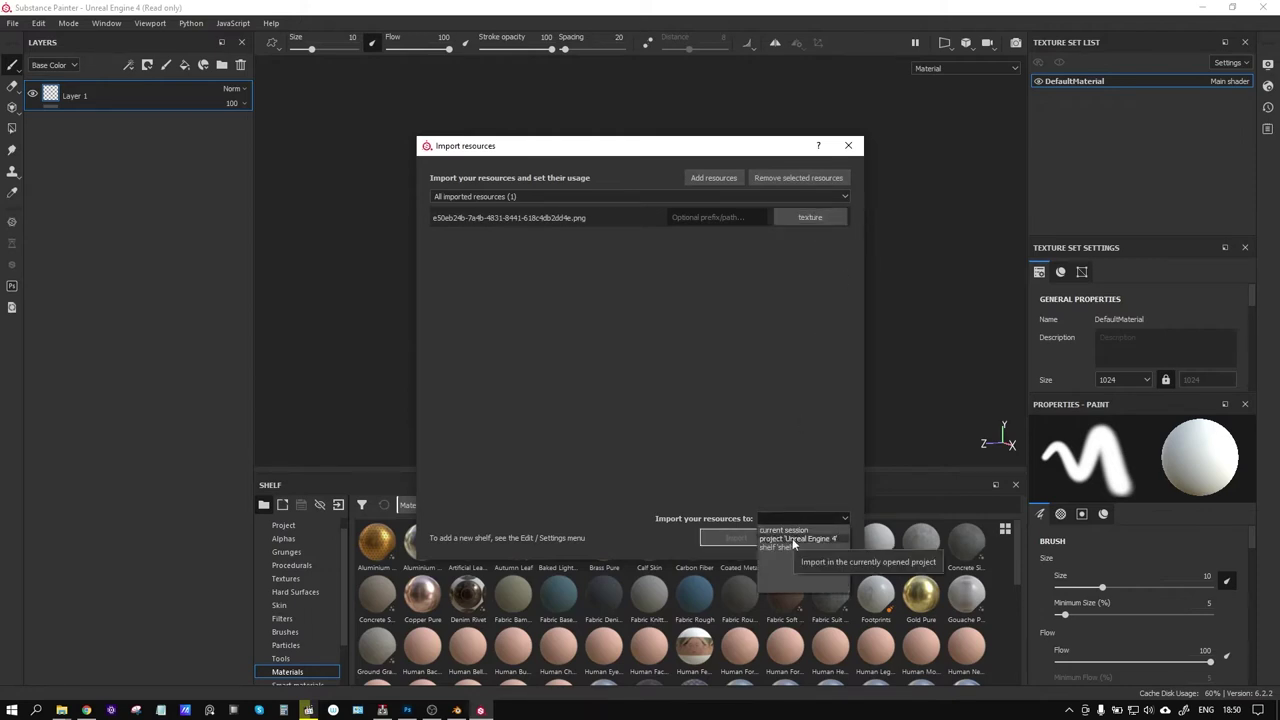
click(784, 530)
click(736, 538)
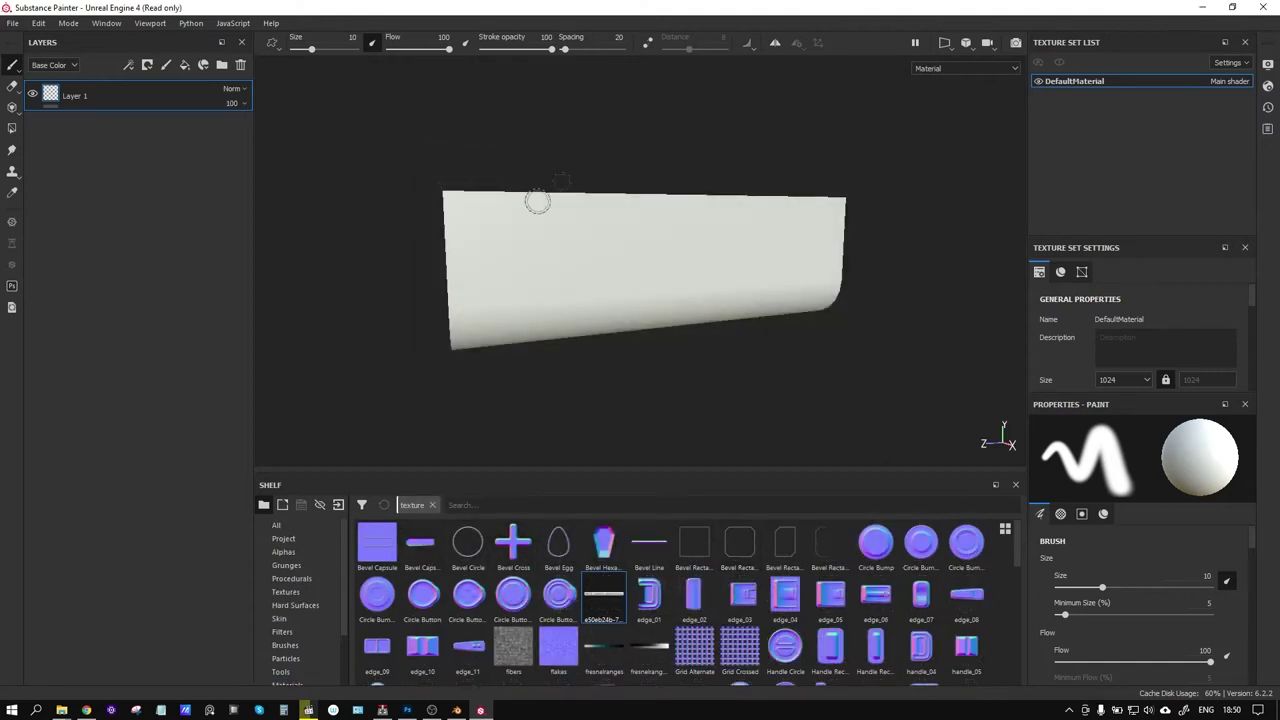
Add Layer 1 with a paint effect using pure red base colour, other channels disabled
mouse_move(736, 377)
alt+mouse_down()
mouse_move(580, 309)
mouse_move(706, 351)
mouse_move(521, 294)
alt+mouse_up()
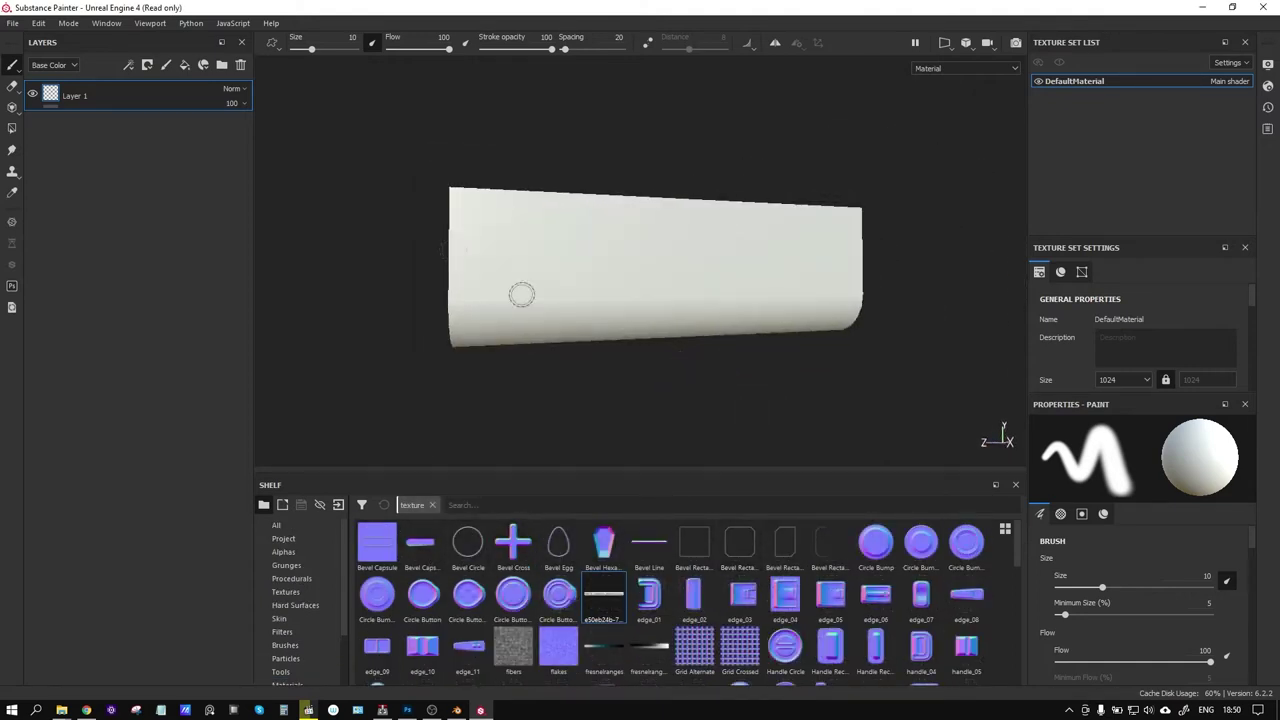
click(167, 68)
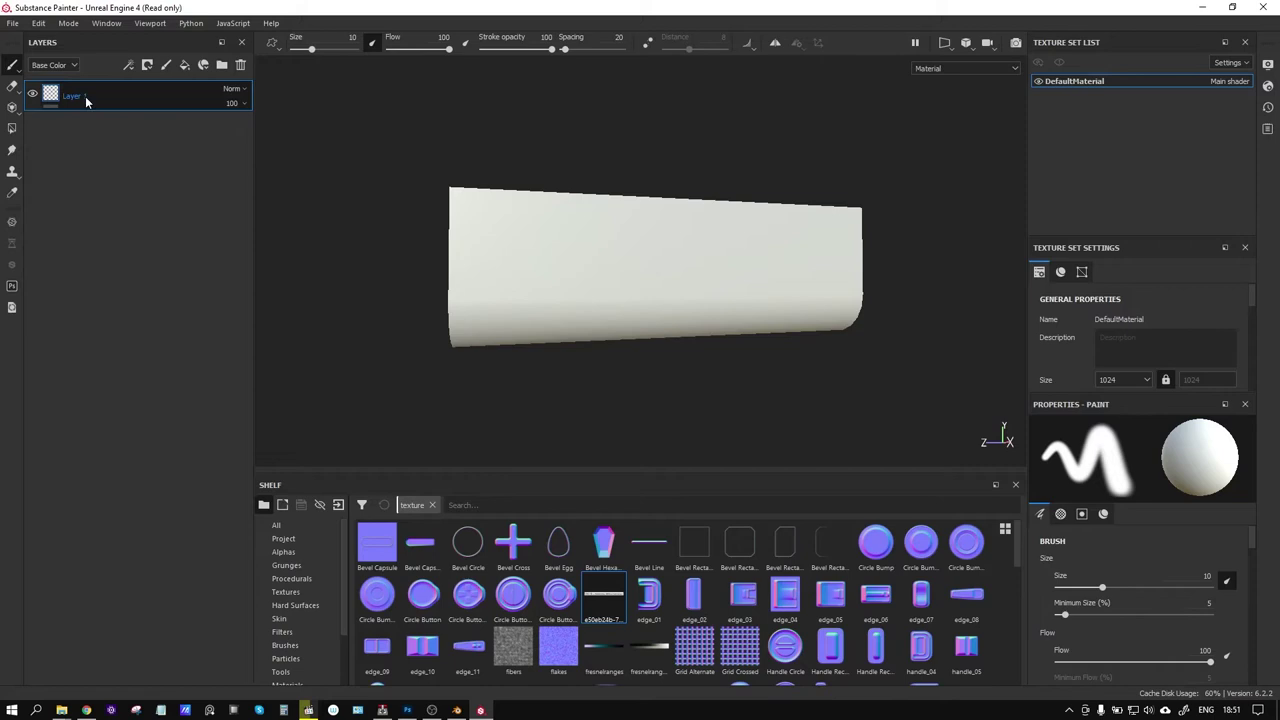
right_click(85, 96)
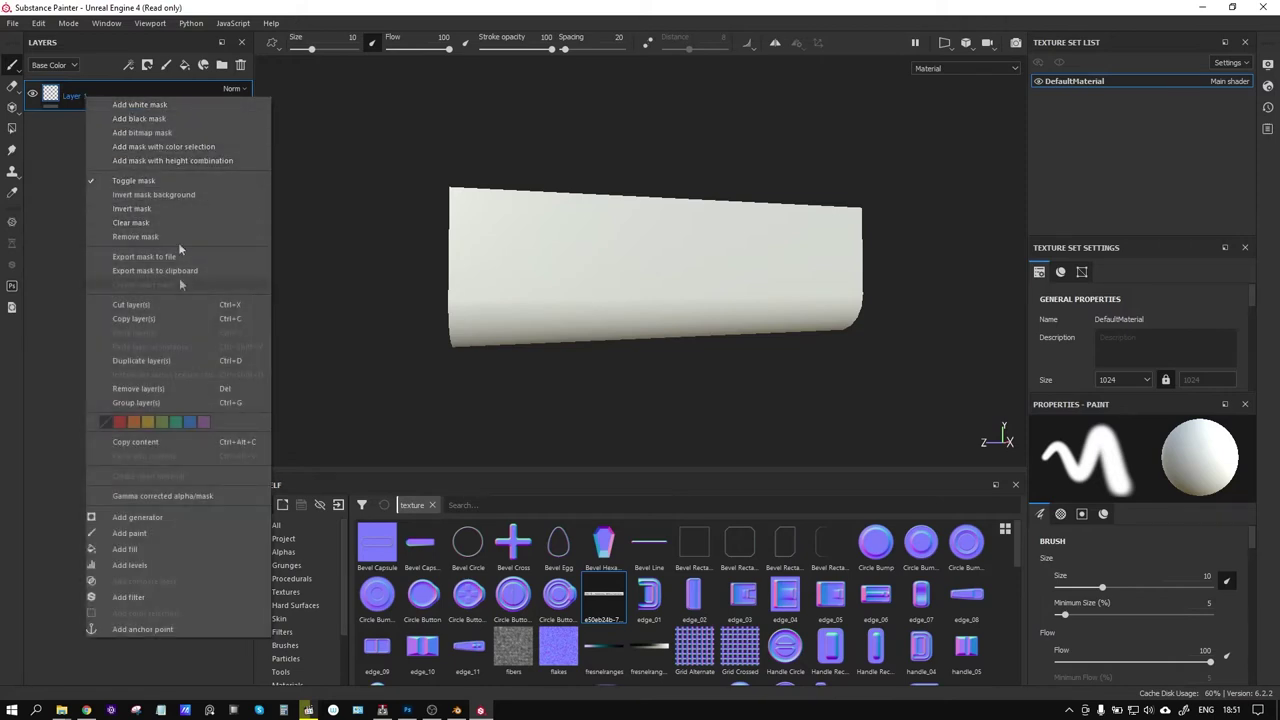
click(144, 536)
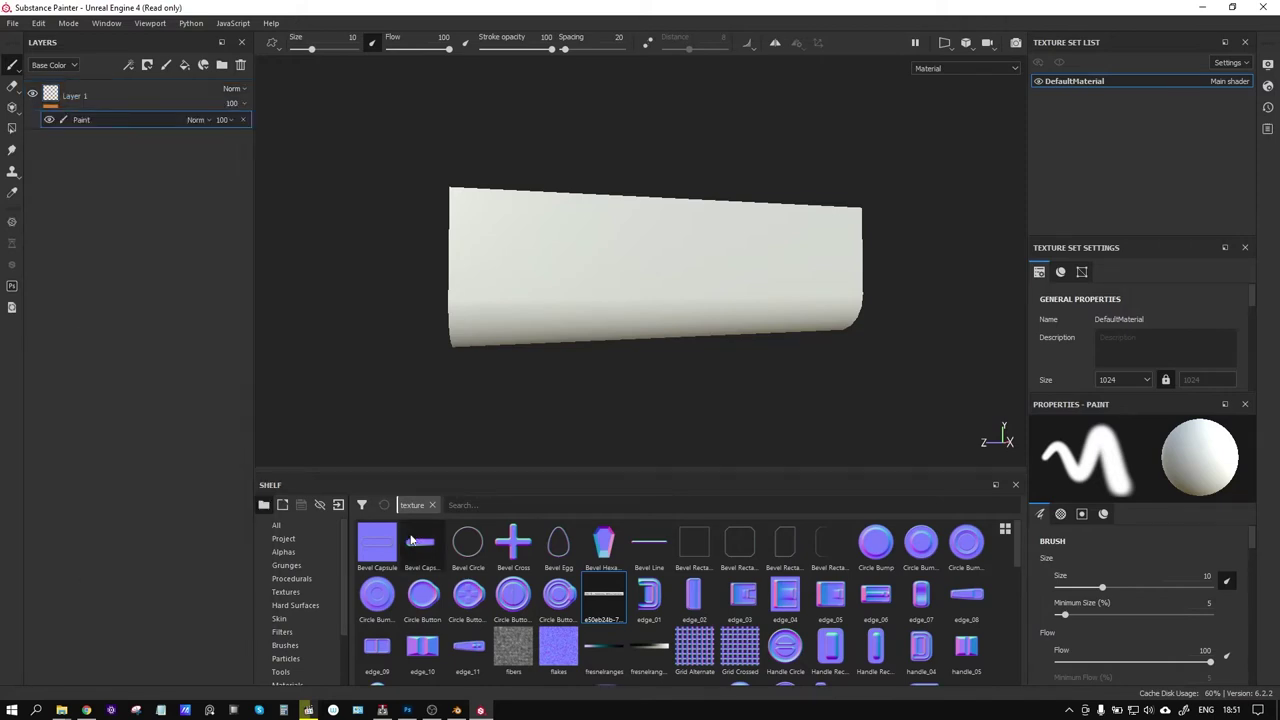
scroll(1176, 572, down, 5)
drag(1147, 235, 1158, 130)
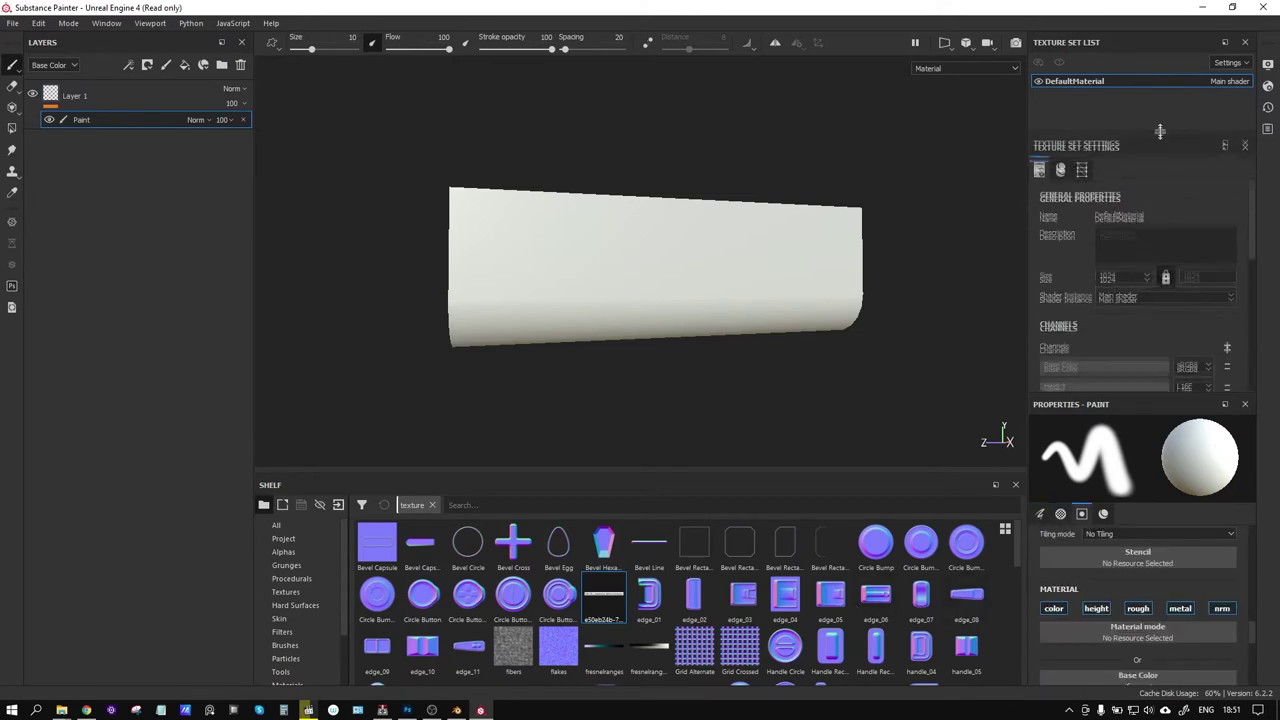
drag(1151, 391, 1151, 266)
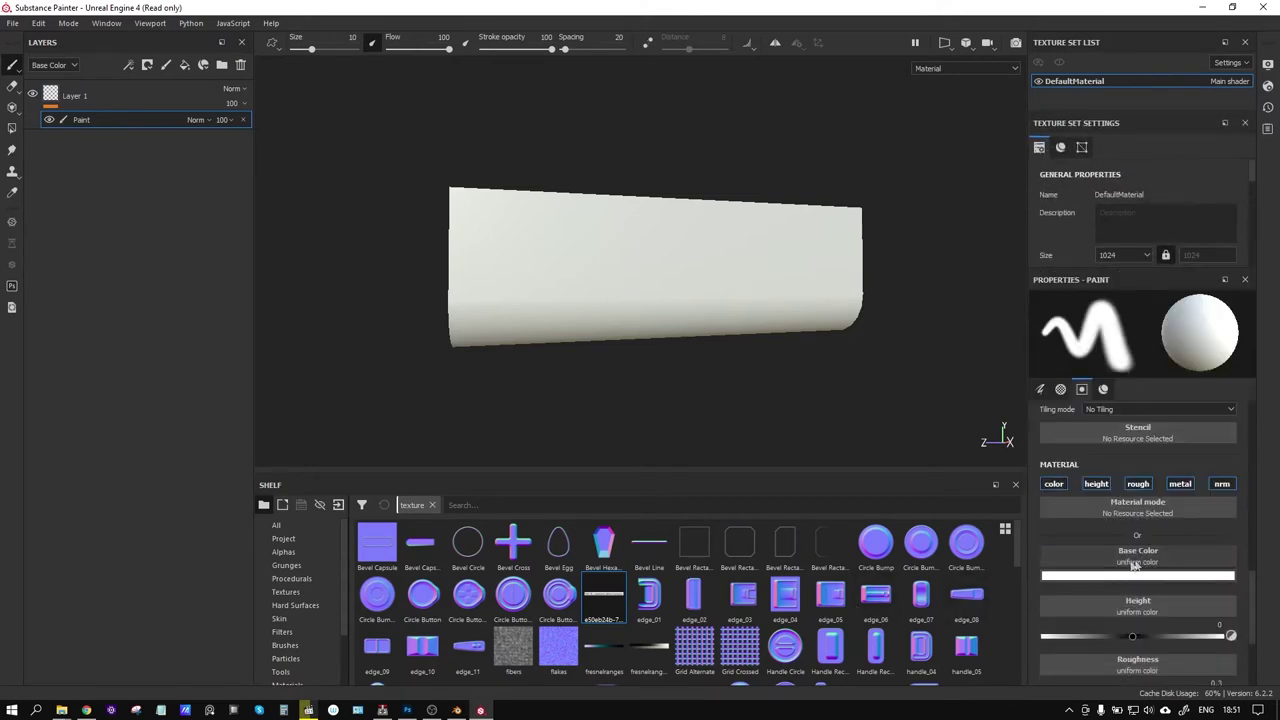
click(1137, 484)
click(1221, 484)
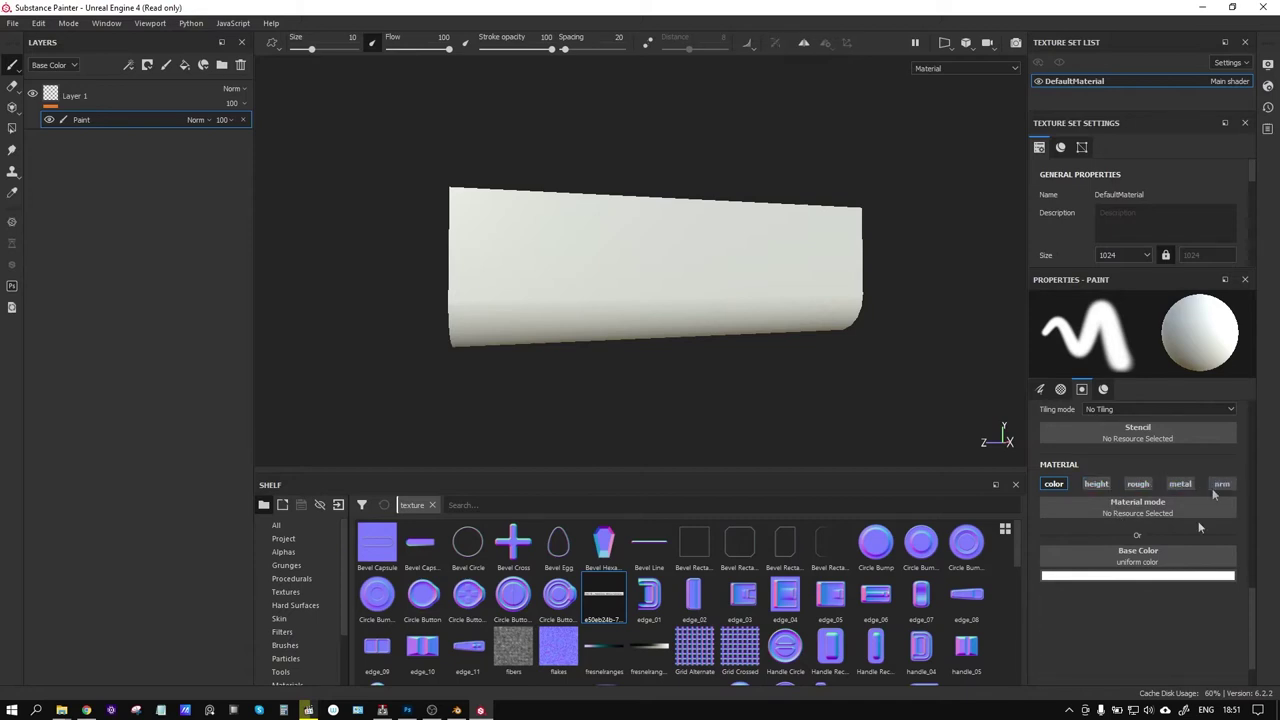
click(1138, 575)
drag(1188, 468, 1207, 427)
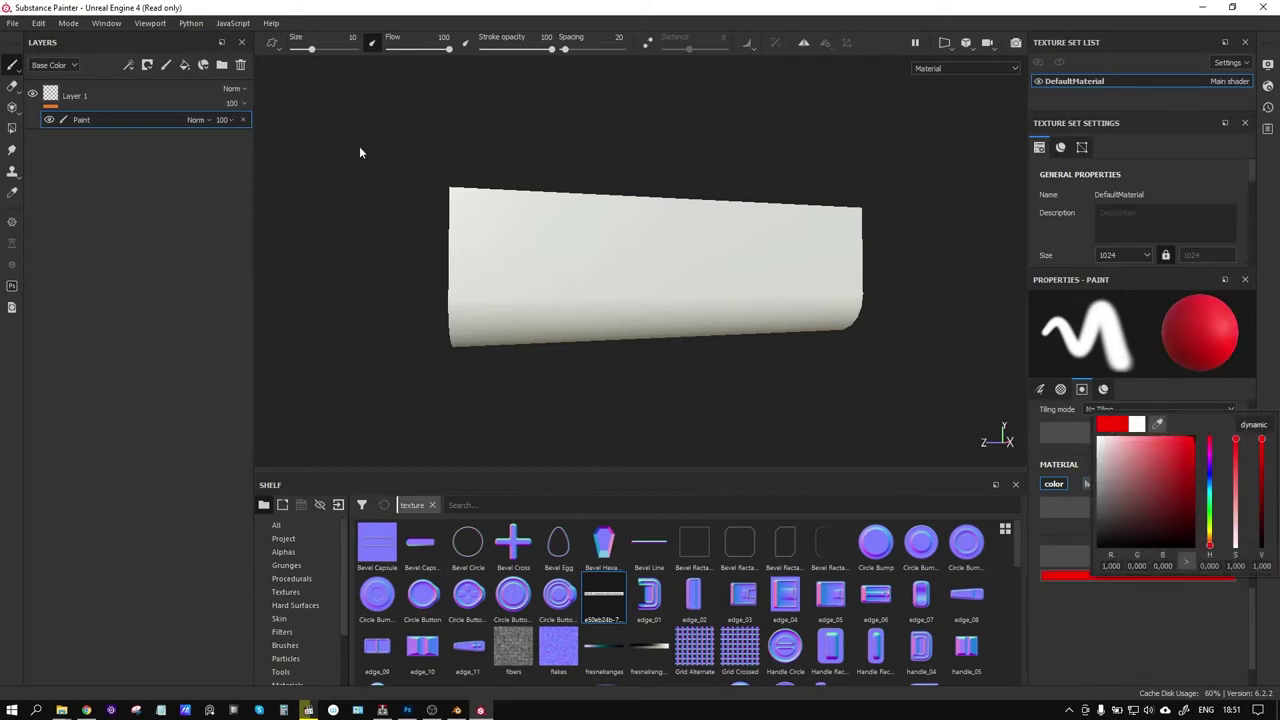
Give Layer 1 a black mask with a fill sourced from the lettering texture
right_click(103, 98)
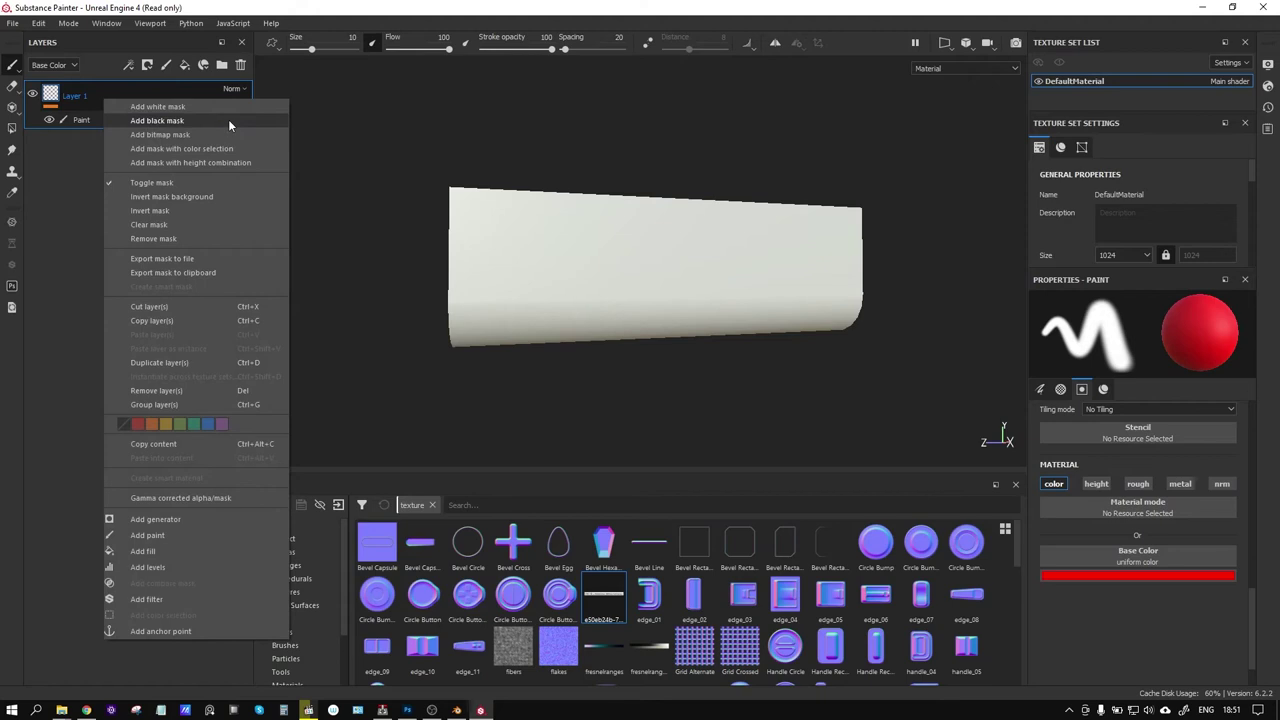
click(228, 119)
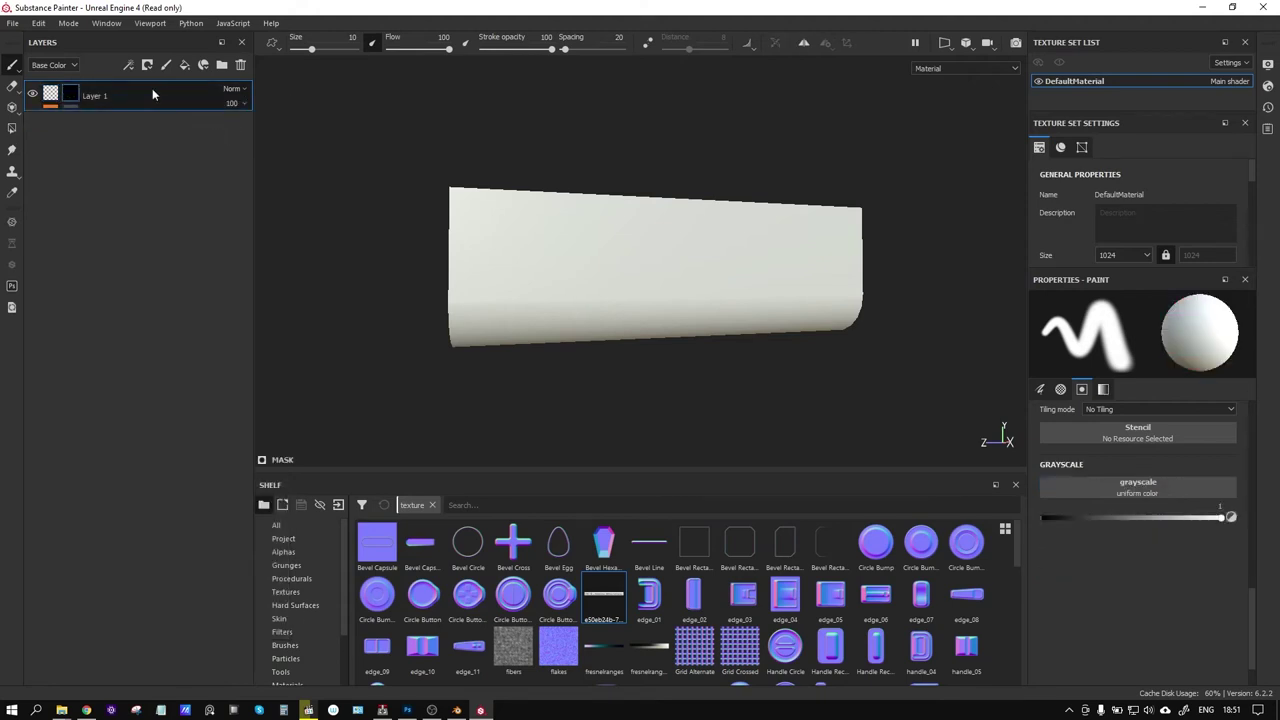
right_click(76, 95)
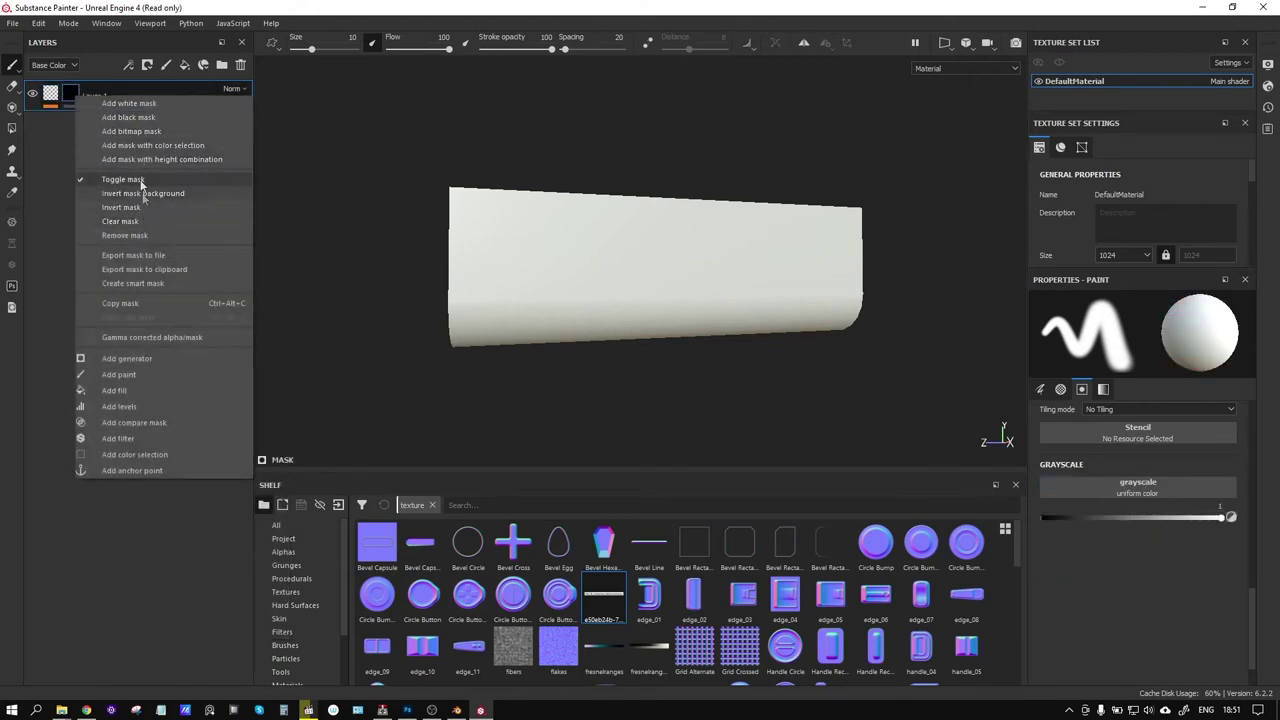
click(142, 389)
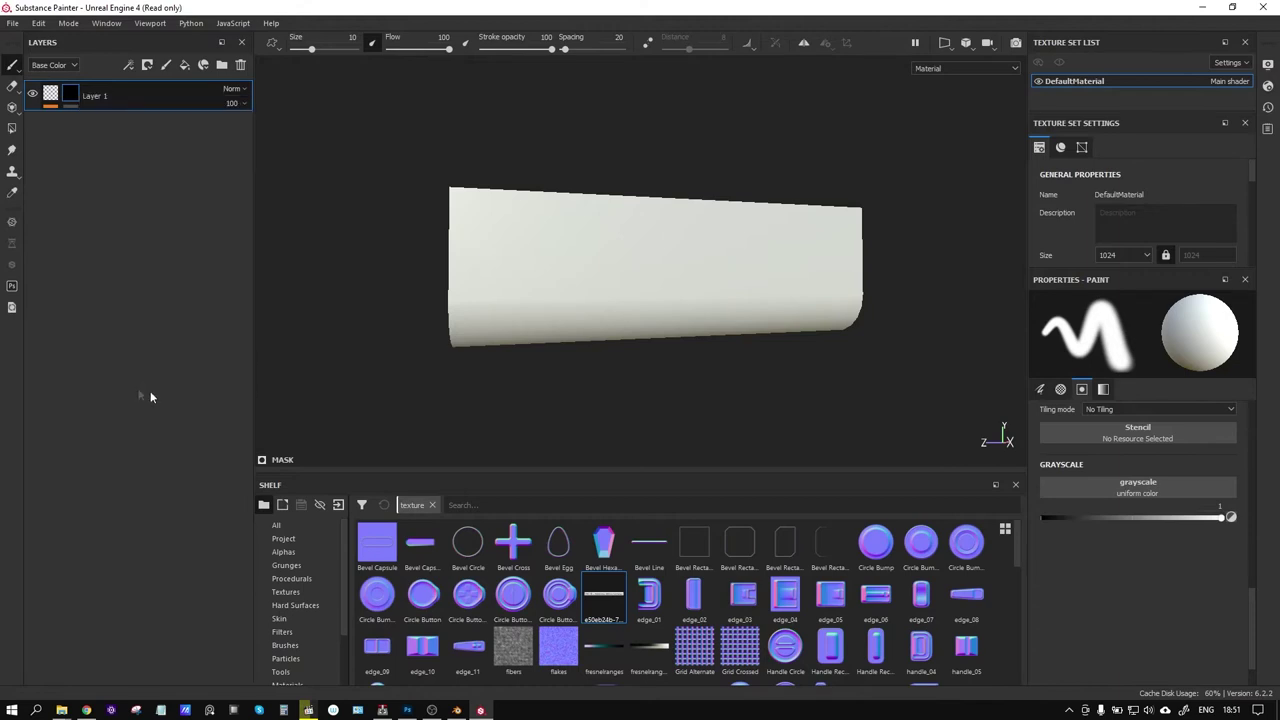
mouse_move(604, 597)
mouse_down()
mouse_move(1143, 565)
mouse_move(1145, 523)
mouse_up()
Put the stamped-text texture in the mask Fill's Grayscale slot and show 3D/2D views side by side
click(1145, 523)
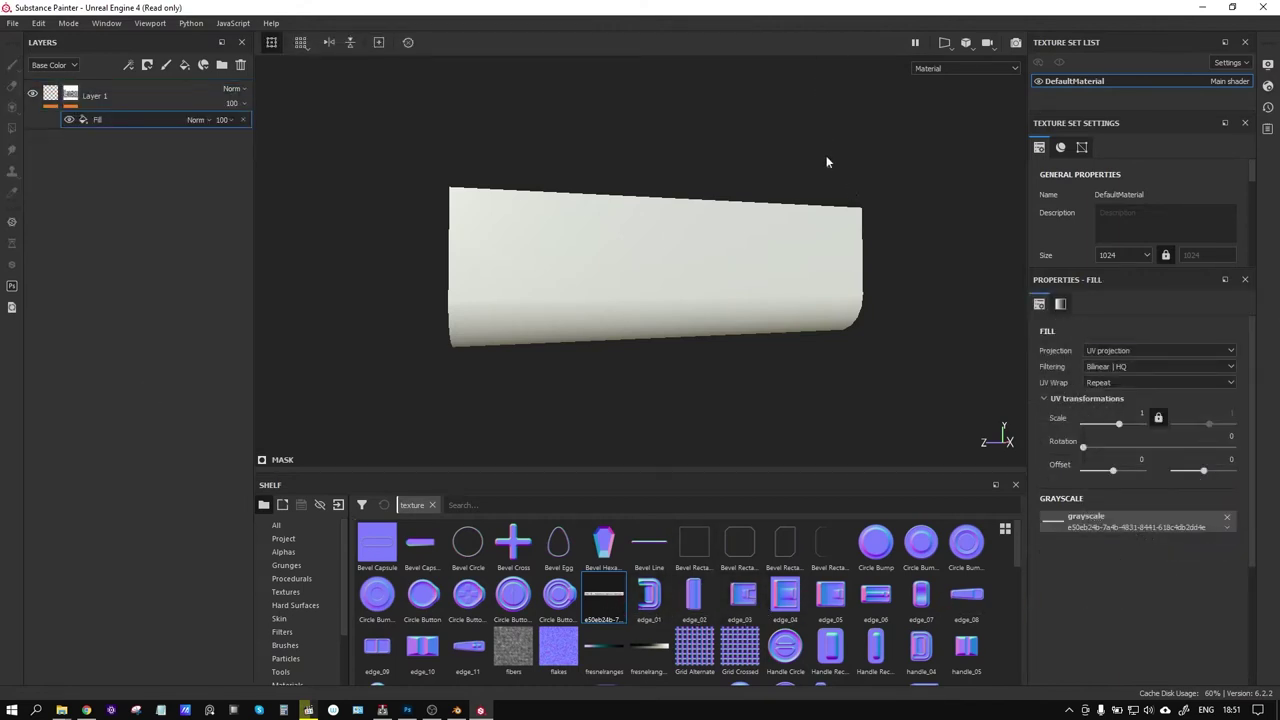
click(946, 44)
click(973, 64)
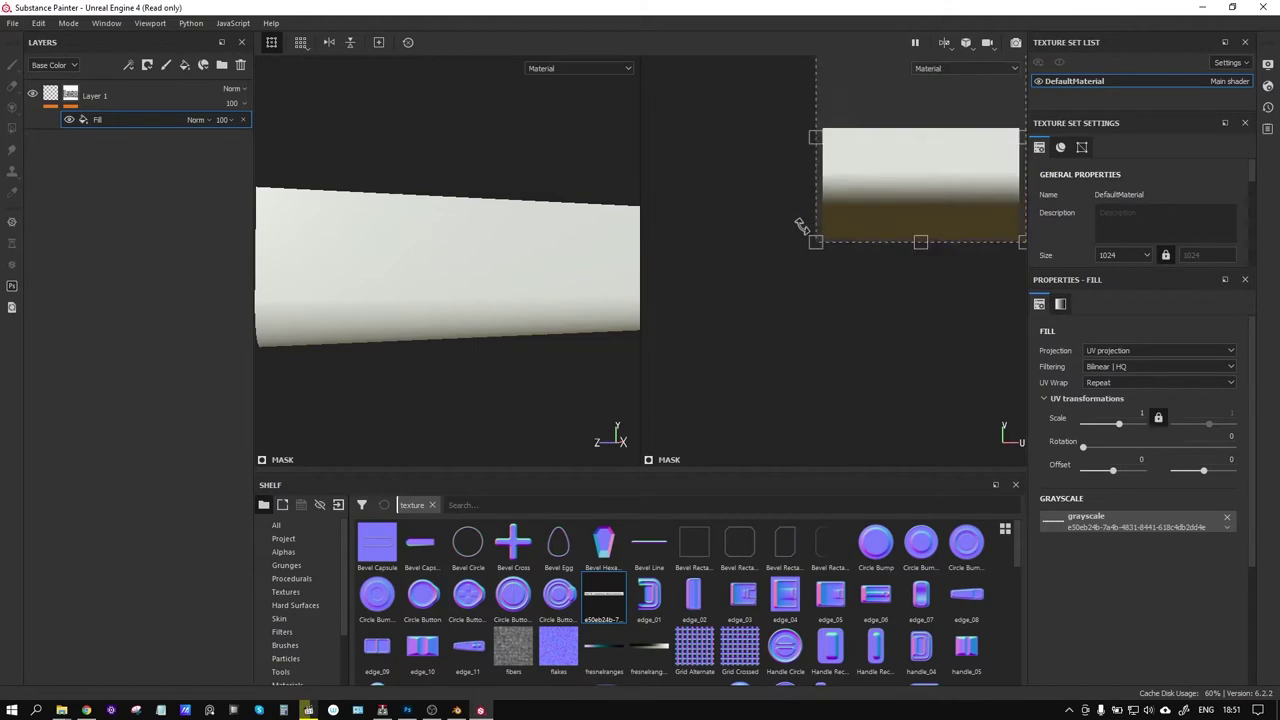
Offset the text texture down the UV layout to about 0.0046, -0.307, then reselect Layer 1's content
drag(903, 186, 903, 231)
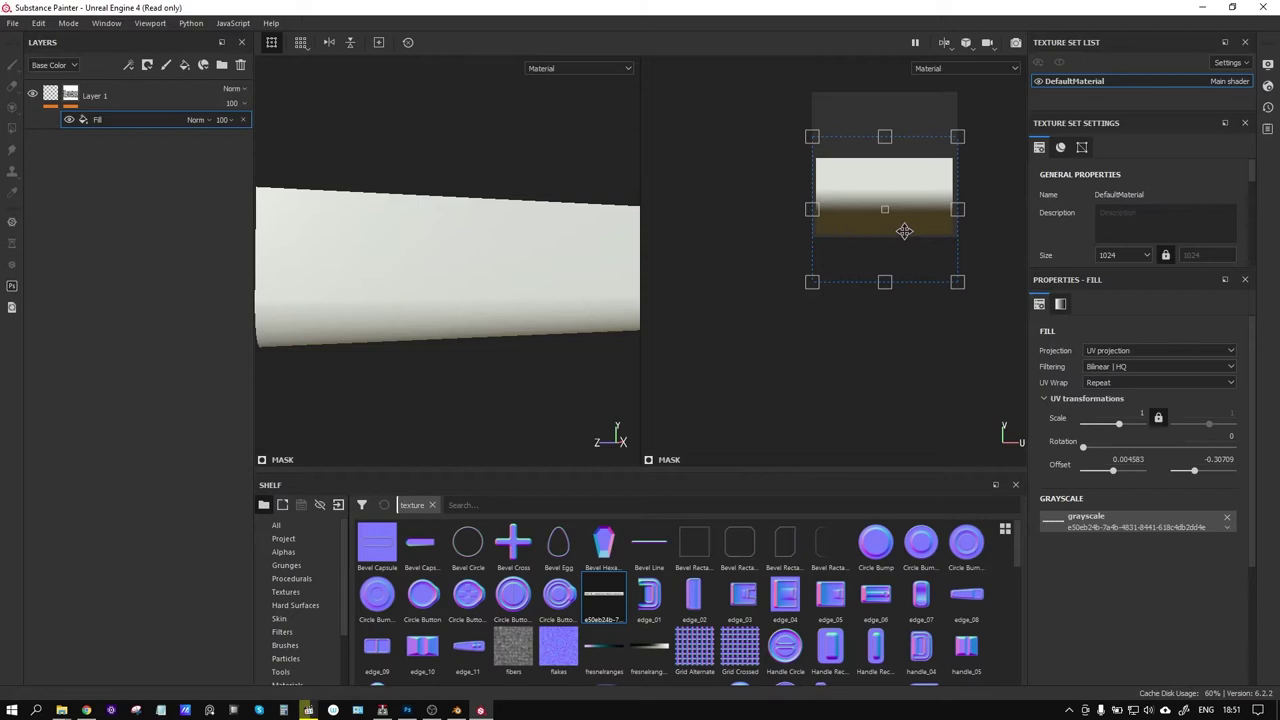
click(70, 95)
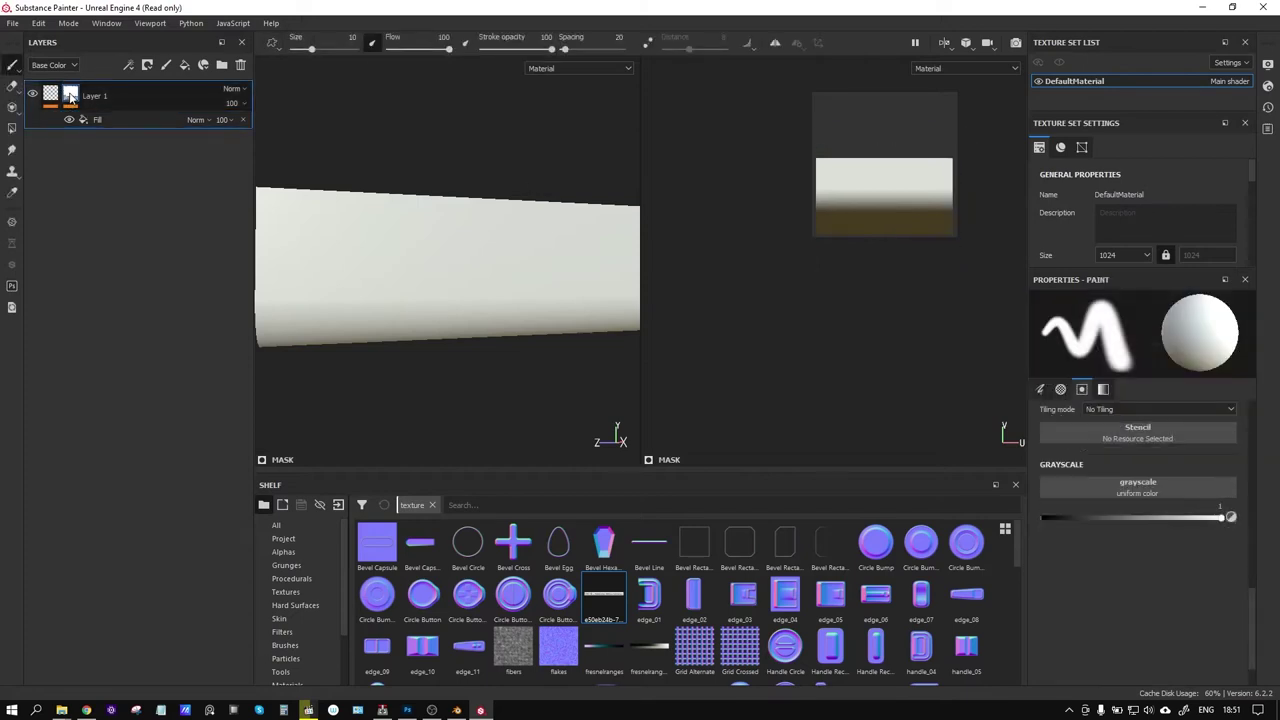
key(ctrl+z)
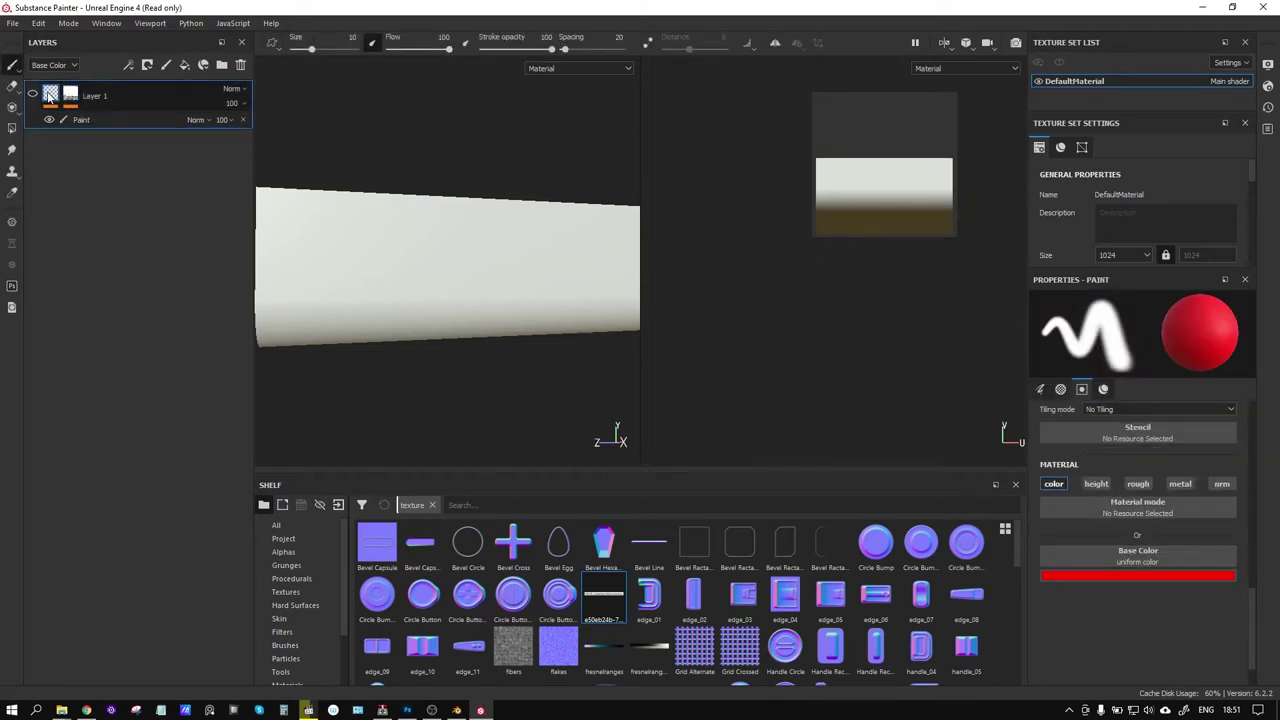
Add a Fill effect to Layer 1's content
click(70, 95)
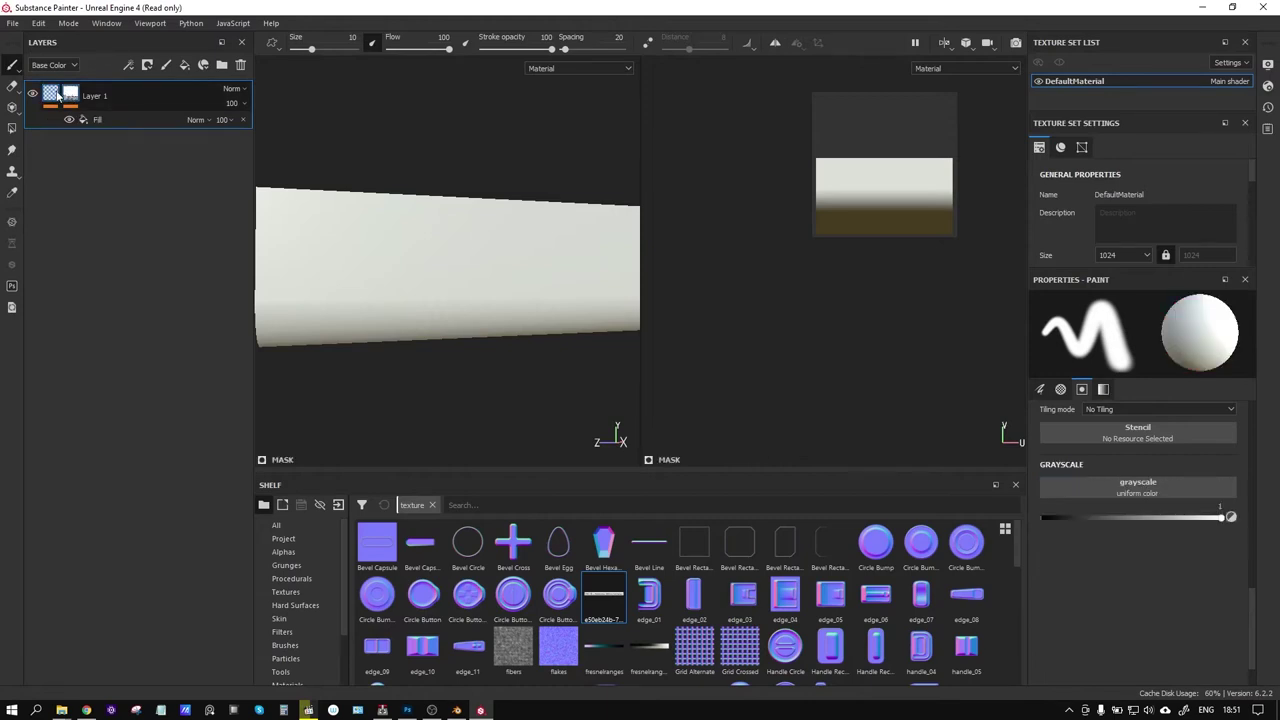
click(56, 95)
right_click(88, 117)
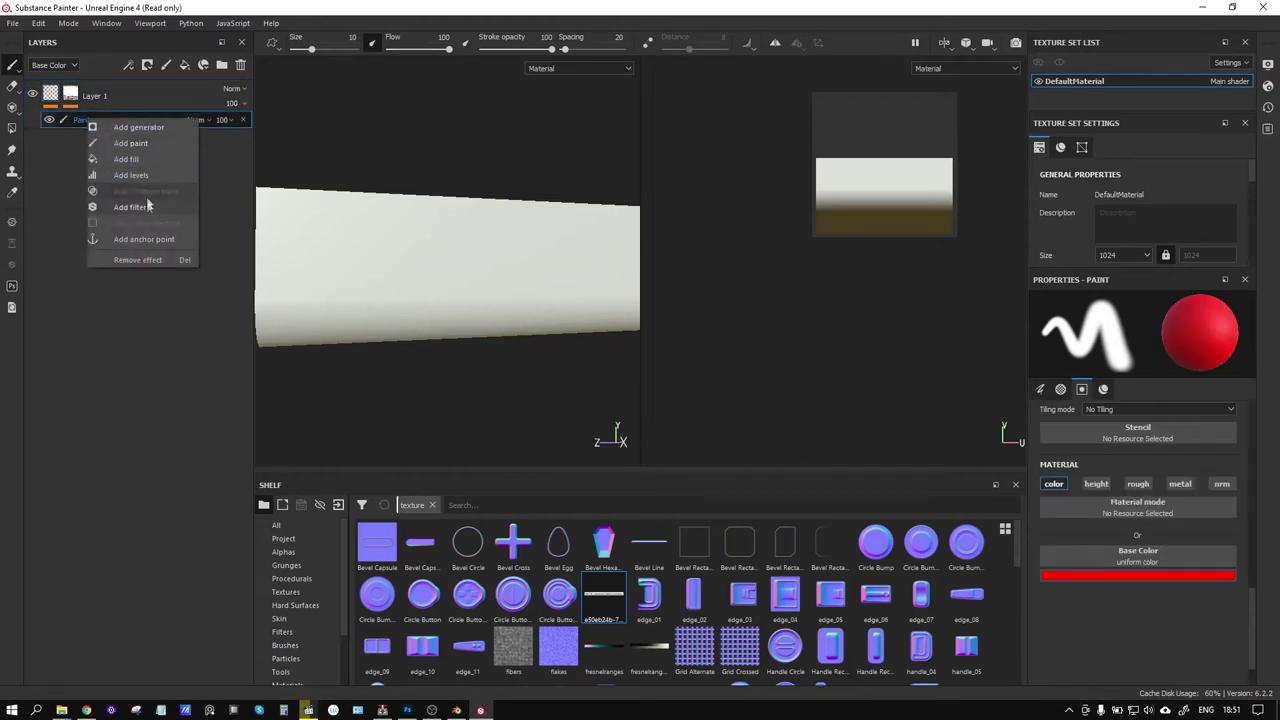
click(143, 157)
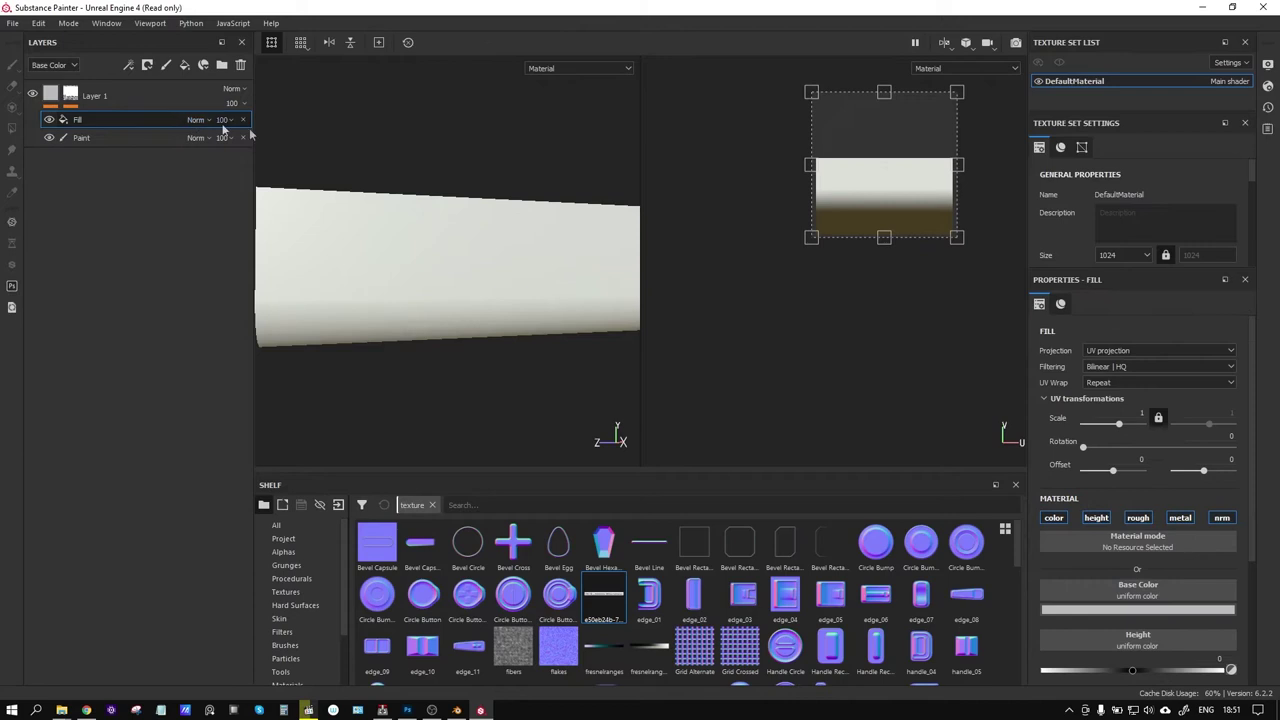
Make the fill colour-only with a red Base Color, keeping its UV offsets at zero
click(1096, 517)
click(1138, 517)
click(1180, 517)
click(1222, 517)
click(1138, 608)
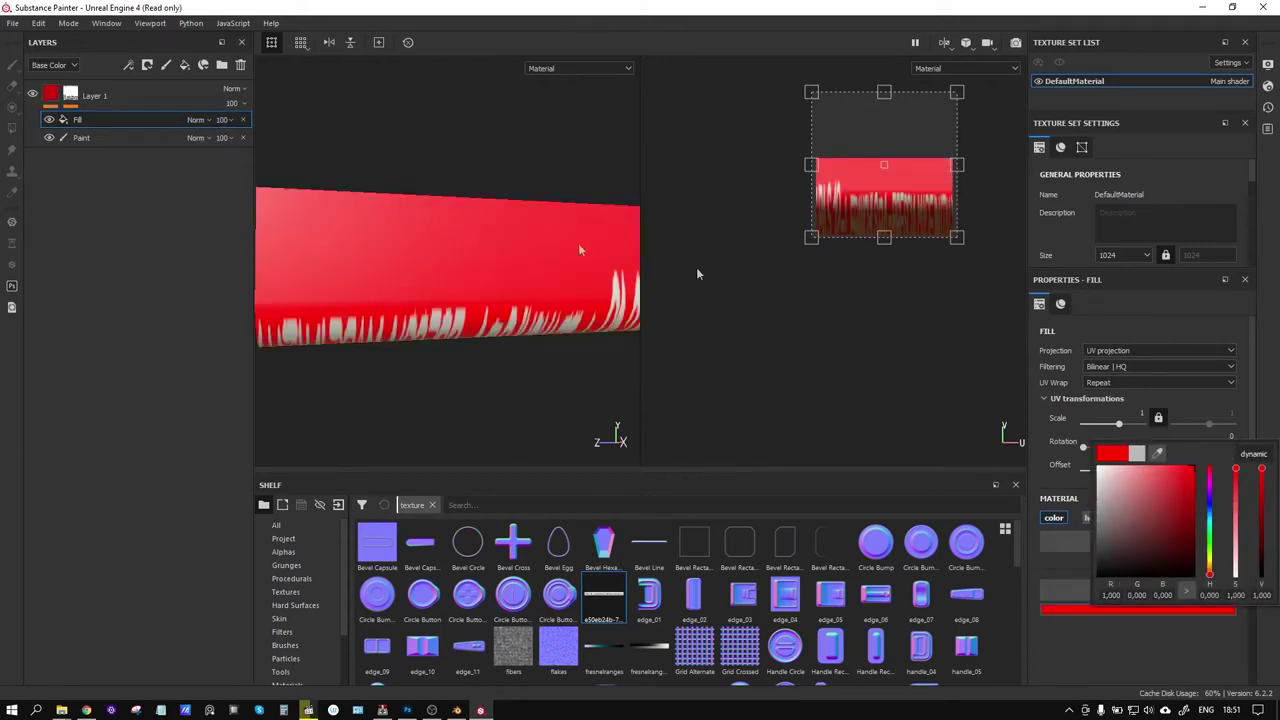
click(927, 163)
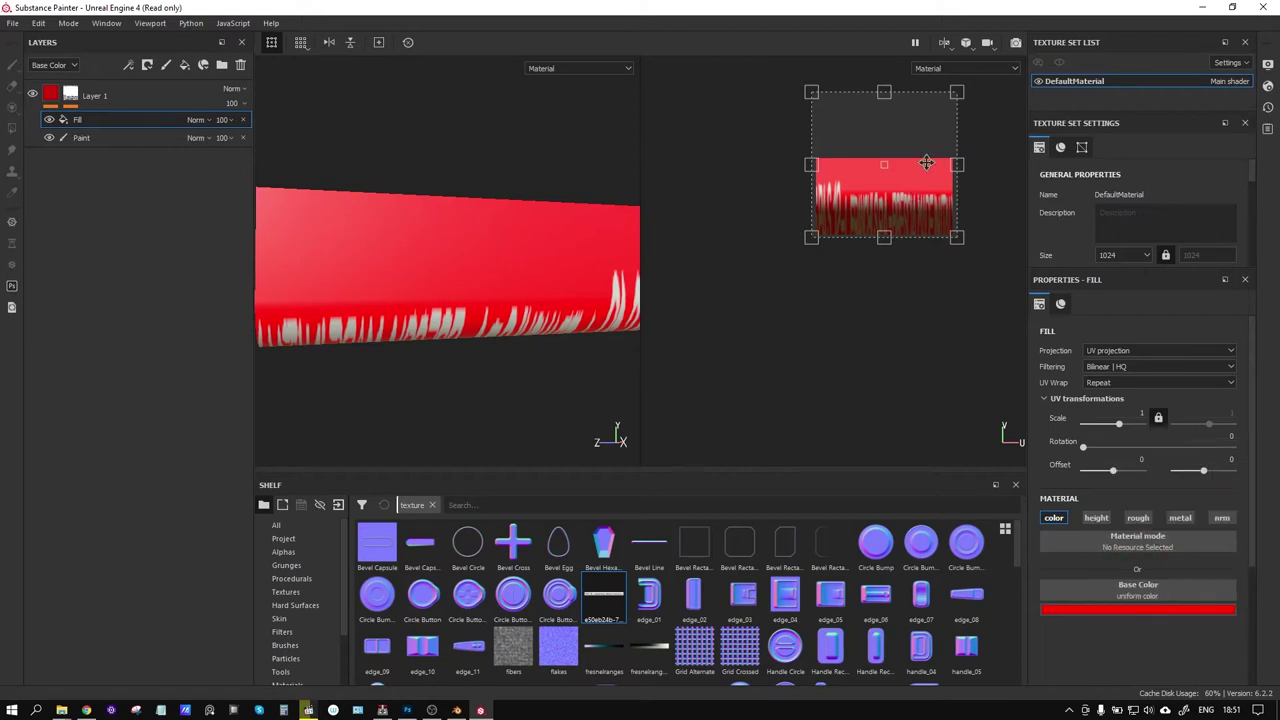
drag(917, 179, 916, 214)
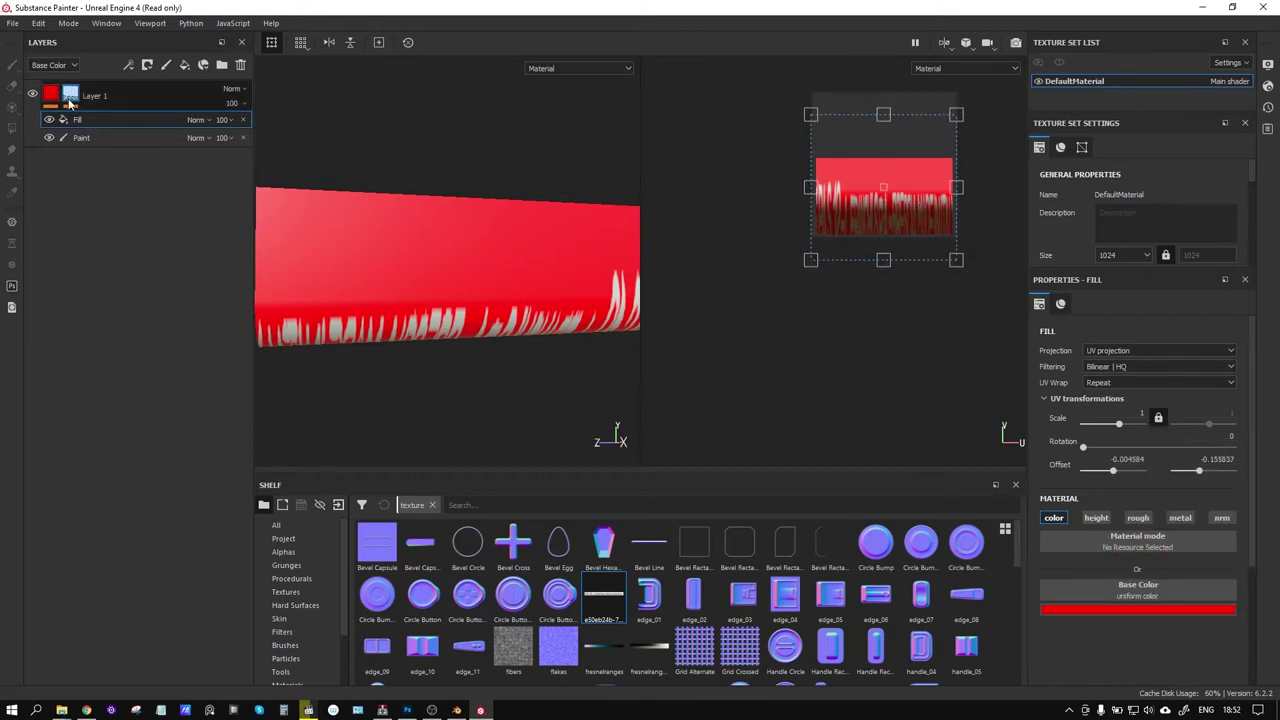
drag(919, 164, 919, 174)
key(ctrl+z)
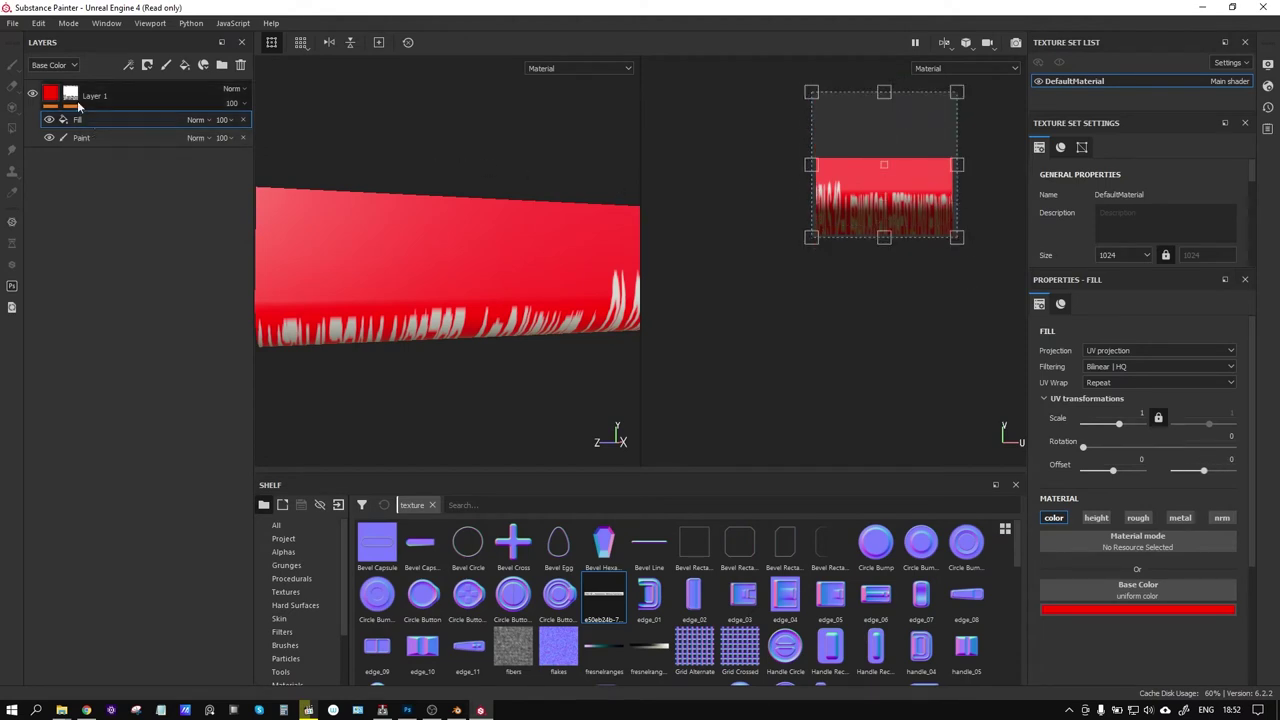
Delete Layer 1's Paint effect and select the text Fill inside its mask
click(73, 98)
click(94, 135)
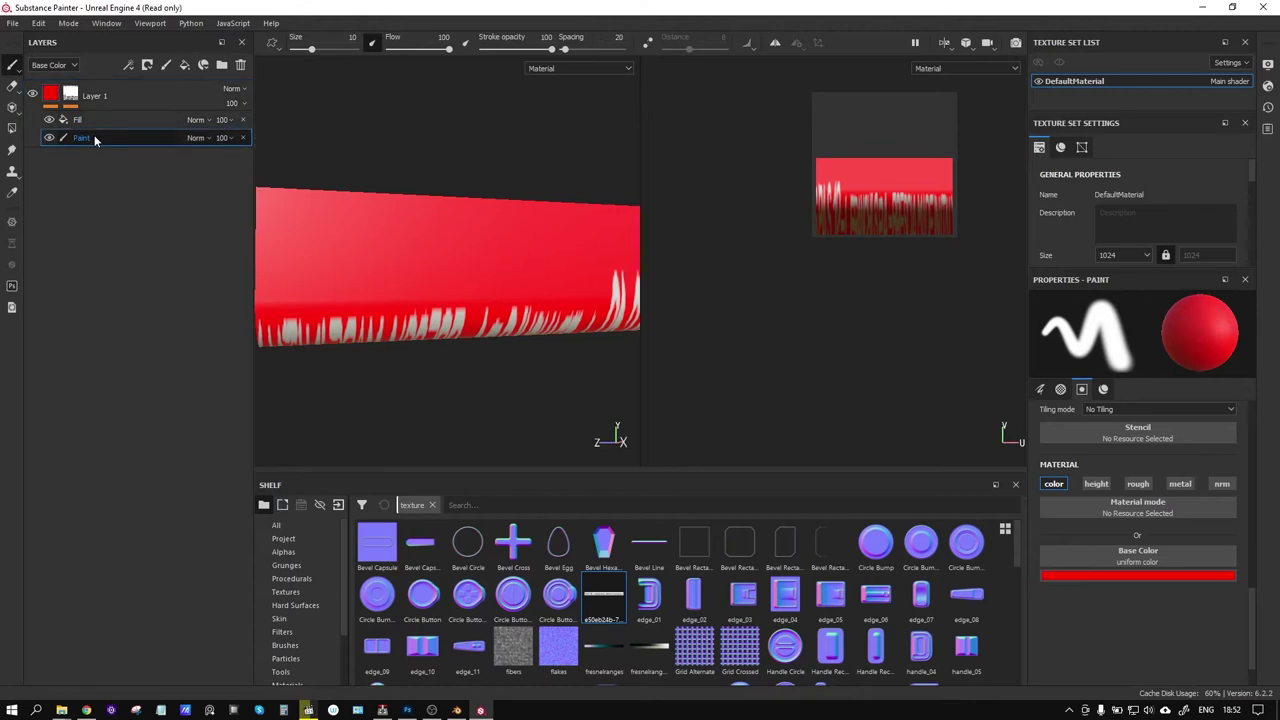
click(243, 137)
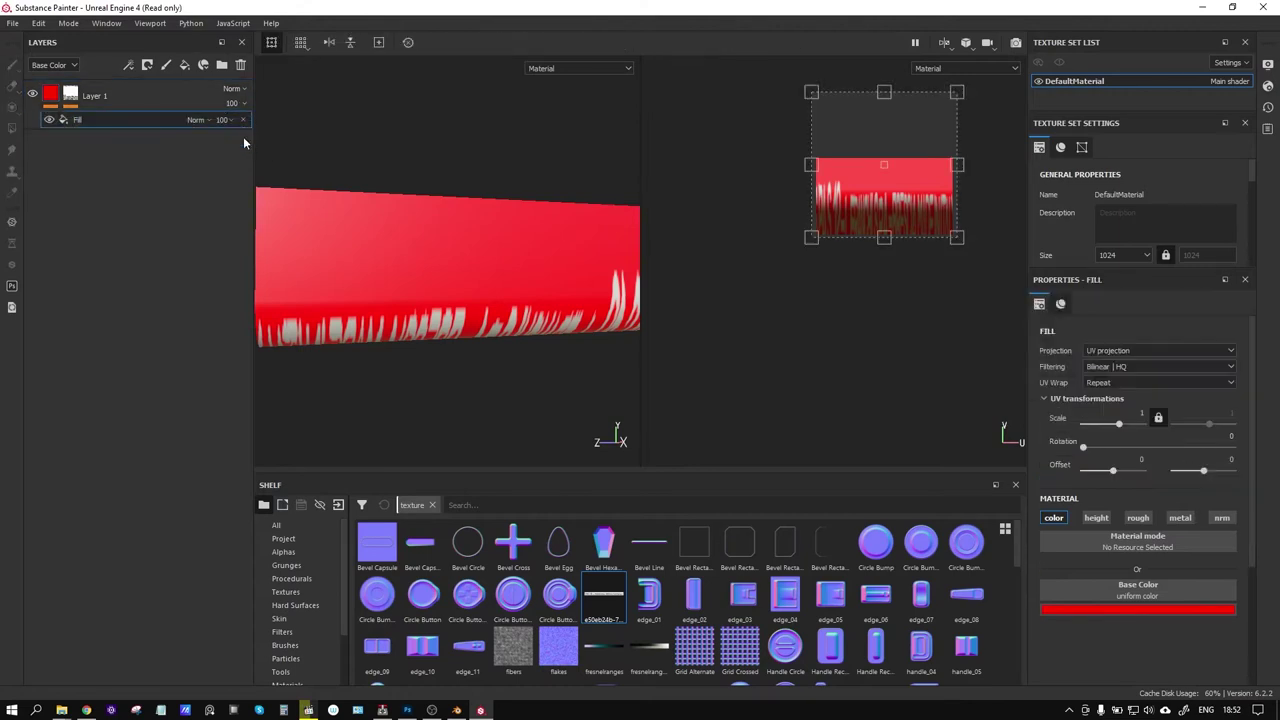
click(72, 96)
click(100, 120)
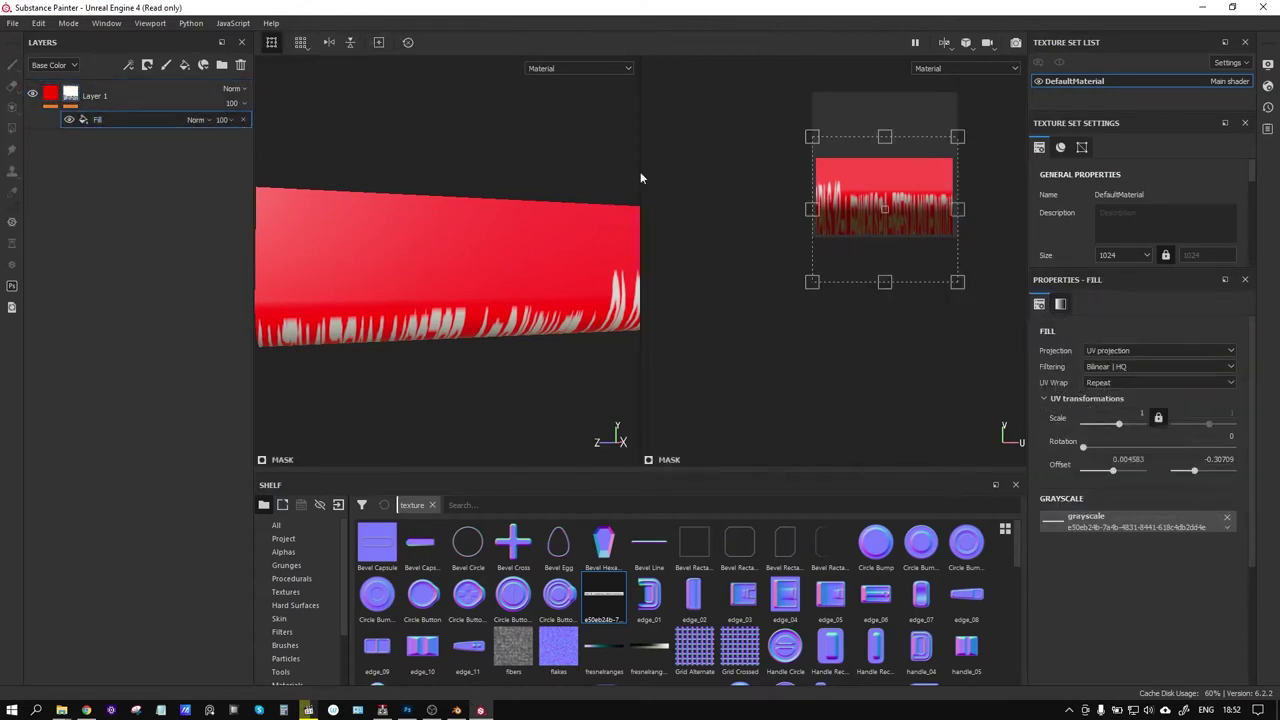
Shrink and slide the text onto the strip as a single band, with UV Wrap set to None
drag(919, 233, 921, 200)
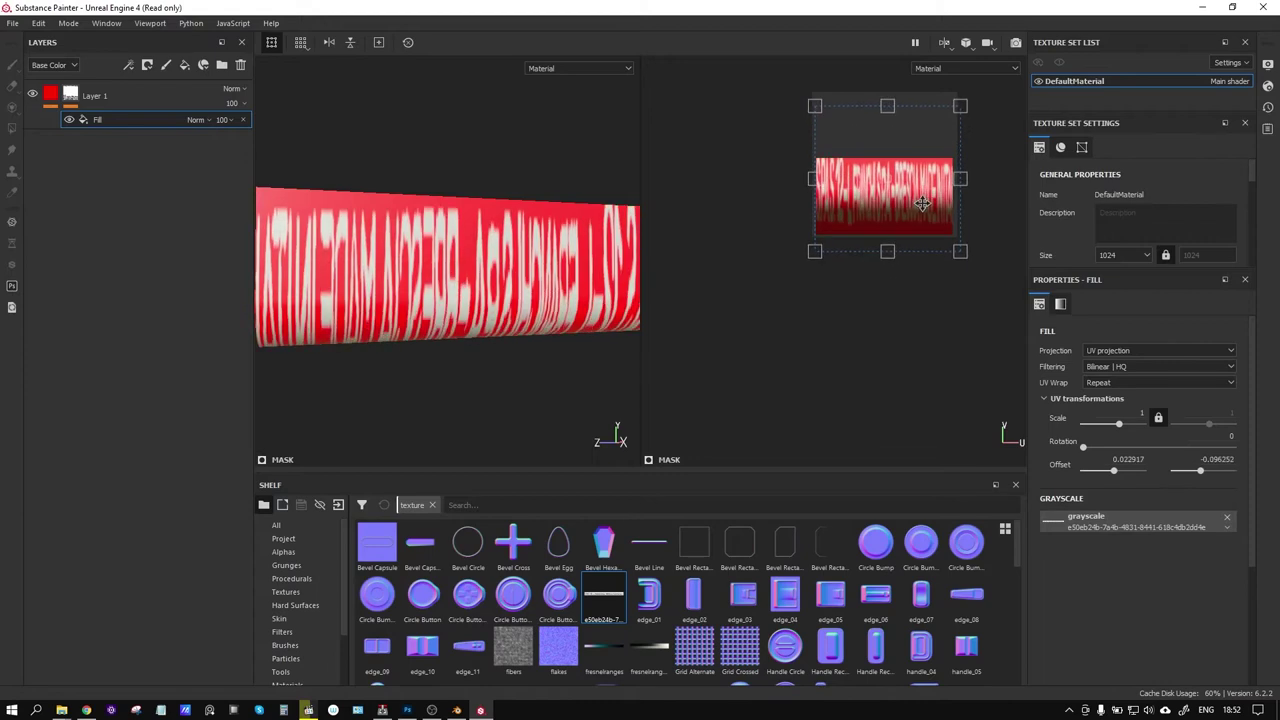
scroll(921, 200, up, 3)
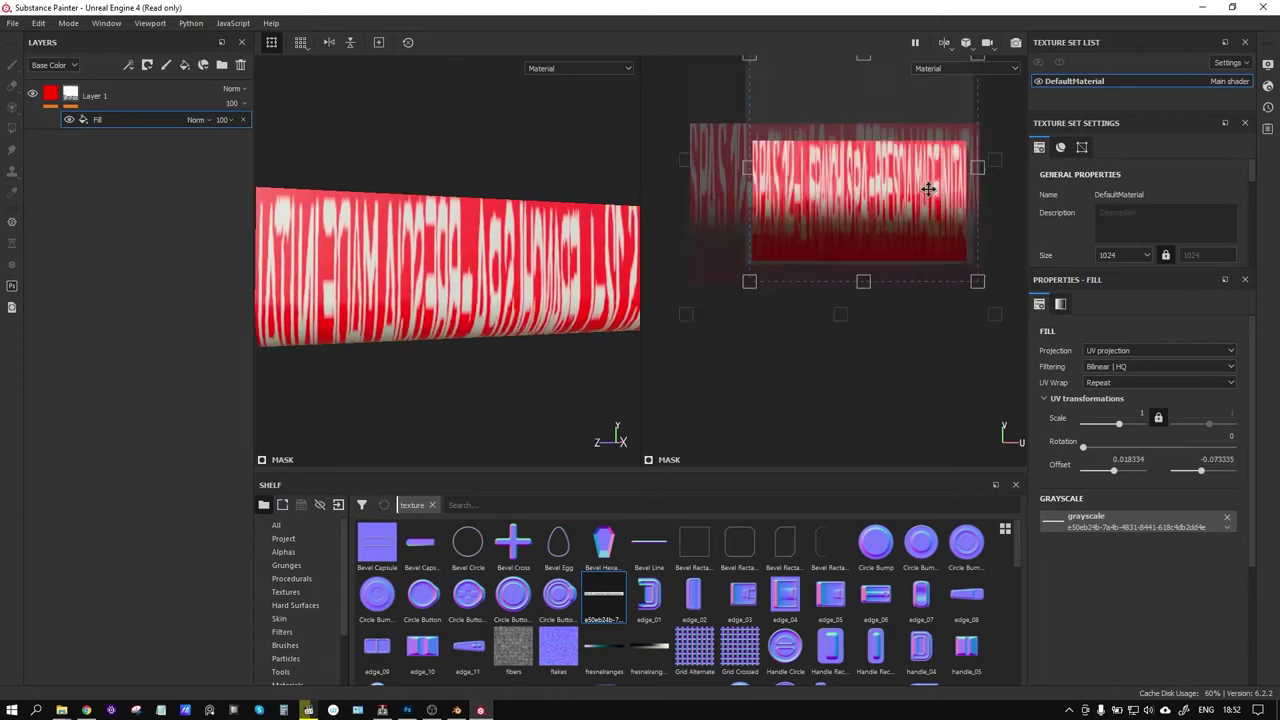
scroll(928, 189, down, 1)
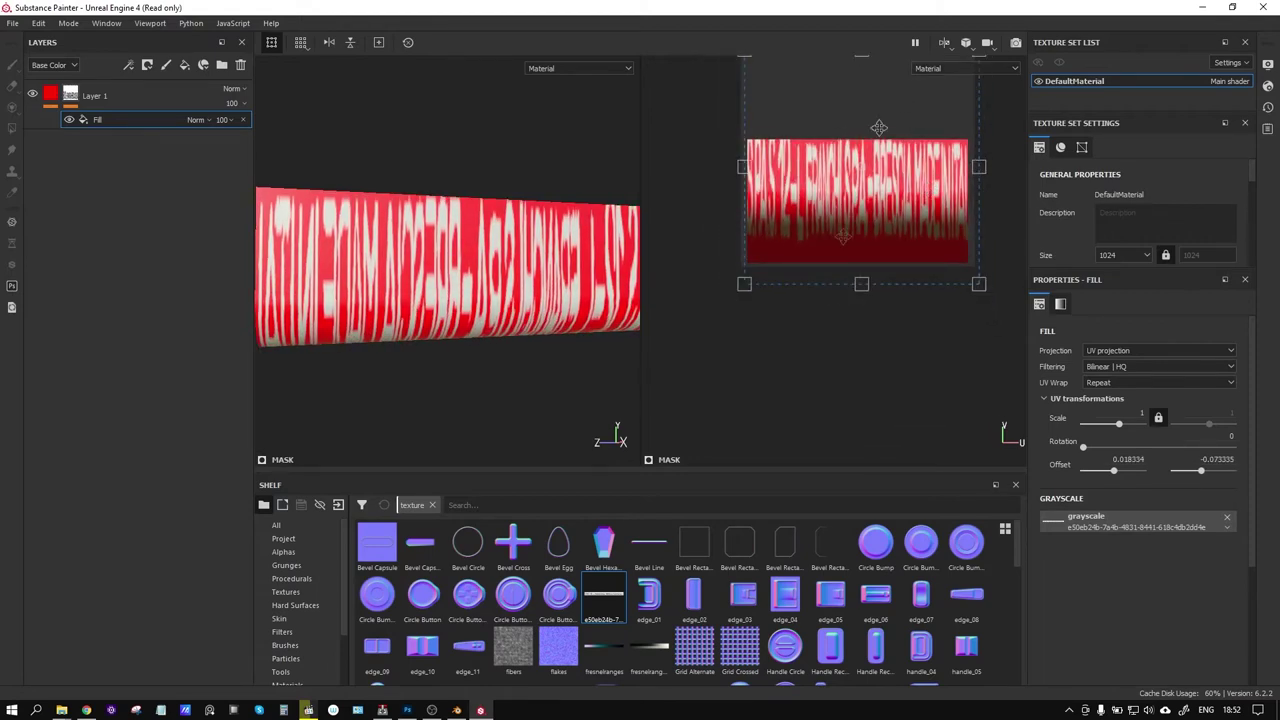
drag(861, 283, 861, 152)
click(1160, 382)
click(1126, 396)
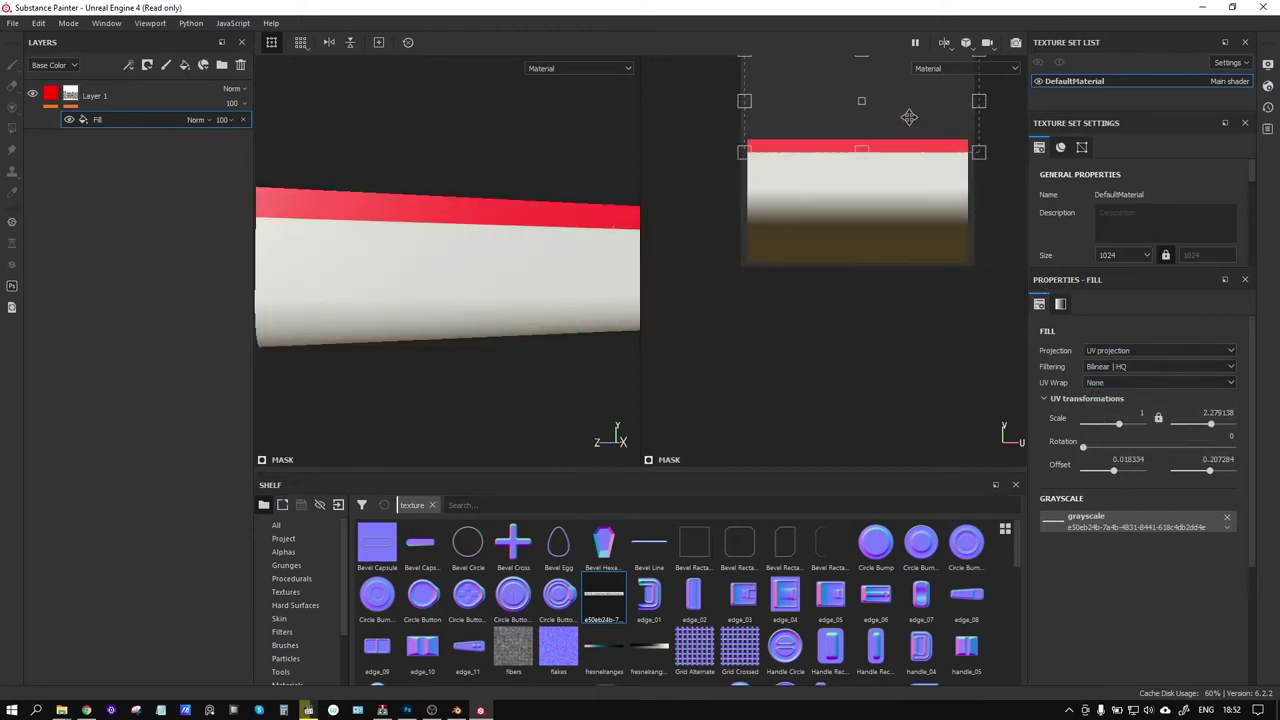
drag(909, 117, 909, 172)
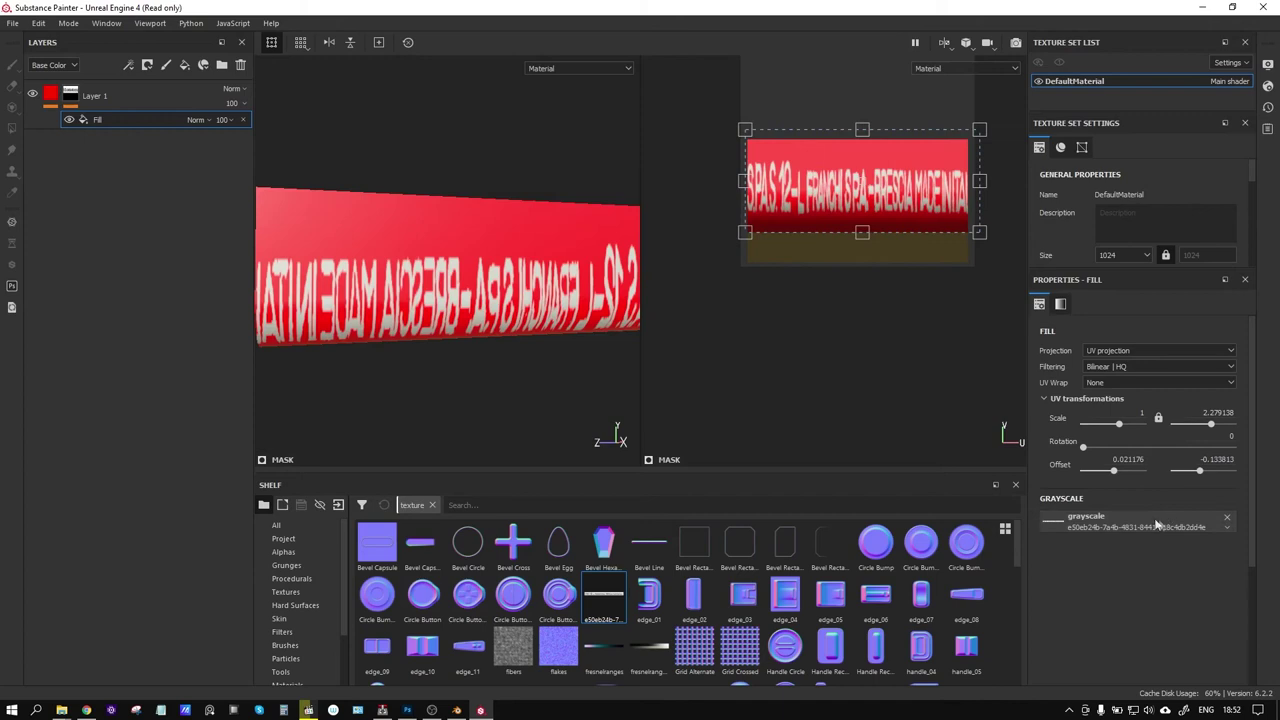
Add an inverted Levels effect to the mask and resize the text band to about 8.21 scale
right_click(105, 119)
click(147, 173)
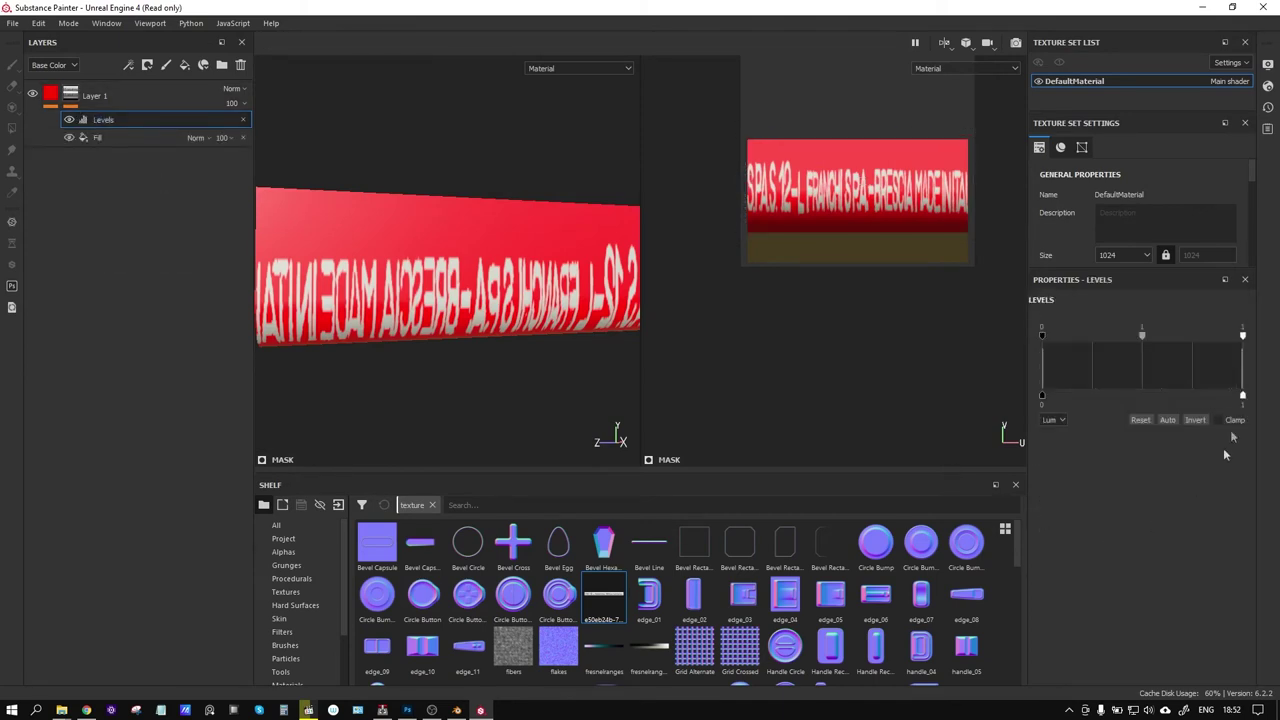
click(1200, 421)
click(100, 137)
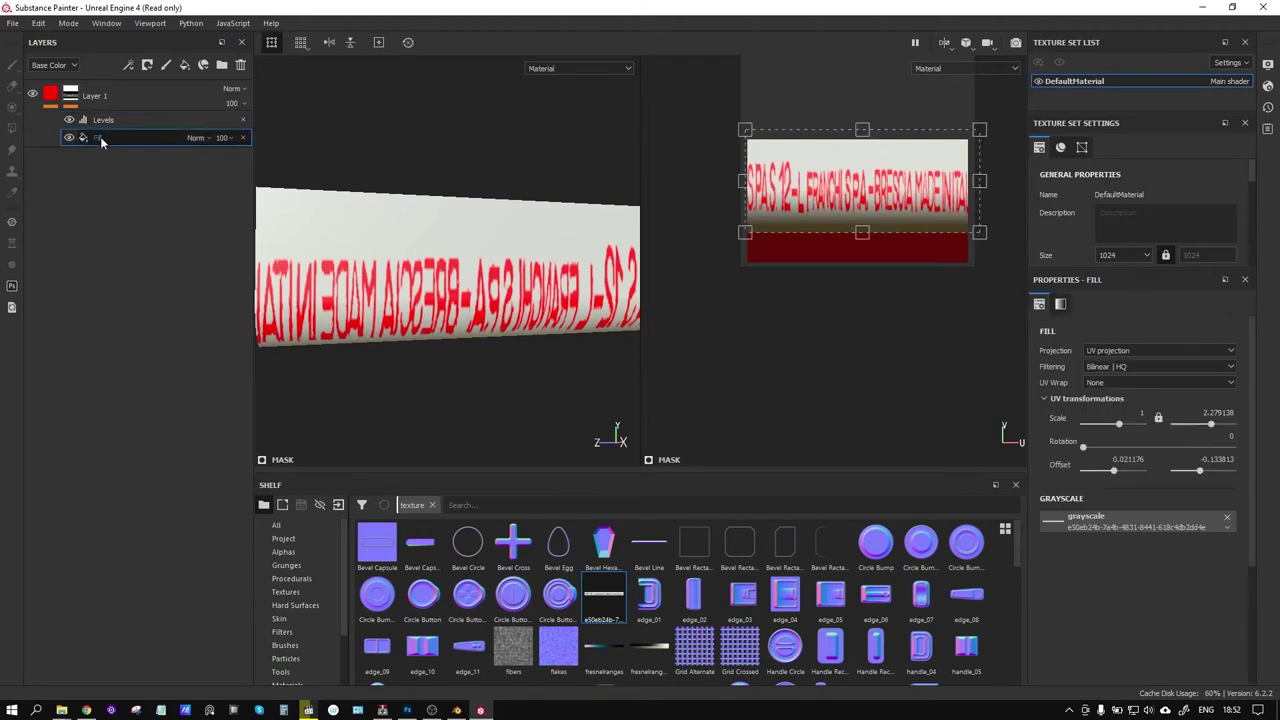
scroll(900, 205, up, 3)
mouse_move(848, 243)
mouse_down()
mouse_move(857, 112)
mouse_move(869, 130)
mouse_up()
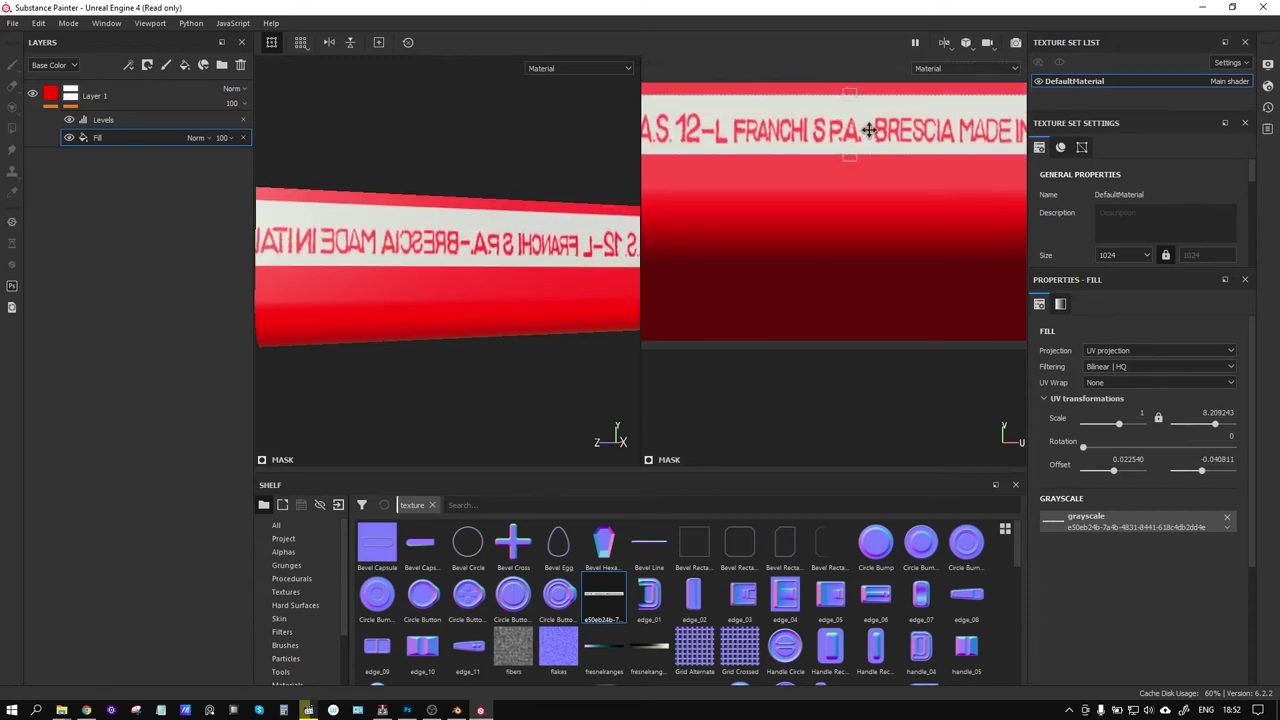
Orbit the strip to check the lettering from behind, then switch to Blender
alt+drag(420, 300, 459, 278)
scroll(478, 273, down, 2)
scroll(482, 269, up, 1)
mouse_move(415, 273)
alt+mouse_down()
mouse_move(471, 323)
mouse_move(571, 340)
mouse_move(379, 329)
alt+mouse_up()
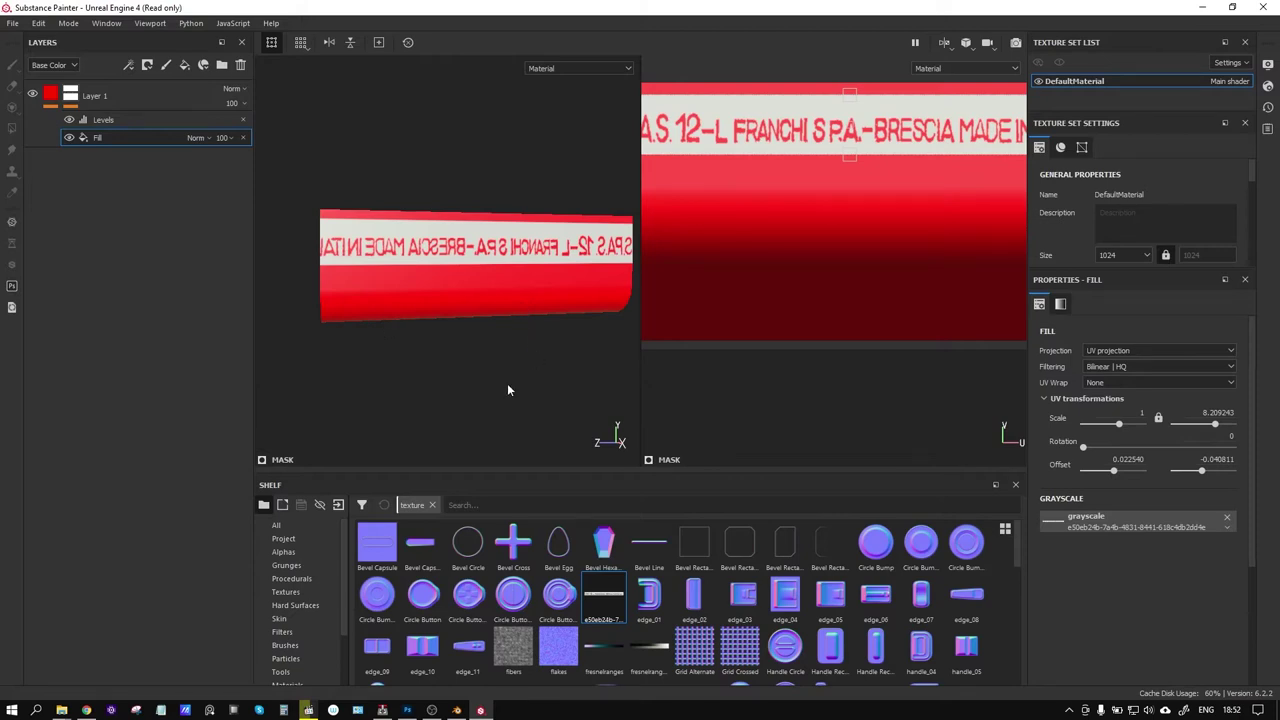
click(457, 710)
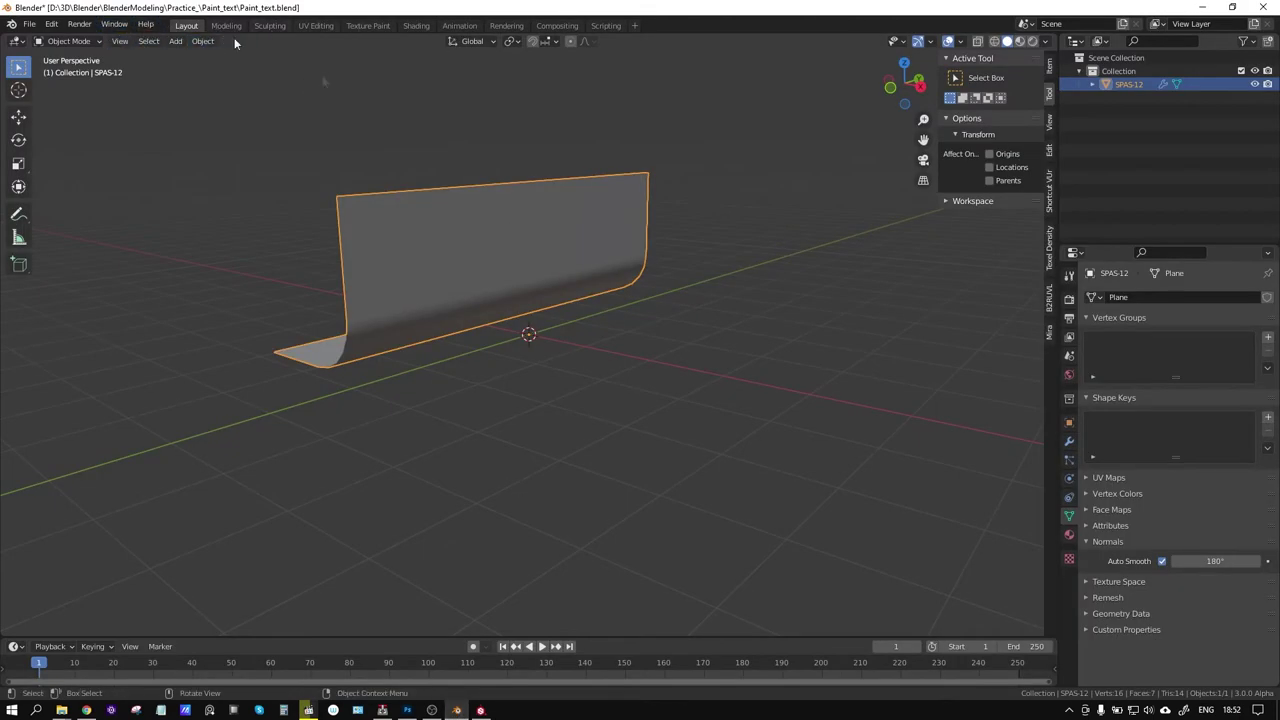
Re-unwrap the strip's UVs in the UV Editing workspace and scale the islands smaller
click(315, 25)
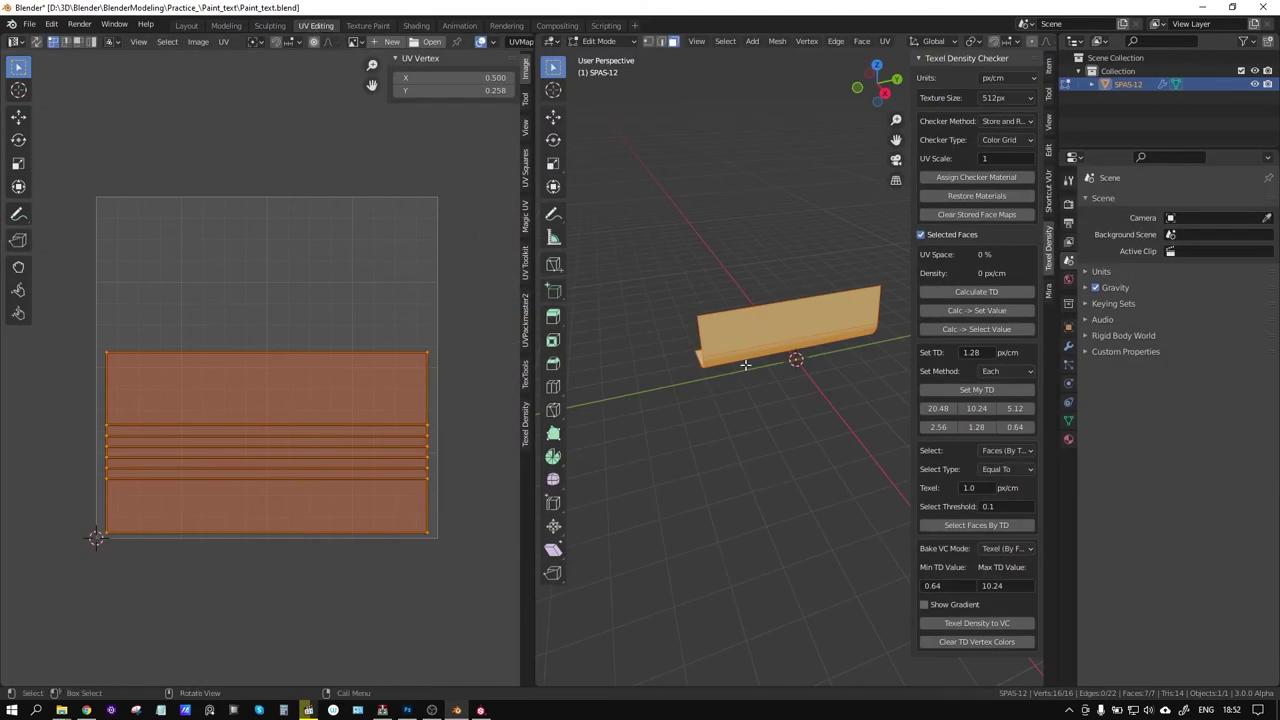
key(u)
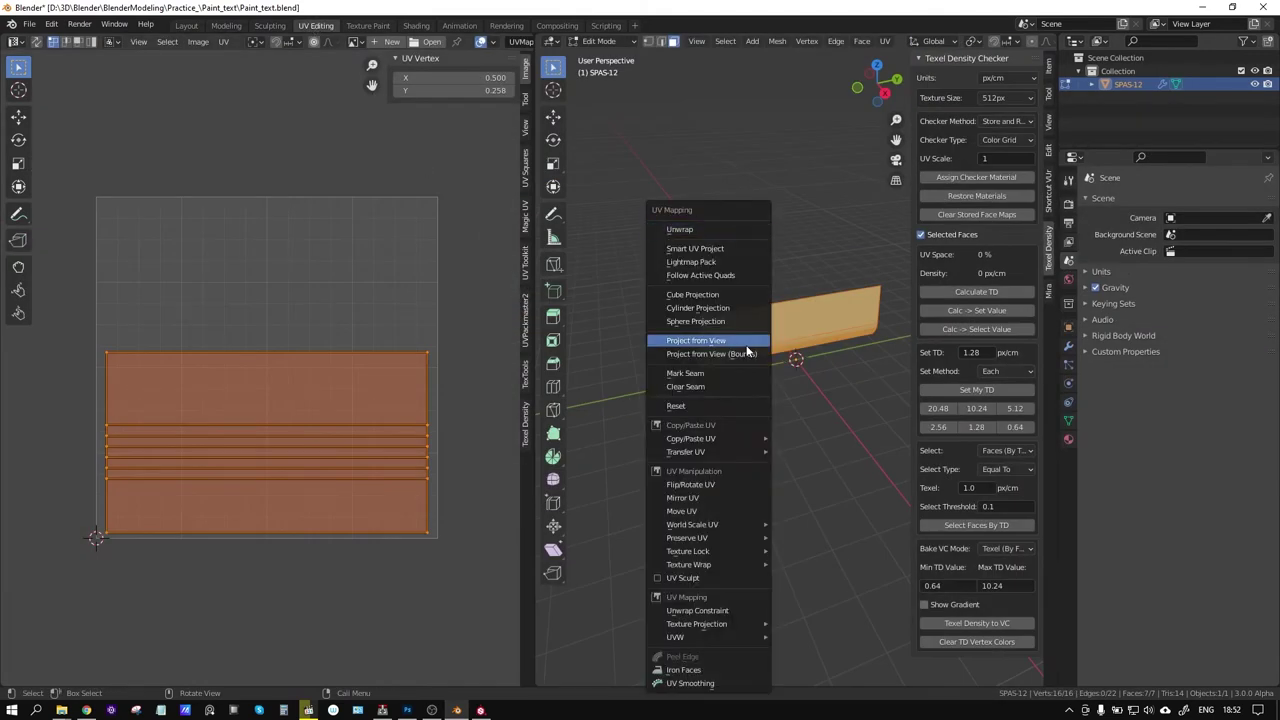
click(706, 229)
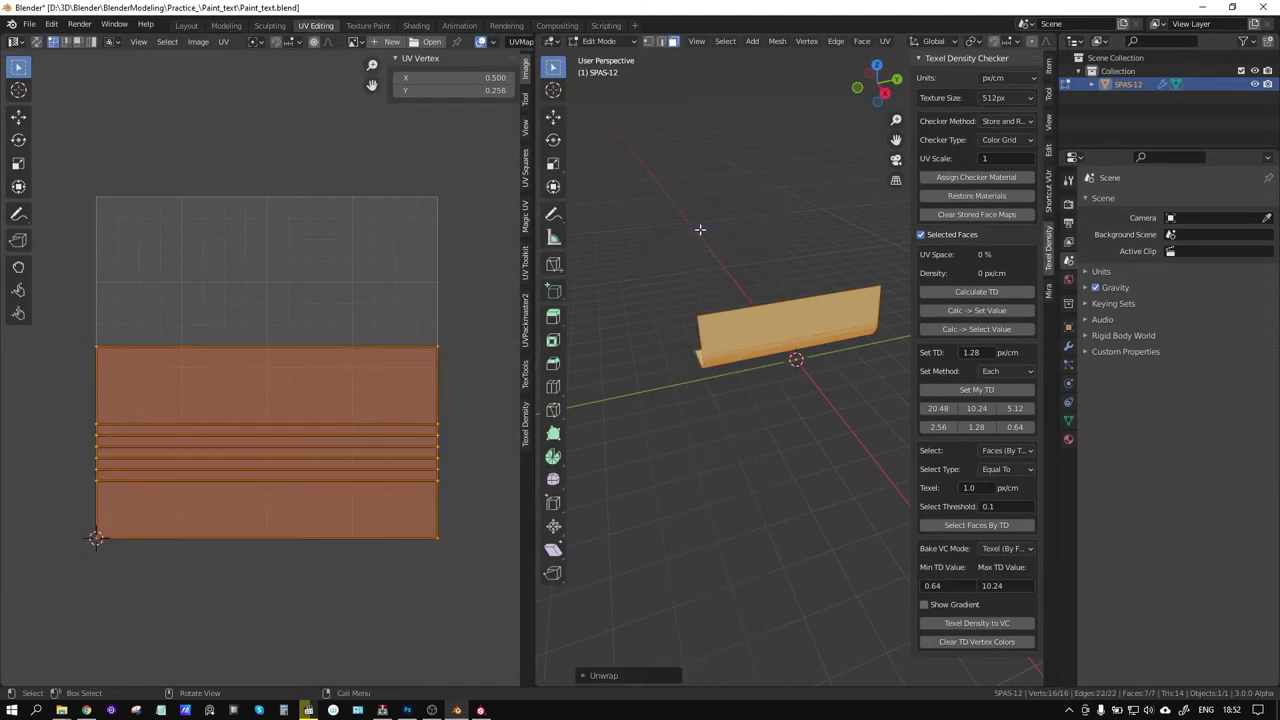
key(s)
click(403, 398)
Flip the strip by scaling it -1 along Z
click(31, 23)
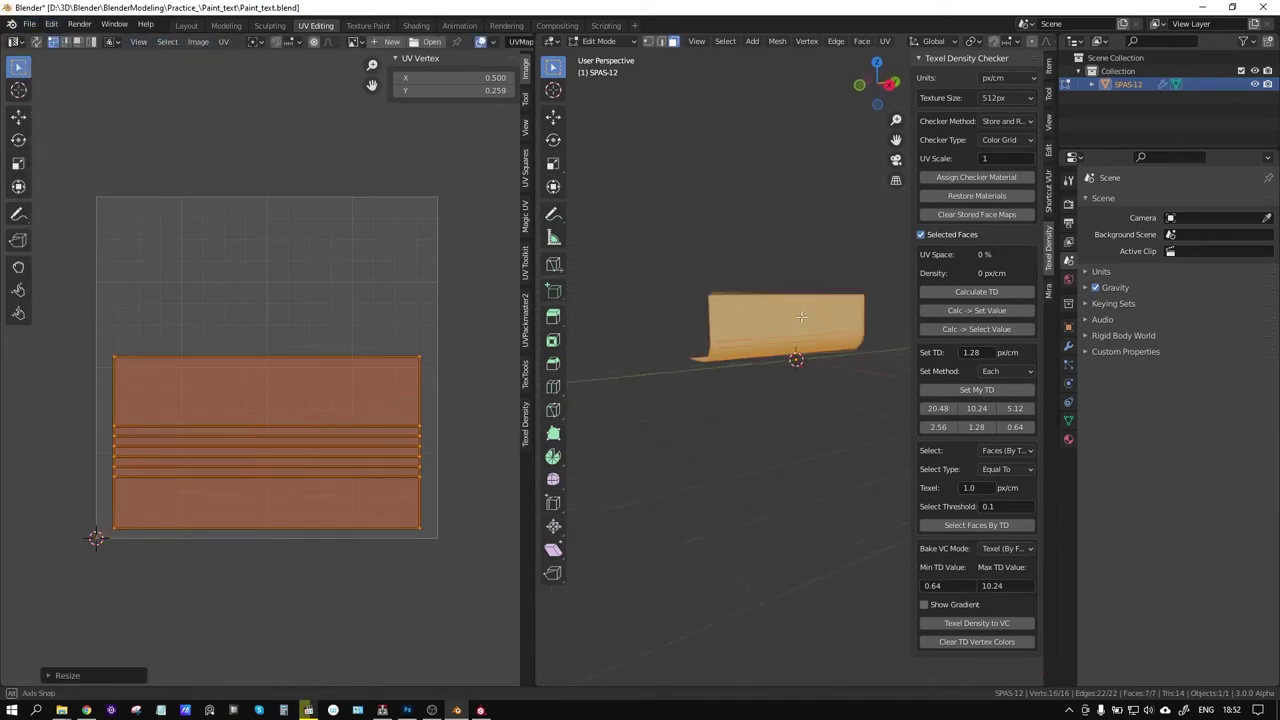
scroll(743, 235, up, 3)
scroll(743, 235, up, 2)
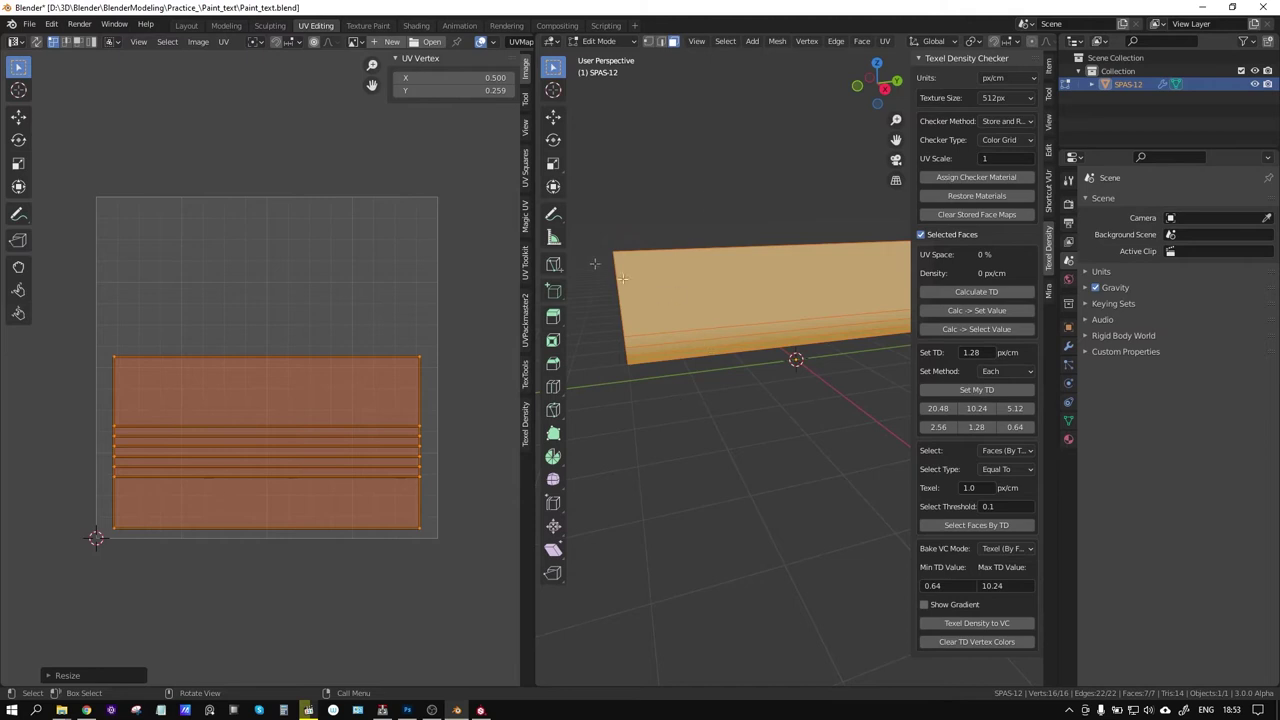
mouse_move(723, 230)
middle_down()
mouse_move(840, 295)
mouse_move(845, 311)
middle_up()
key(s)
text(z)
text(-1)
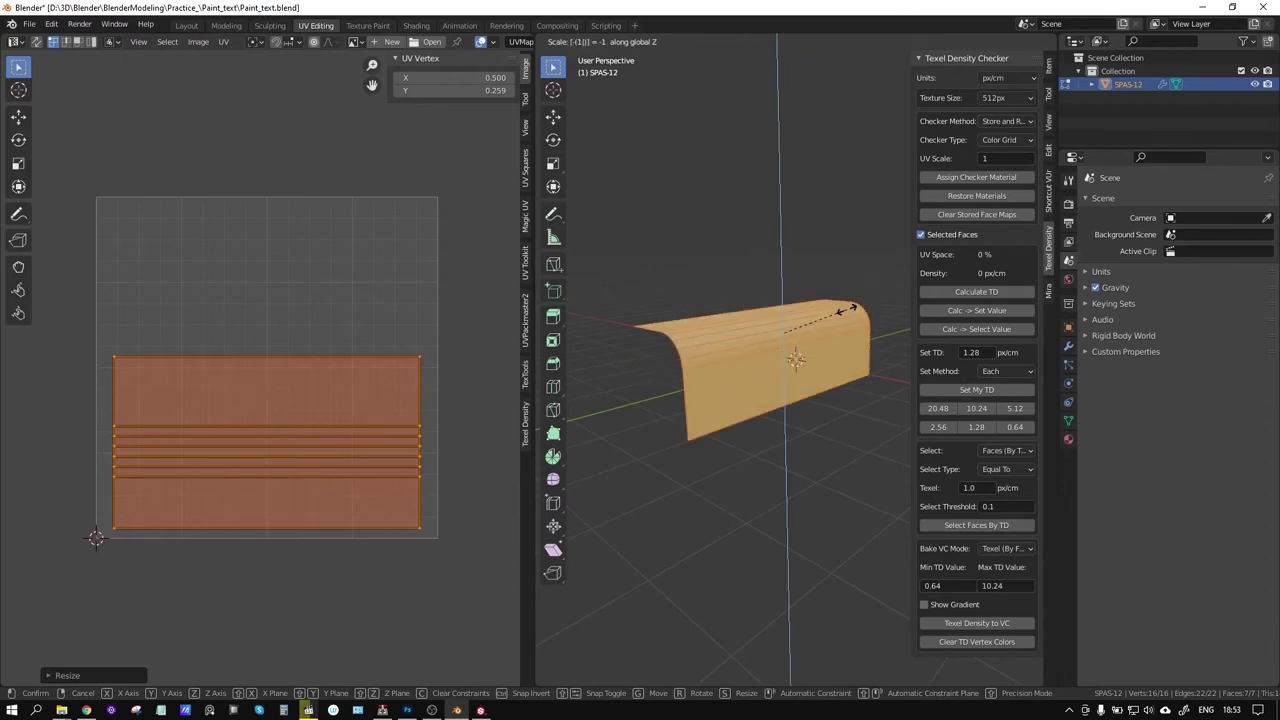
key(Return)
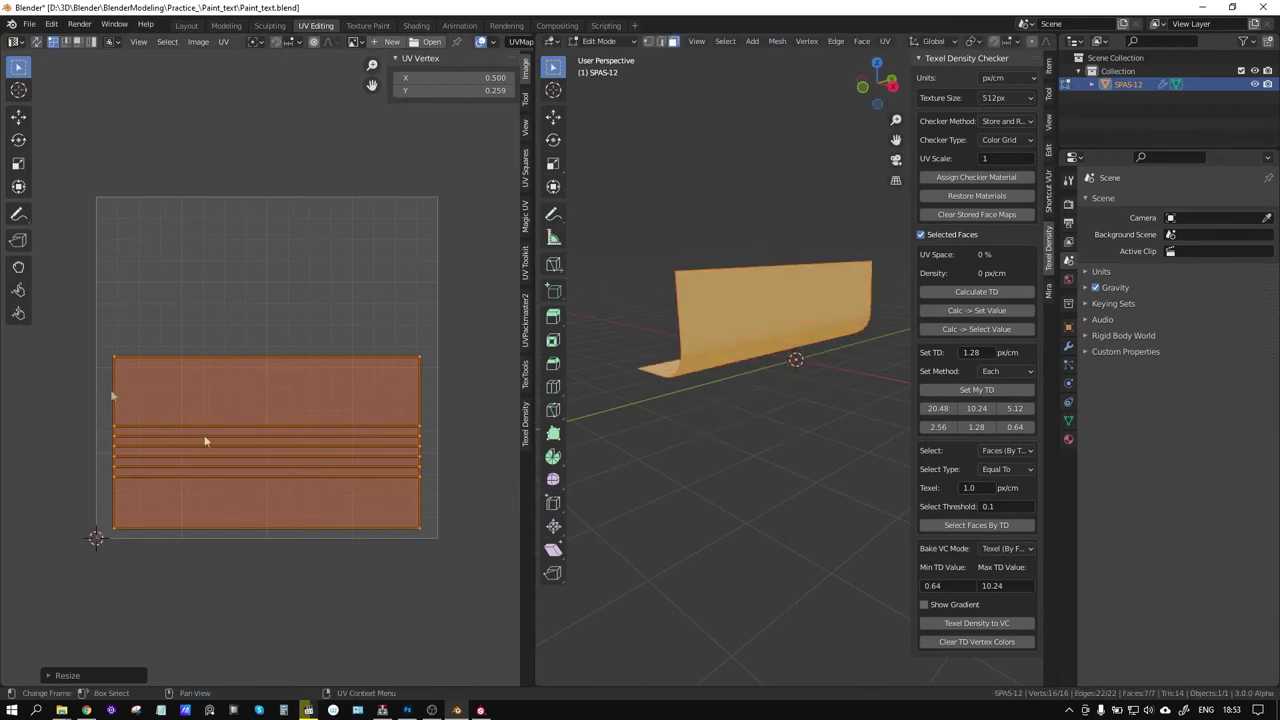
Export the mesh as Paint_text.fbx and return to Substance Painter
click(30, 24)
mouse_move(50, 217)
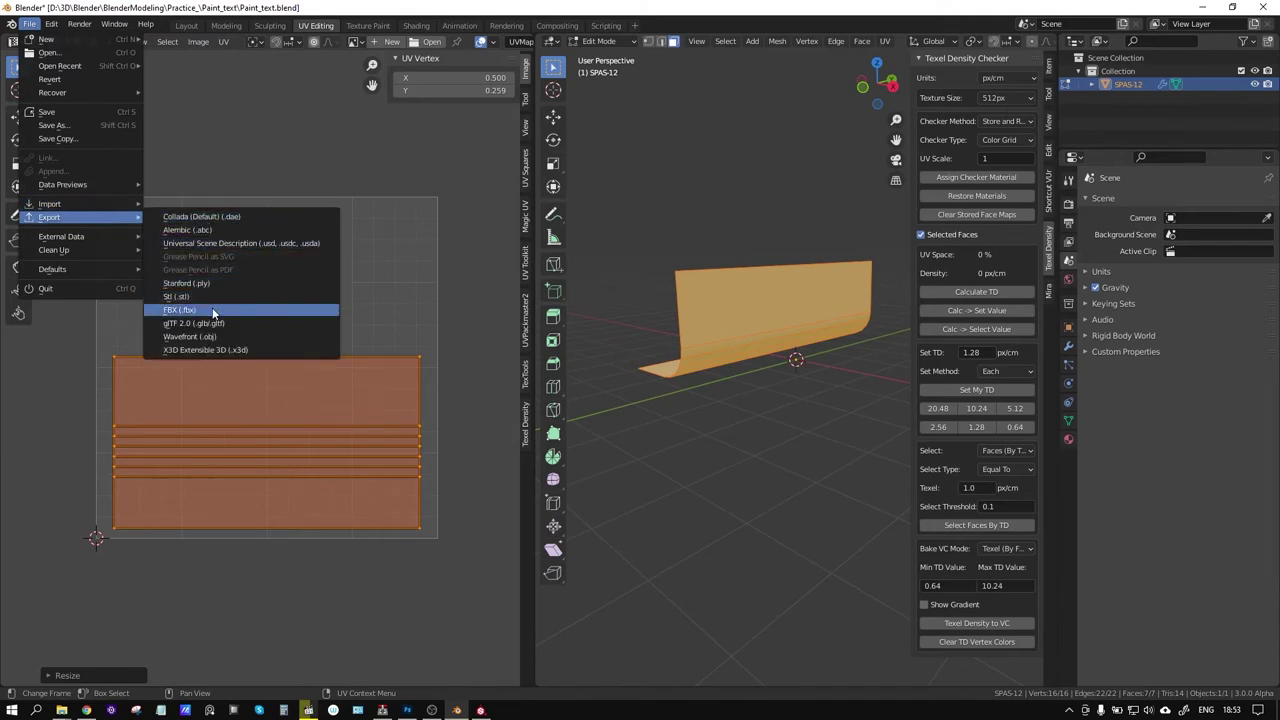
click(185, 310)
click(947, 553)
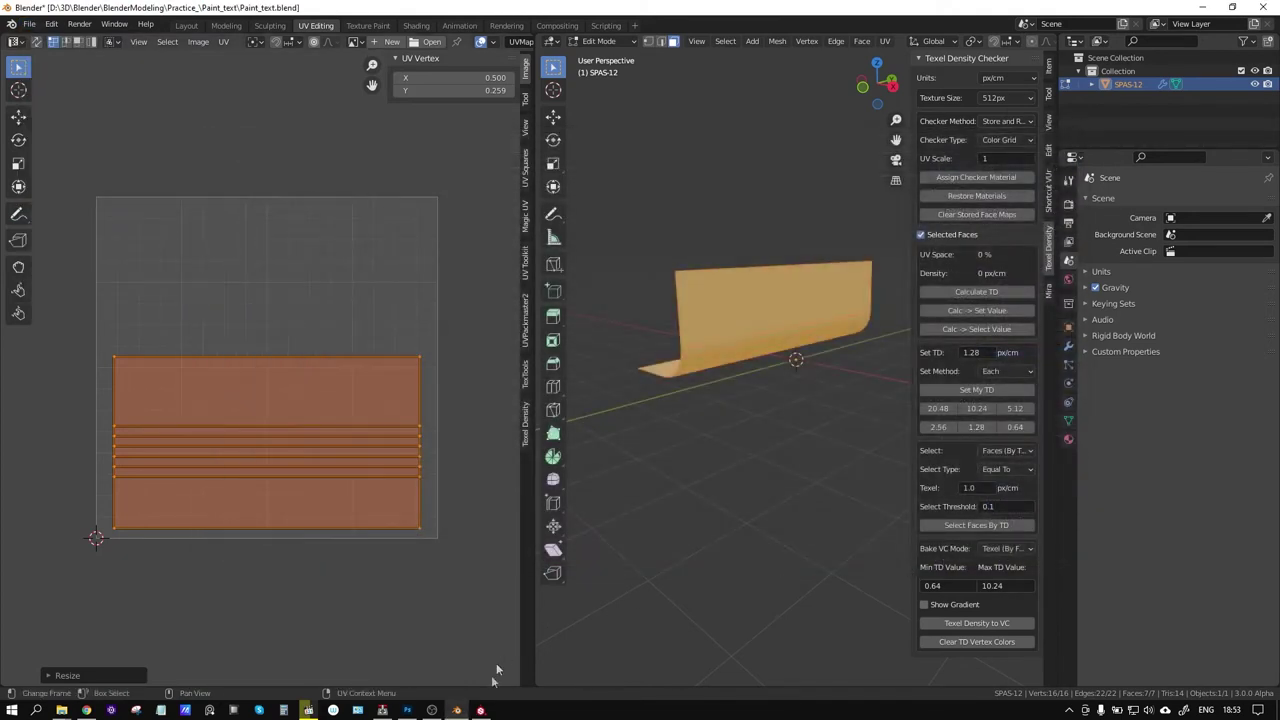
click(480, 710)
click(38, 22)
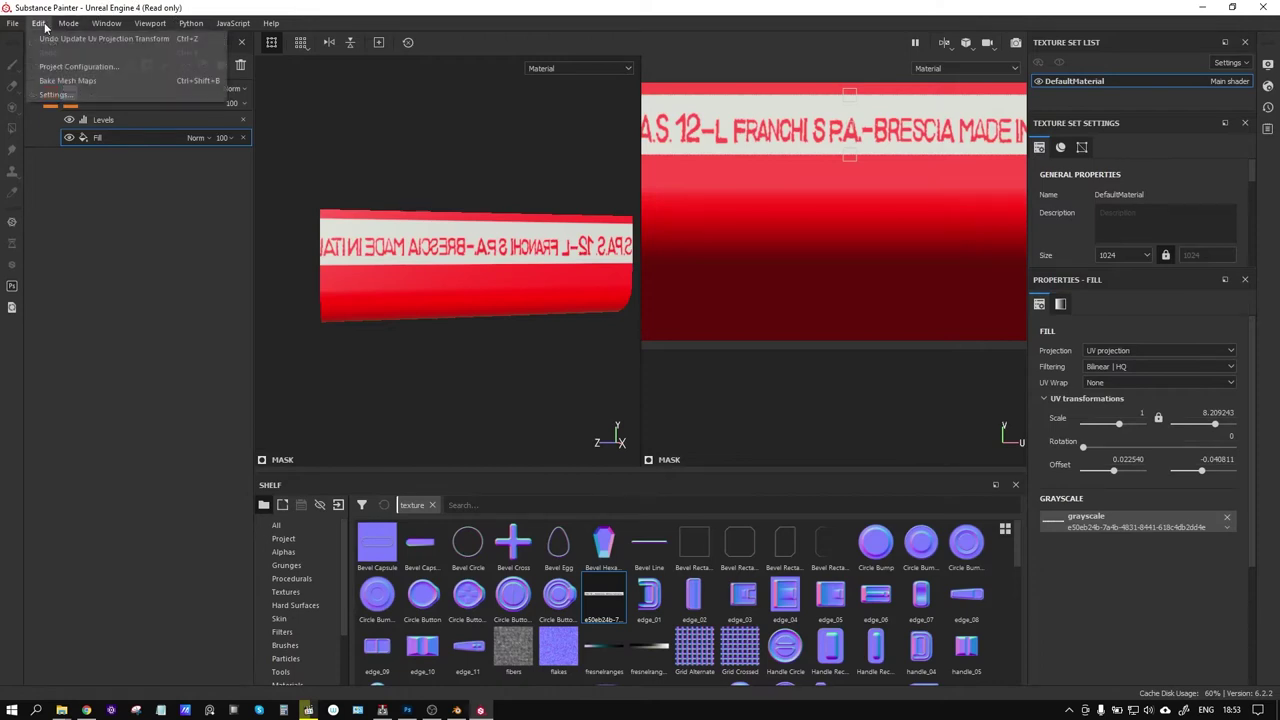
Replace the project mesh with Paint_text.fbx in Project Configuration and reload it
click(78, 66)
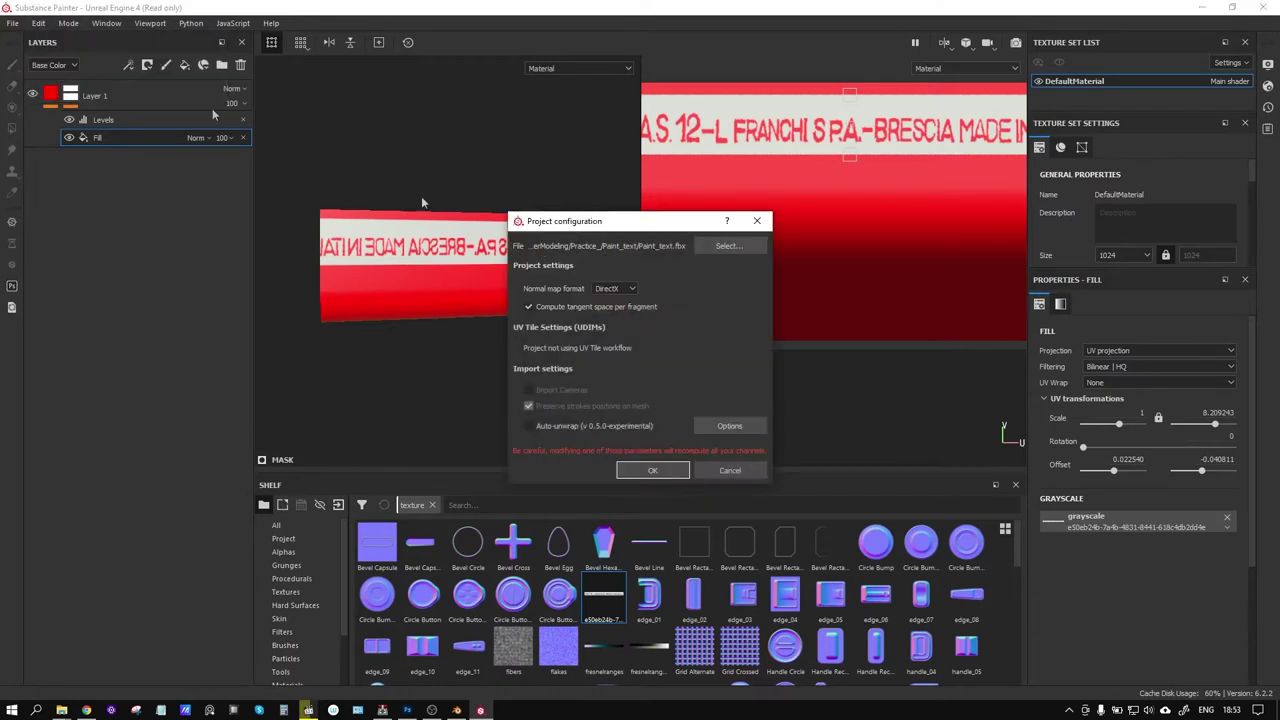
click(742, 254)
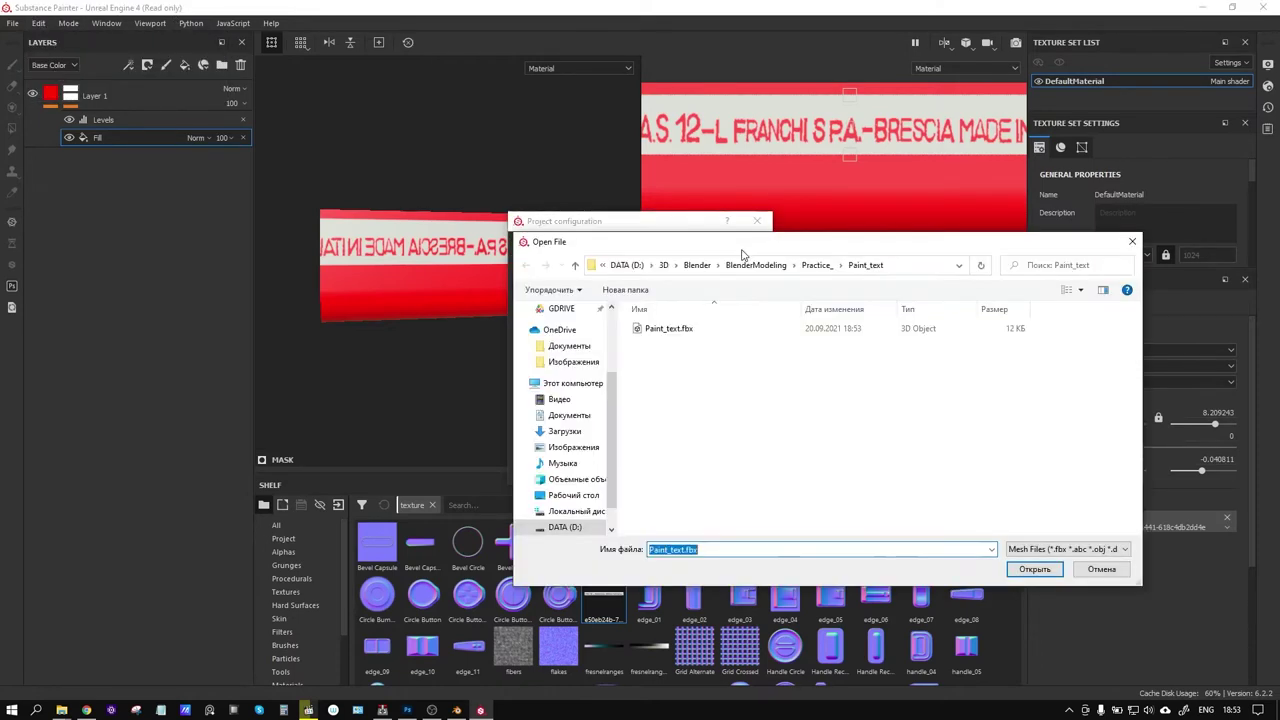
click(1034, 569)
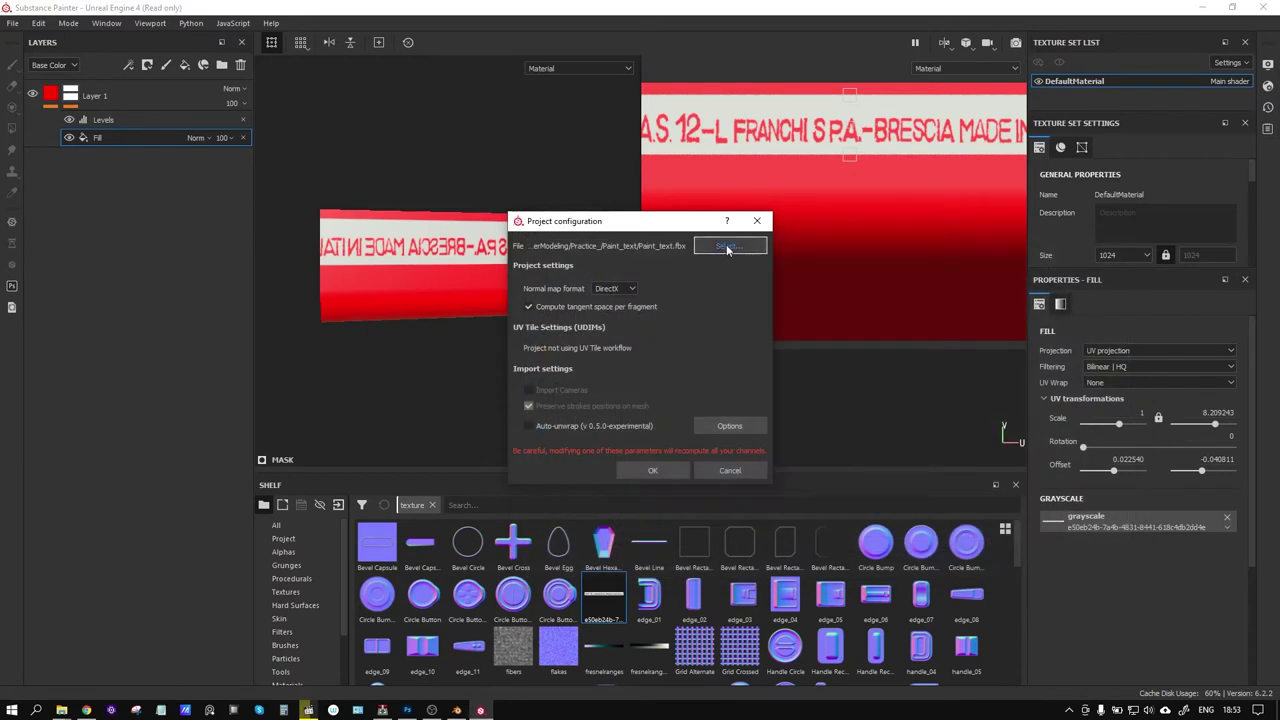
click(727, 251)
click(688, 334)
click(1020, 568)
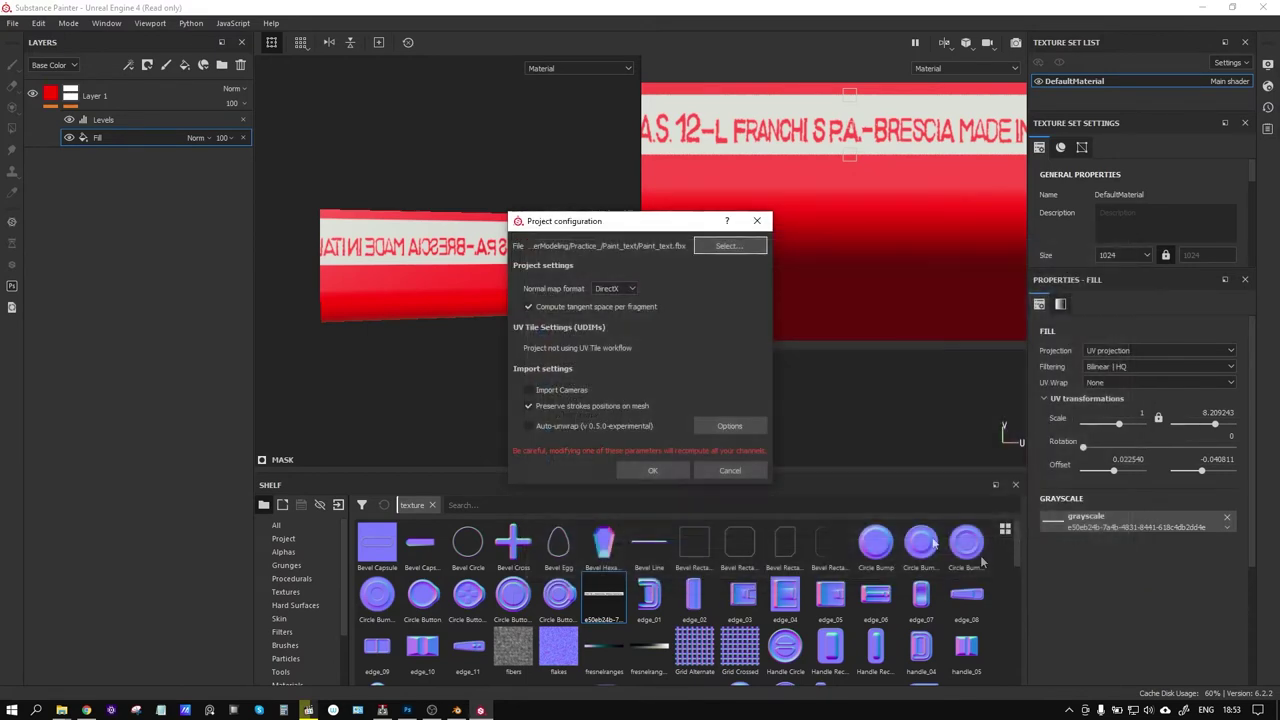
click(652, 471)
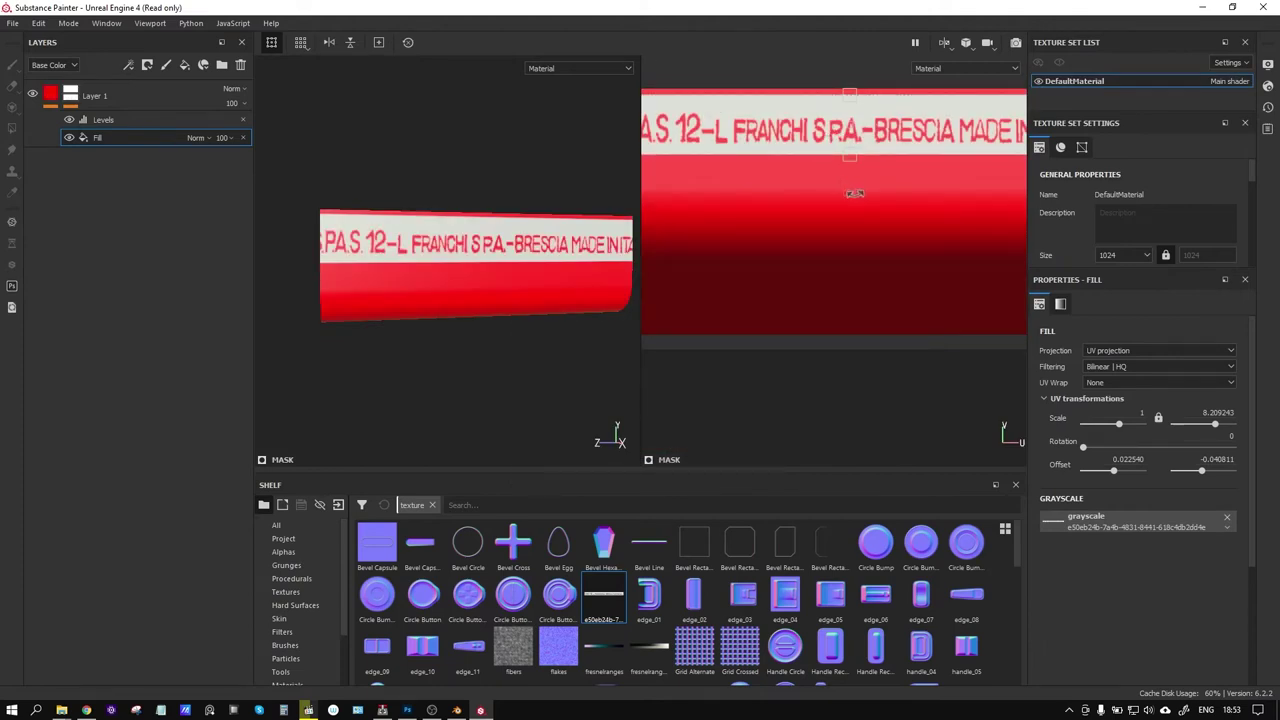
Scale the stamped text down and shift it on the panel in the 2D view
scroll(855, 180, up, 2)
scroll(866, 134, down, 3)
scroll(810, 172, down, 2)
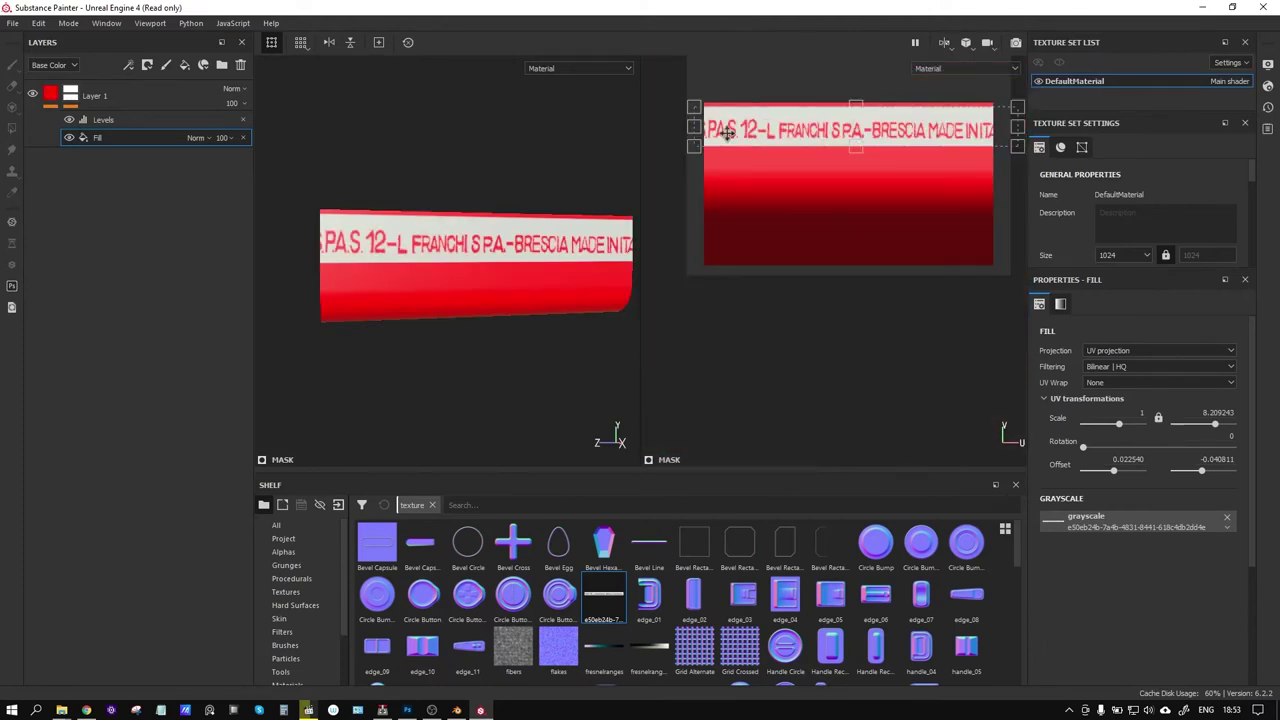
mouse_move(693, 104)
mouse_down()
mouse_move(733, 147)
mouse_move(773, 156)
mouse_move(802, 138)
mouse_up()
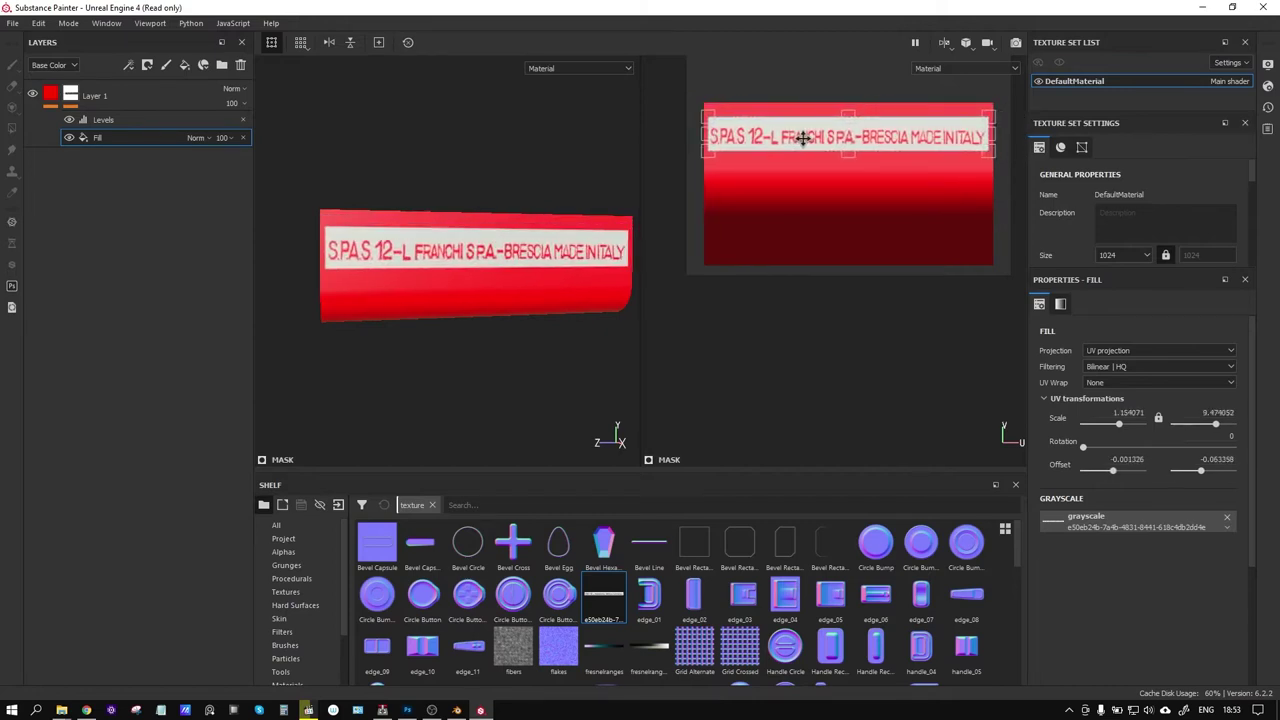
drag(709, 116, 806, 137)
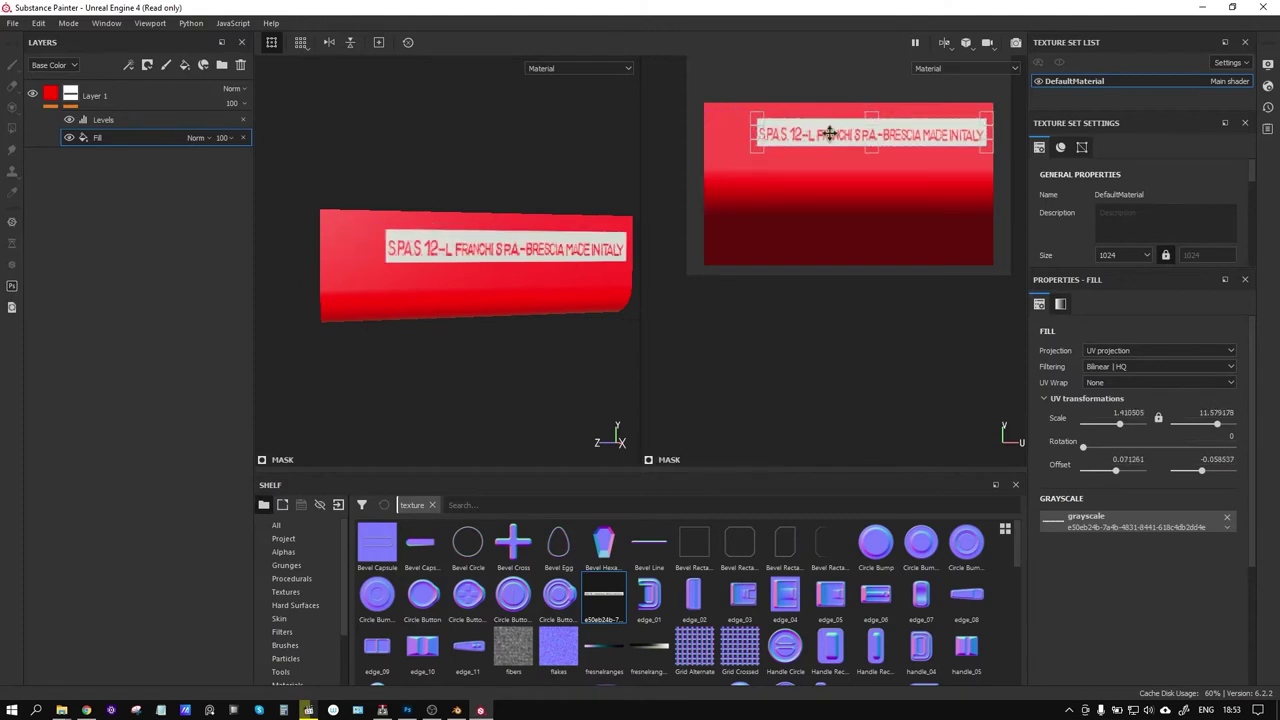
Shrink and squash the text label further, ending at about 1.56 × 17.60 scale
scroll(840, 140, up, 3)
drag(857, 167, 858, 148)
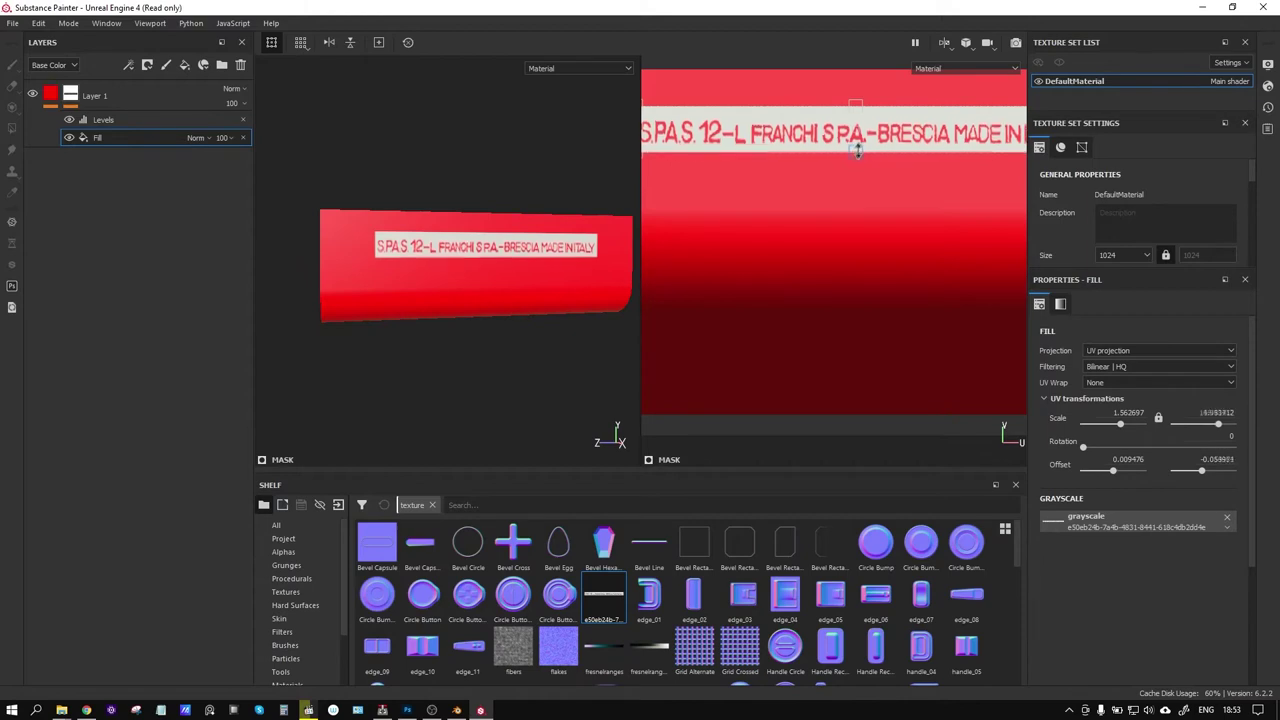
drag(860, 131, 868, 141)
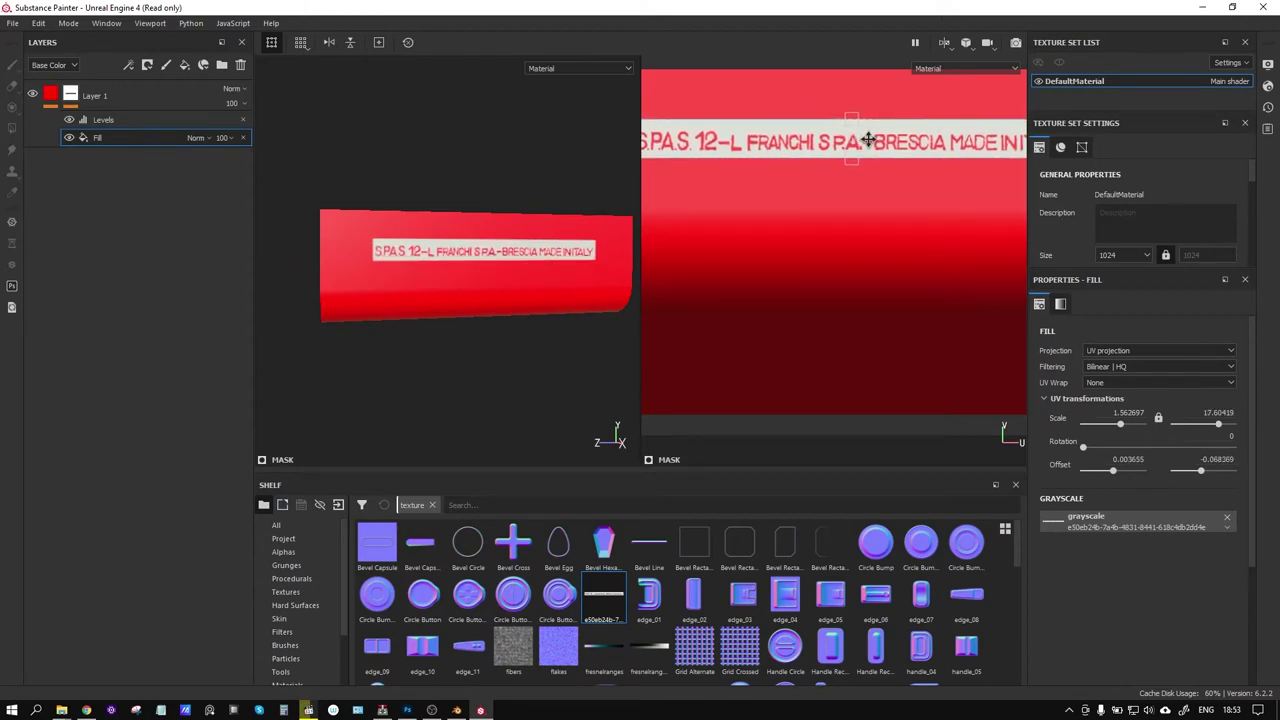
scroll(818, 172, up, 2)
scroll(788, 194, down, 3)
scroll(803, 177, down, 2)
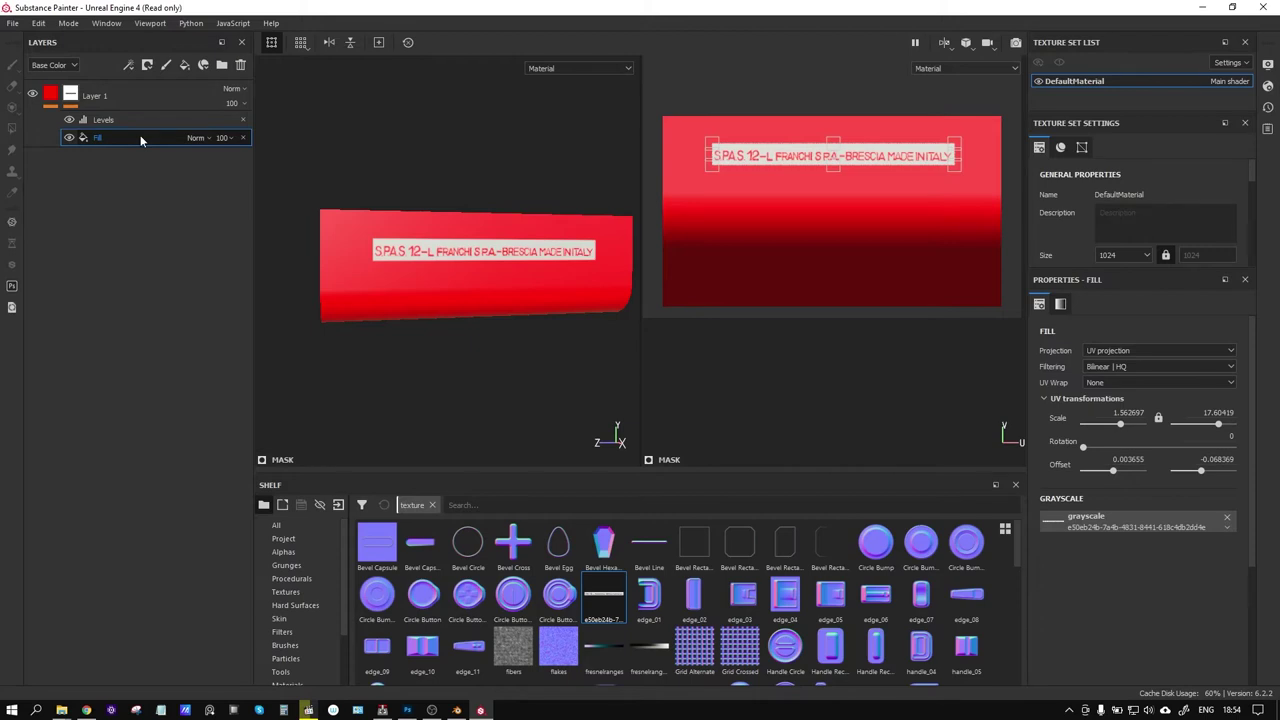
scroll(772, 124, up, 2)
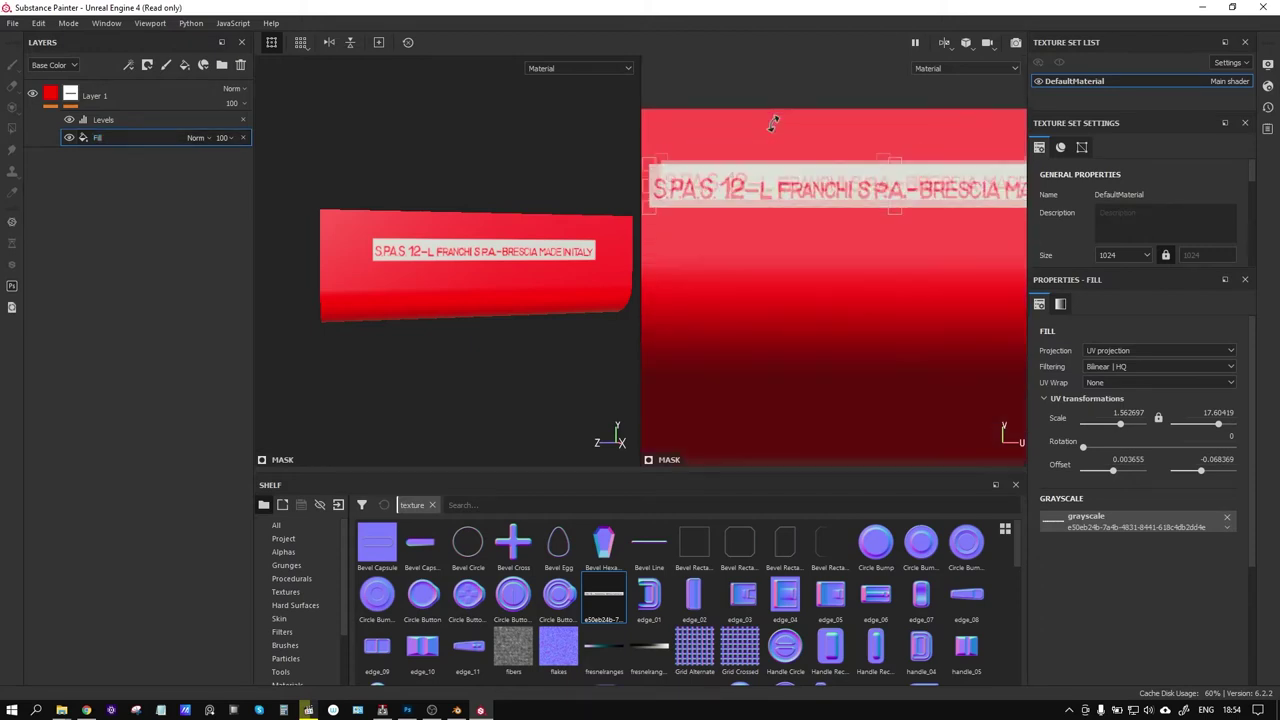
scroll(768, 200, down, 1)
scroll(768, 200, down, 1)
scroll(768, 200, down, 1)
scroll(768, 200, down, 1)
scroll(768, 200, down, 1)
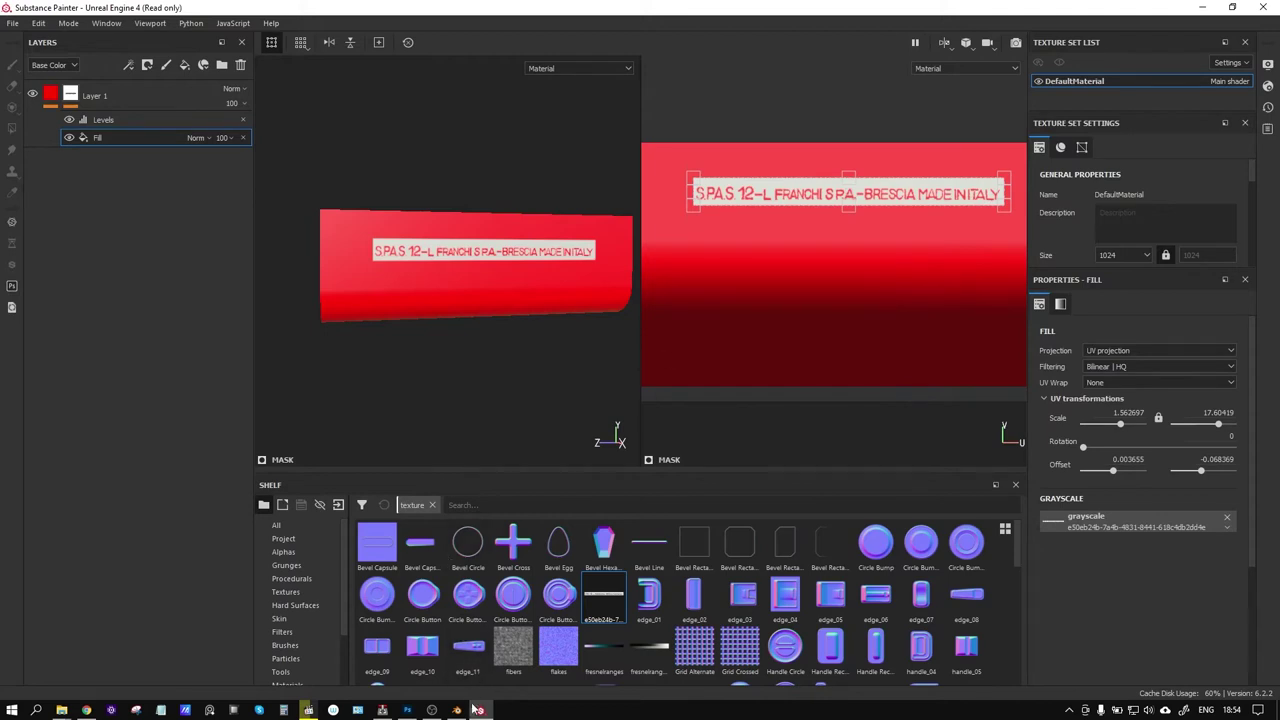
In Photoshop, invert the Levels 2 layer mask and reselect the text image's layers
click(407, 710)
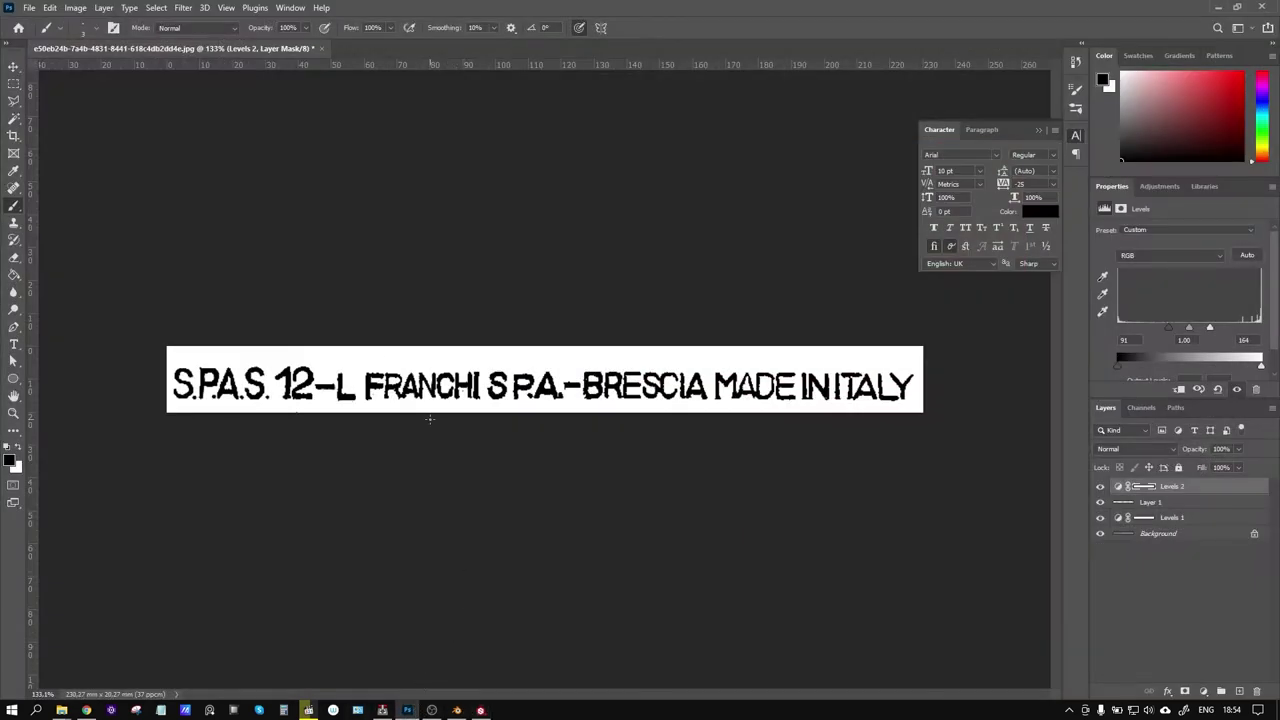
click(49, 8)
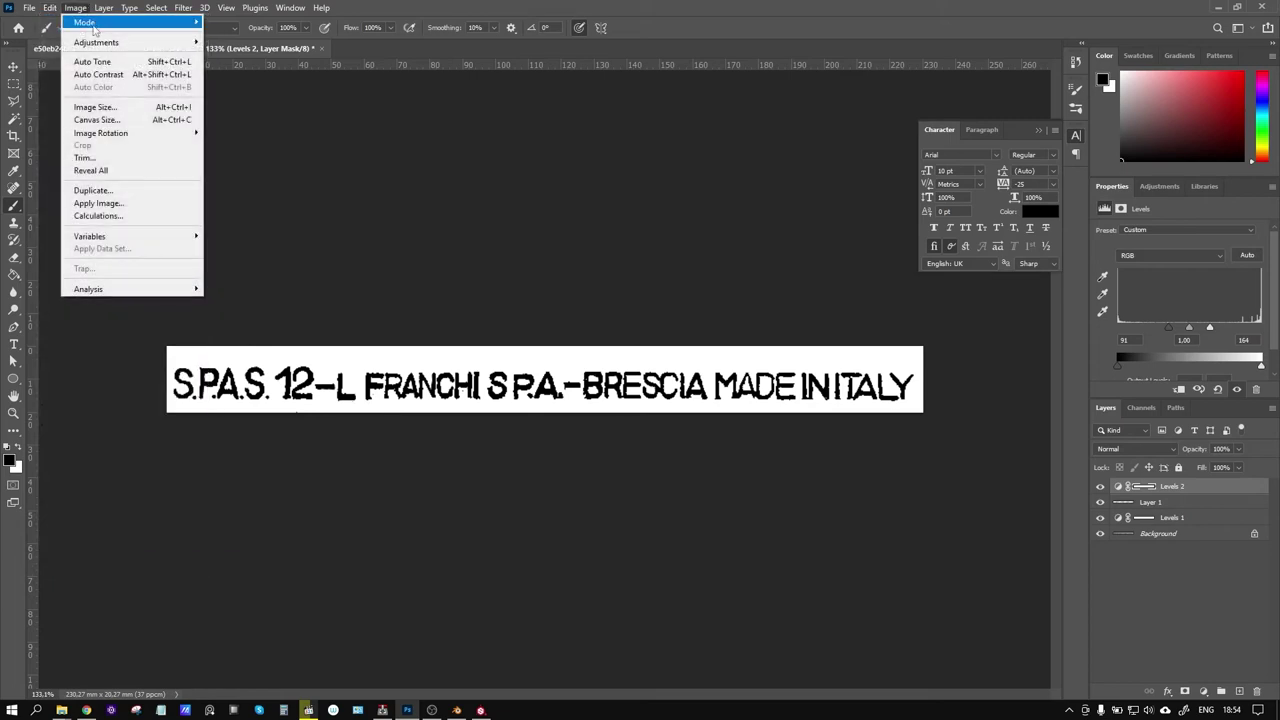
mouse_move(96, 42)
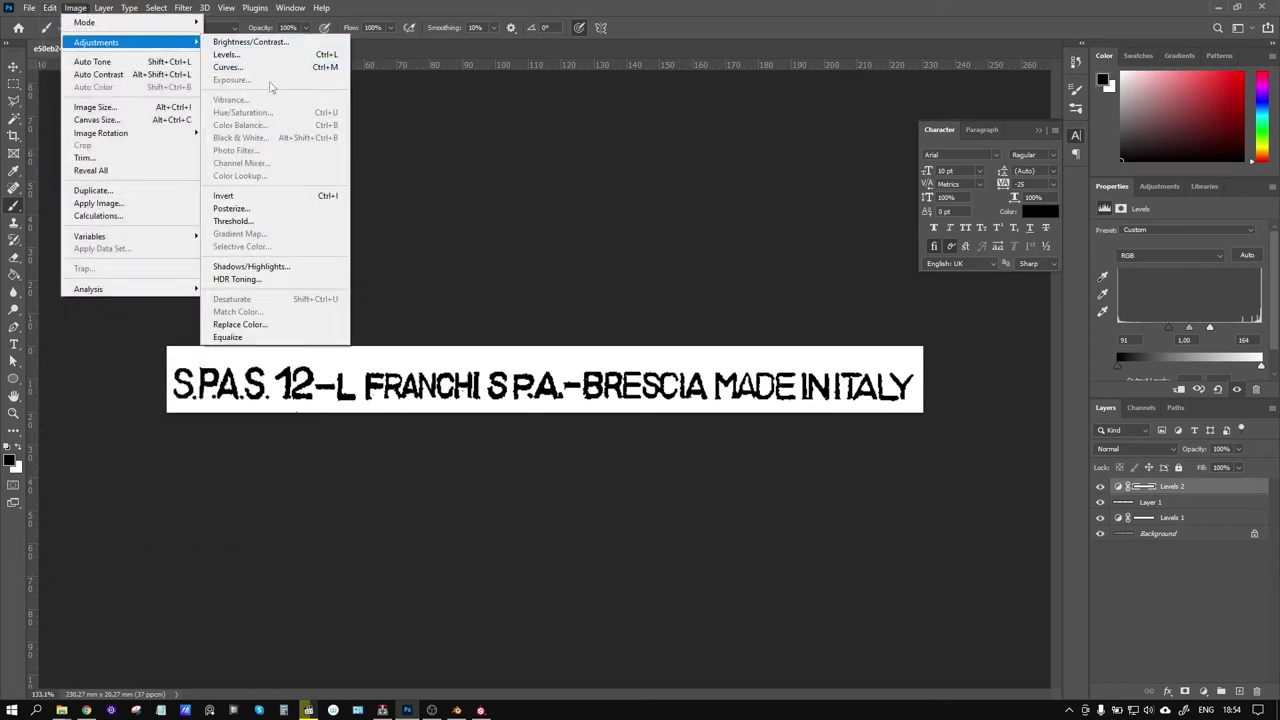
click(252, 196)
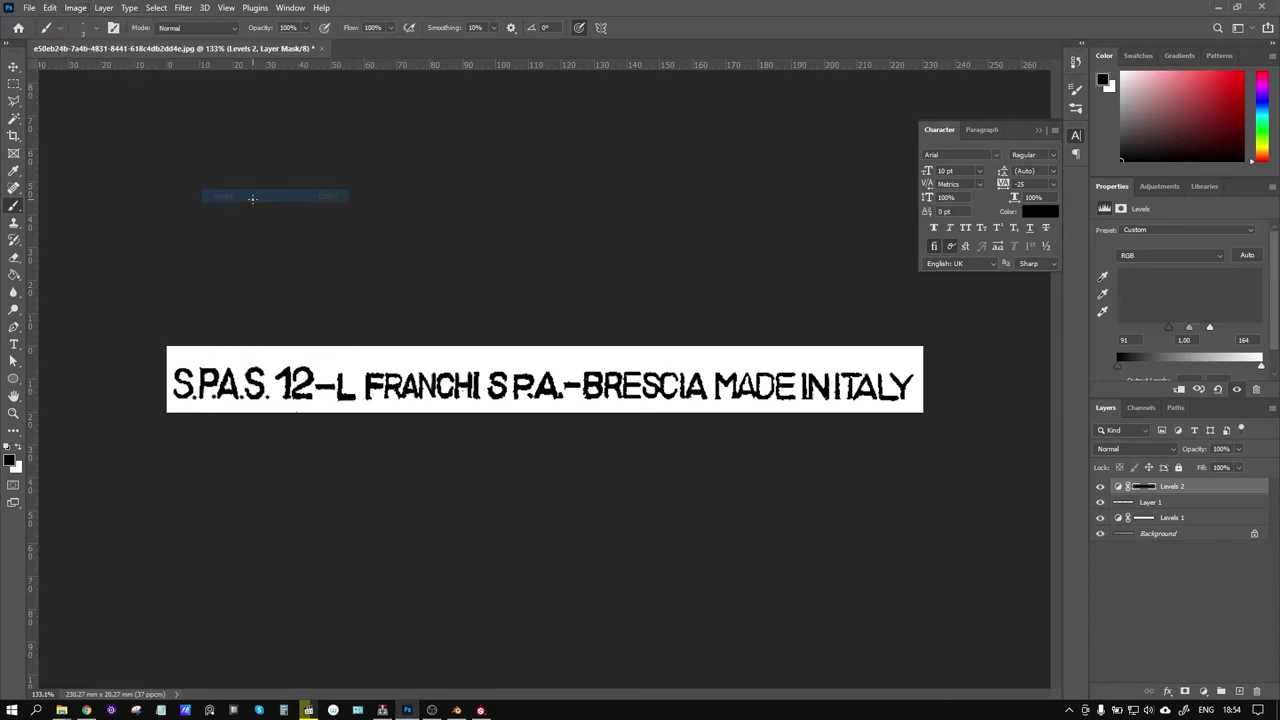
shift+click(1176, 537)
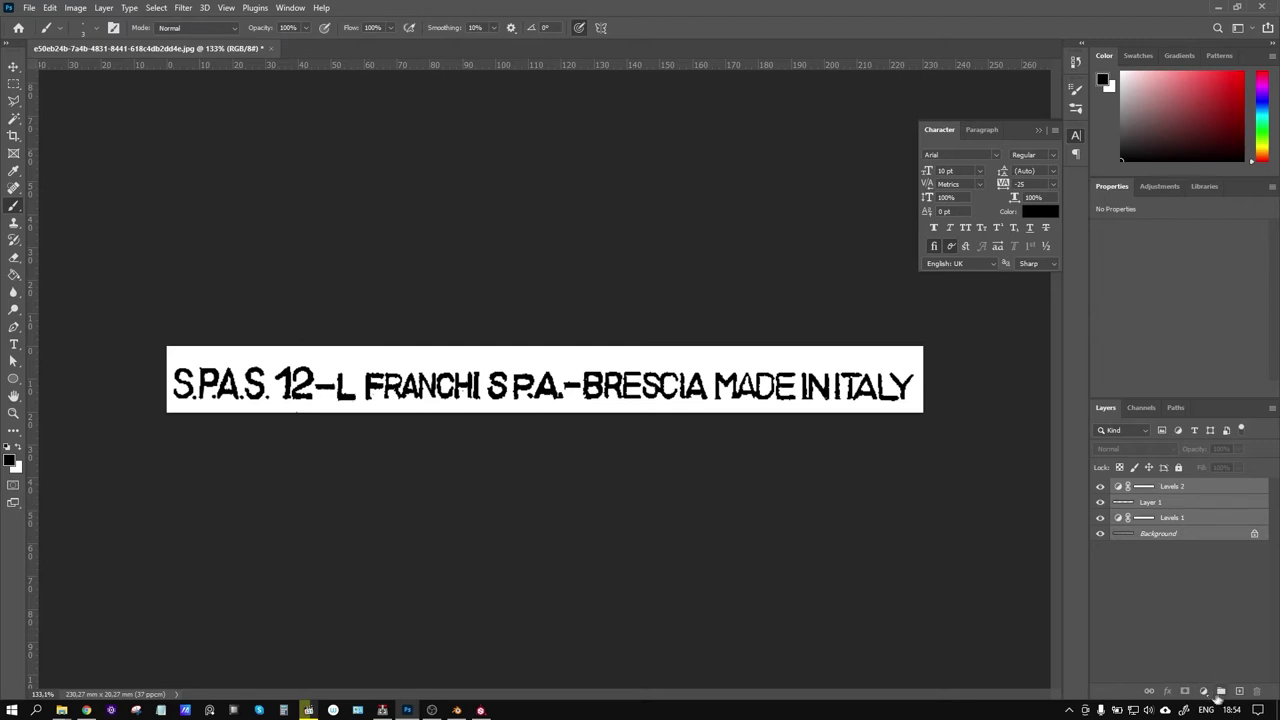
right_click(1176, 513)
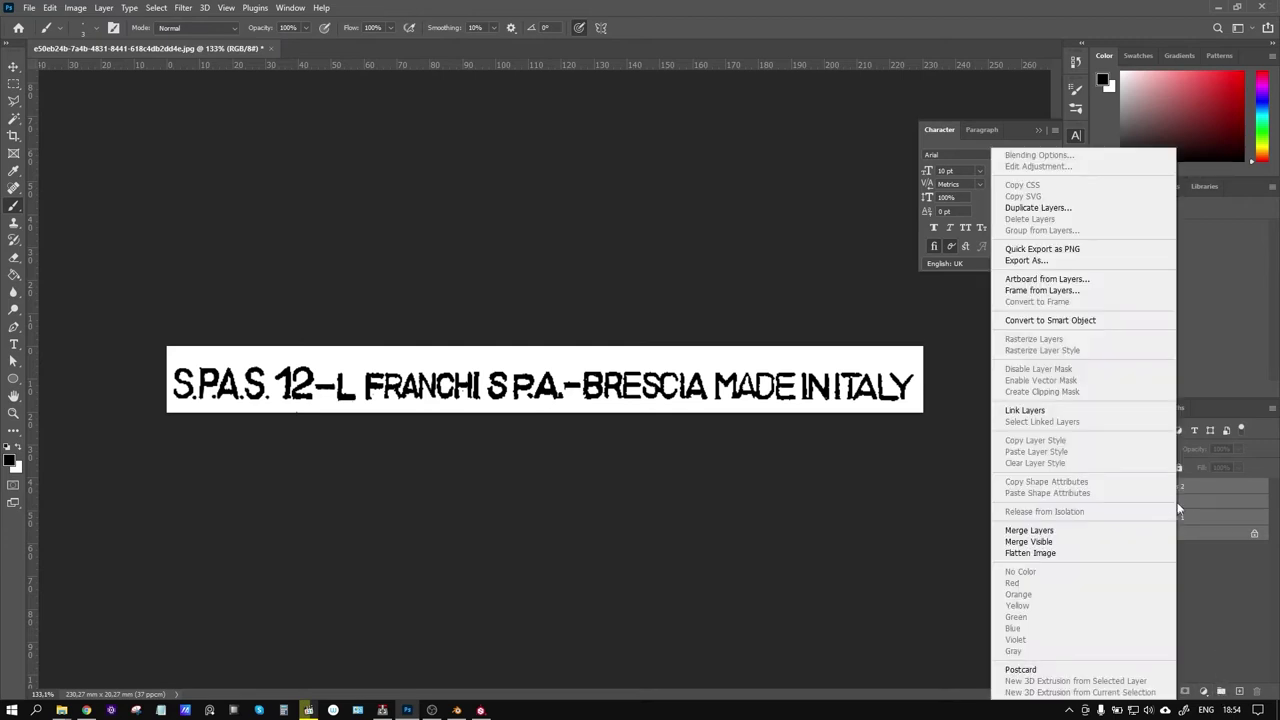
click(1242, 617)
click(1172, 488)
Add an Invert adjustment layer so the lettering becomes white on black
click(1203, 690)
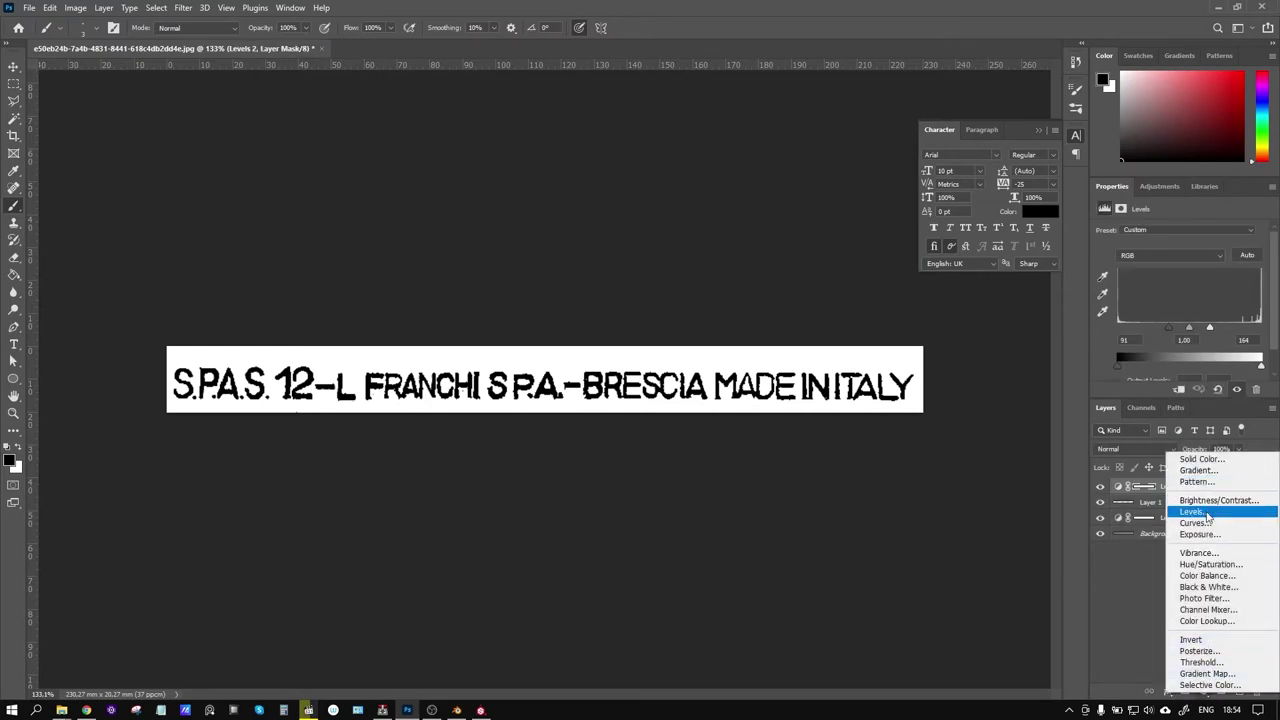
click(1094, 343)
scroll(1189, 358, down, 1)
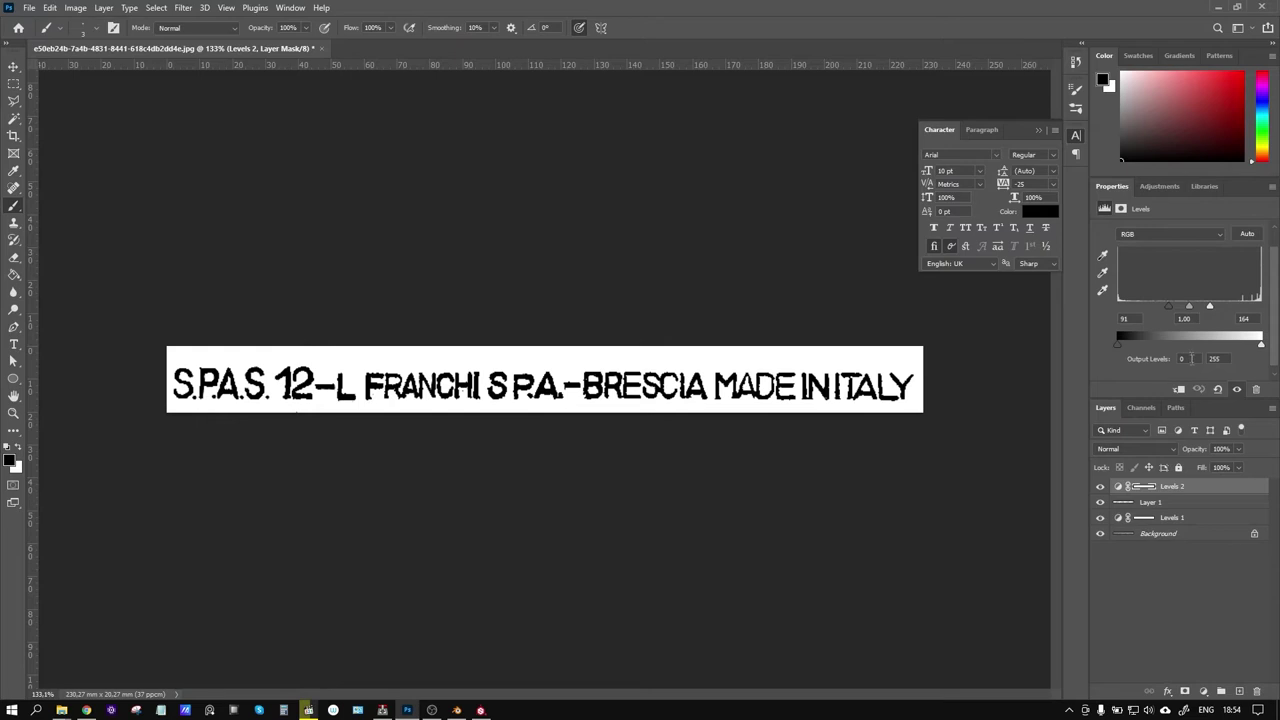
scroll(1191, 358, up, 1)
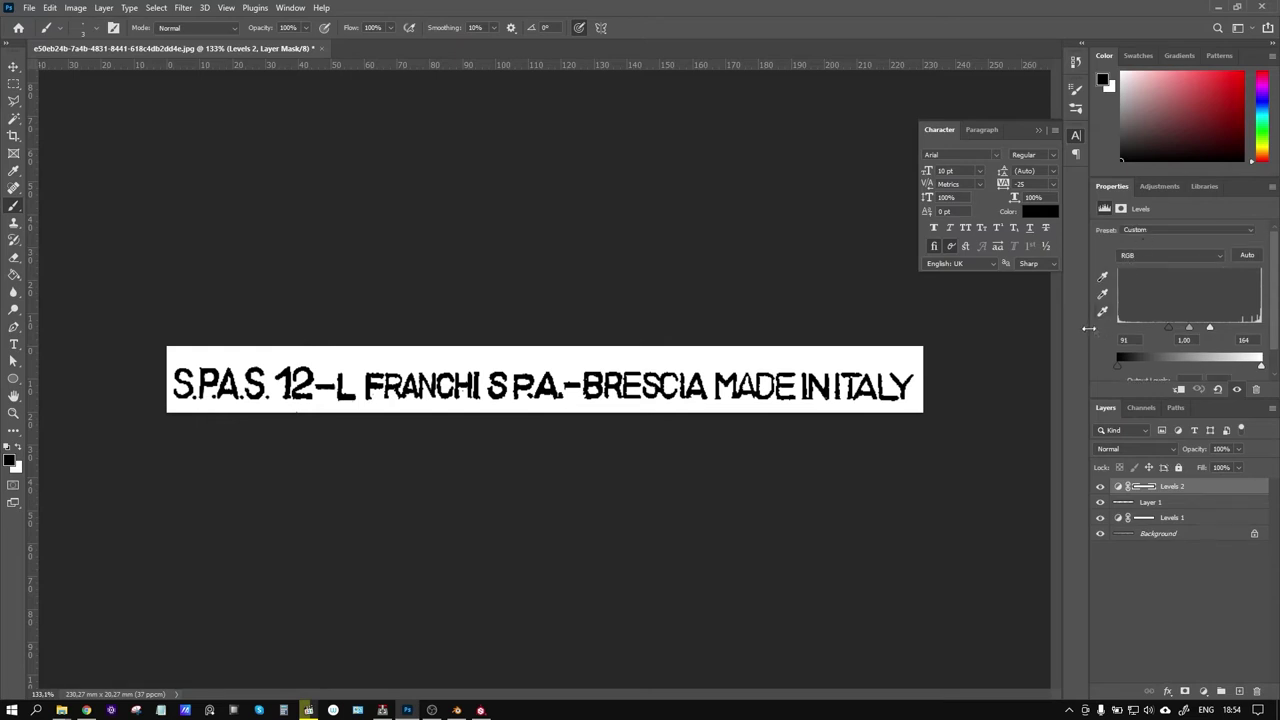
scroll(1134, 385, down, 1)
click(1205, 692)
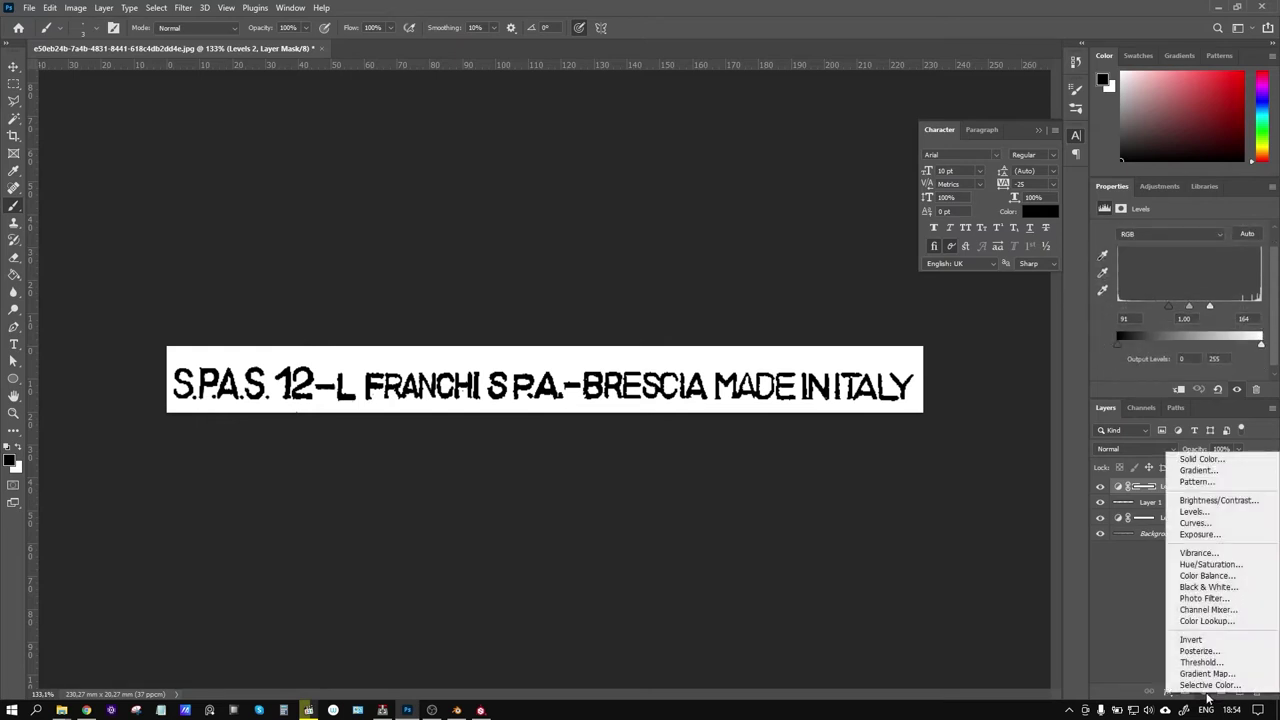
click(1236, 640)
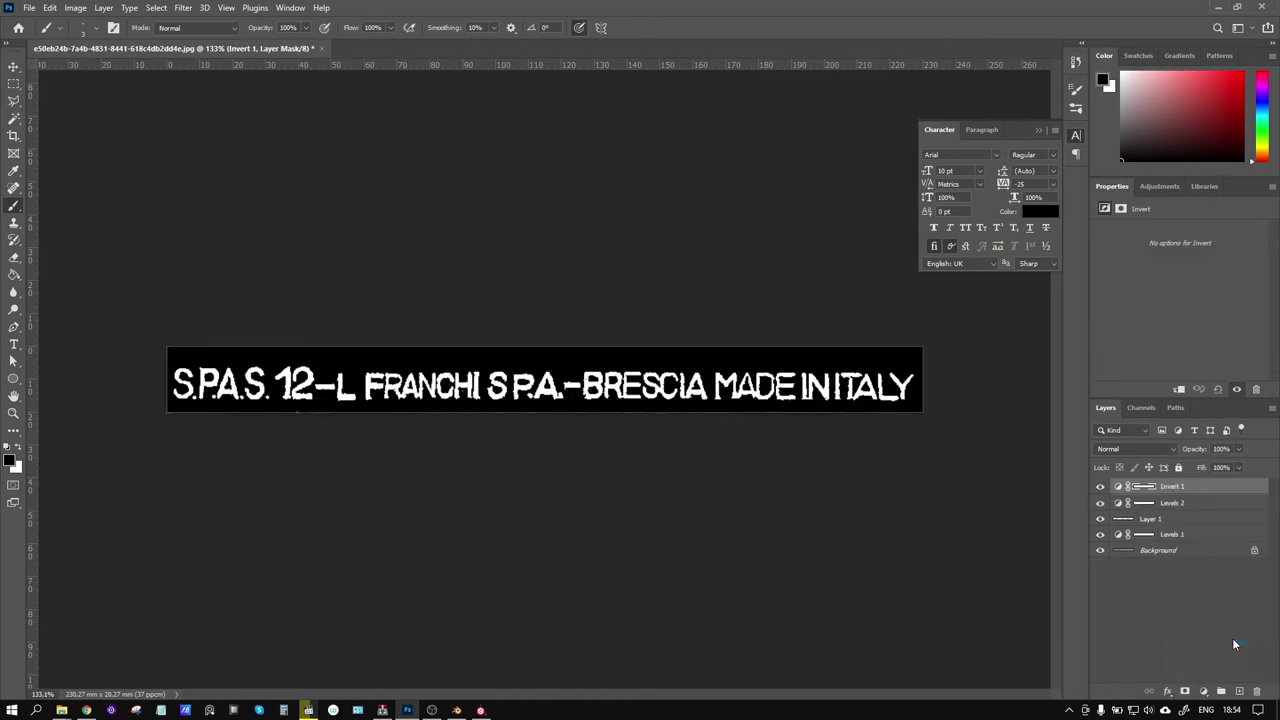
Quick Export the image as PNG, overwriting the existing texture file, and return to Substance Painter
click(30, 9)
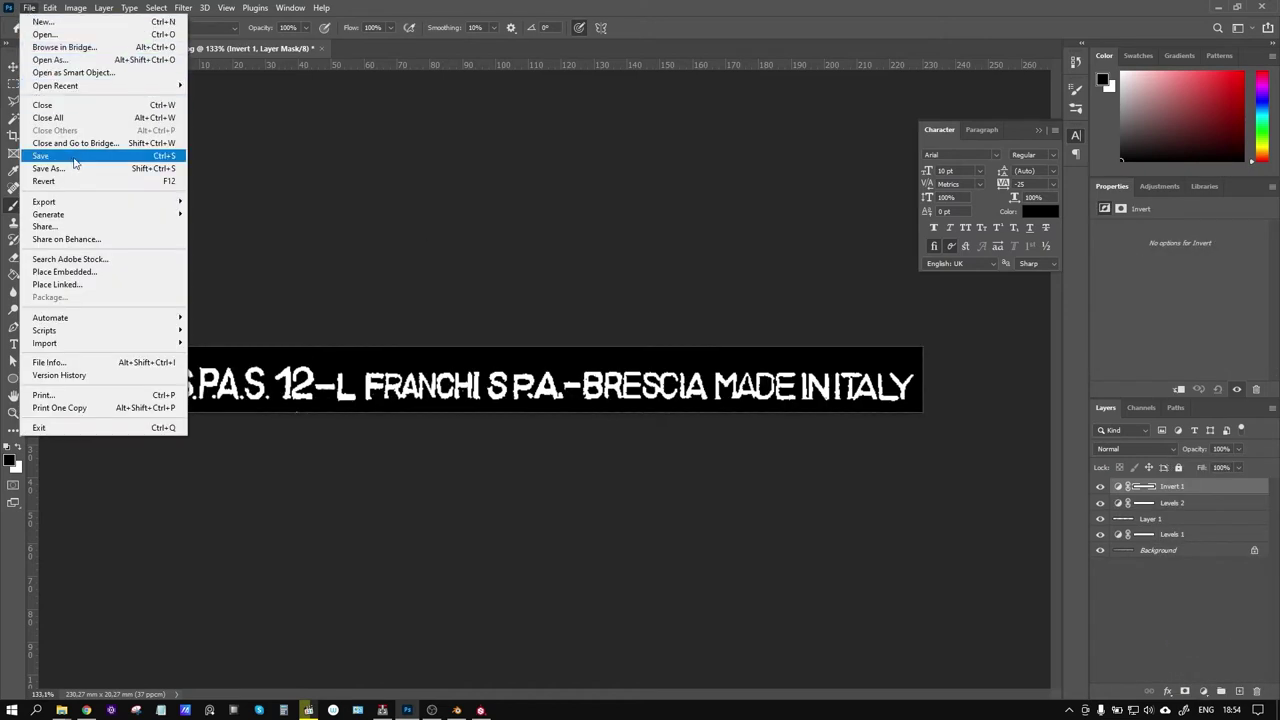
mouse_move(44, 201)
click(240, 202)
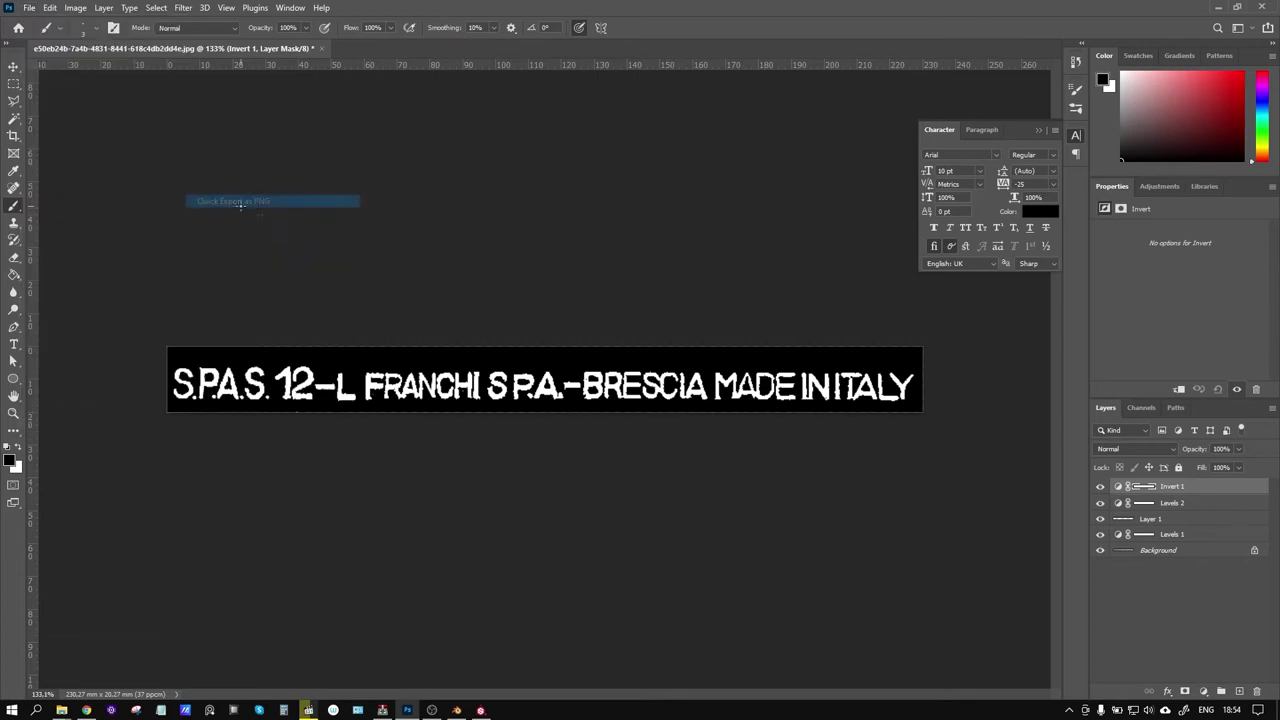
click(512, 338)
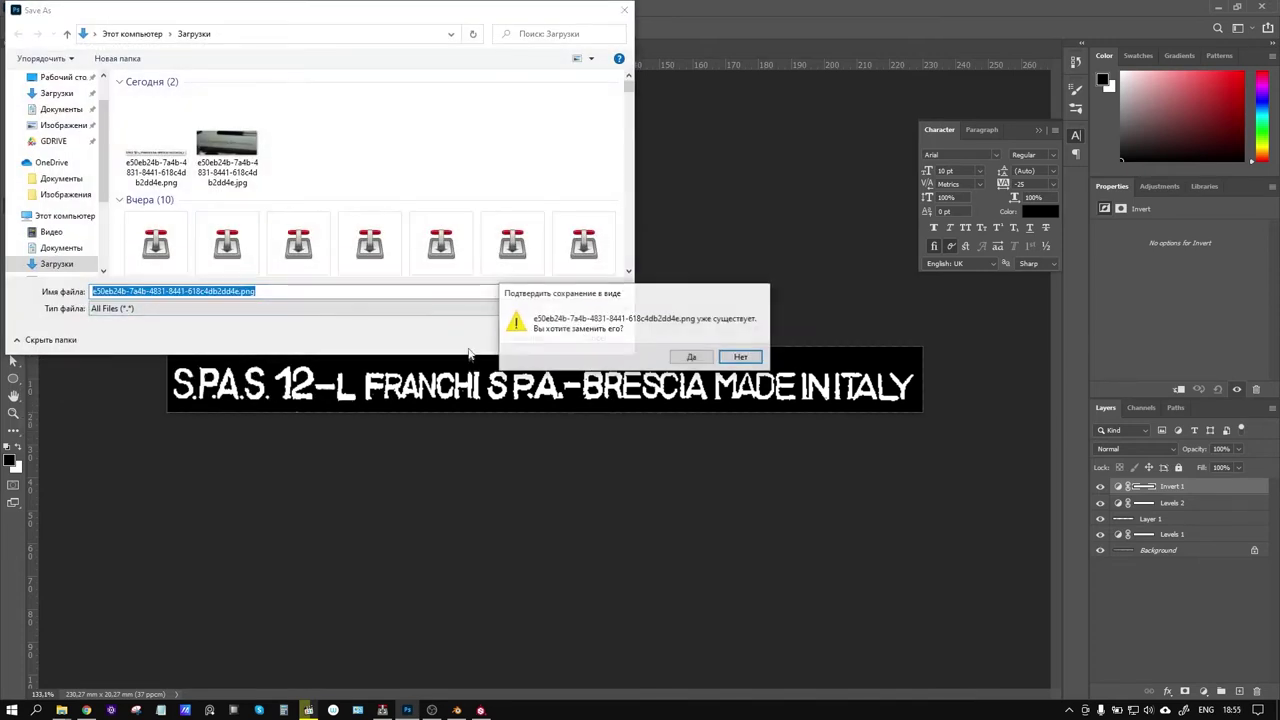
click(691, 357)
click(481, 710)
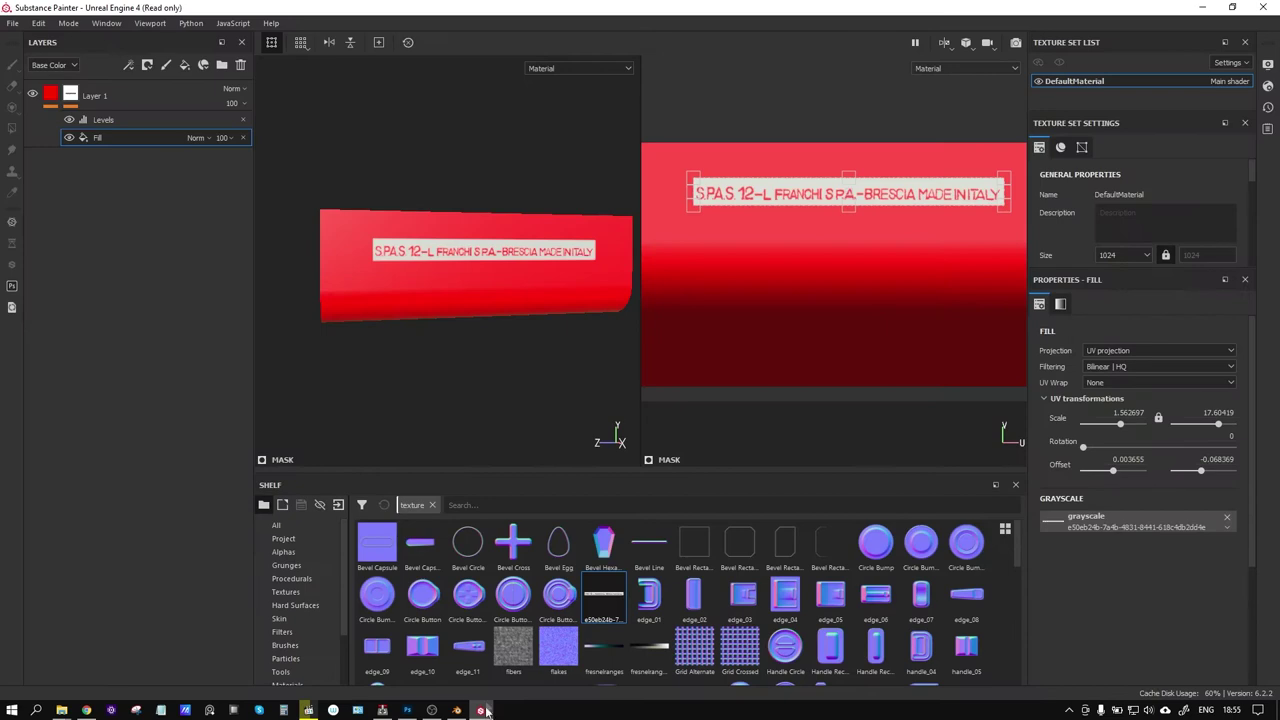
Browse the shelf's project, all and alpha resources for the text texture
right_click(610, 598)
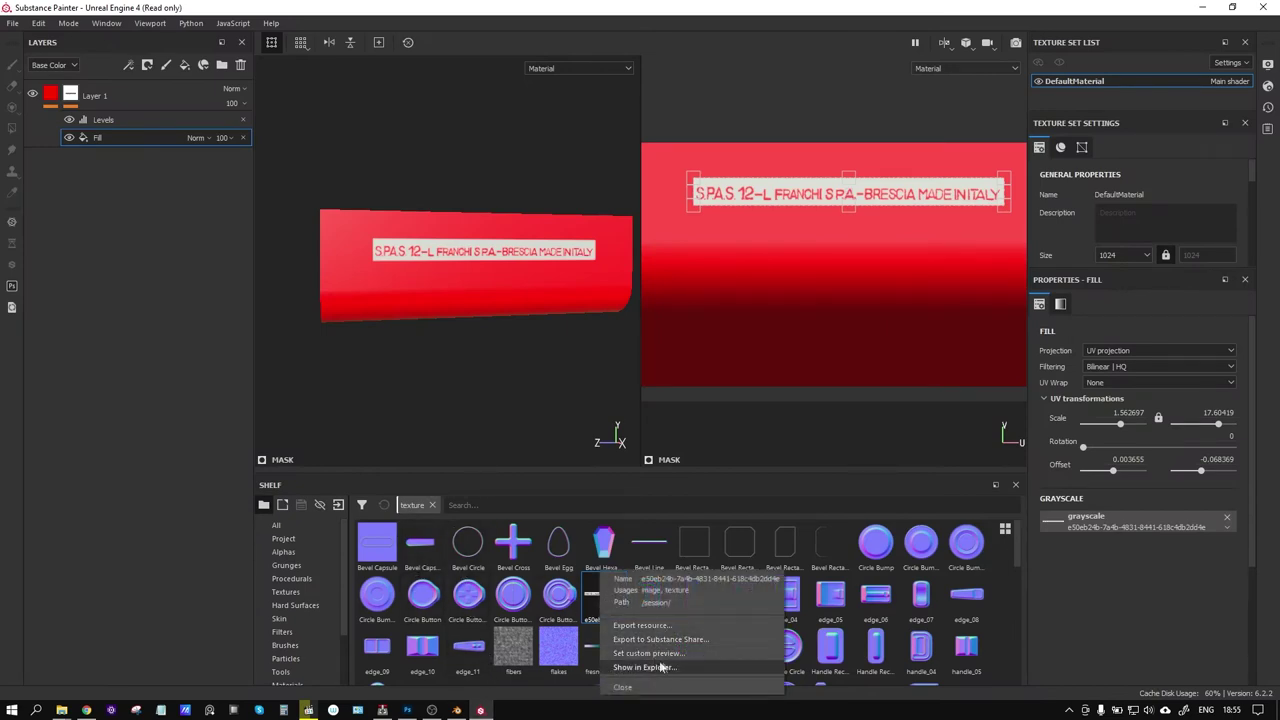
click(298, 538)
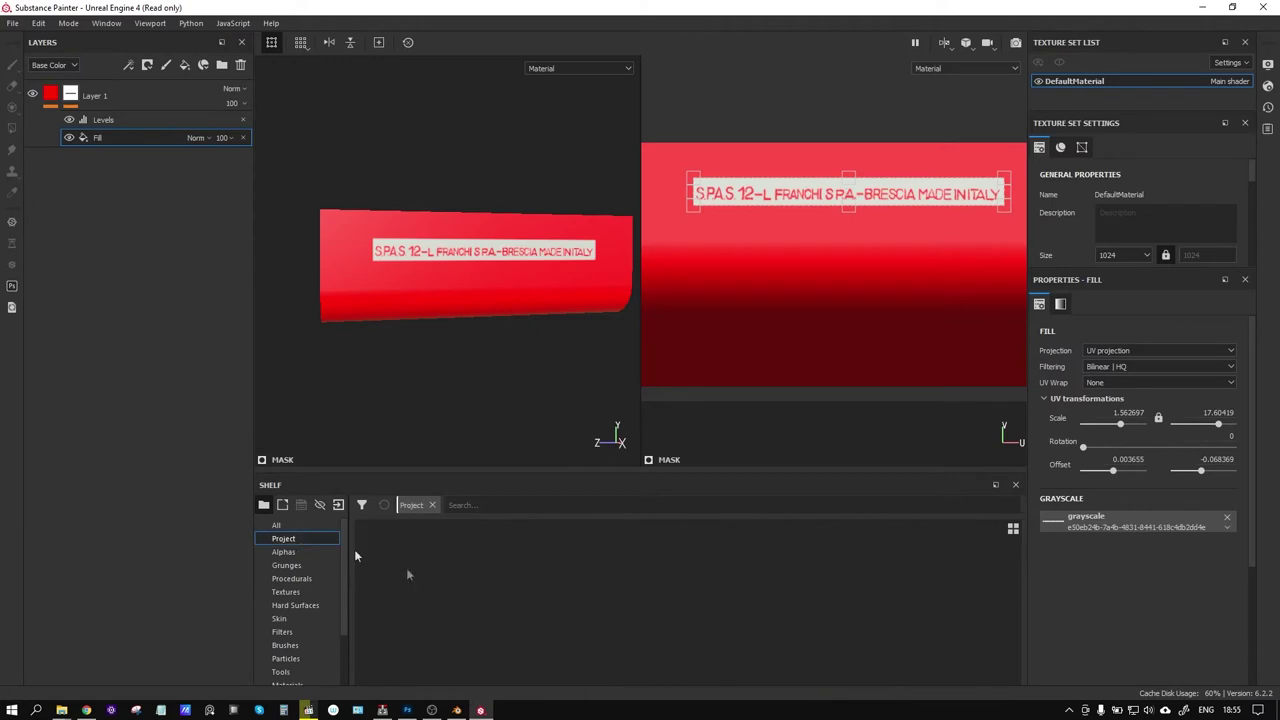
click(283, 540)
click(278, 526)
click(284, 539)
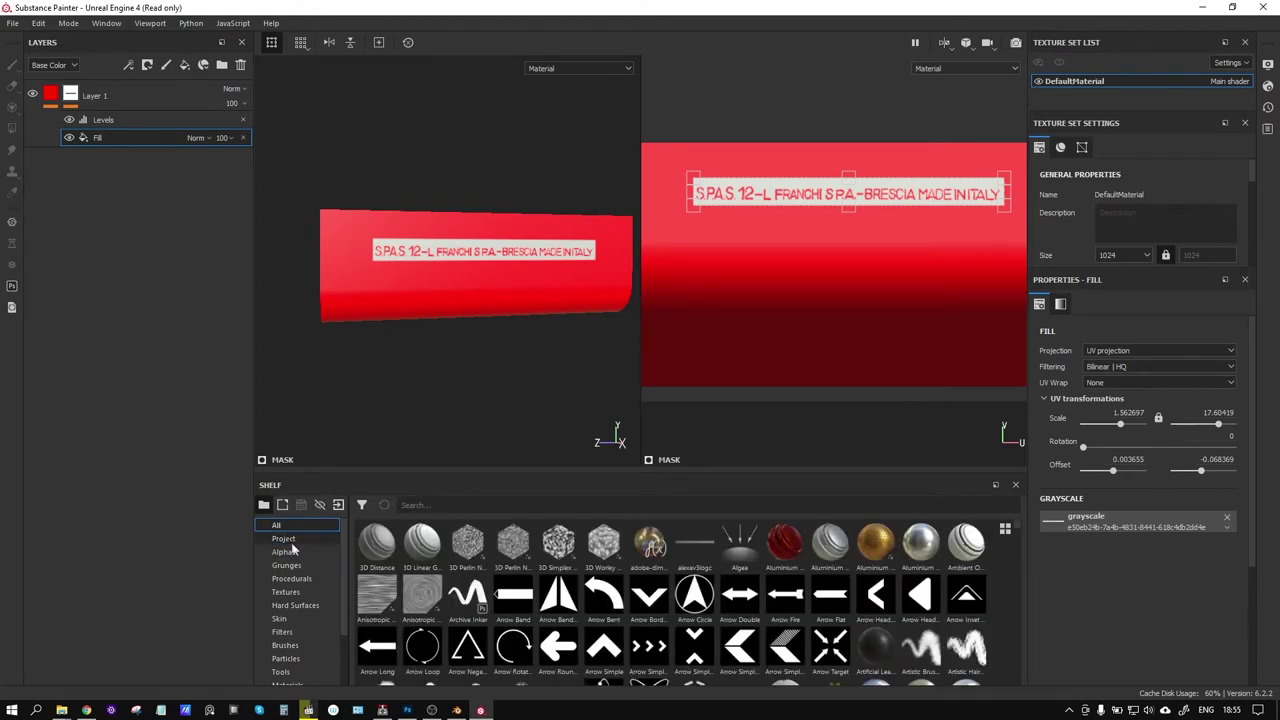
click(287, 552)
click(285, 539)
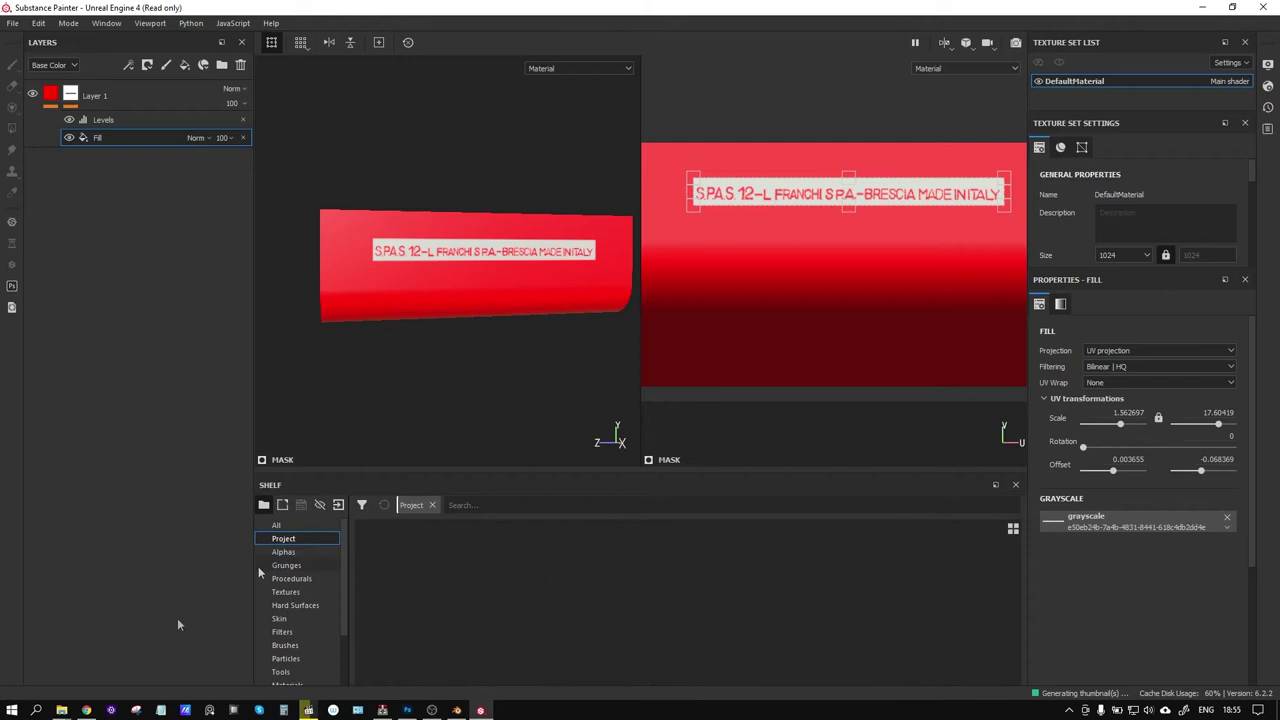
Import the lettering PNG from Downloads as a texture and drop it into the fill's Grayscale slot
click(205, 662)
drag(580, 637, 612, 680)
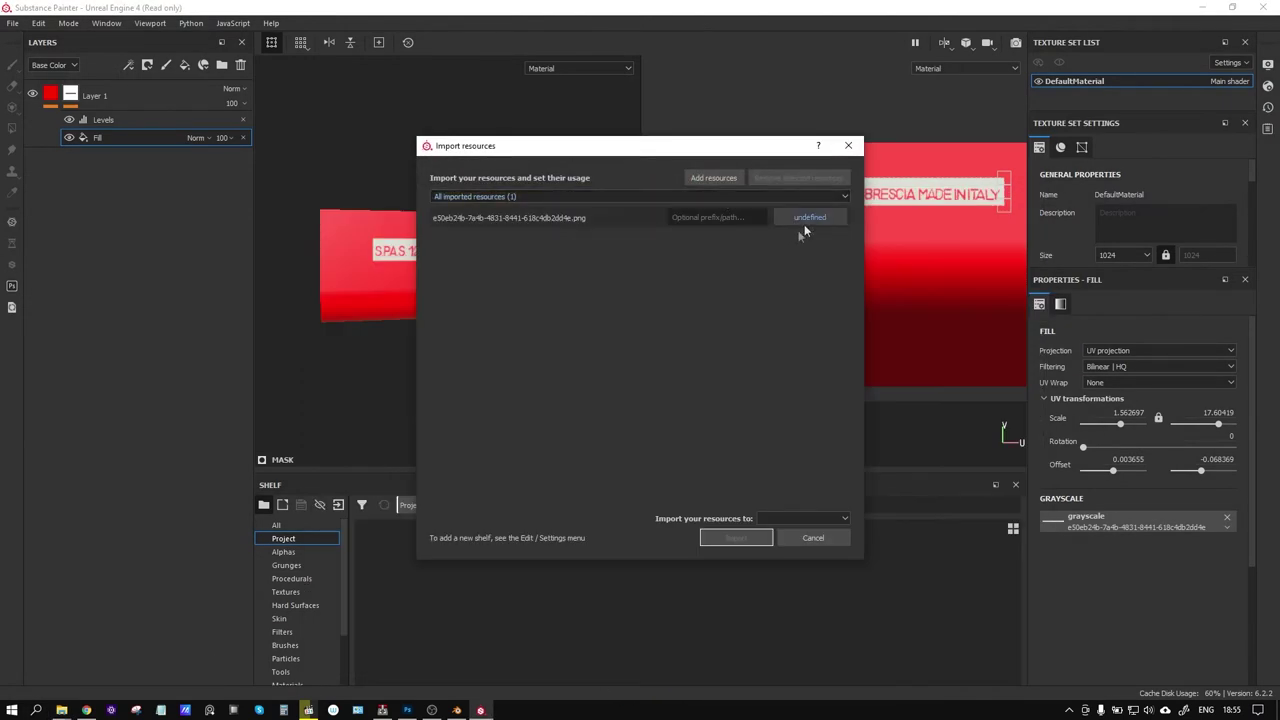
click(808, 218)
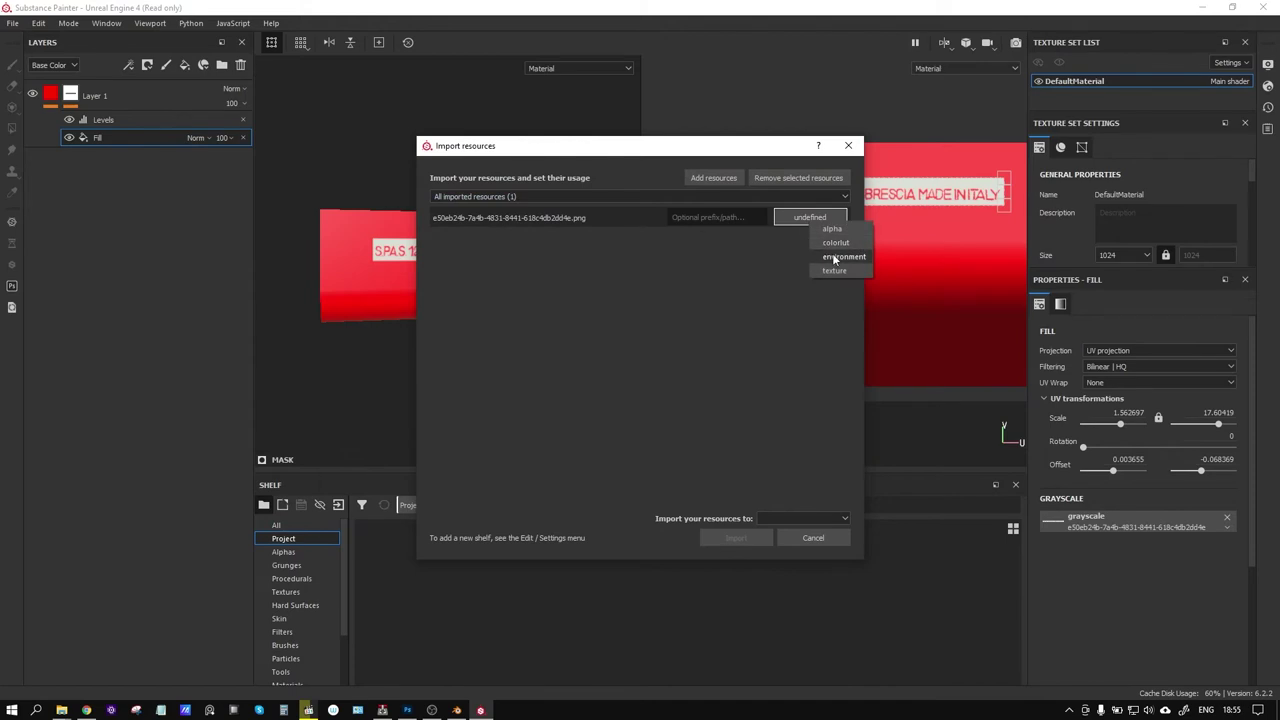
click(833, 271)
click(800, 518)
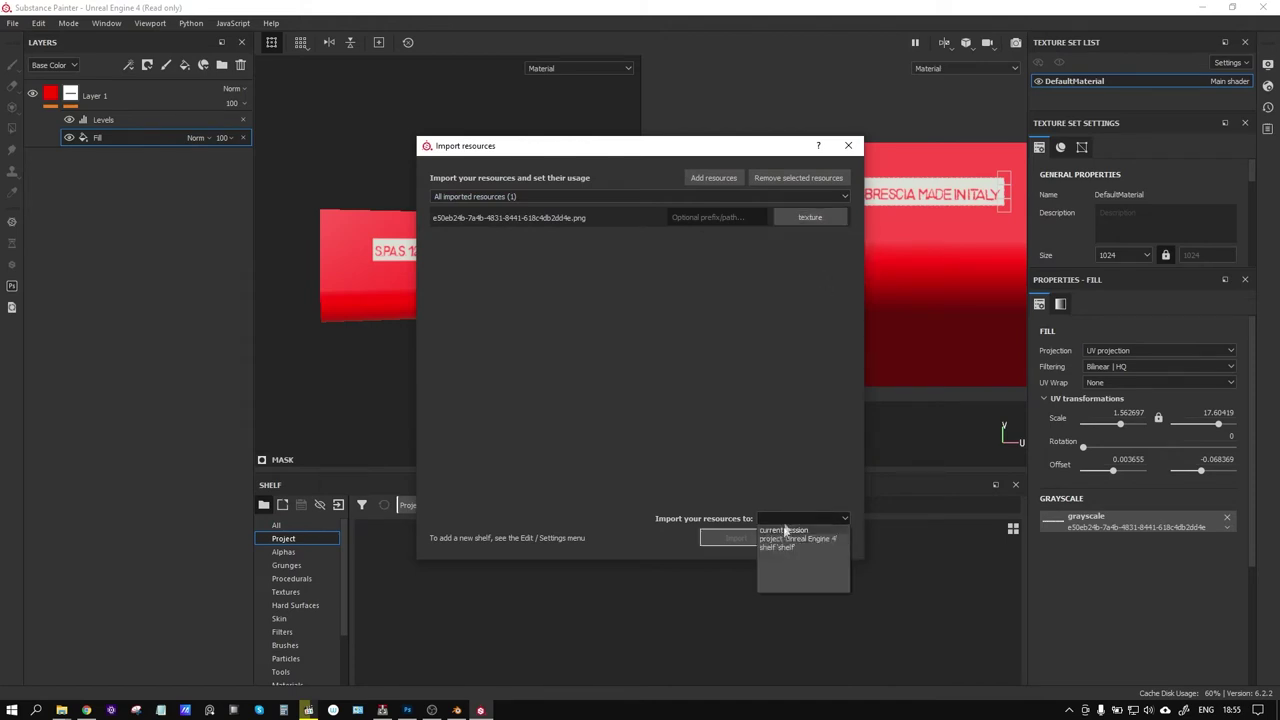
click(776, 530)
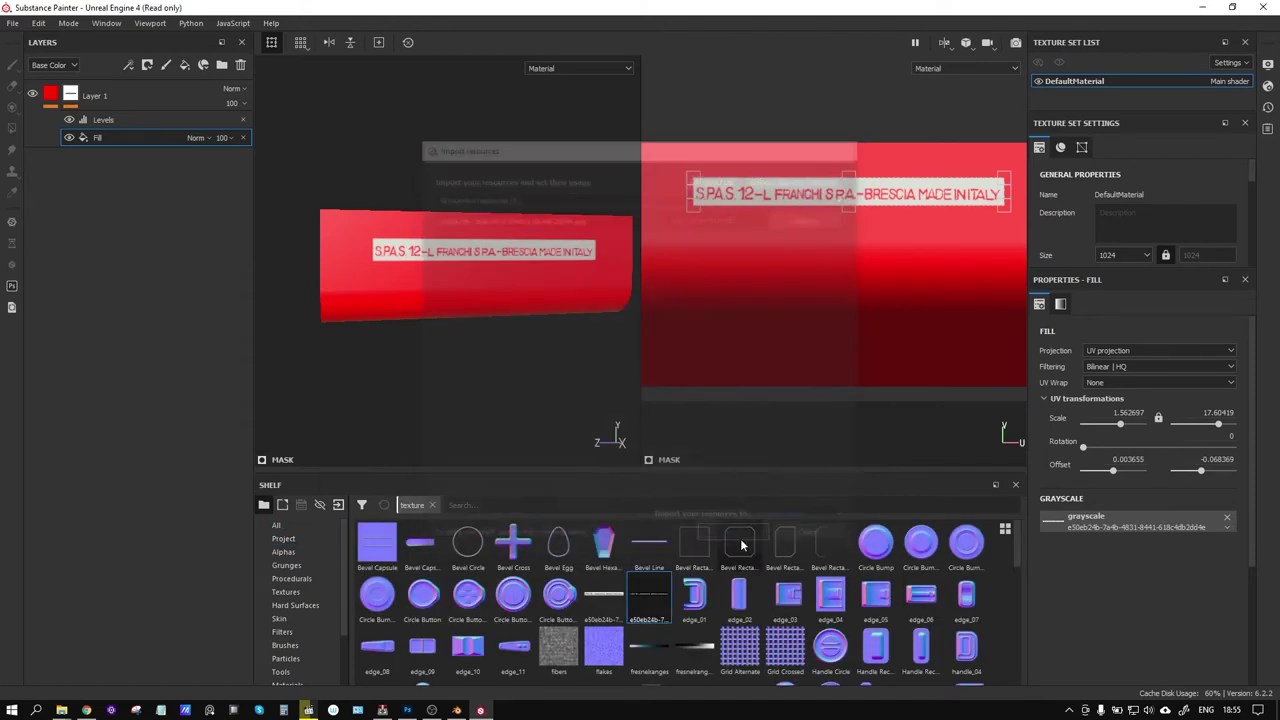
click(730, 538)
drag(649, 601, 1088, 525)
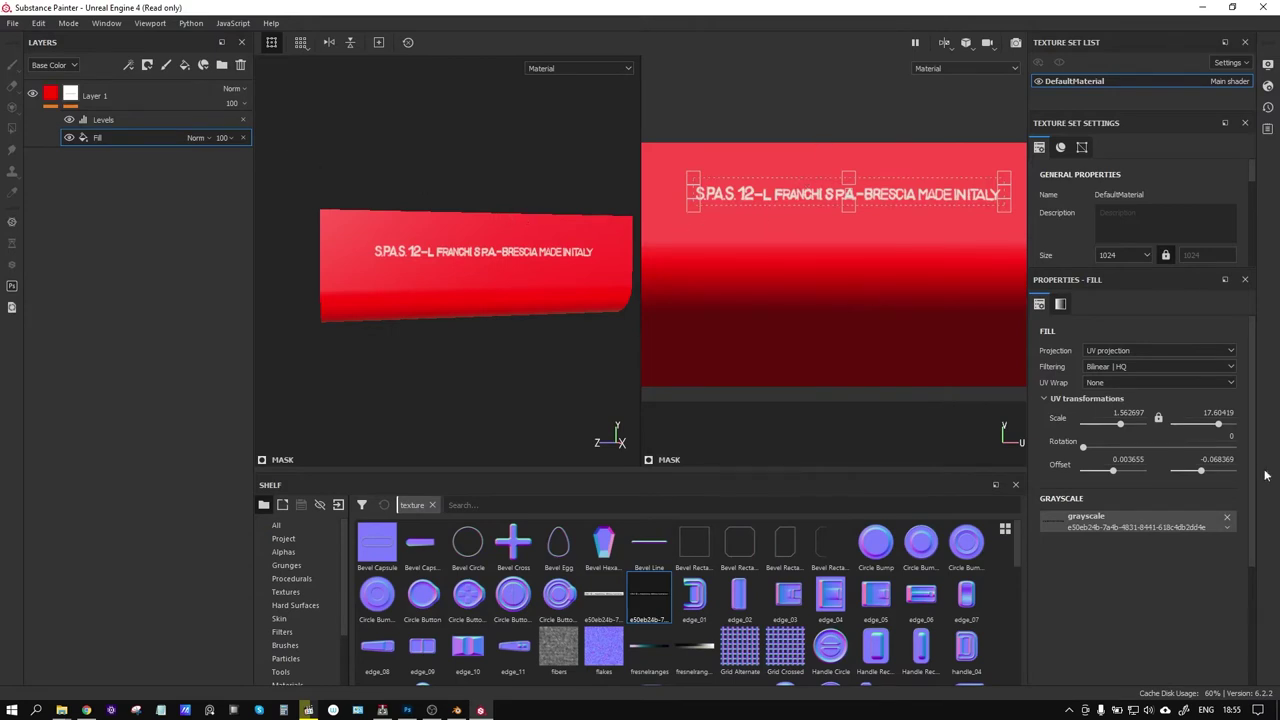
Delete the mask's Levels effect, reframe the view on the lettering, and add an empty Filter above the Fill
click(243, 120)
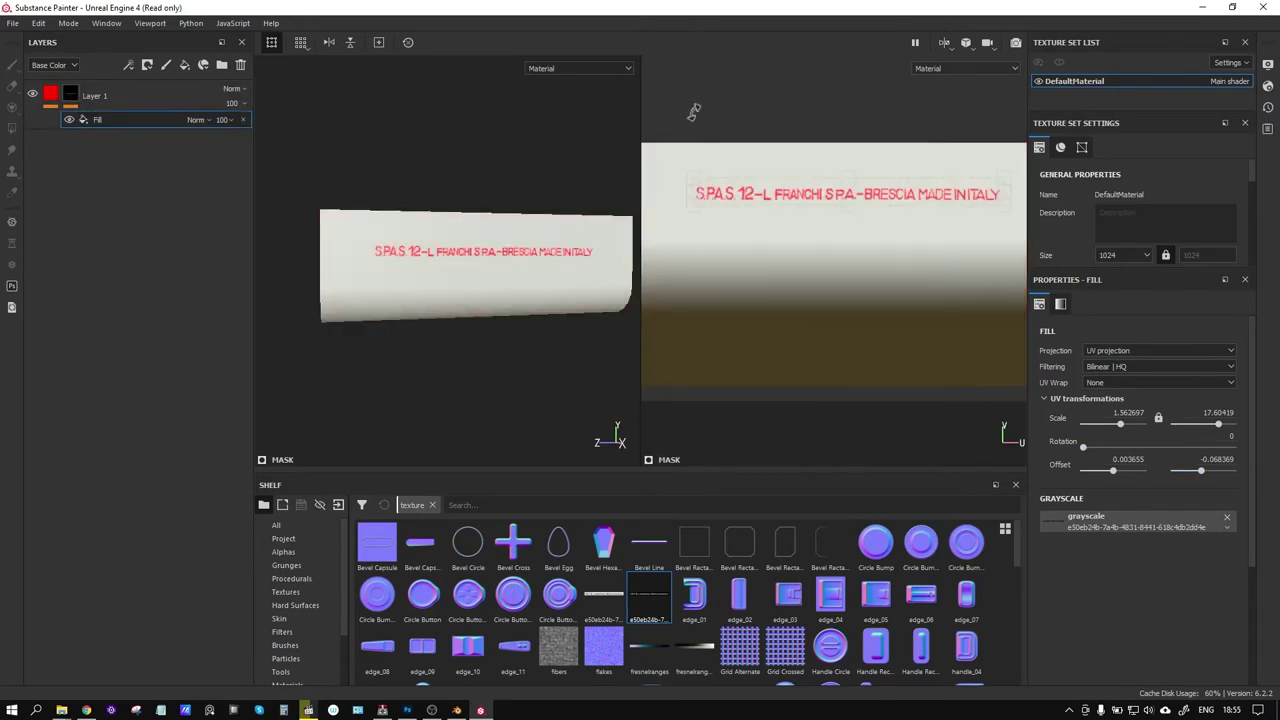
scroll(784, 186, up, 2)
scroll(784, 186, up, 2)
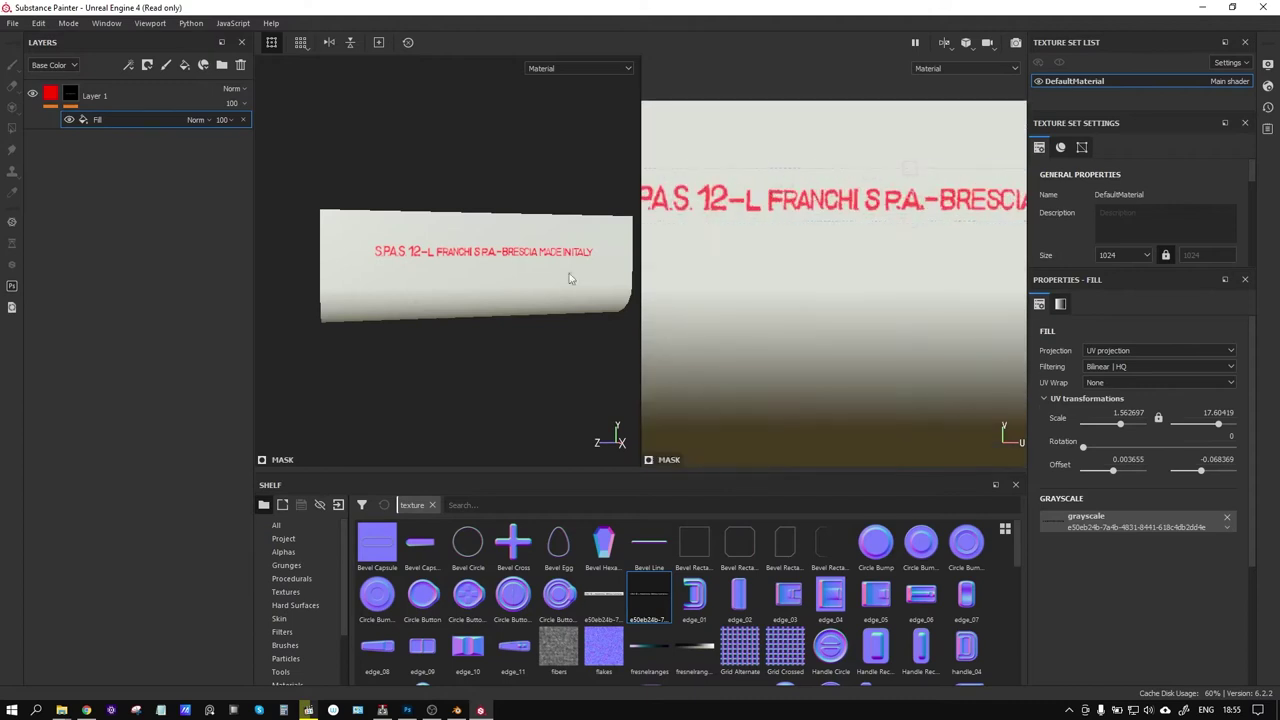
scroll(405, 252, up, 3)
mouse_move(405, 252)
alt+mouse_down()
mouse_move(418, 298)
mouse_move(390, 260)
alt+mouse_up()
scroll(370, 245, up, 2)
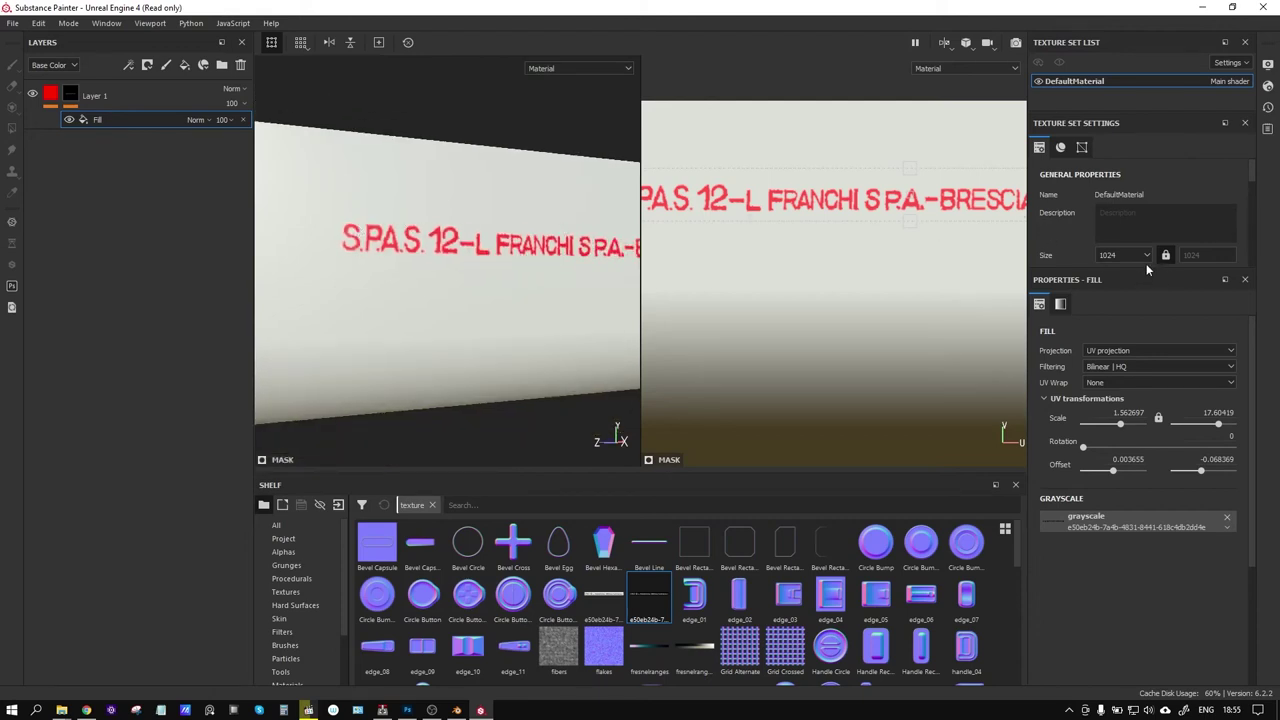
mouse_move(551, 197)
alt+mouse_down()
mouse_move(512, 246)
mouse_move(432, 289)
mouse_move(398, 291)
alt+mouse_up()
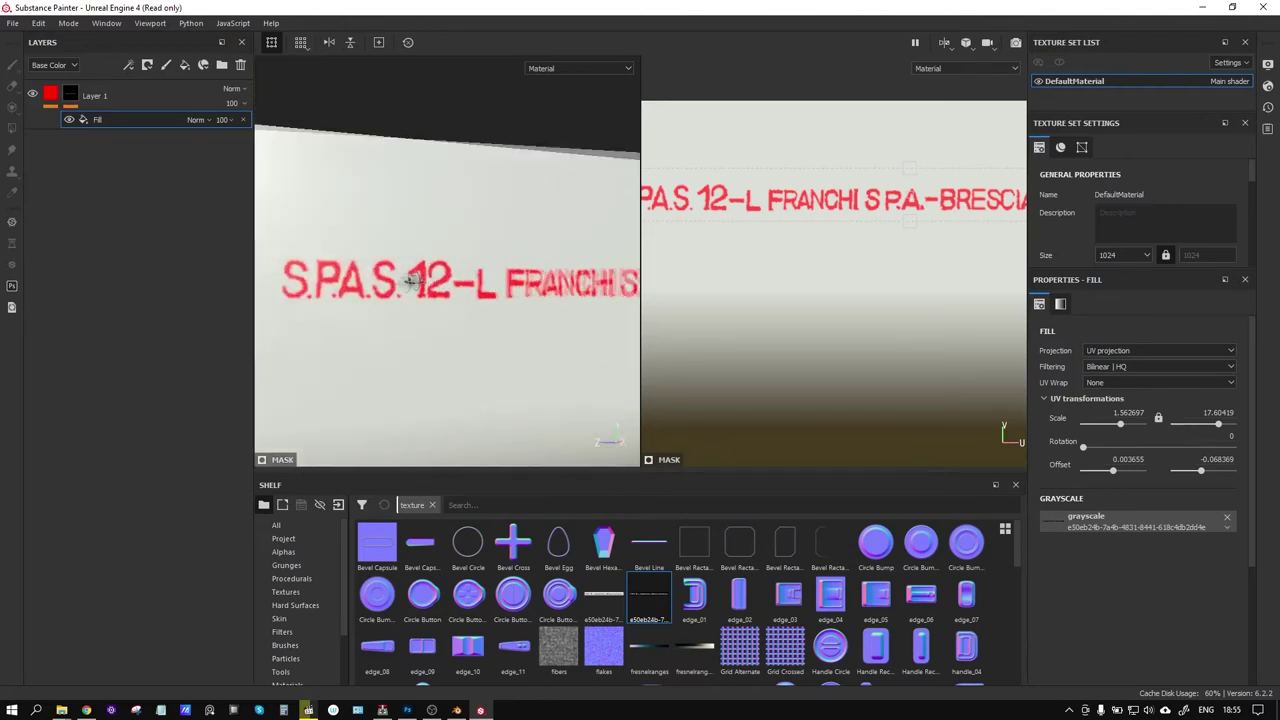
right_click(112, 122)
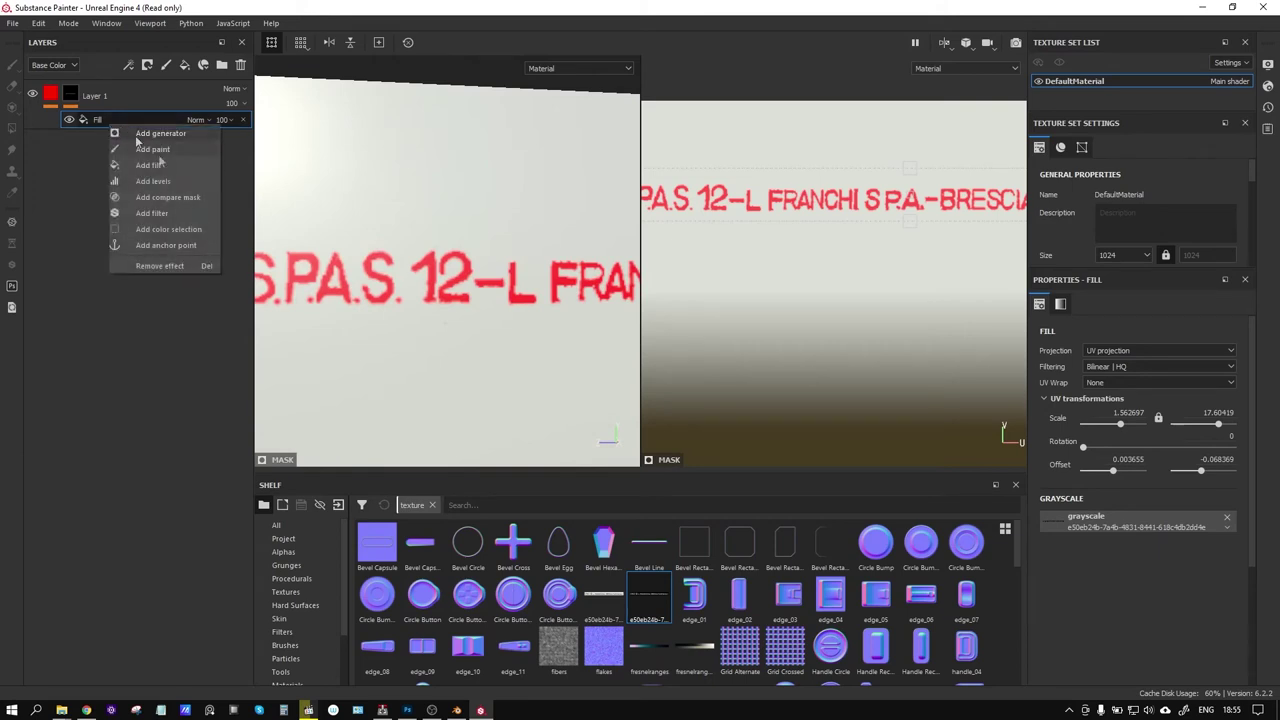
click(153, 213)
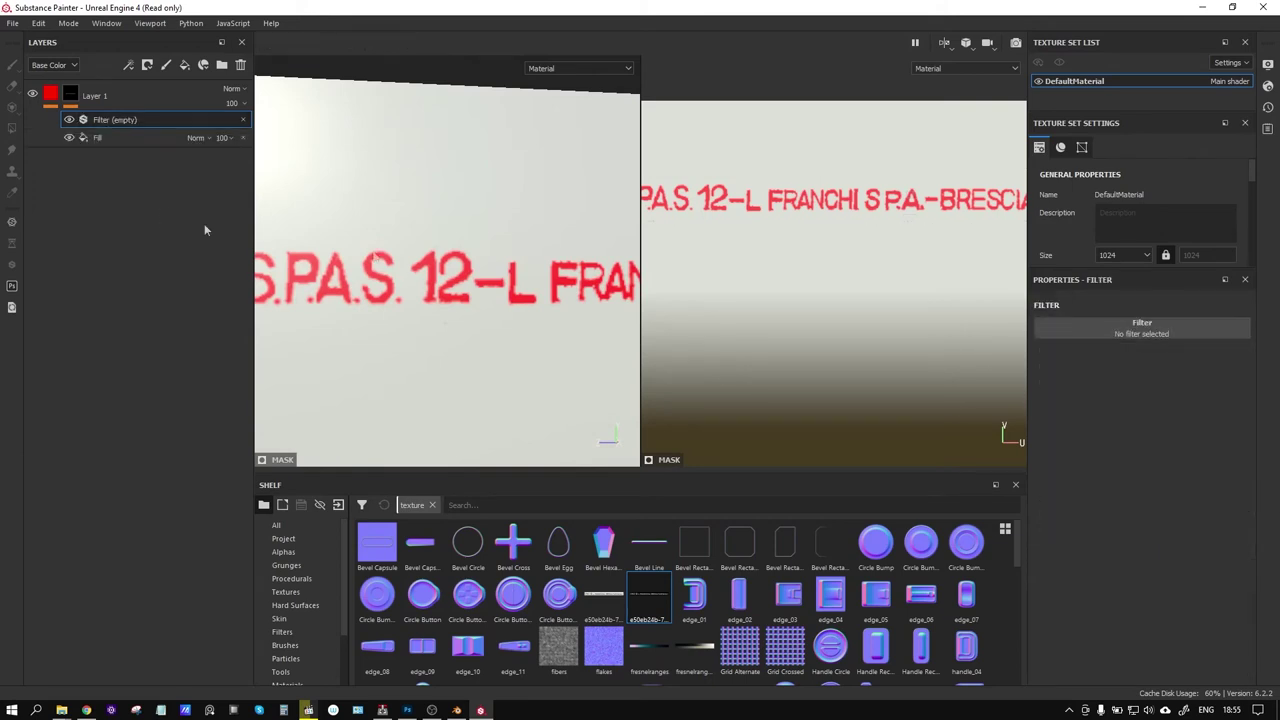
Make the empty filter a Blur filter, starting at intensity 0.05
click(1120, 327)
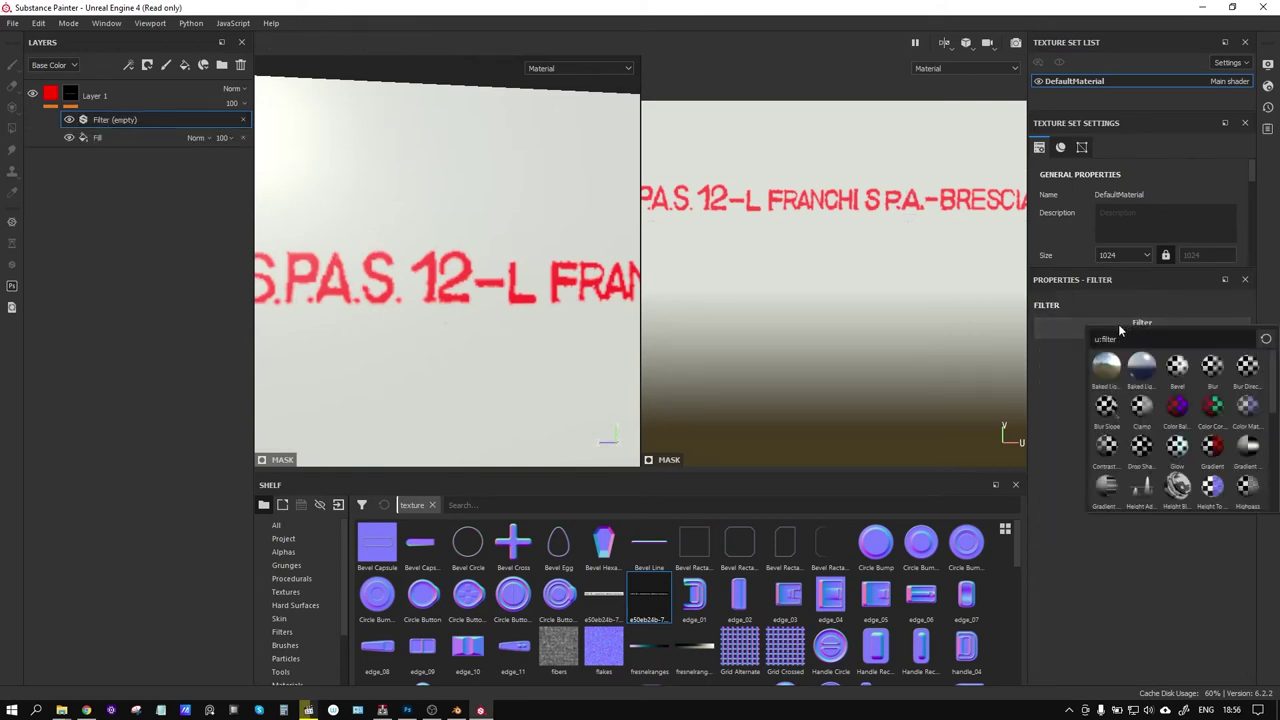
text(blu)
click(1105, 368)
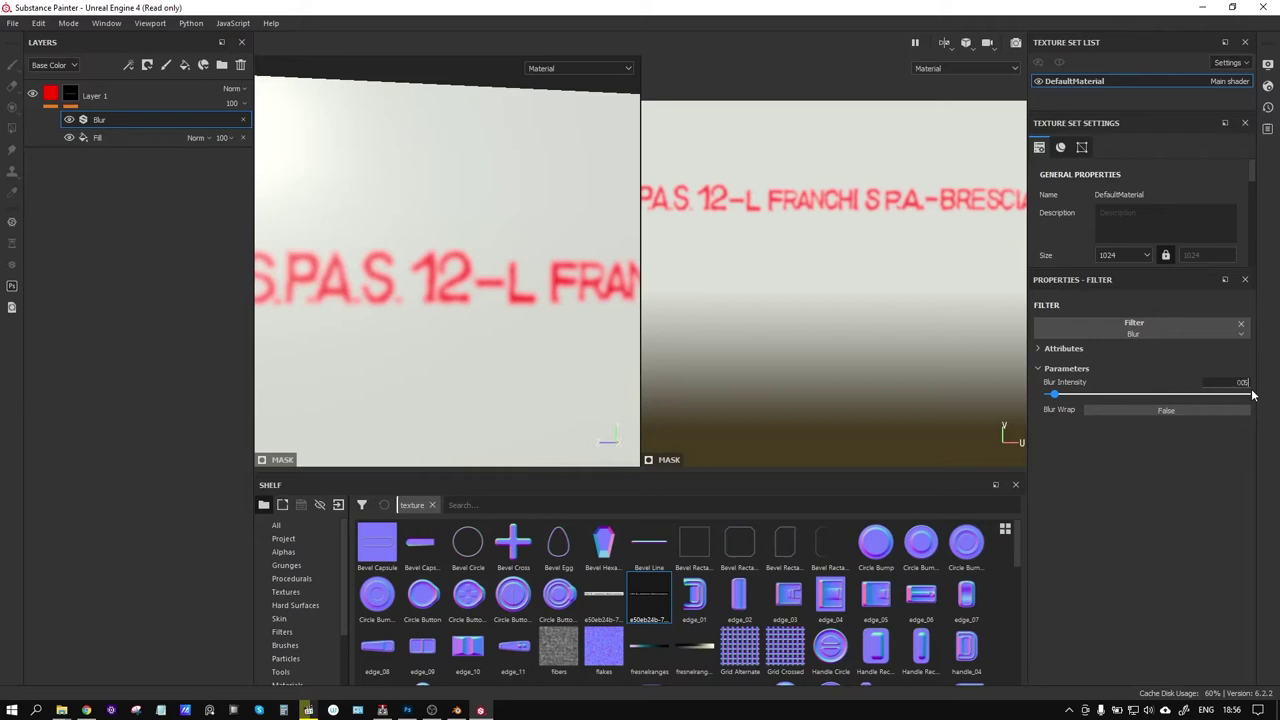
text(5)
key(Return)
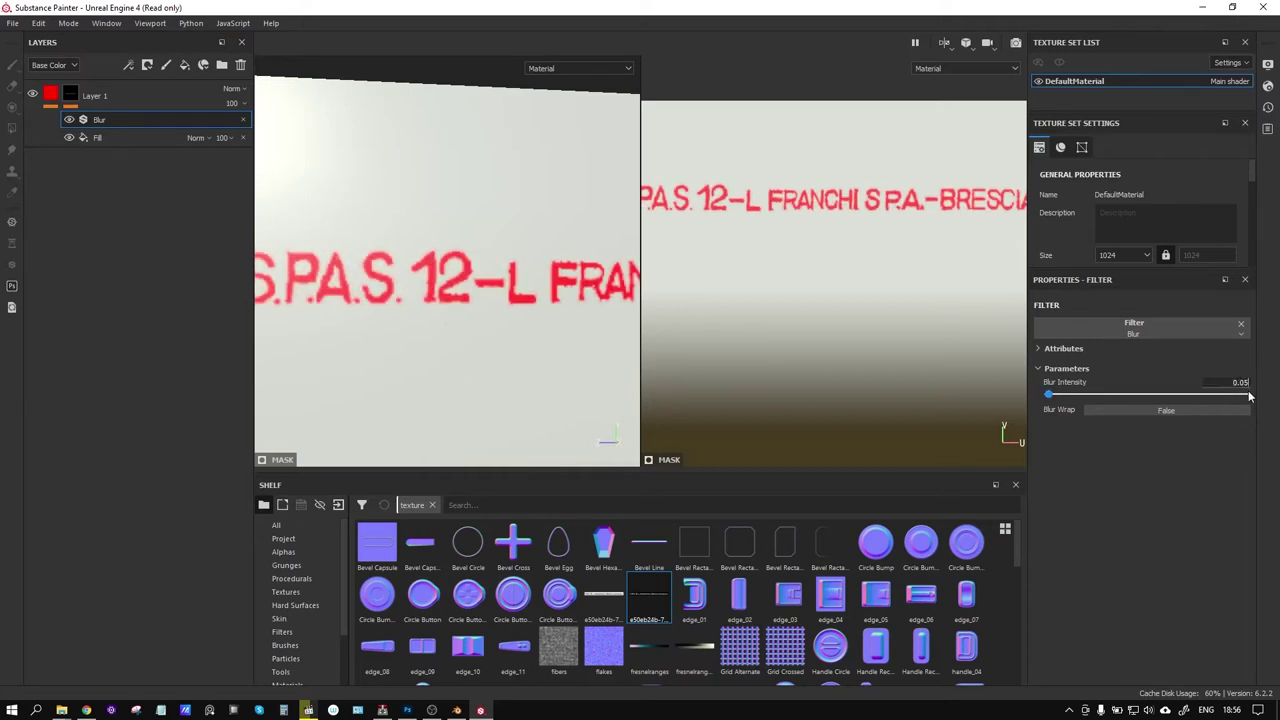
Try Blur intensities of 0.07 and 0.1 on the lettering mask
key(Return)
scroll(1249, 383, down, 1)
text(7)
key(Return)
click(1249, 382)
text(1)
key(Return)
Test Blur intensity at 0.2 and 0.3, then settle it at 0.15
click(1242, 382)
key(Return)
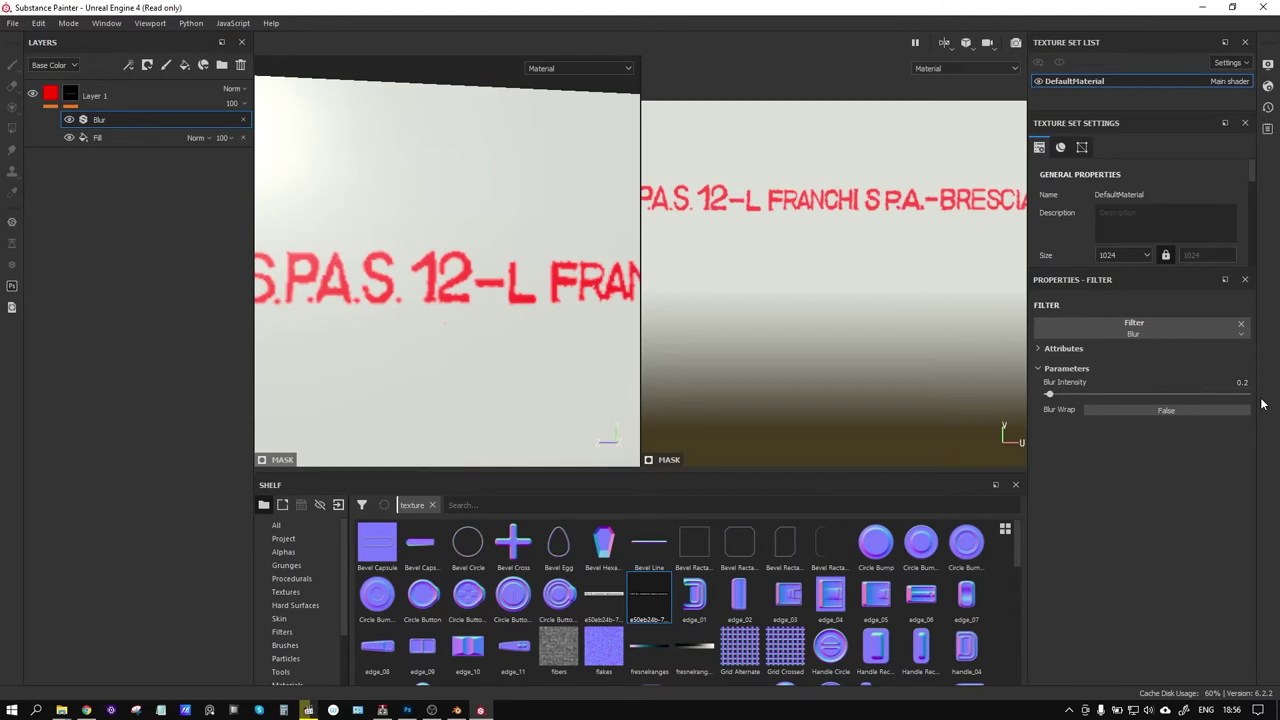
click(1242, 382)
text(0.3)
key(Return)
click(1242, 382)
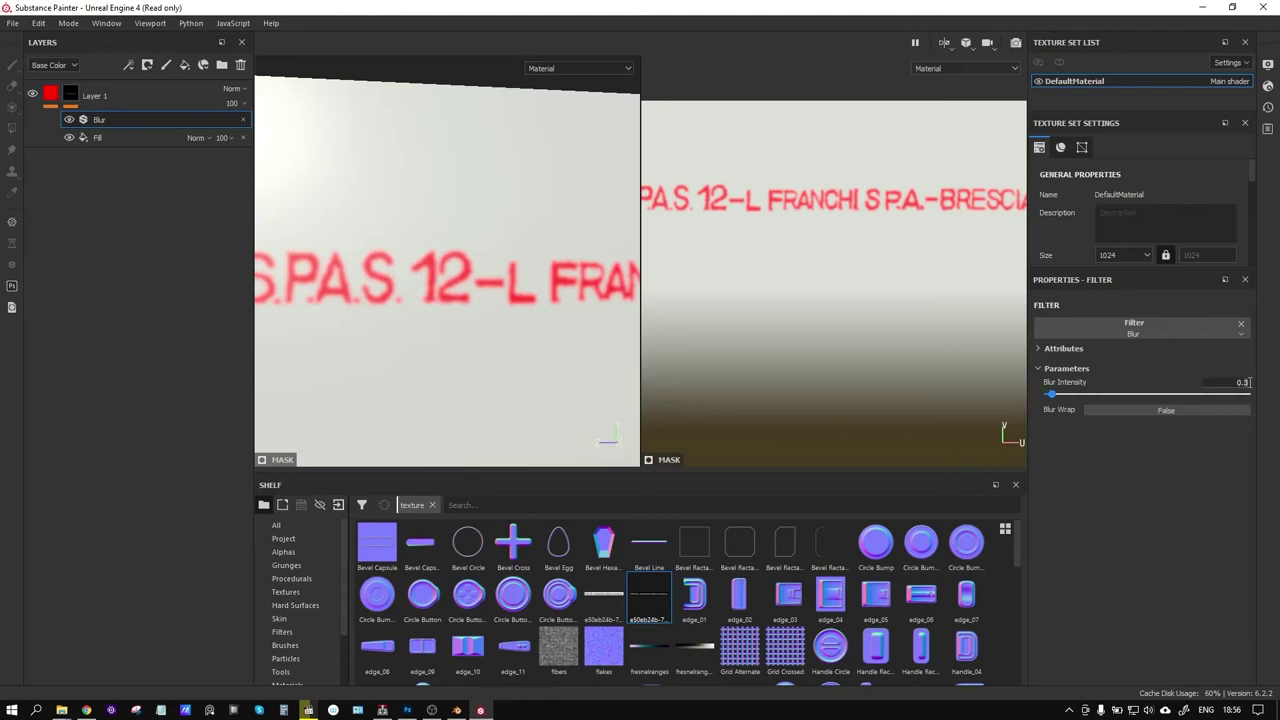
text(0.15)
key(Return)
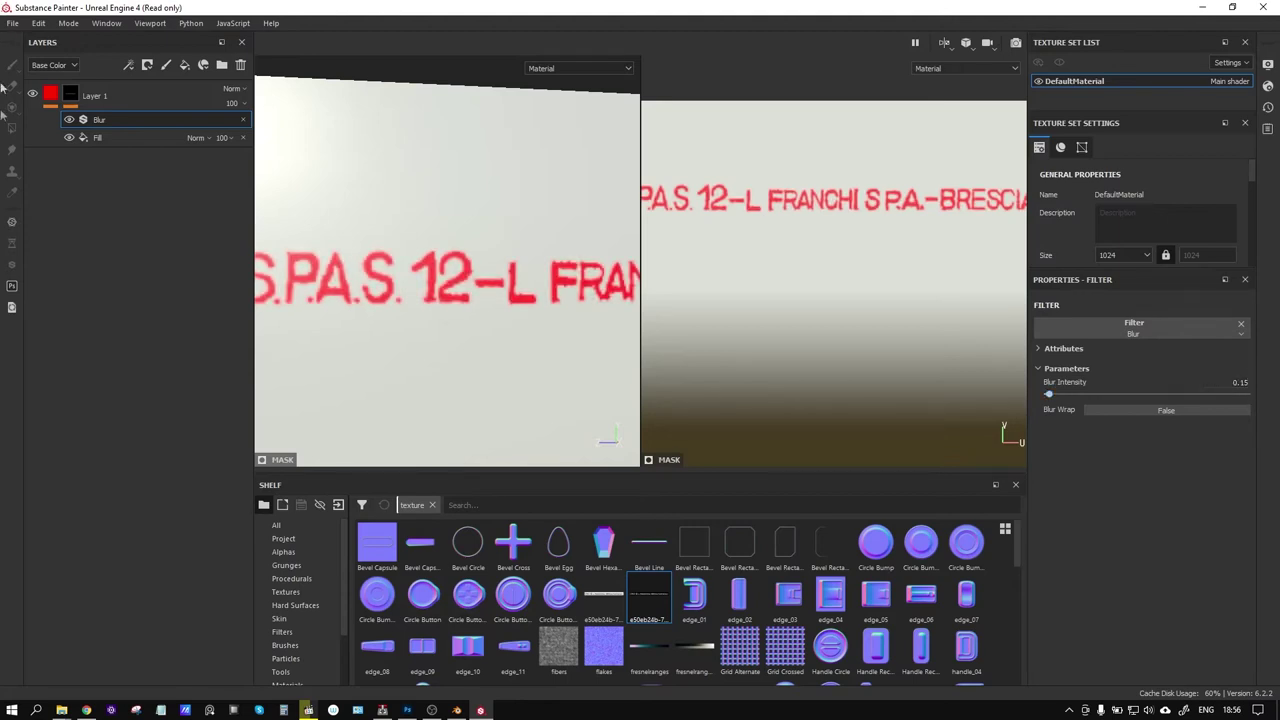
right_click(119, 121)
Add a Levels effect above the Blur with low point 0.226 and midtone 0.835
click(162, 178)
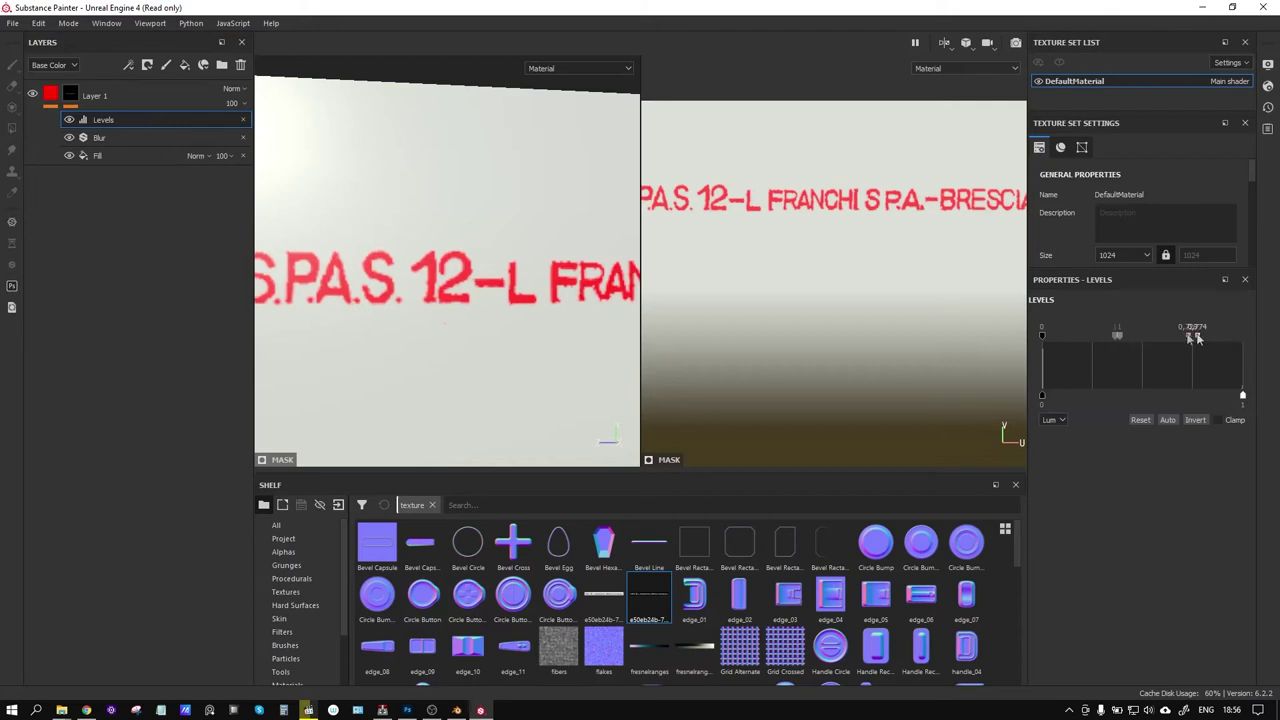
drag(1043, 334, 1152, 342)
mouse_move(417, 309)
alt+mouse_down()
mouse_move(474, 330)
mouse_move(429, 331)
alt+mouse_up()
mouse_move(577, 309)
alt+mouse_down()
mouse_move(500, 308)
mouse_move(518, 325)
mouse_move(563, 326)
mouse_move(408, 331)
mouse_move(393, 307)
alt+mouse_up()
right_click(120, 121)
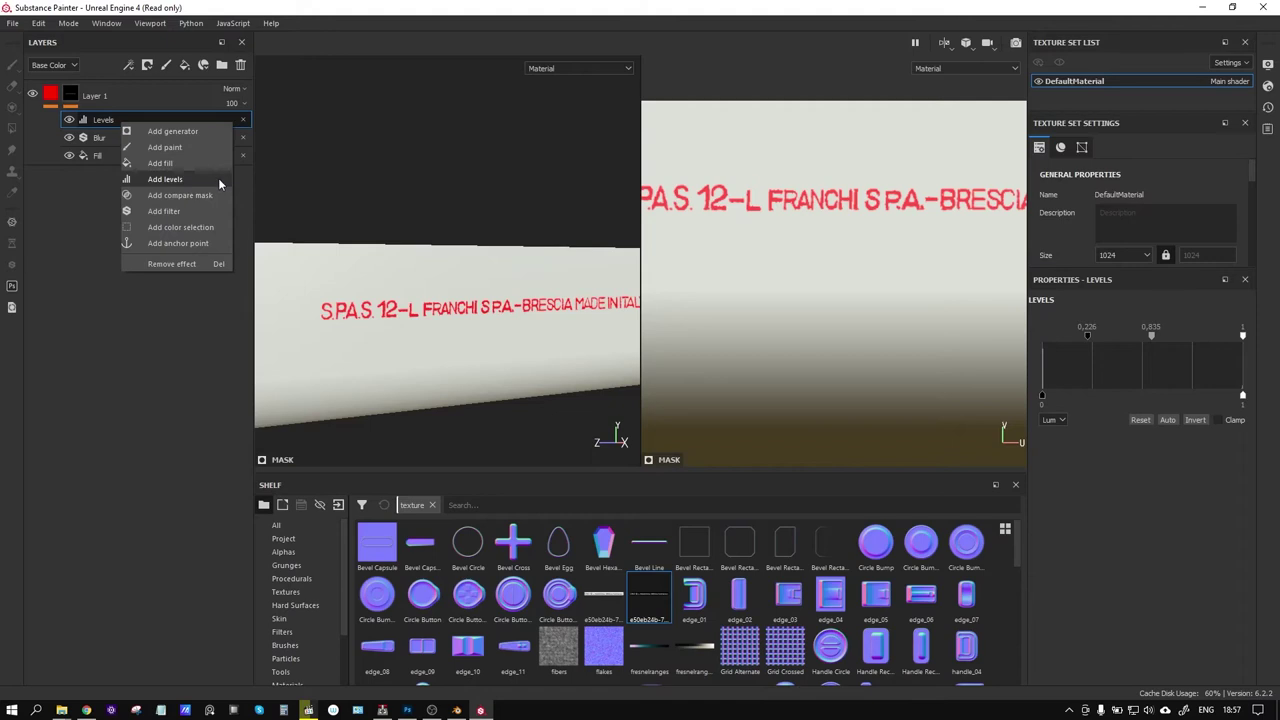
Add an anchor point above Levels named Text_mask
click(180, 243)
click(1140, 324)
text(Text)
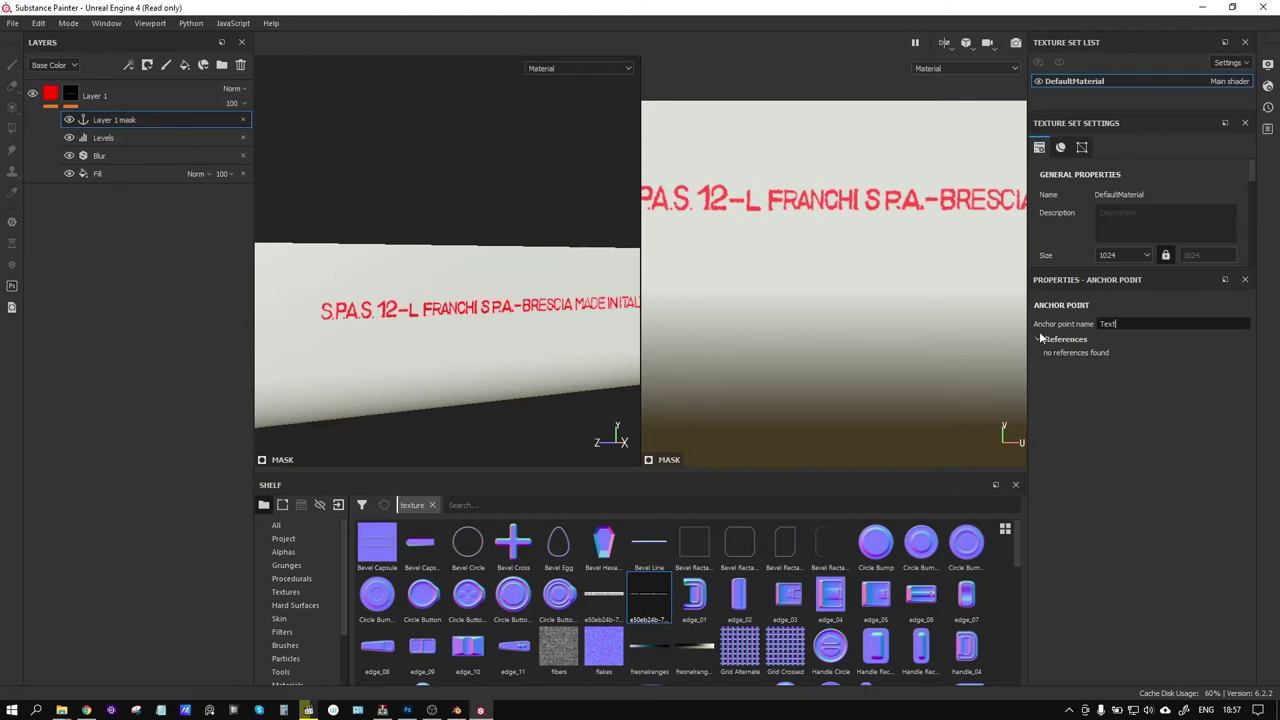
text(k\)
key(Return)
Rename Layer 1 to Text_mask and hide it
double_click(144, 108)
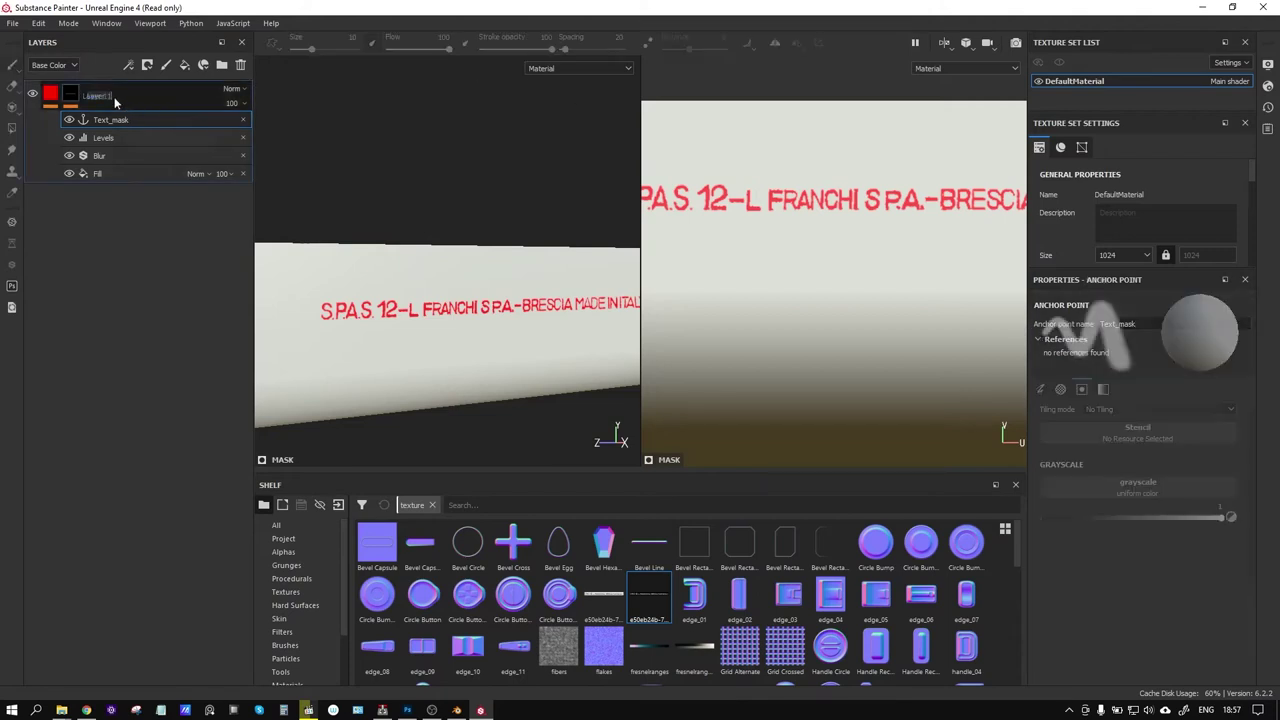
text(Text_mas)
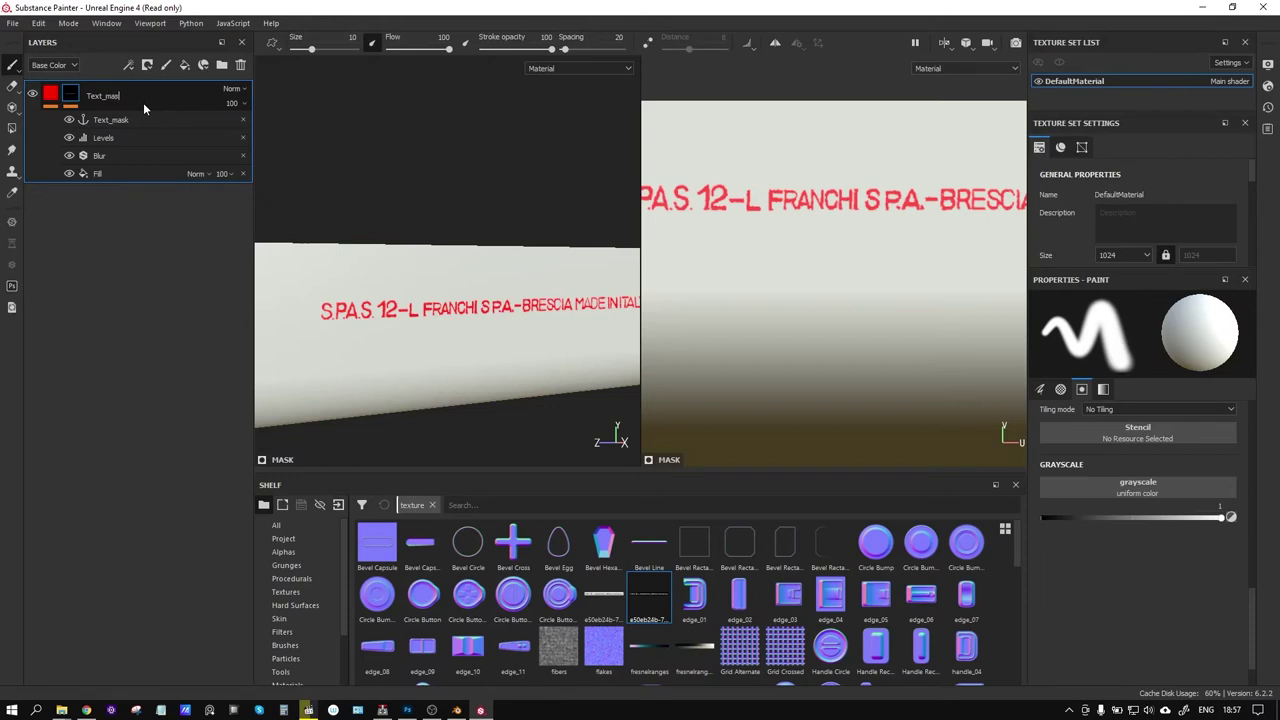
text(k)
key(Return)
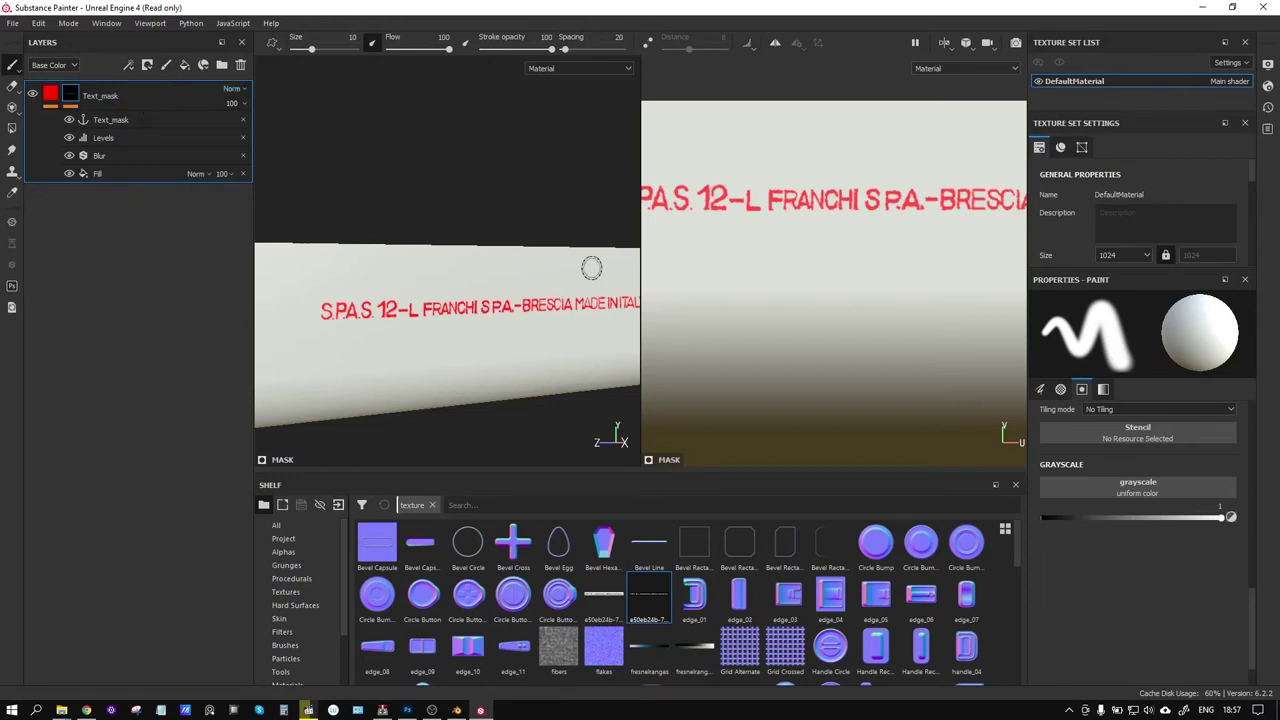
click(32, 93)
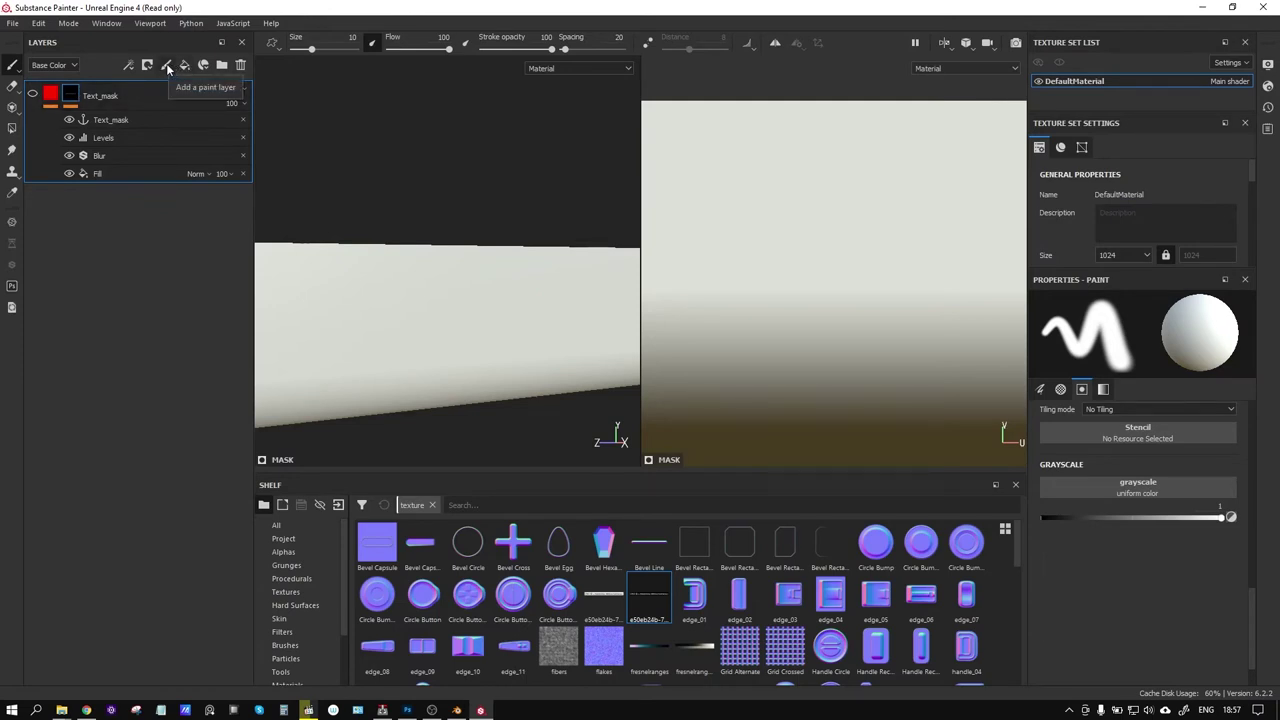
Drag the Steel Gun Painted smart material from the Shelf onto the top of the layer stack
scroll(300, 605, down, 2)
click(289, 618)
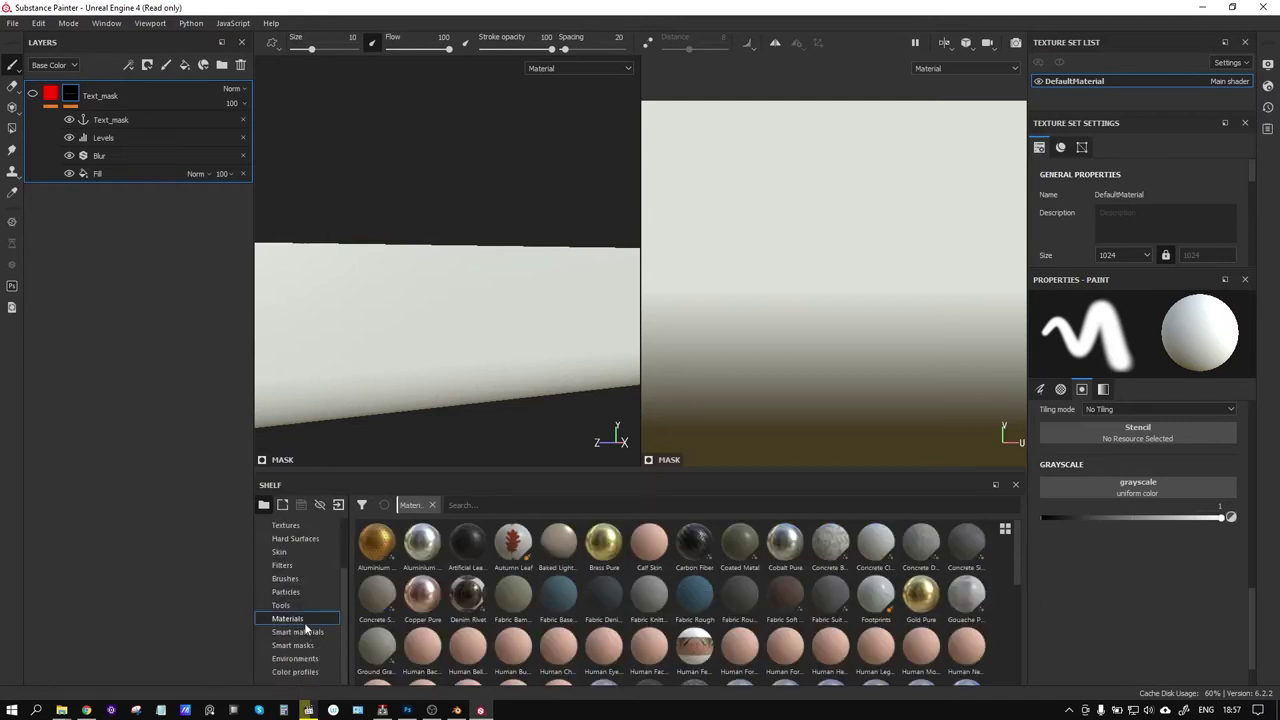
scroll(936, 591, down, 5)
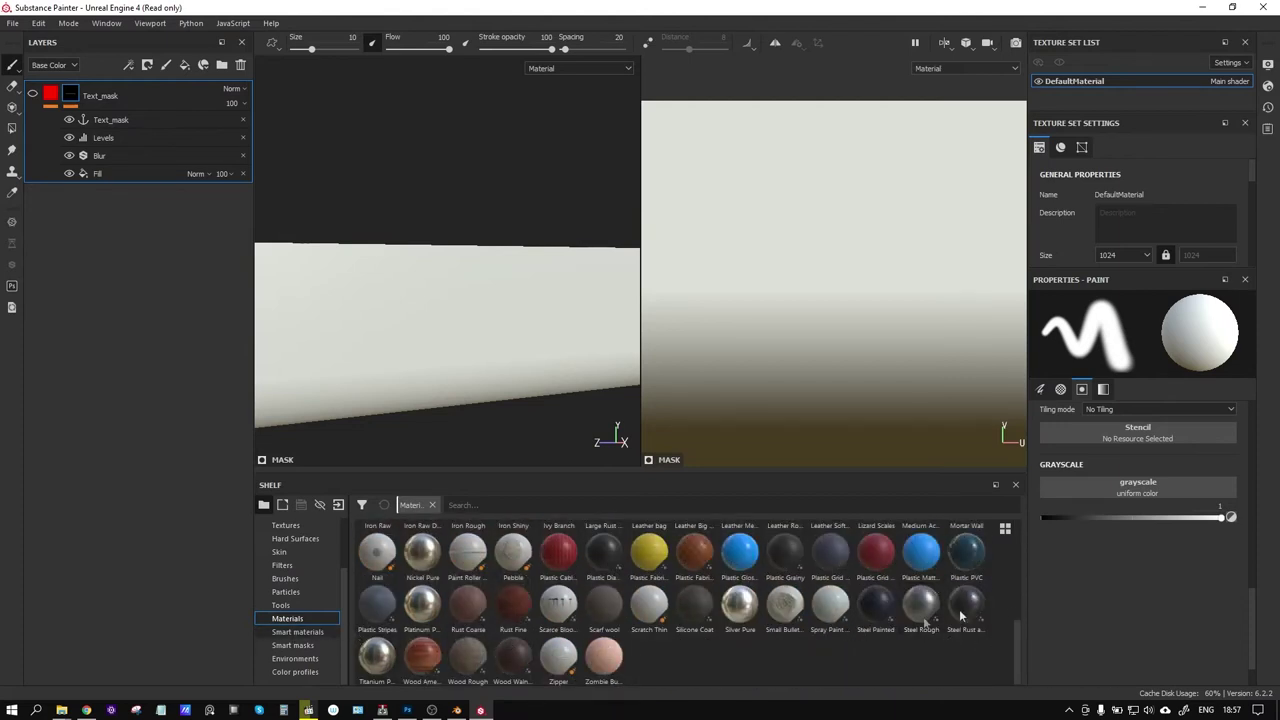
click(297, 632)
drag(1016, 546, 1017, 639)
mouse_move(422, 610)
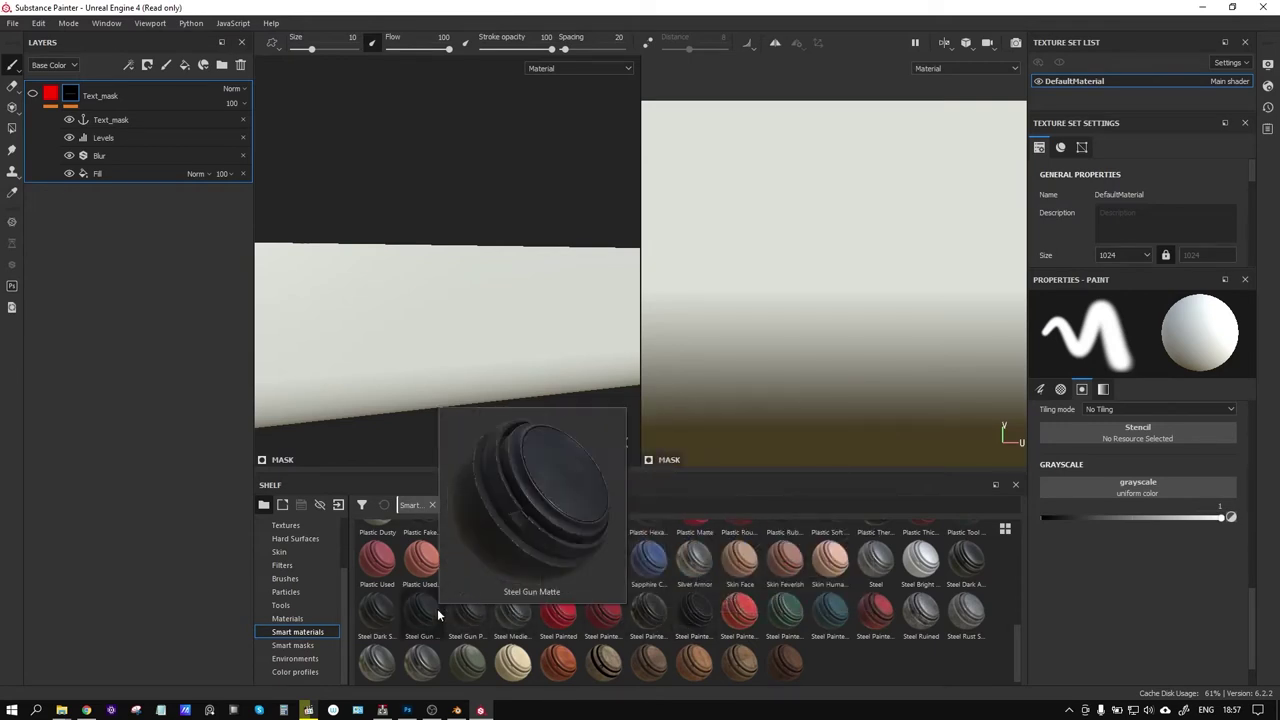
drag(472, 618, 110, 81)
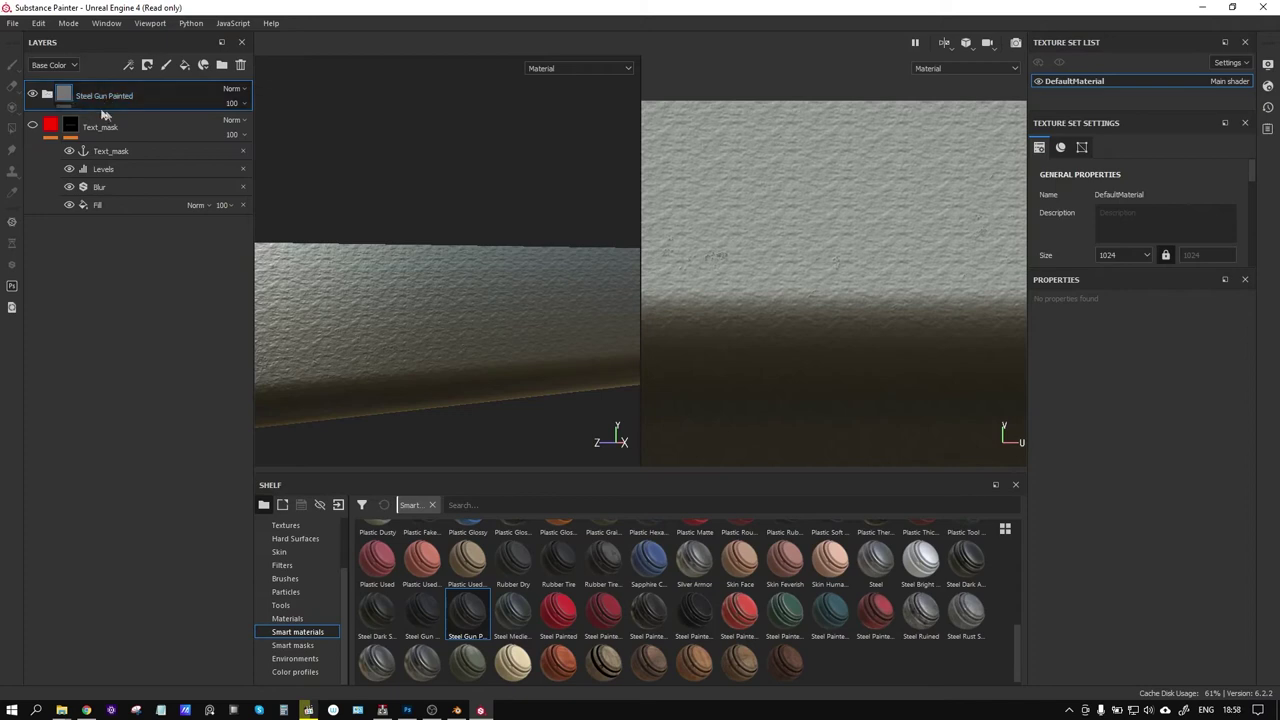
Hide Steel Gun Painted and add a new Layer 1 with a height-only fill
click(118, 124)
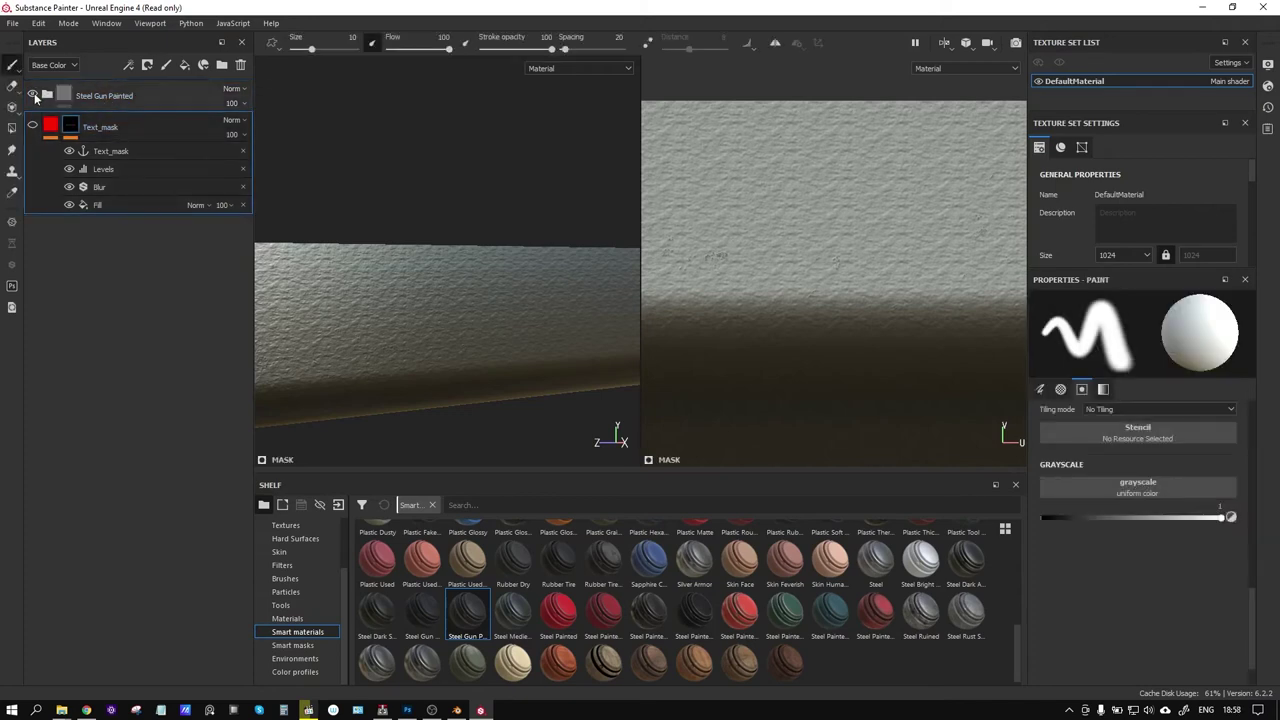
click(33, 95)
click(167, 66)
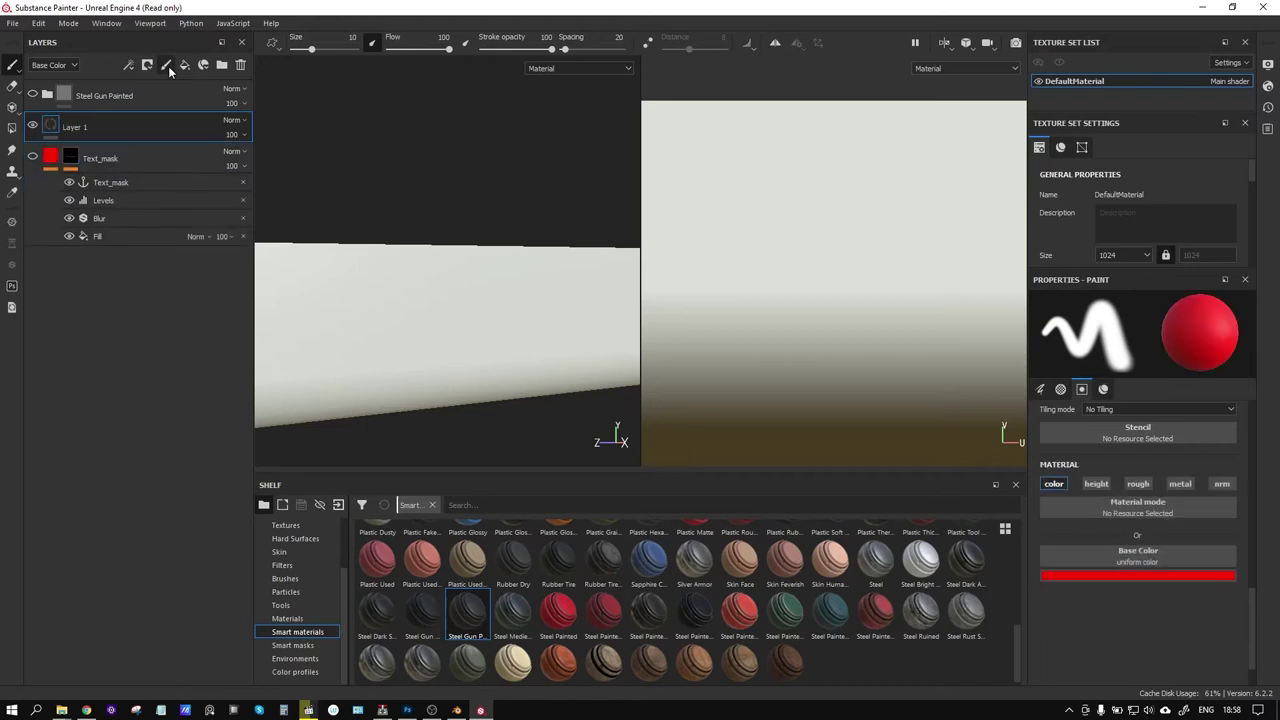
right_click(76, 131)
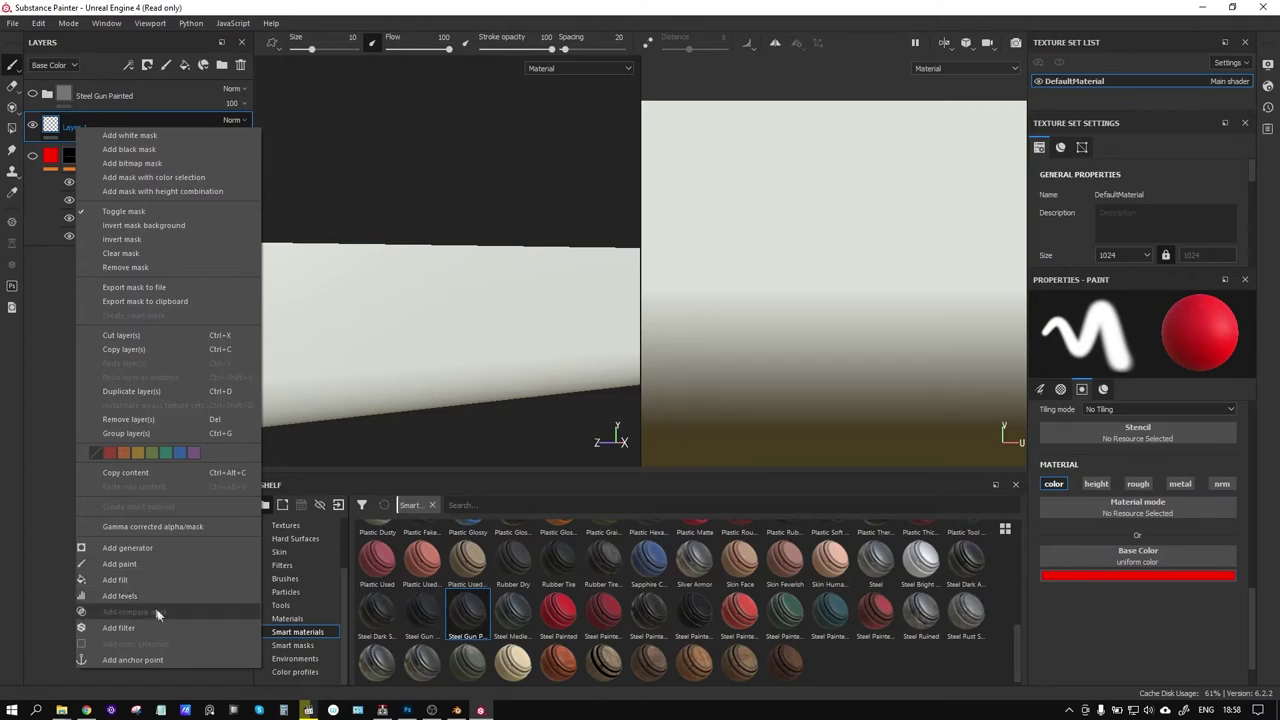
click(154, 579)
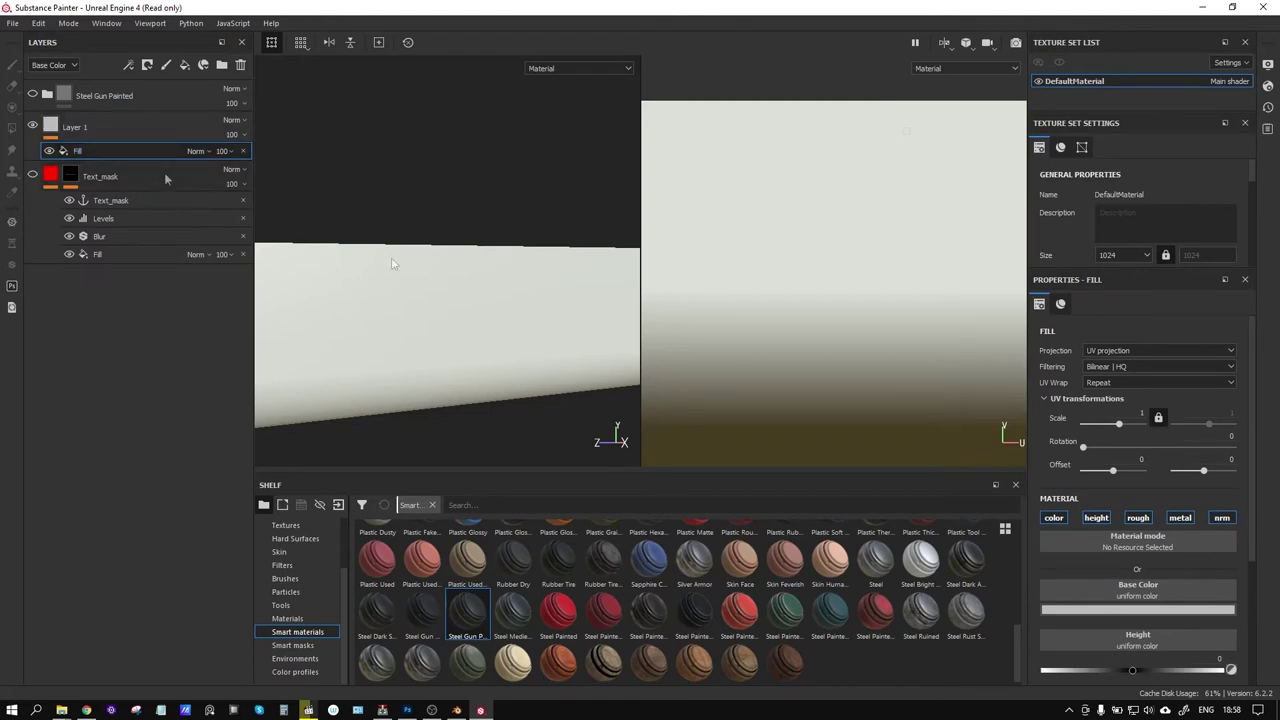
click(1094, 519)
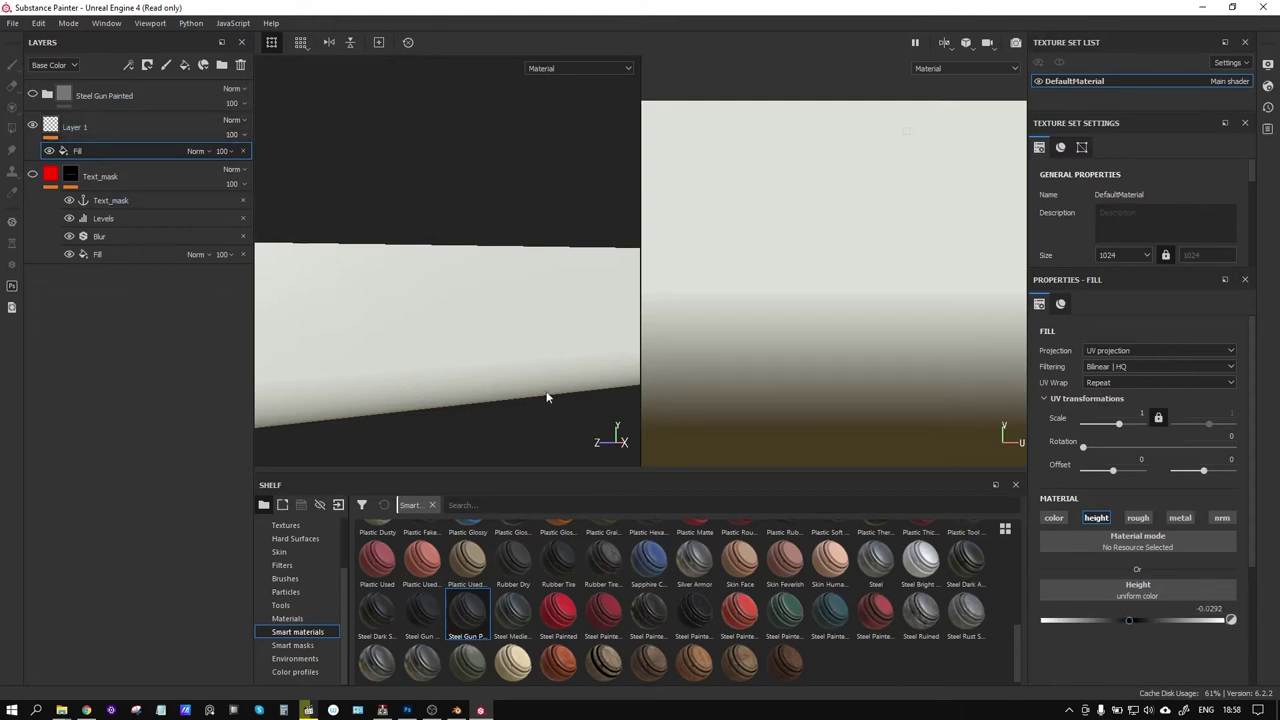
Give Layer 1 a black mask with a fill sourced from the Text_mask anchor
click(105, 128)
right_click(106, 124)
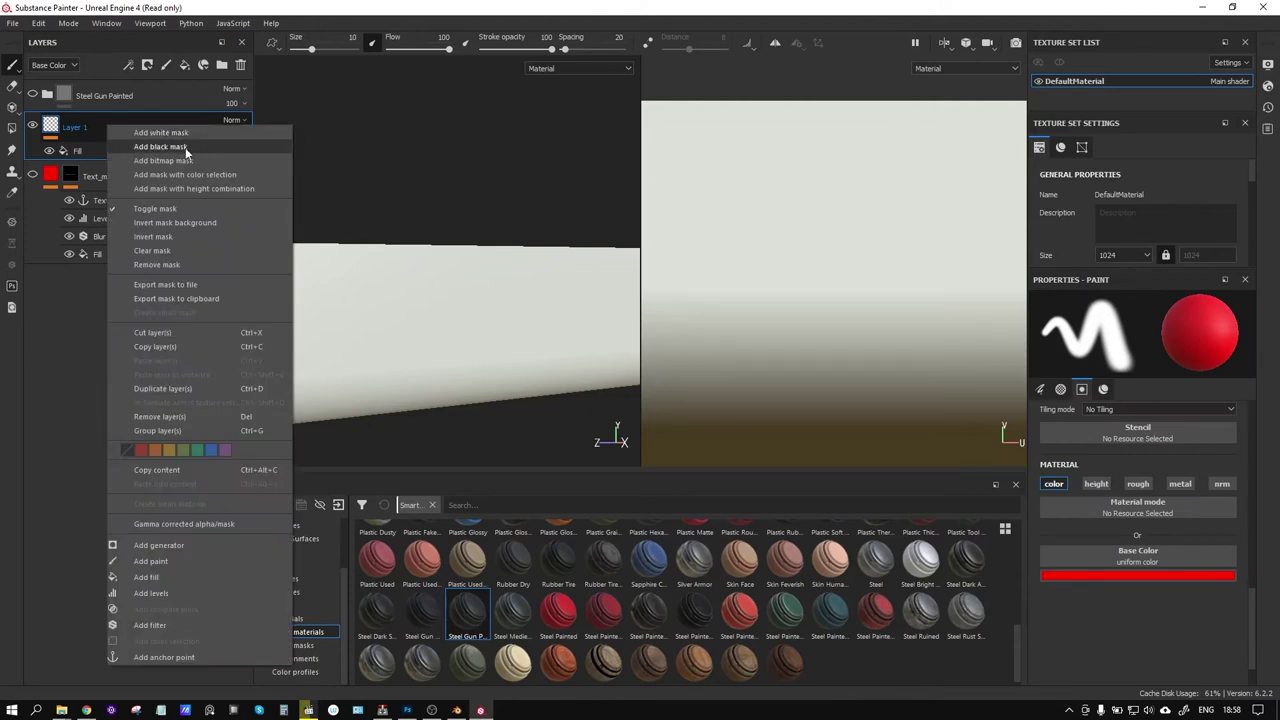
click(183, 147)
right_click(70, 126)
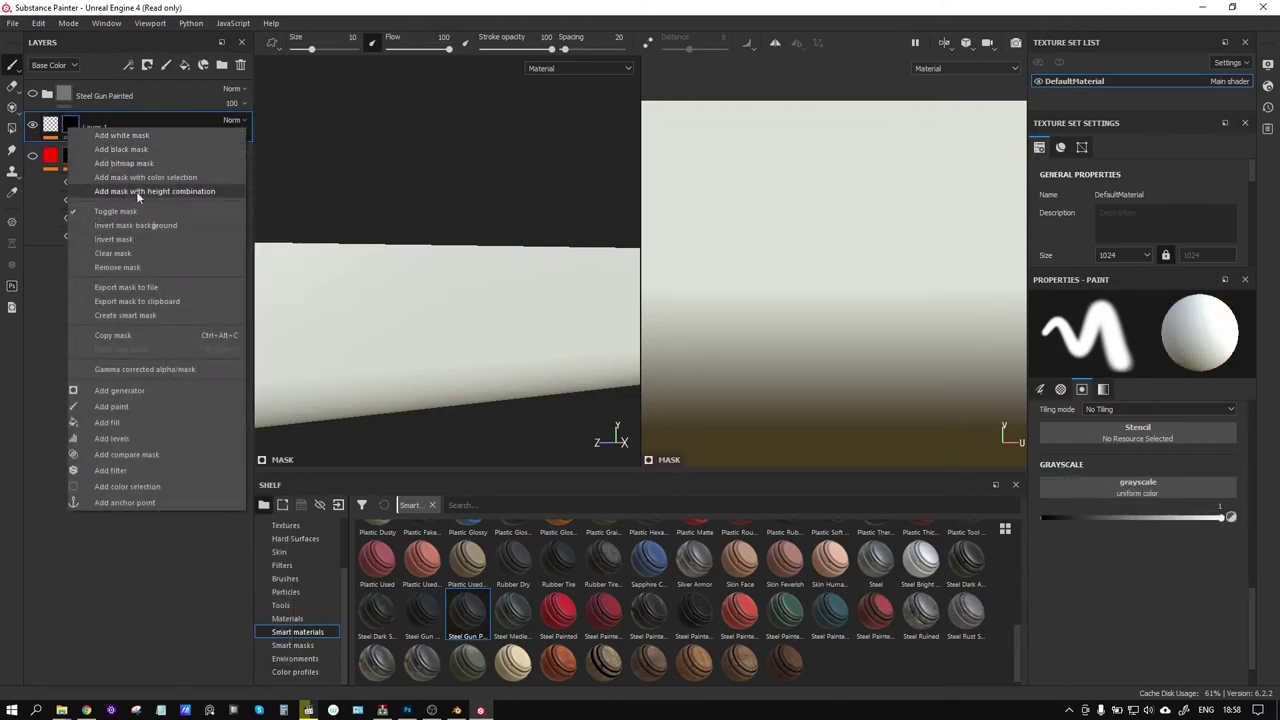
click(145, 420)
click(1162, 535)
click(1180, 342)
click(1136, 358)
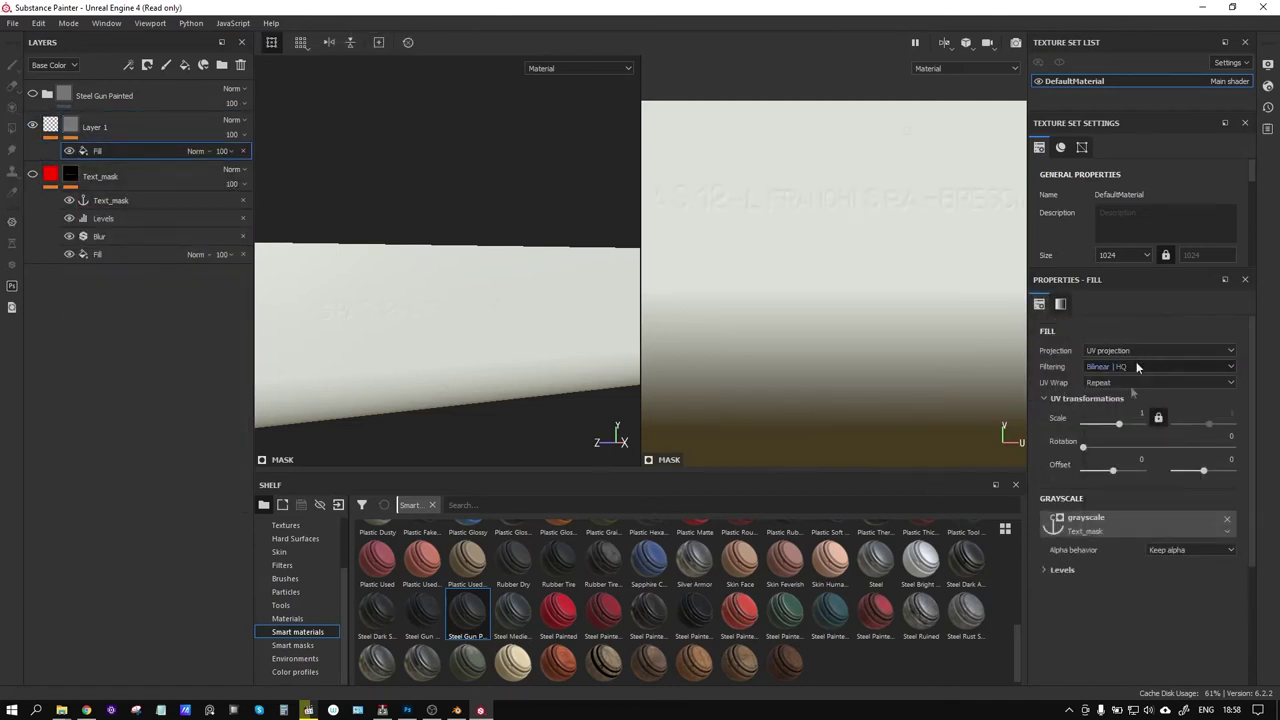
Lower Layer 1's fill height to about -0.28 to deepen the lettering
mouse_move(380, 314)
alt+mouse_down()
mouse_move(336, 320)
mouse_move(441, 314)
alt+mouse_up()
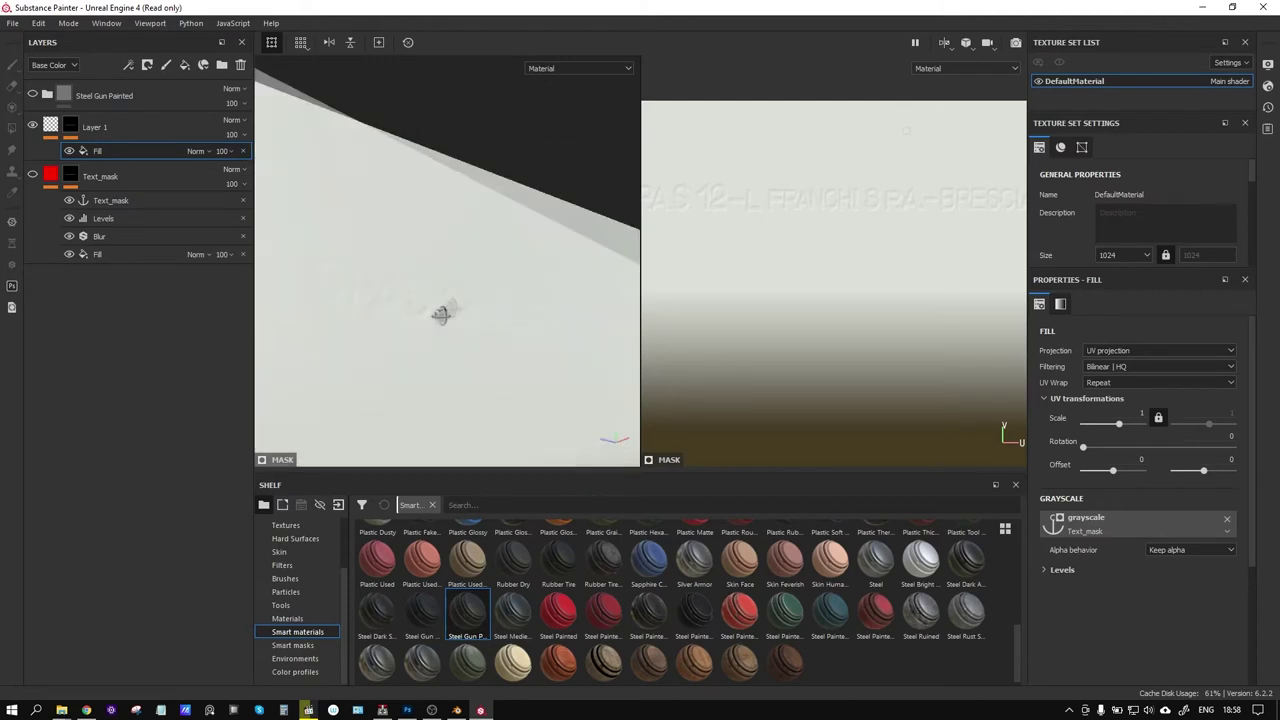
alt+drag(441, 314, 480, 351)
shift+right_drag(480, 351, 513, 346)
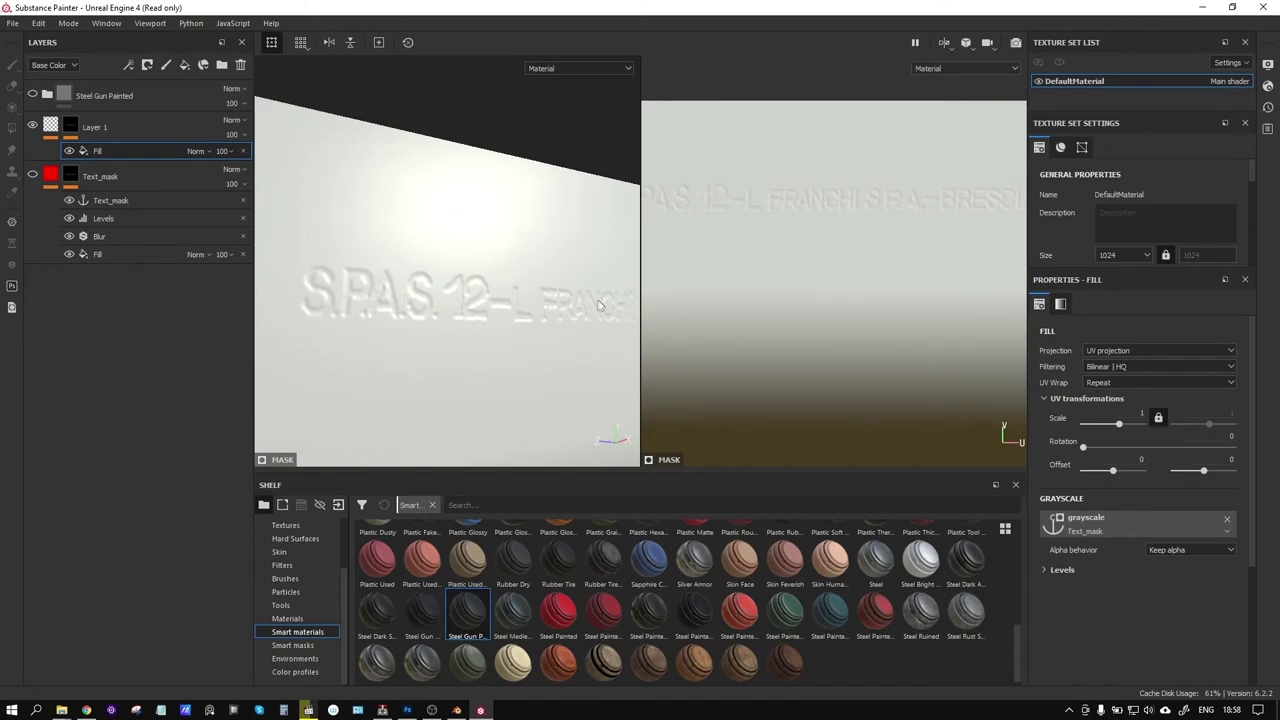
click(55, 127)
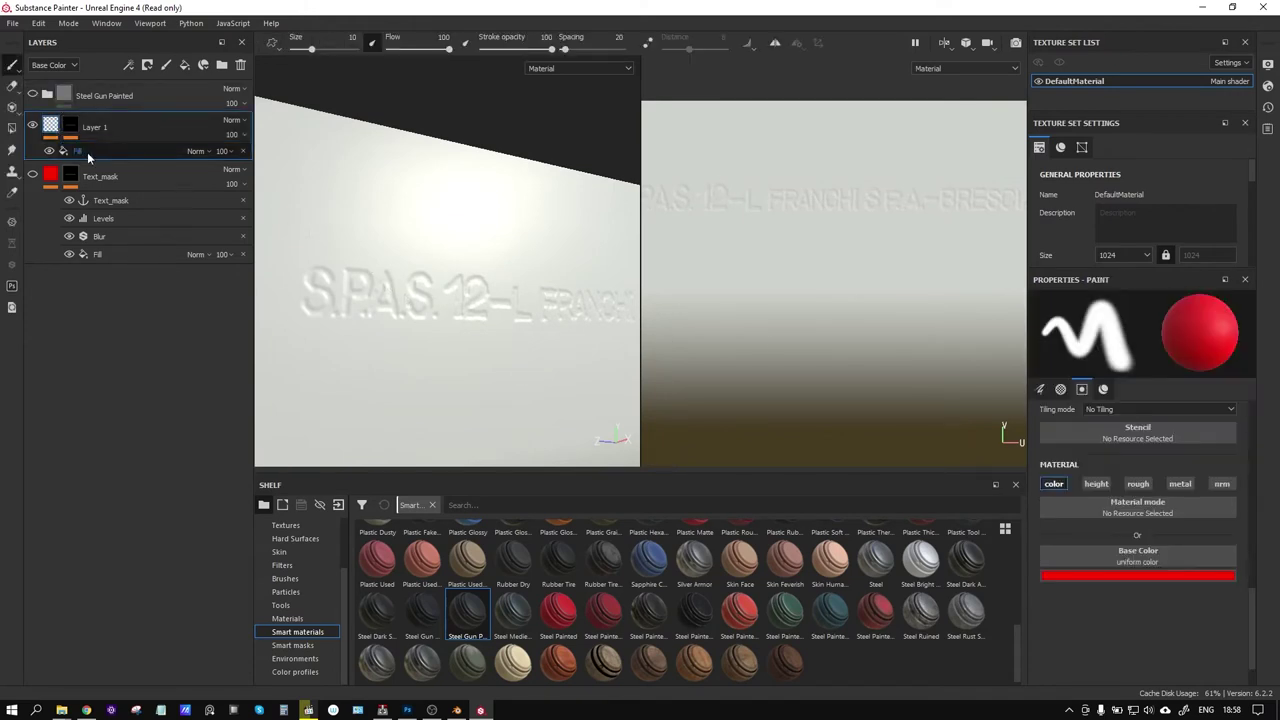
click(87, 152)
mouse_move(1133, 627)
mouse_down()
mouse_move(1090, 624)
mouse_move(1103, 625)
mouse_up()
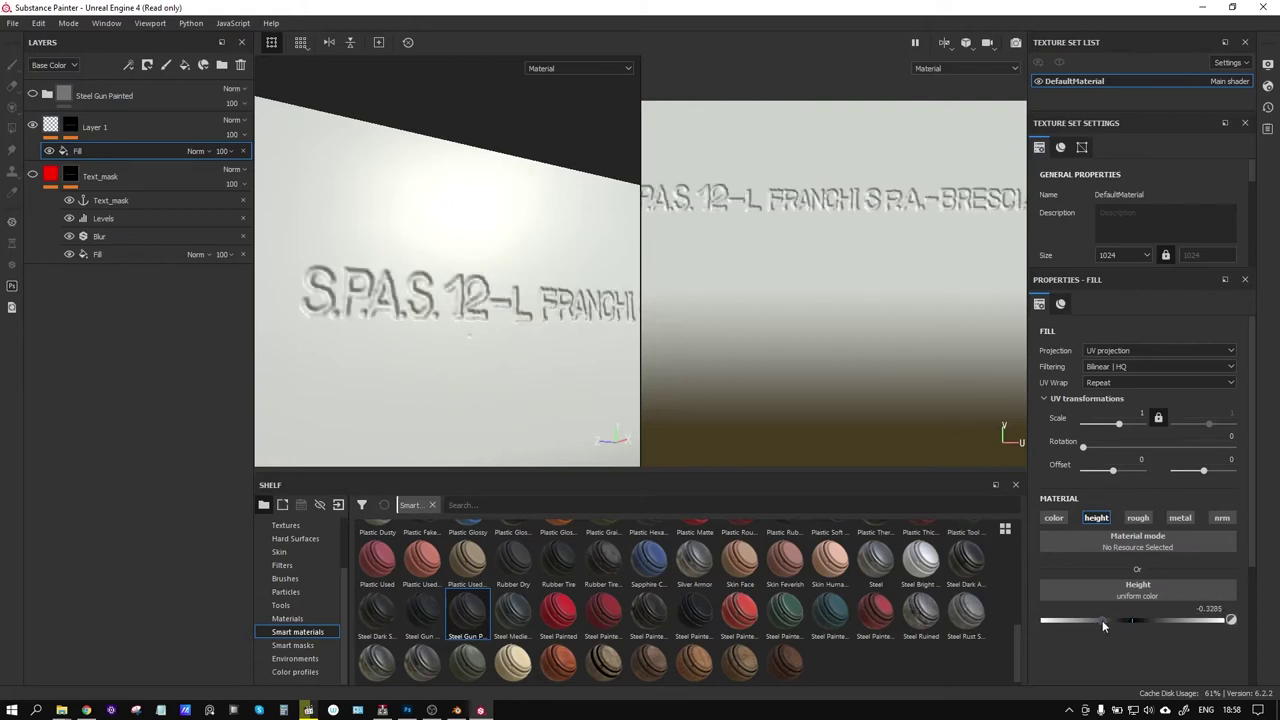
Tighten the Levels of the mask fill's Text_mask input
click(70, 125)
click(97, 150)
click(1045, 569)
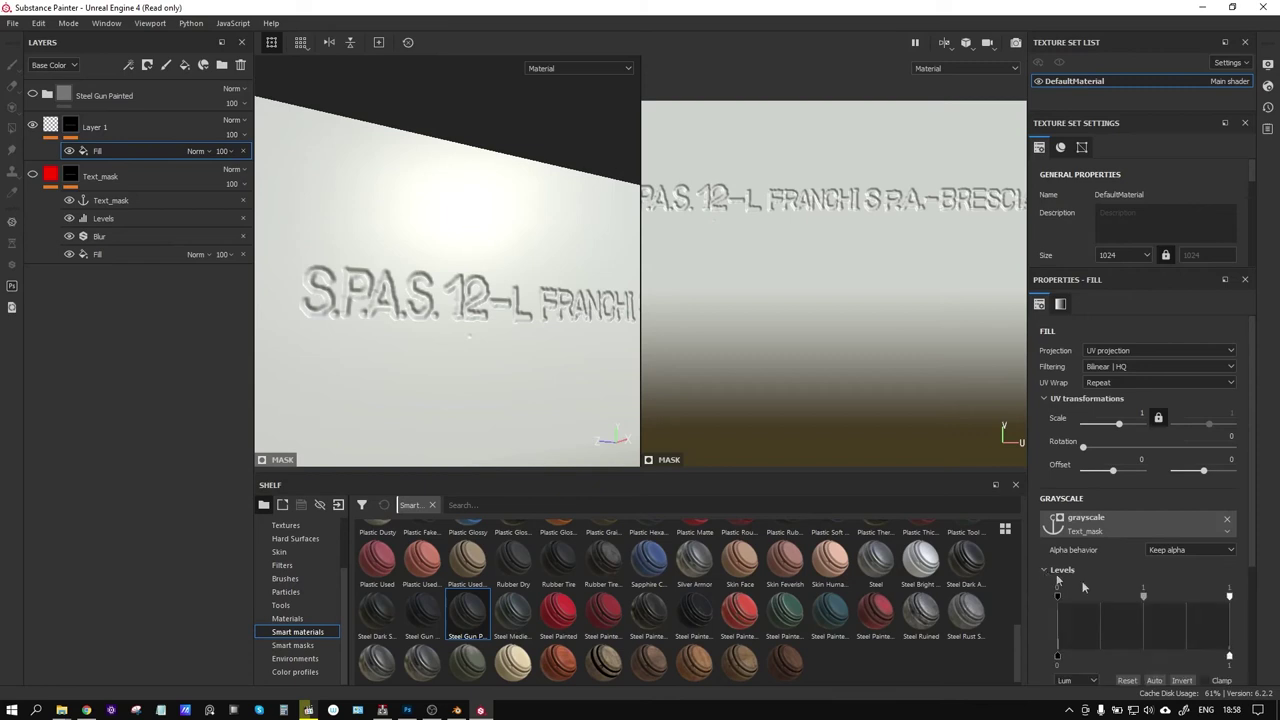
drag(1171, 594, 1273, 593)
mouse_move(1056, 592)
mouse_down()
mouse_move(1258, 607)
mouse_move(1094, 588)
mouse_move(1204, 601)
mouse_move(1163, 601)
mouse_up()
Orbit along the strip to inspect the depth of the S.P.A.S. 12 lettering
alt+drag(558, 313, 515, 332)
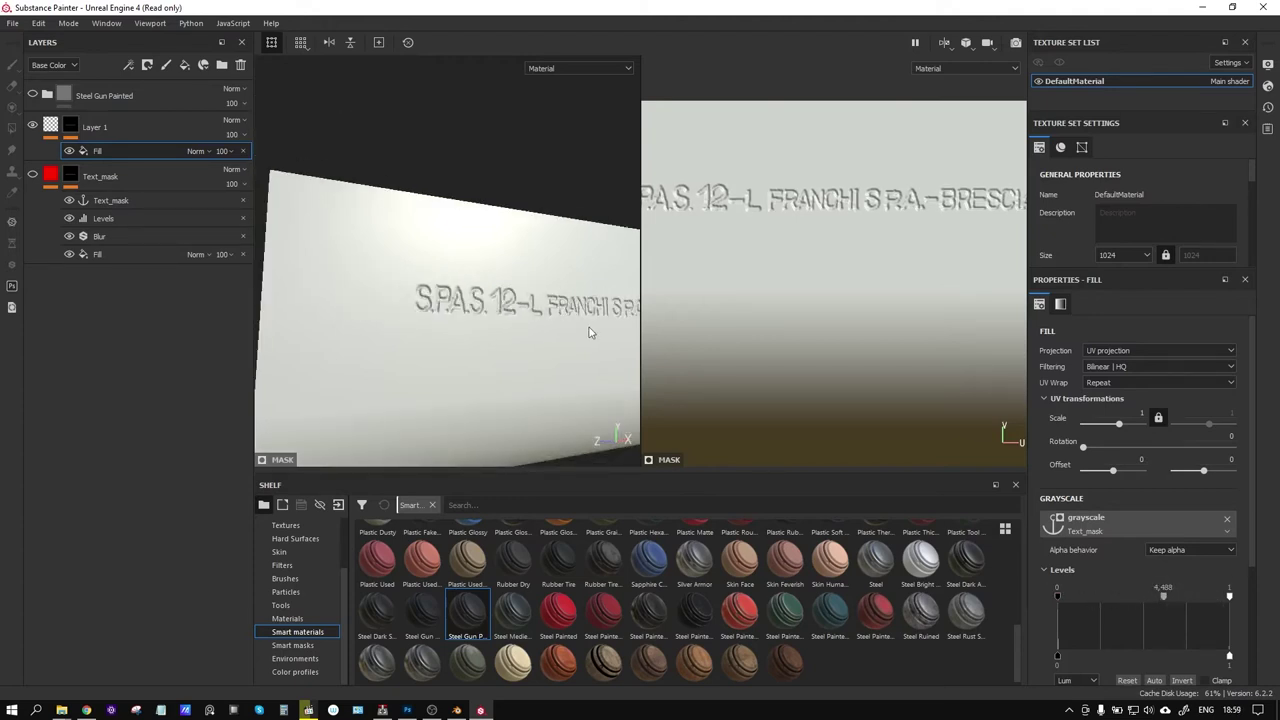
alt+middle_drag(515, 332, 594, 269)
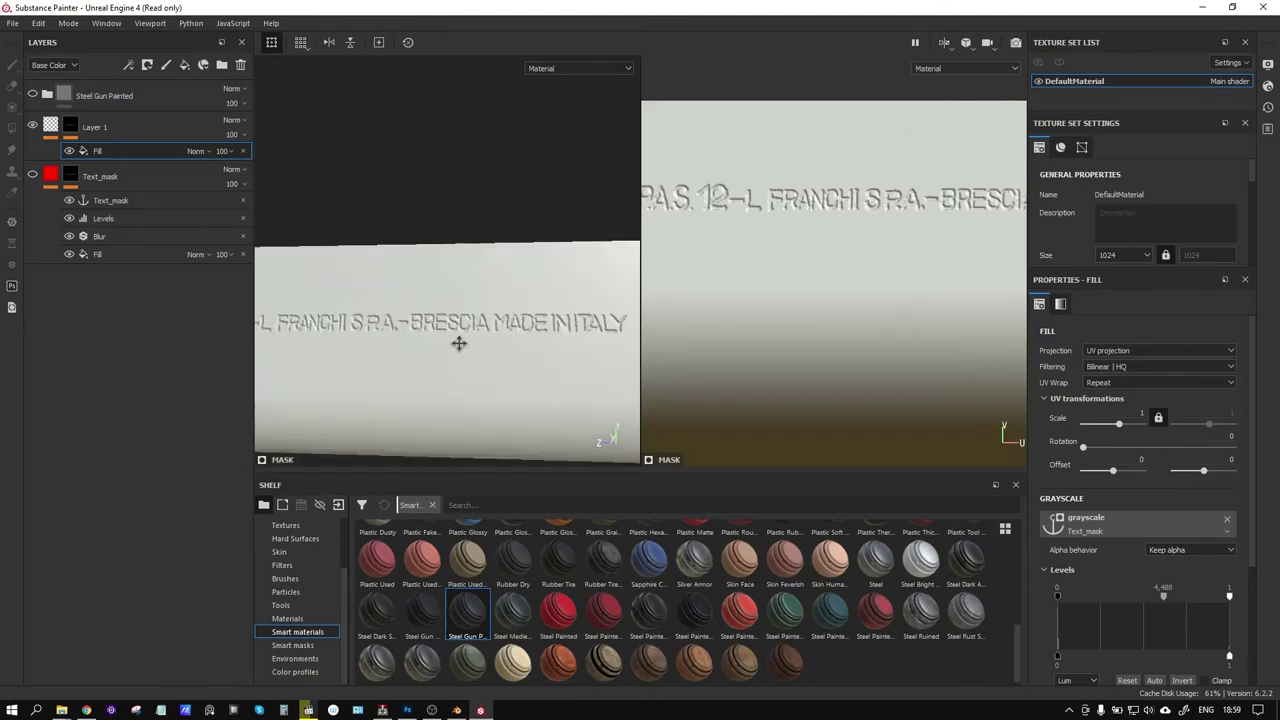
mouse_move(594, 269)
alt+mouse_down()
mouse_move(340, 356)
mouse_move(362, 370)
mouse_move(498, 348)
mouse_move(452, 347)
mouse_move(458, 365)
mouse_move(462, 355)
alt+mouse_up()
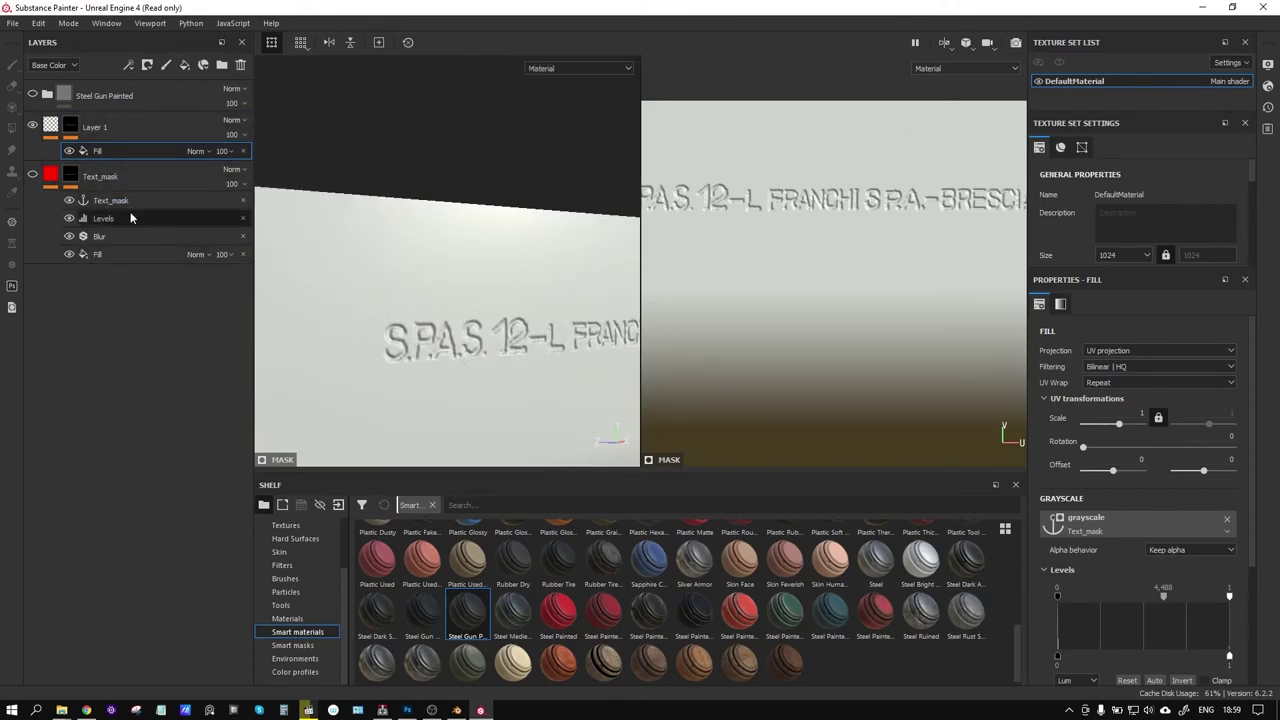
click(122, 178)
mouse_move(477, 395)
alt+mouse_down()
mouse_move(437, 366)
mouse_move(466, 371)
mouse_move(418, 311)
mouse_move(450, 325)
alt+mouse_up()
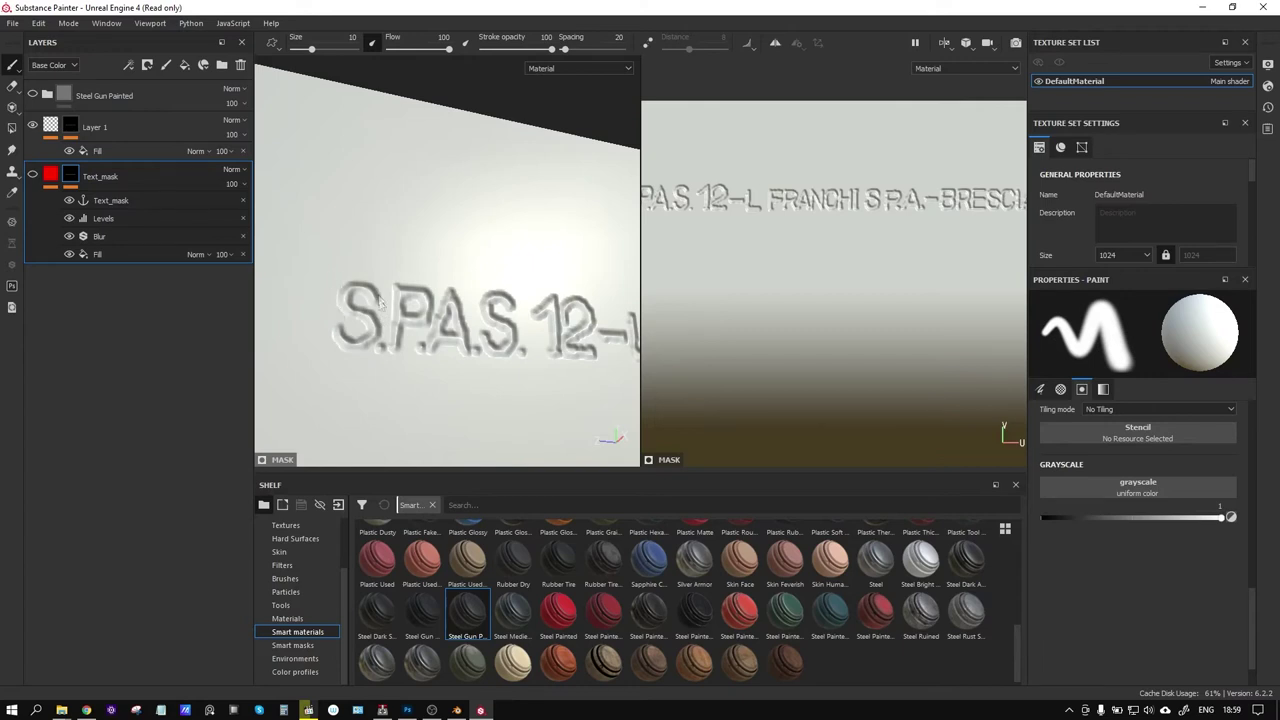
mouse_move(383, 315)
alt+mouse_down()
mouse_move(409, 321)
mouse_move(383, 315)
alt+mouse_up()
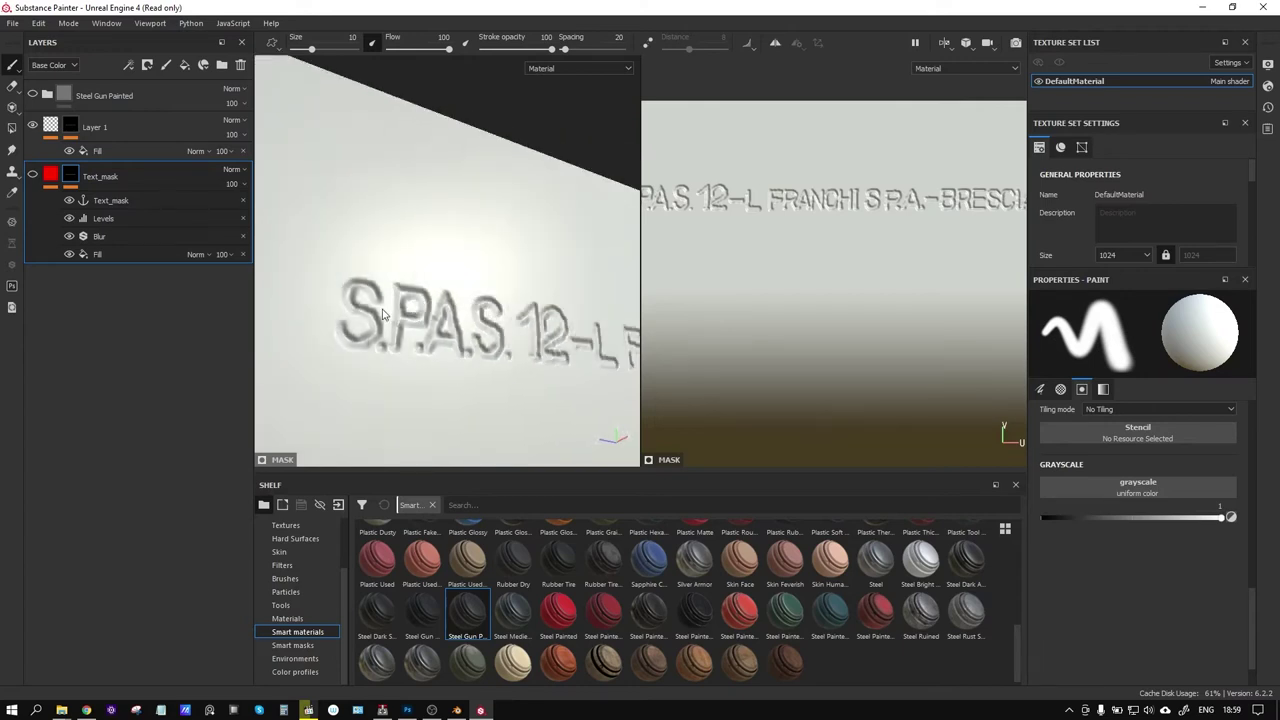
mouse_move(480, 339)
alt+mouse_down()
mouse_move(441, 343)
mouse_move(529, 343)
mouse_move(517, 354)
alt+mouse_up()
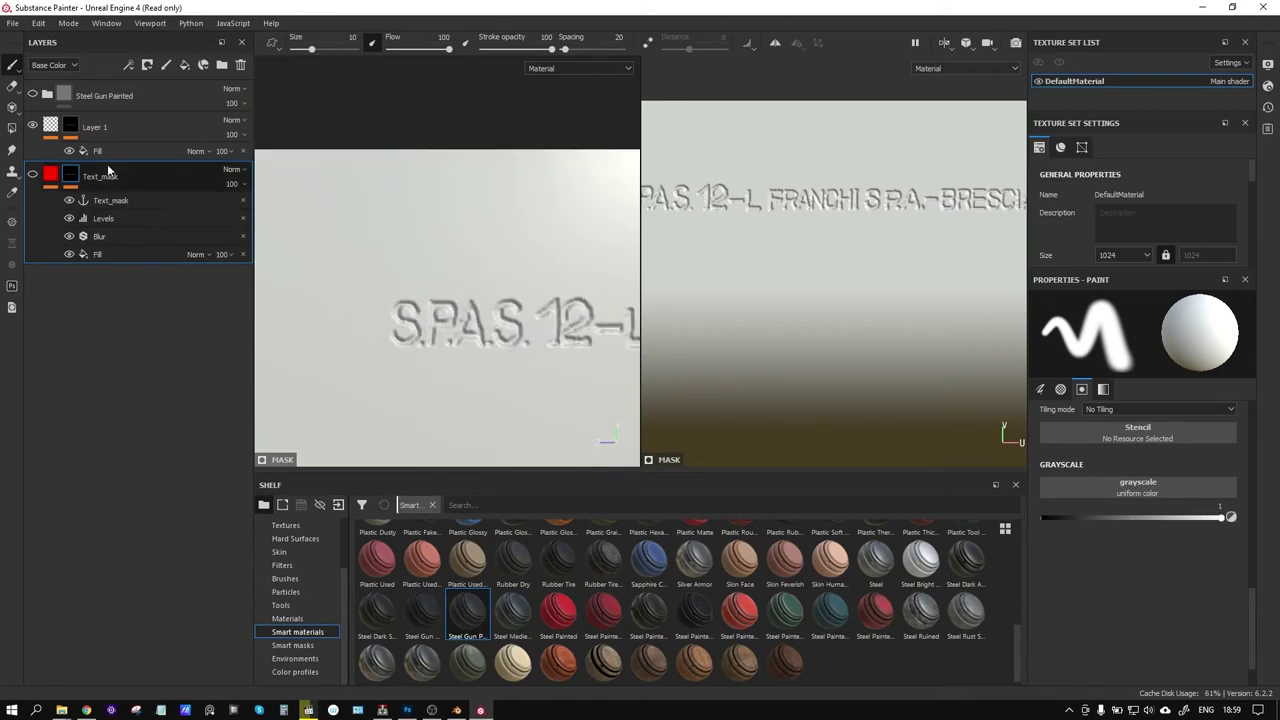
Add Layer 2 with a red fill that also enables roughness and metalness
click(166, 66)
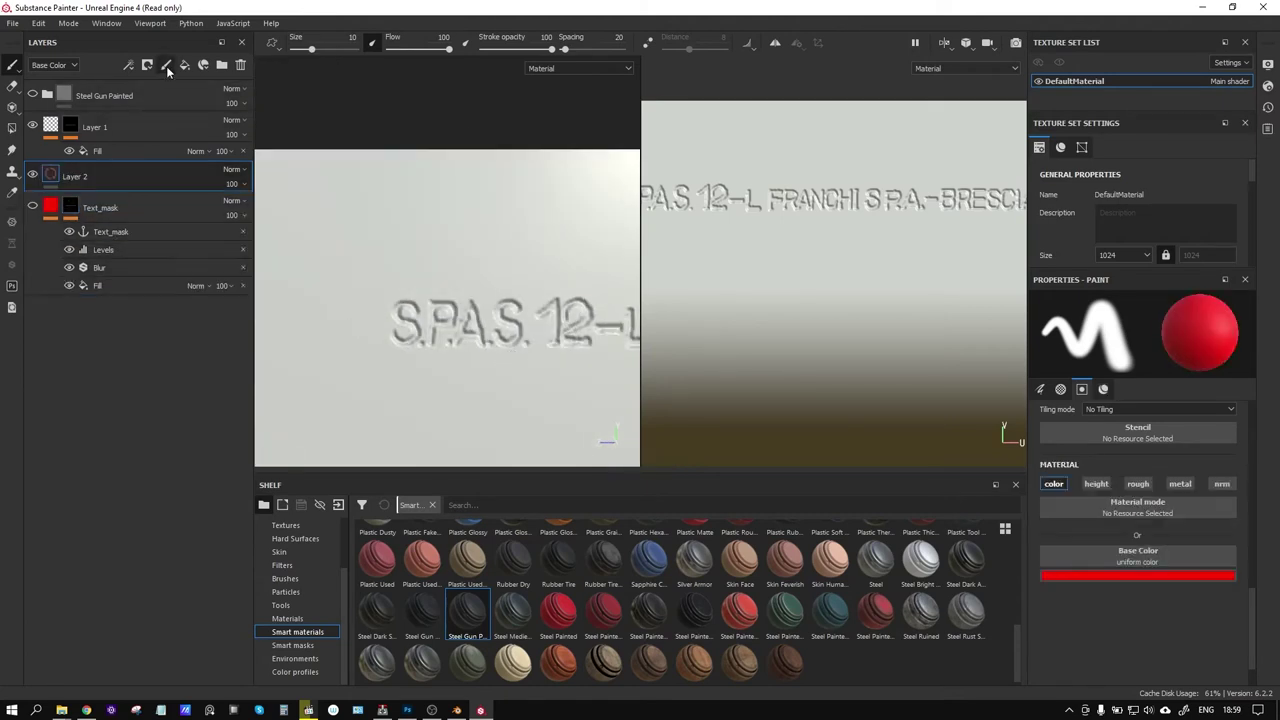
right_click(57, 176)
click(112, 476)
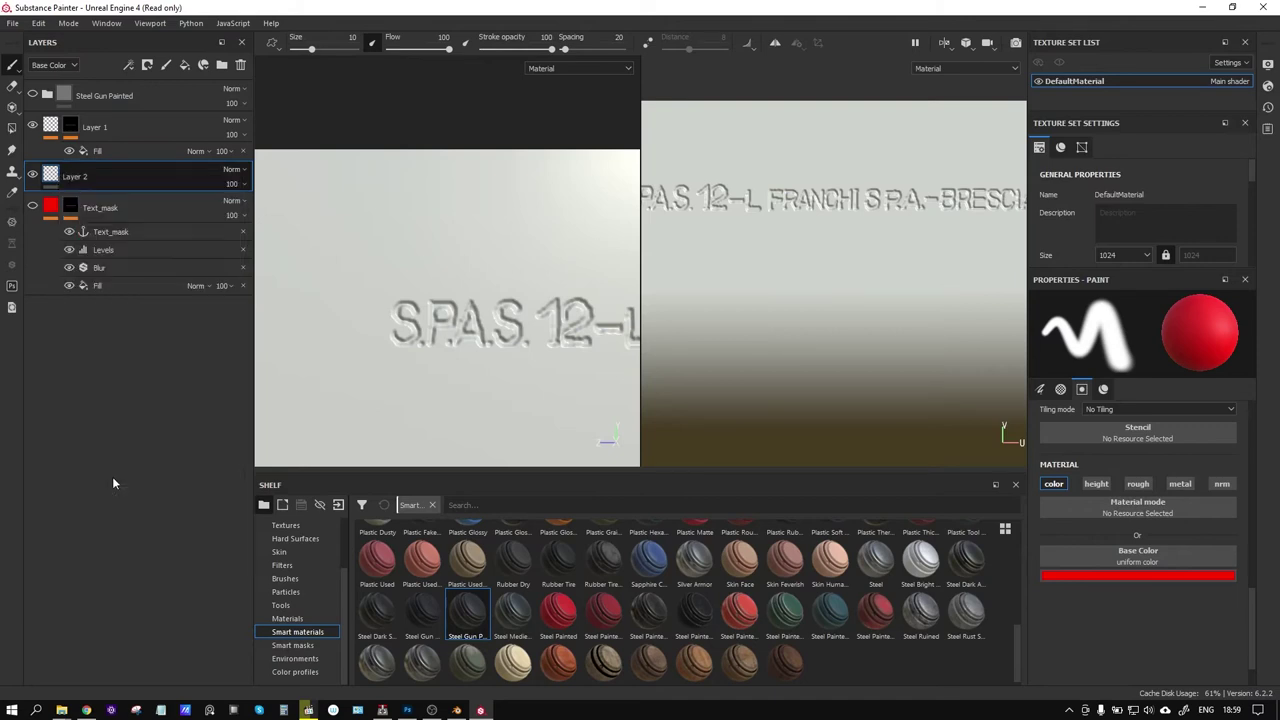
click(1138, 518)
click(1180, 518)
click(1138, 609)
drag(1152, 501, 1193, 472)
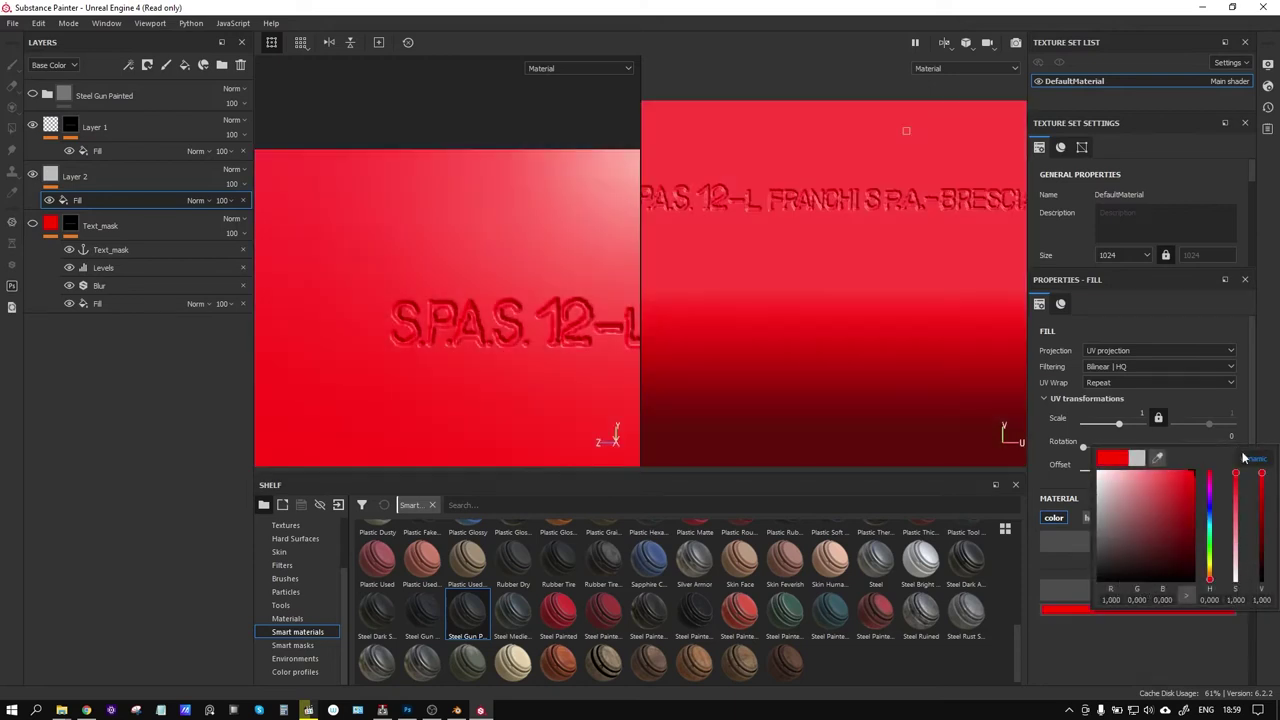
Give Layer 2 a black mask filled from the Text_mask anchor
click(95, 178)
right_click(95, 178)
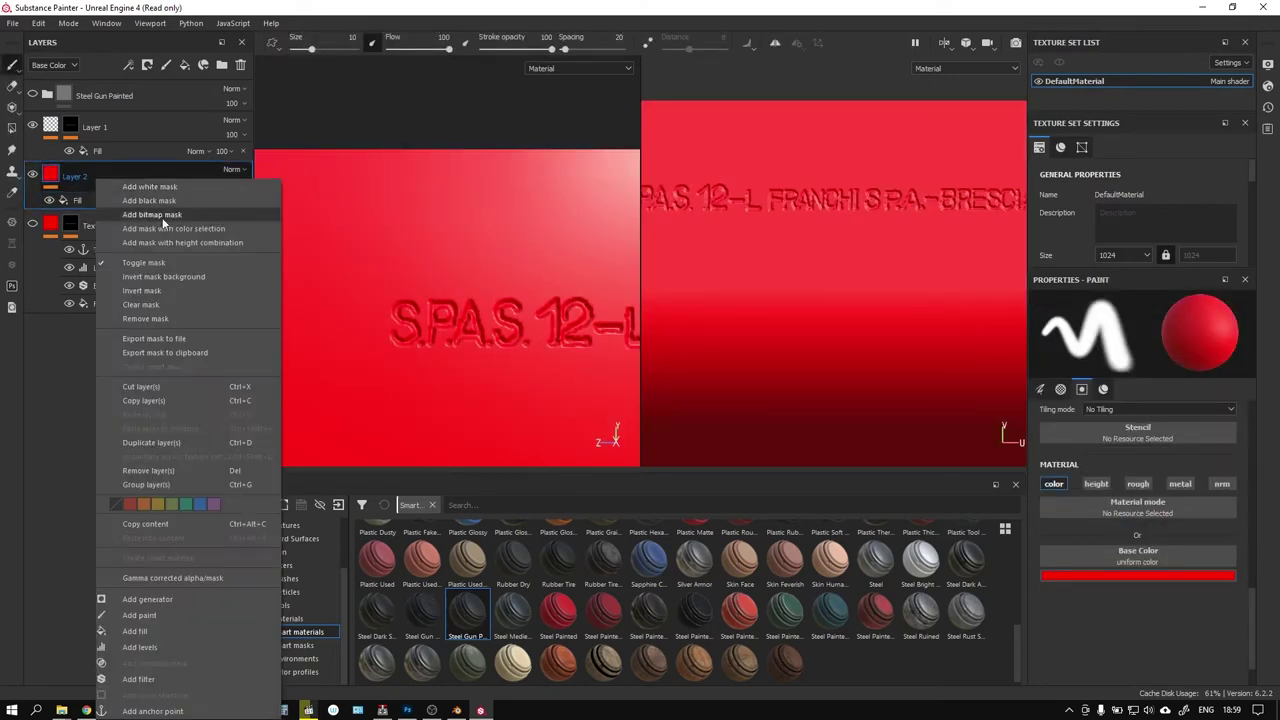
click(149, 200)
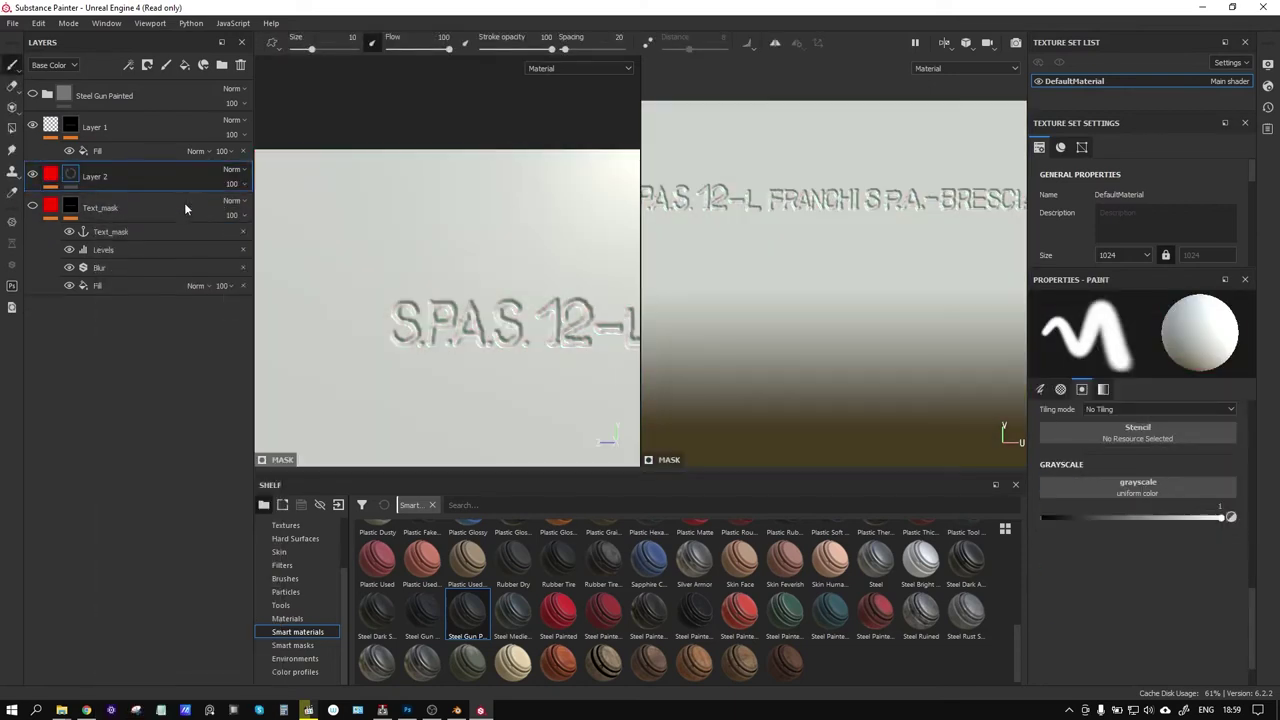
right_click(73, 177)
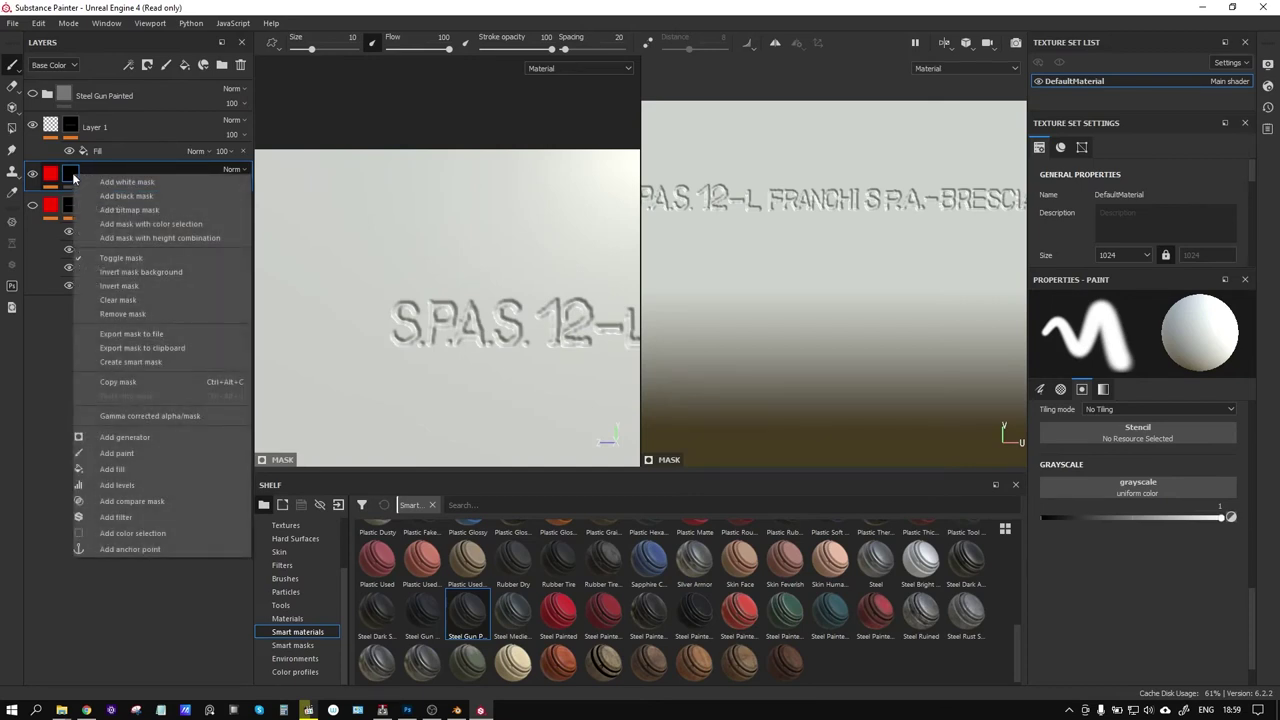
click(139, 466)
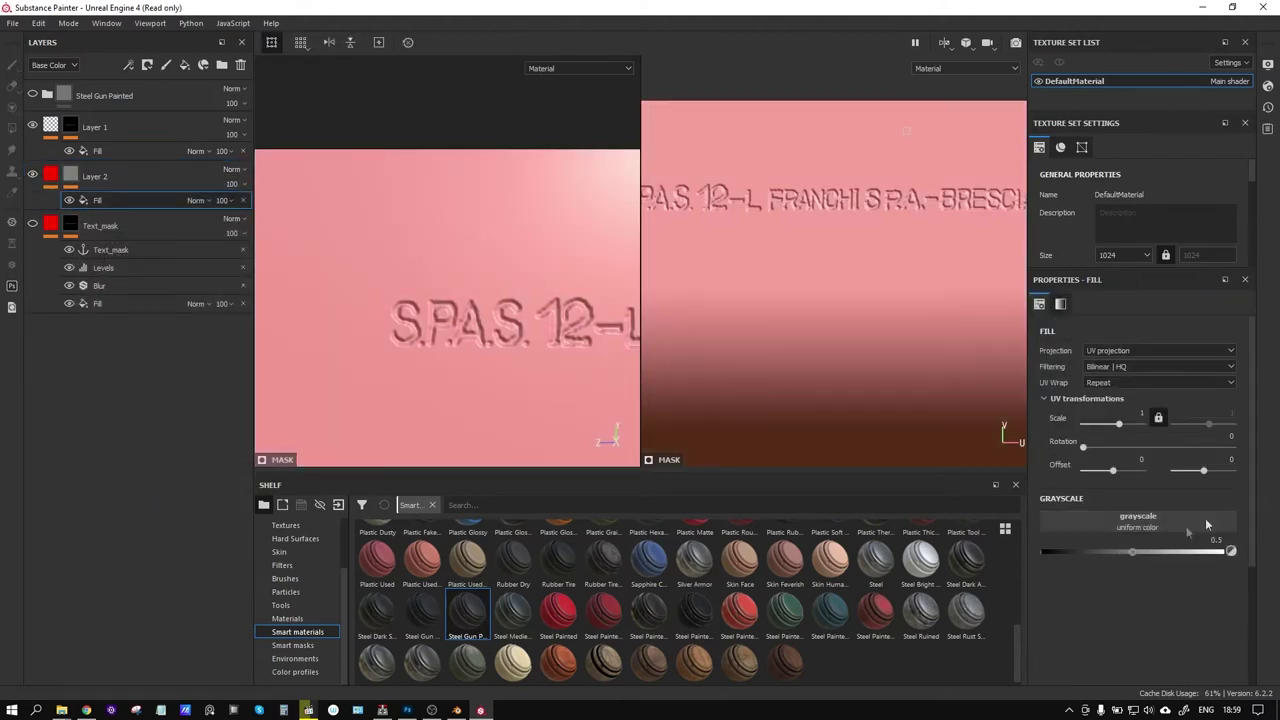
click(1143, 522)
click(1178, 331)
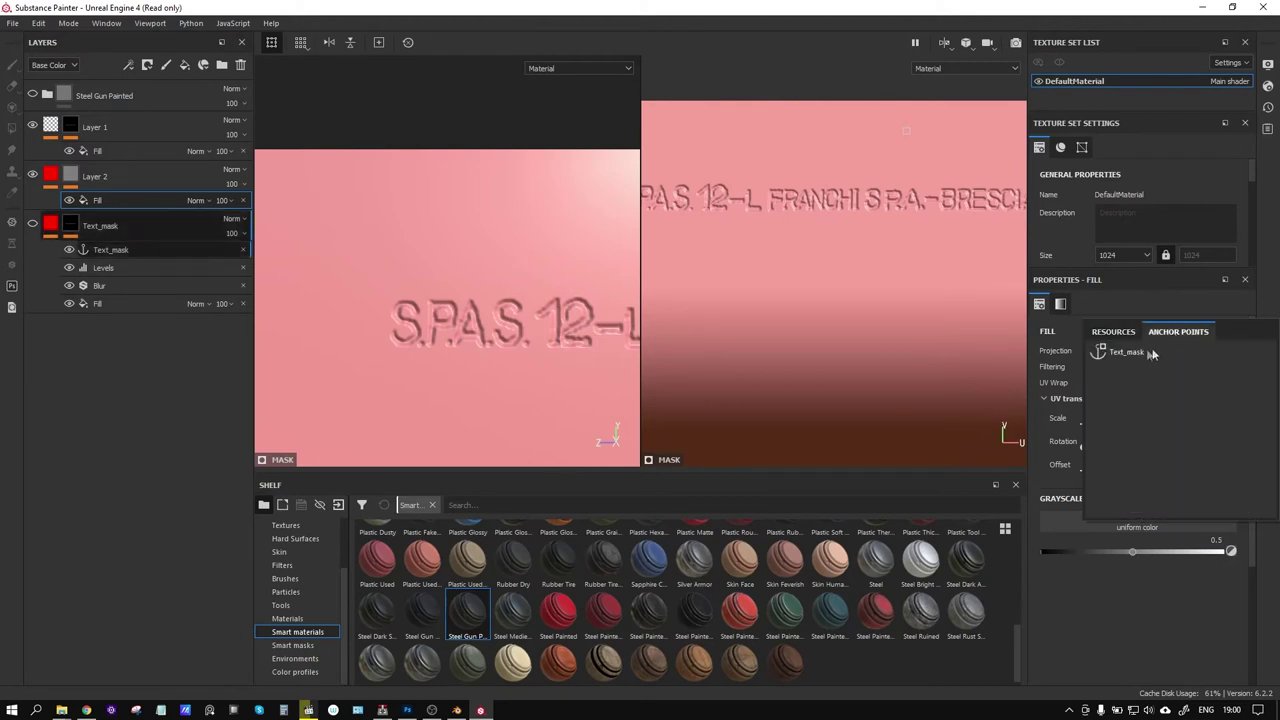
click(1150, 353)
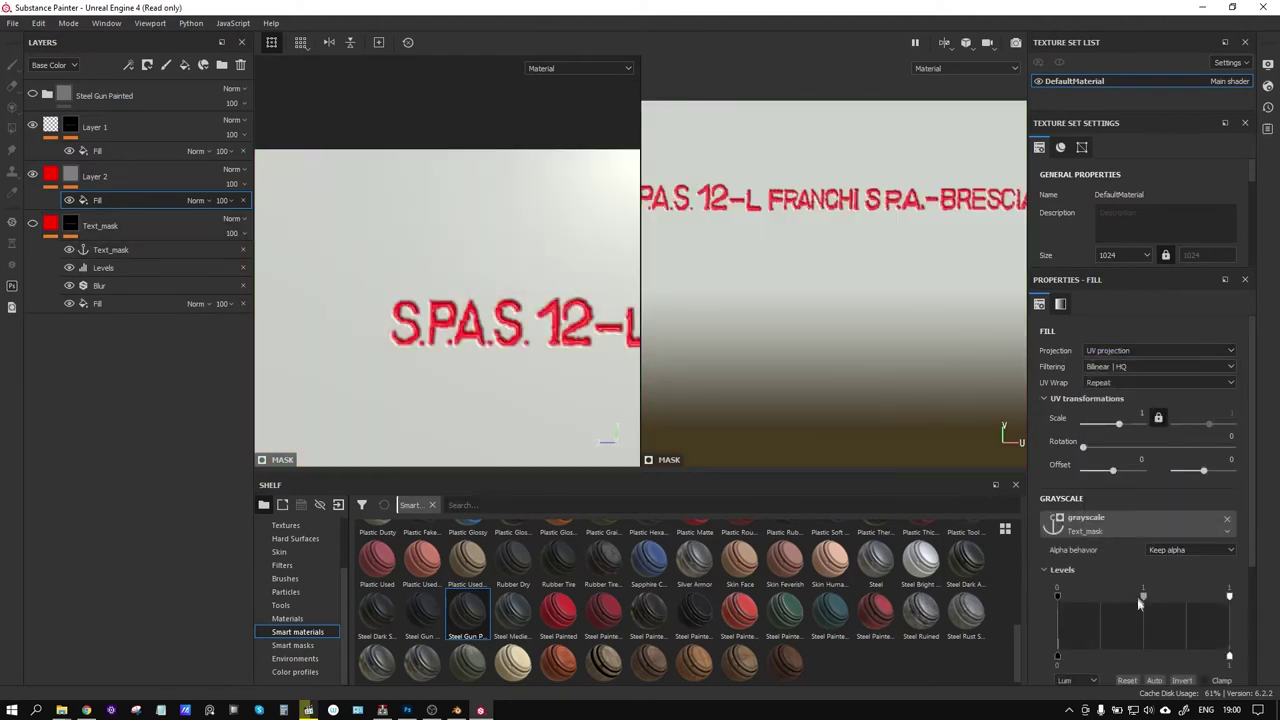
Add a Blur filter to Layer 2's mask
right_click(107, 201)
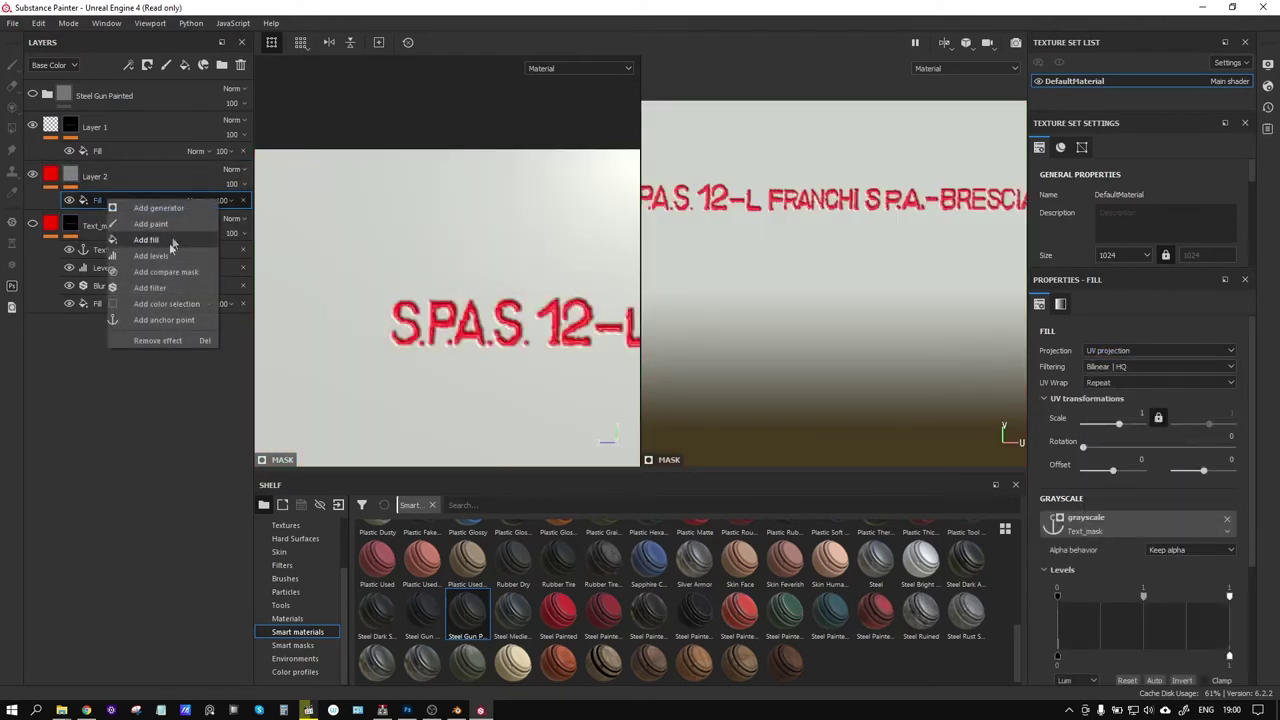
click(150, 287)
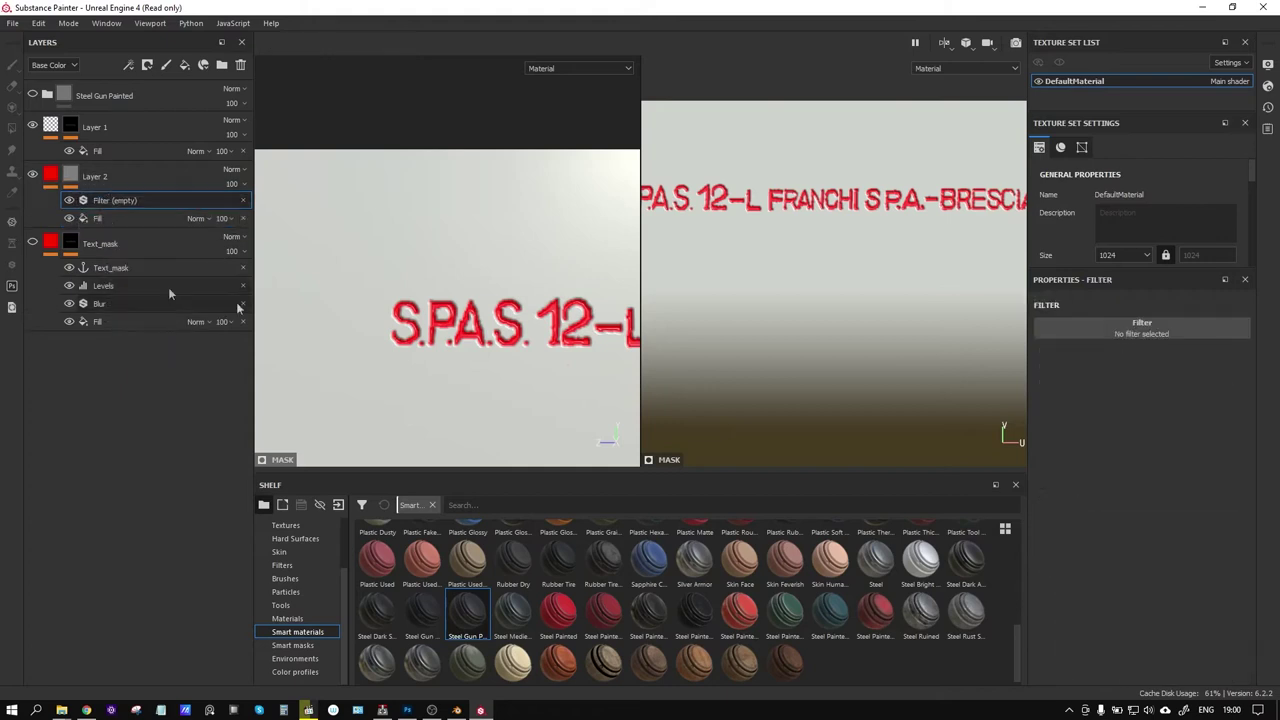
click(1148, 330)
click(1108, 372)
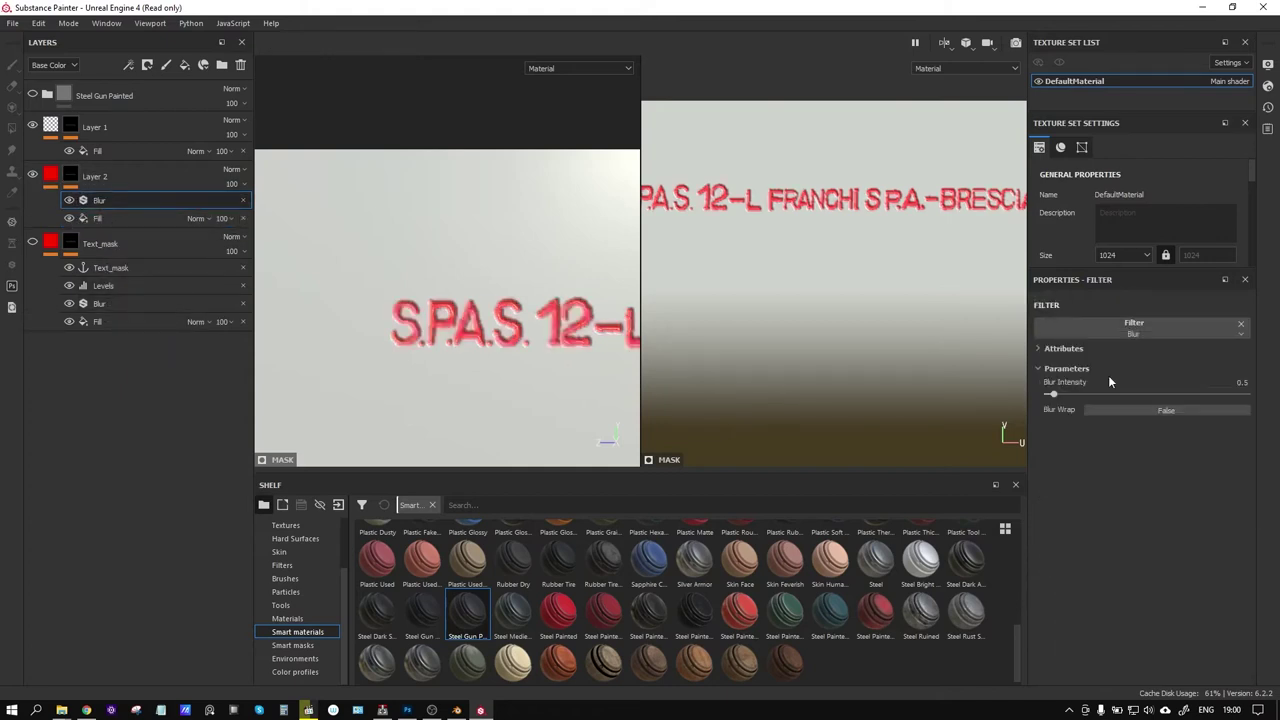
Increase the blur and add Levels above it, at about 0.011 and 0.13
drag(1052, 394, 1076, 397)
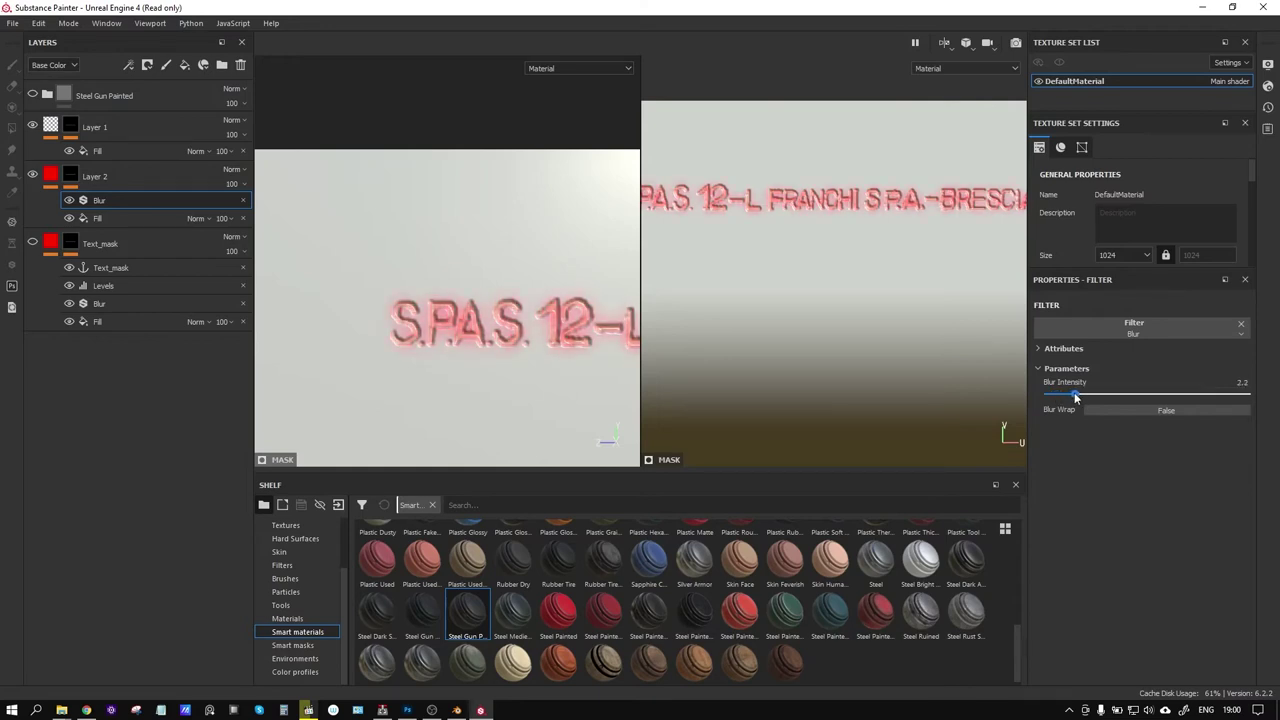
right_click(127, 201)
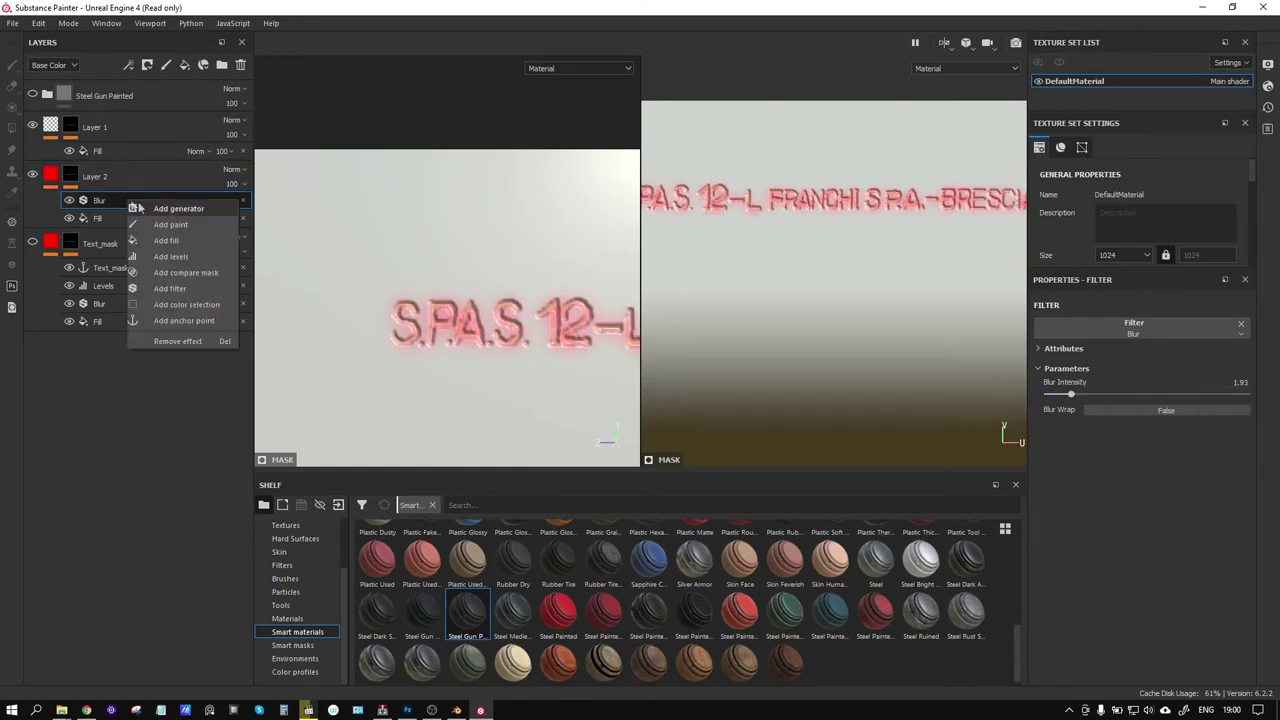
click(171, 256)
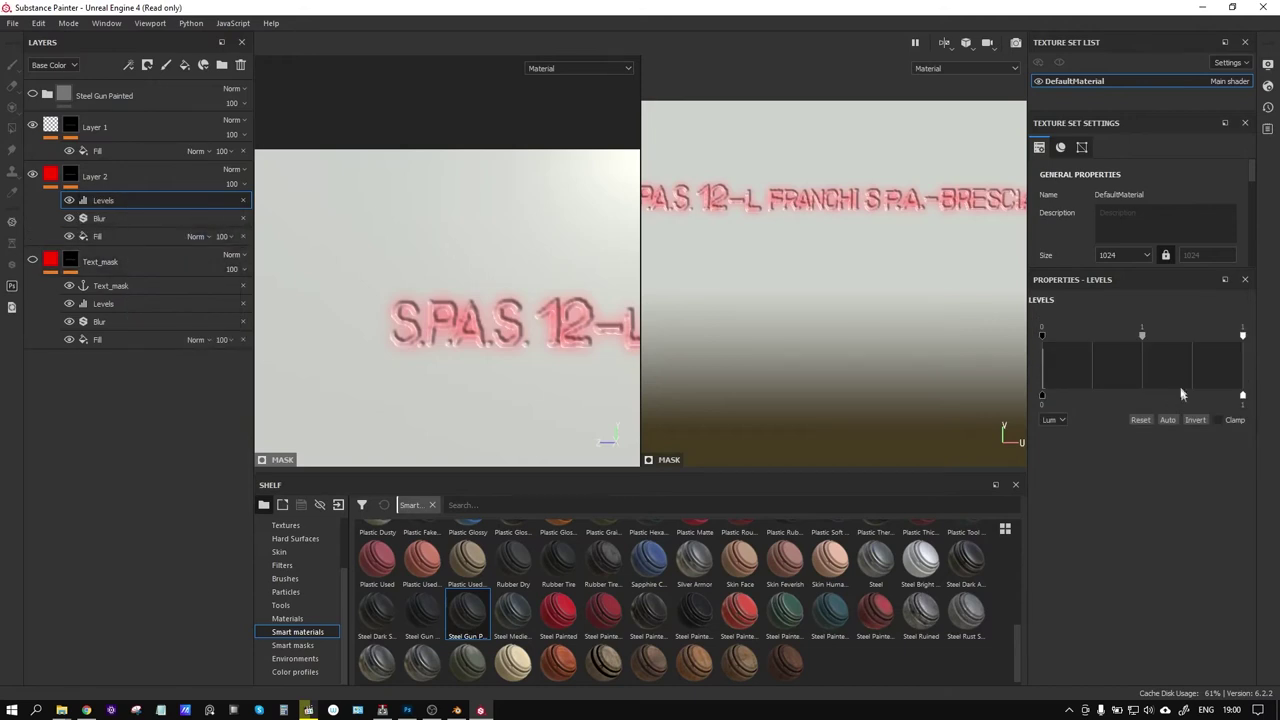
drag(1043, 338, 1049, 341)
mouse_move(1242, 338)
mouse_down()
mouse_move(1028, 334)
mouse_move(1069, 341)
mouse_up()
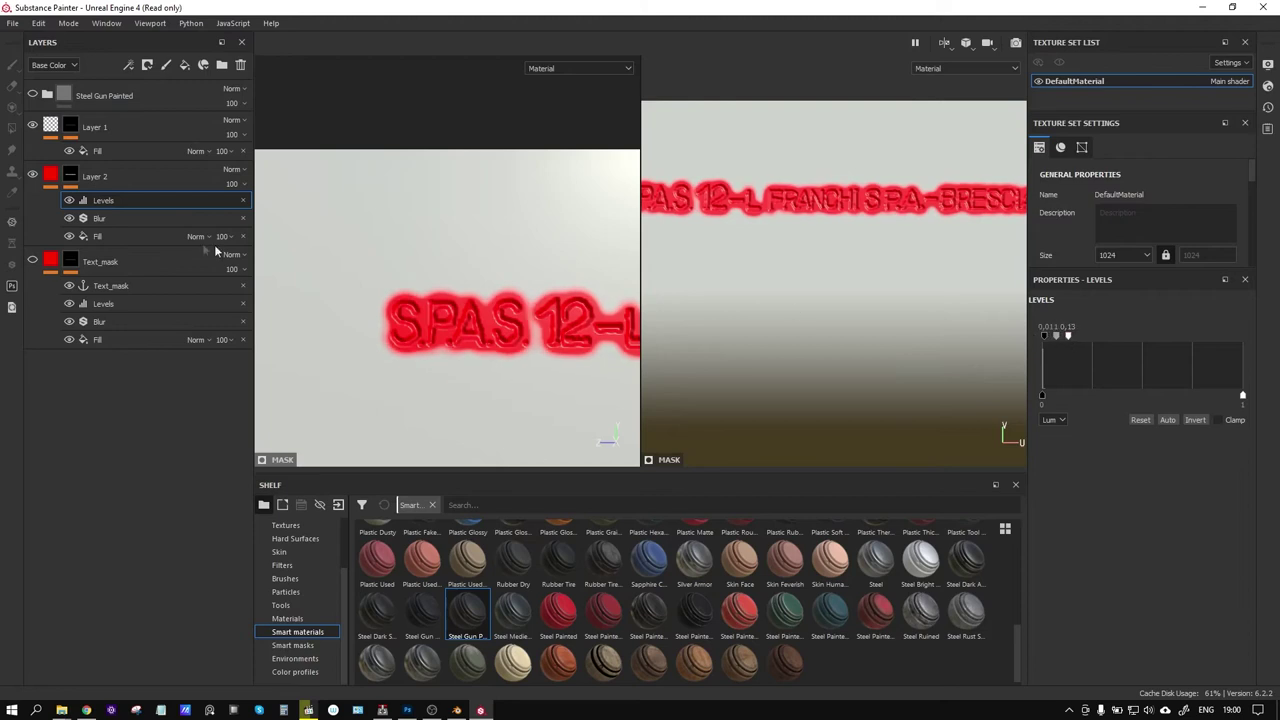
Lower the Blur intensity on Layer 2's red glow to about 1.34
click(100, 218)
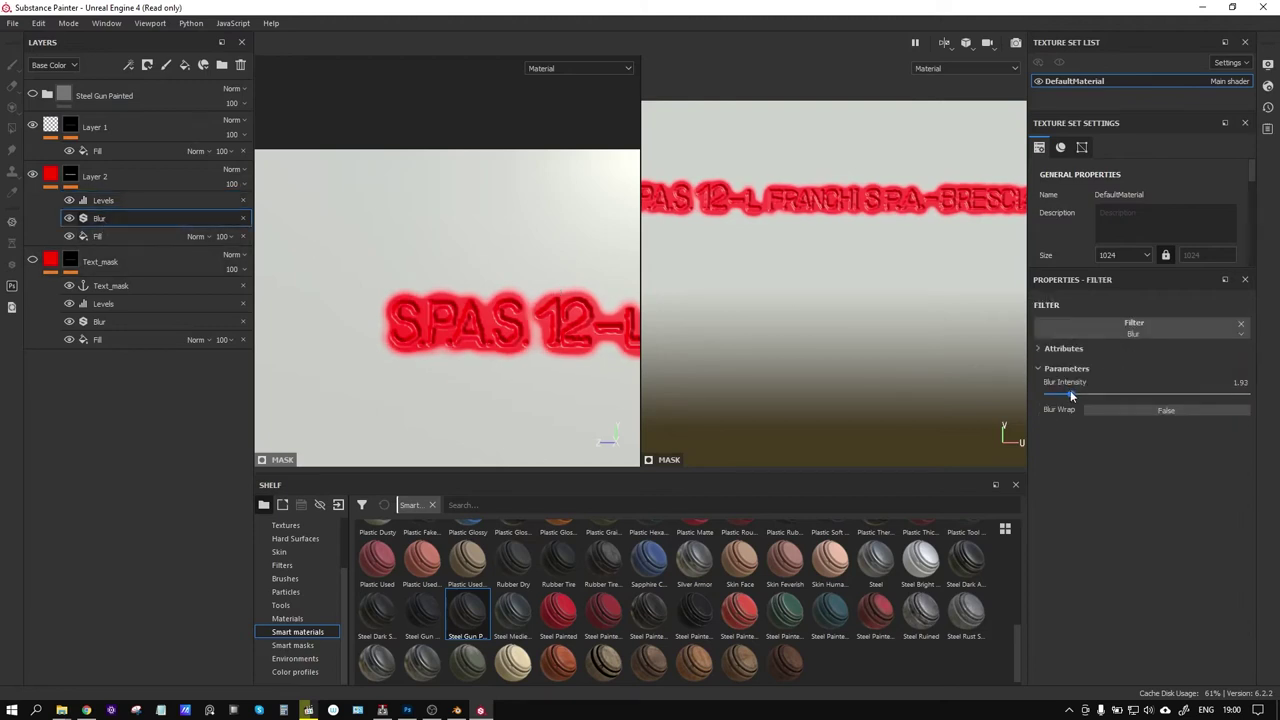
drag(1071, 396, 1064, 395)
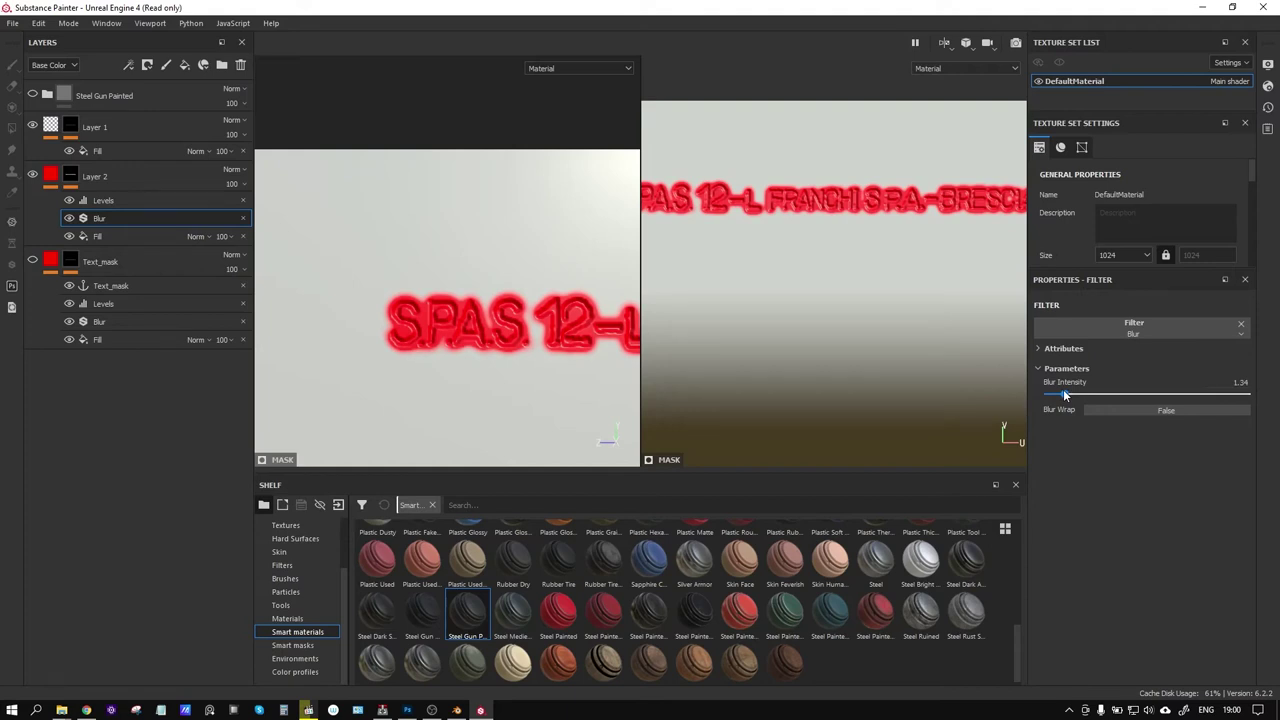
click(110, 201)
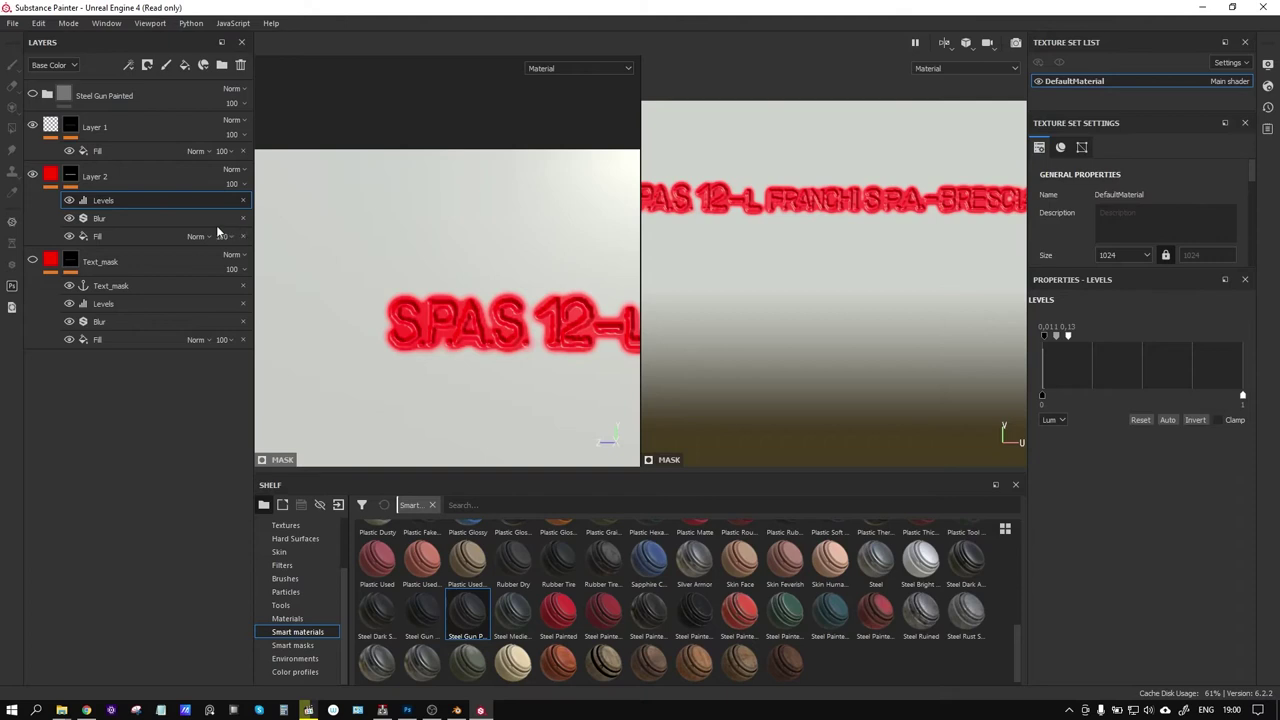
Add a fill in Layer 2 sourced from Text_mask with Subtract blend mode
right_click(116, 203)
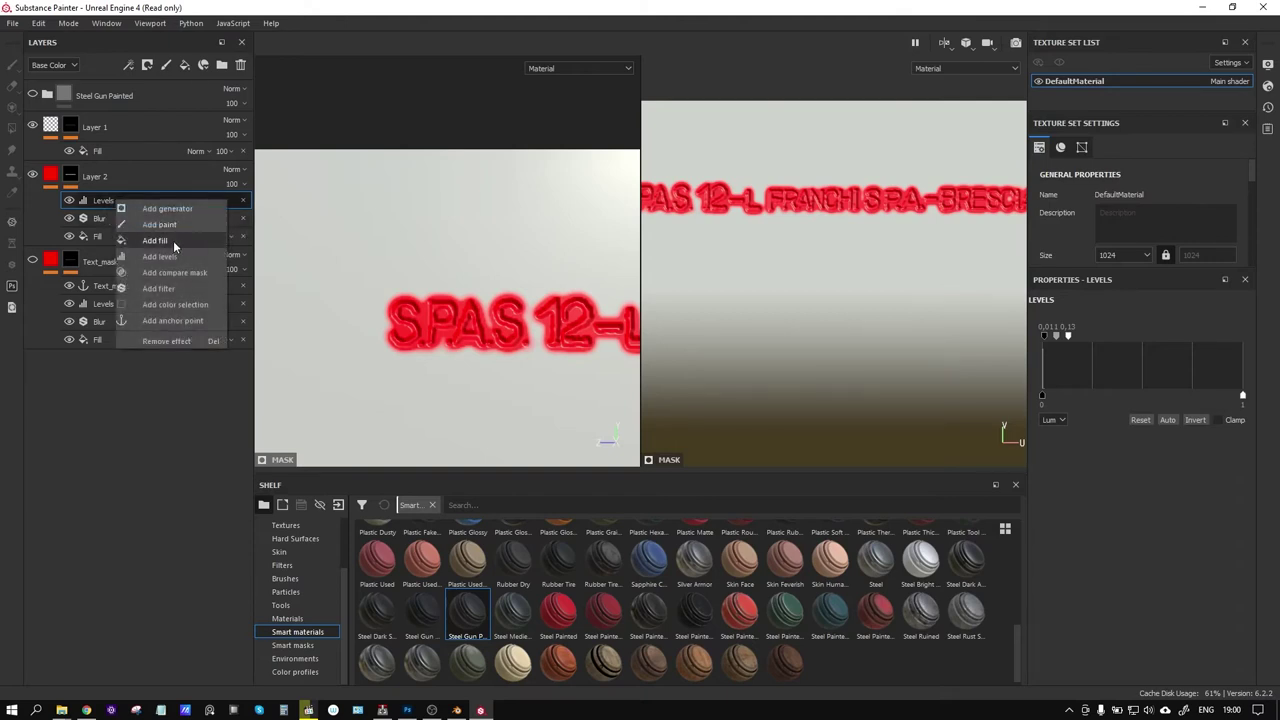
click(173, 240)
click(1109, 513)
click(1170, 334)
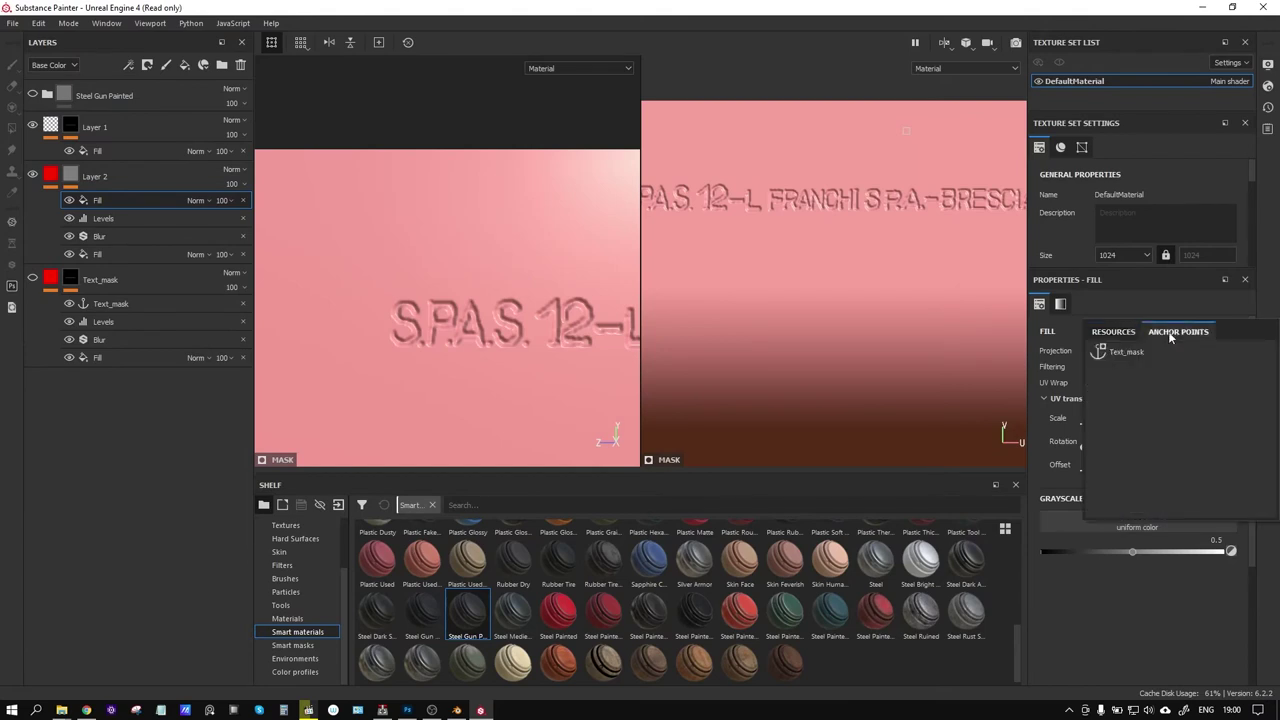
click(1142, 349)
click(196, 201)
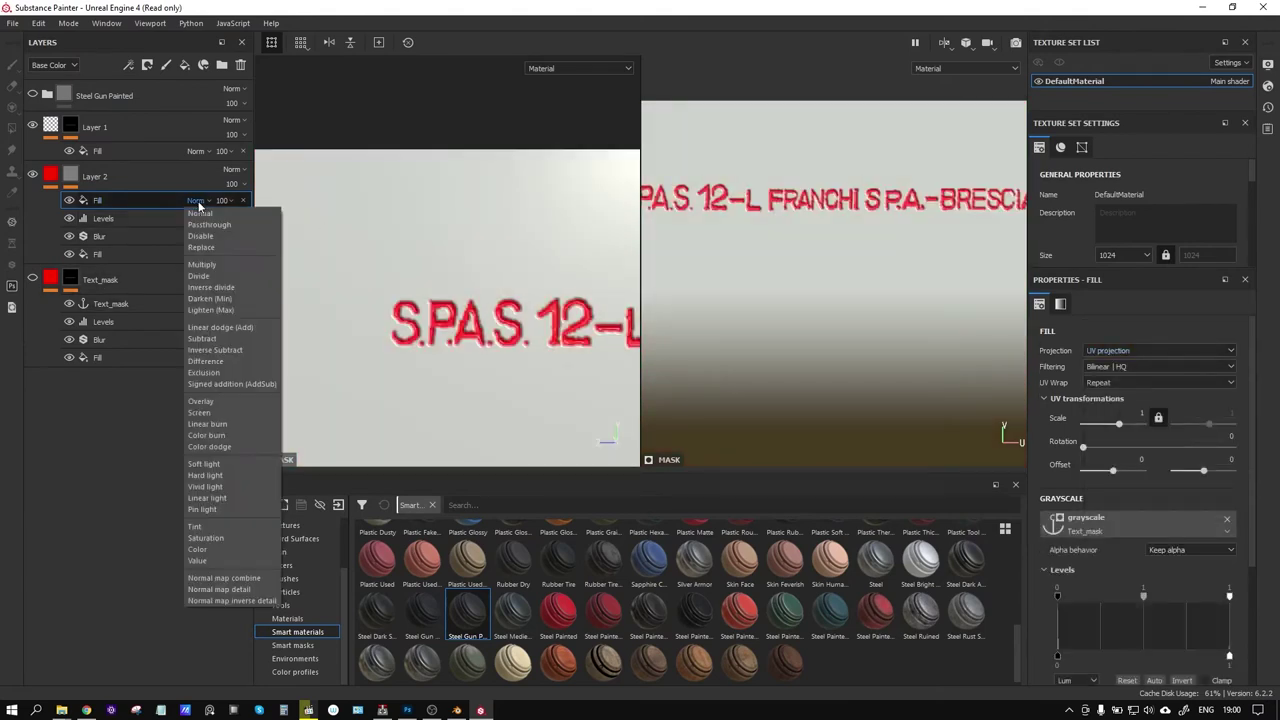
click(225, 338)
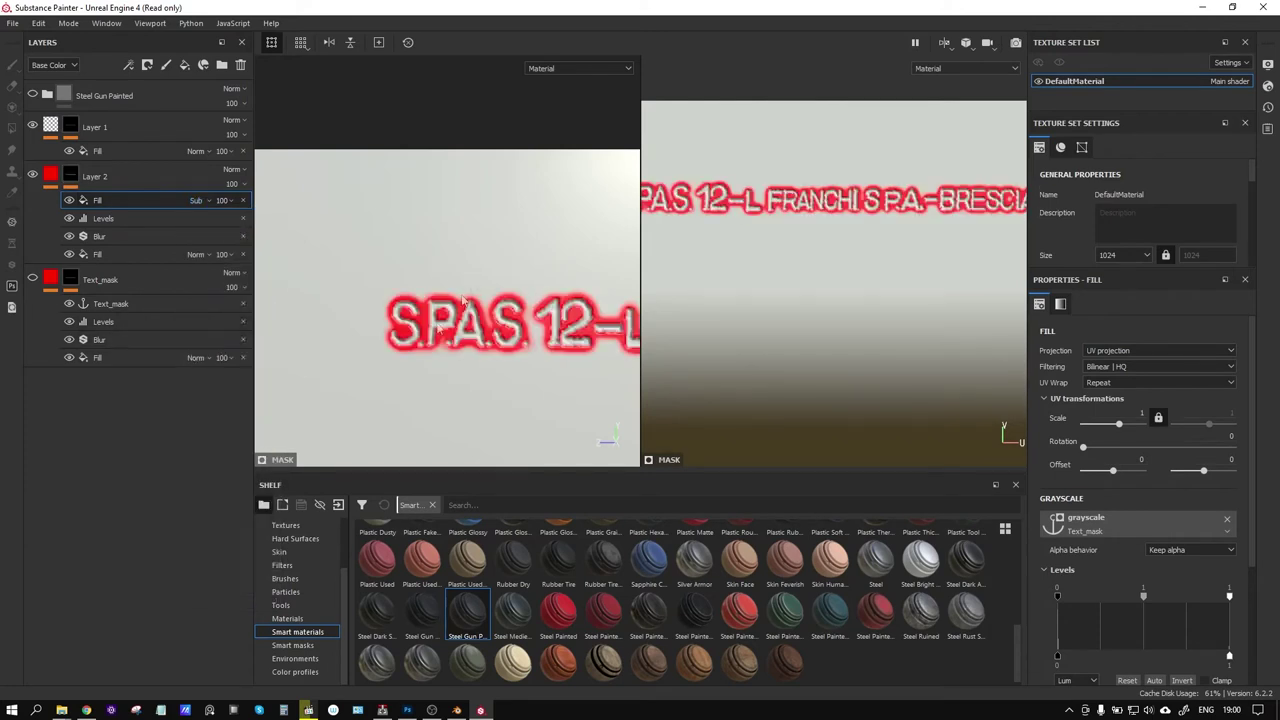
Lower the mask Levels output maximum and shift the input to thin the glow
scroll(465, 300, up, 3)
scroll(445, 315, up, 3)
click(117, 222)
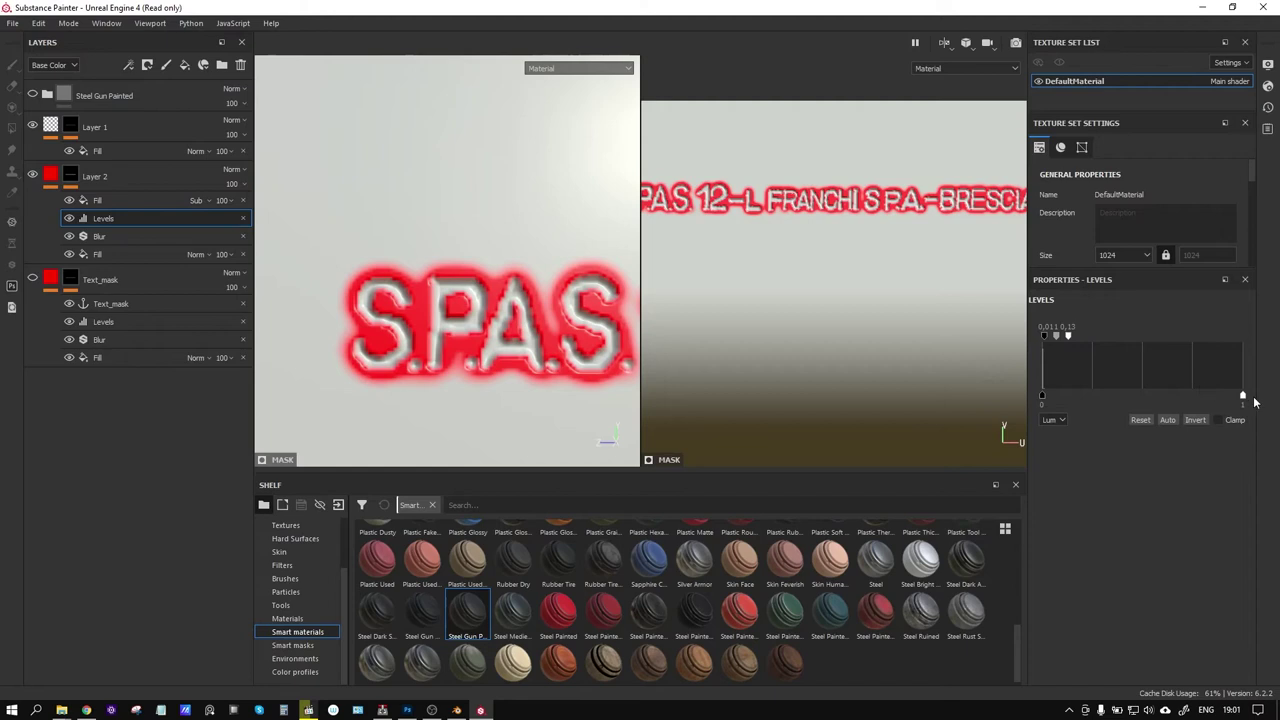
mouse_move(1243, 399)
mouse_down()
mouse_move(1117, 399)
mouse_move(1136, 395)
mouse_up()
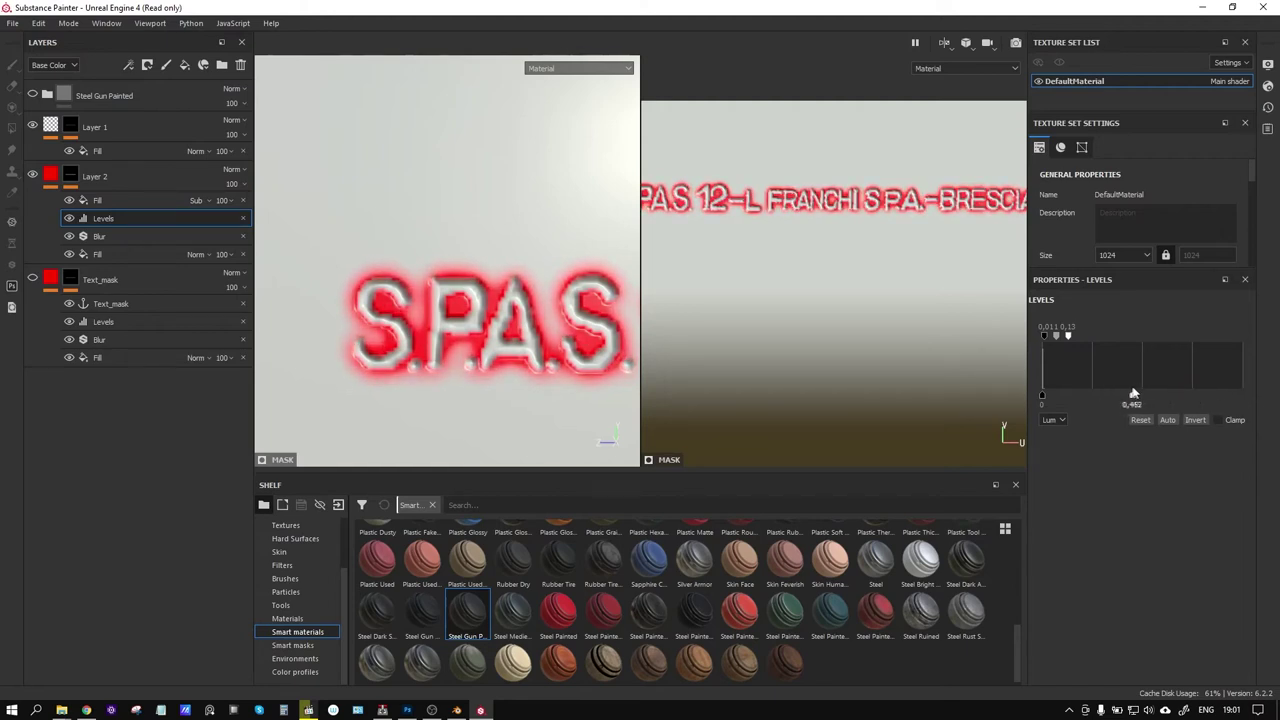
drag(1043, 398, 993, 396)
drag(1136, 402, 1108, 402)
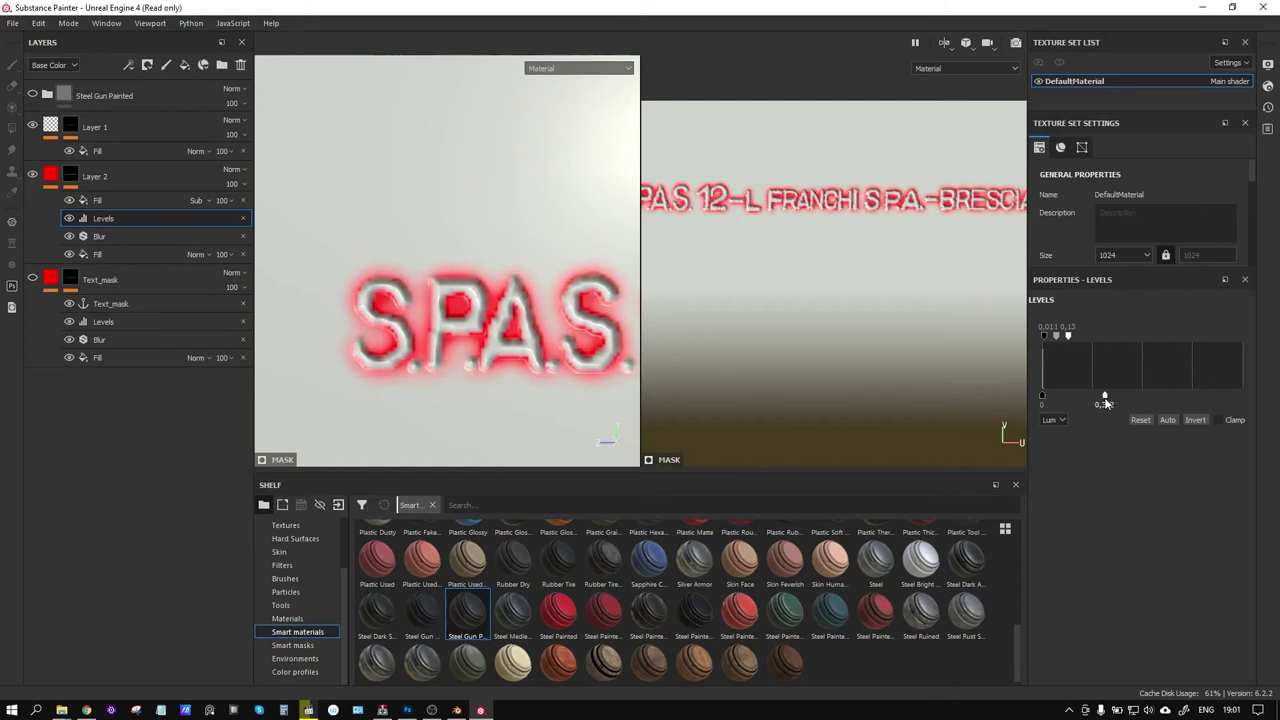
click(118, 201)
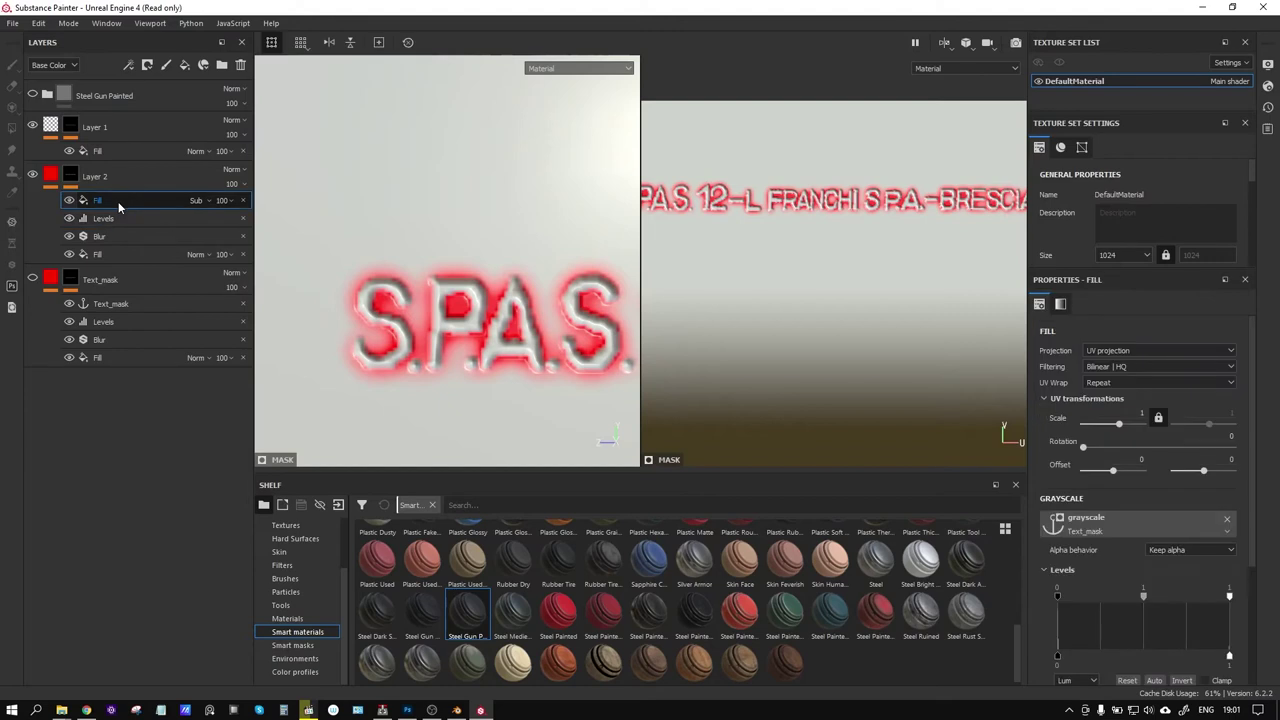
Add an anchor point named Text_glow above Layer 2's fill, then hide Layer 2
right_click(118, 201)
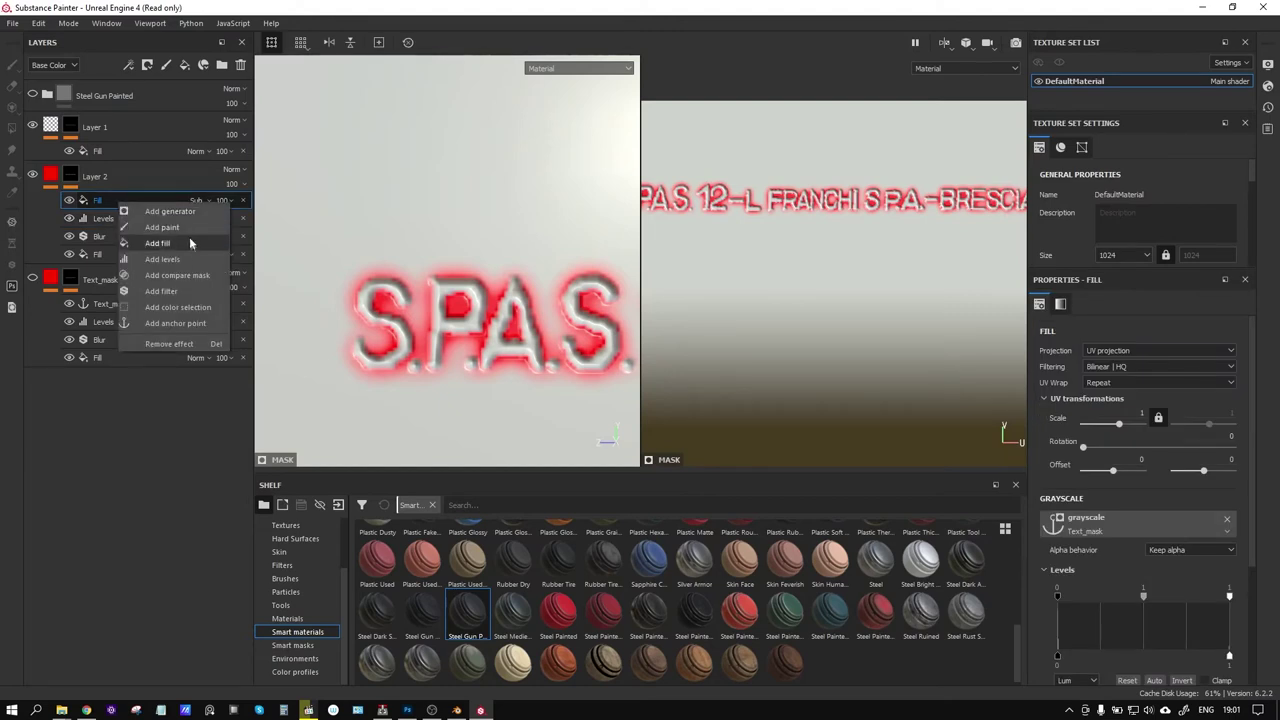
click(177, 323)
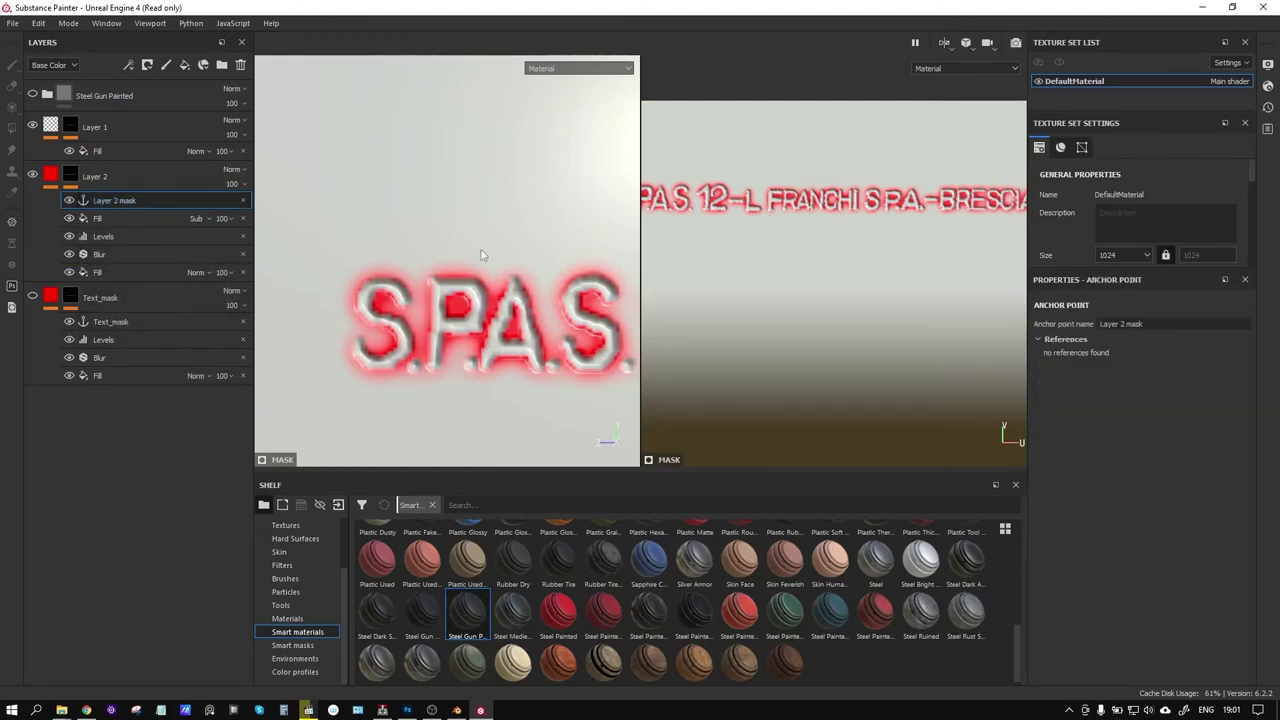
drag(1159, 325, 1042, 333)
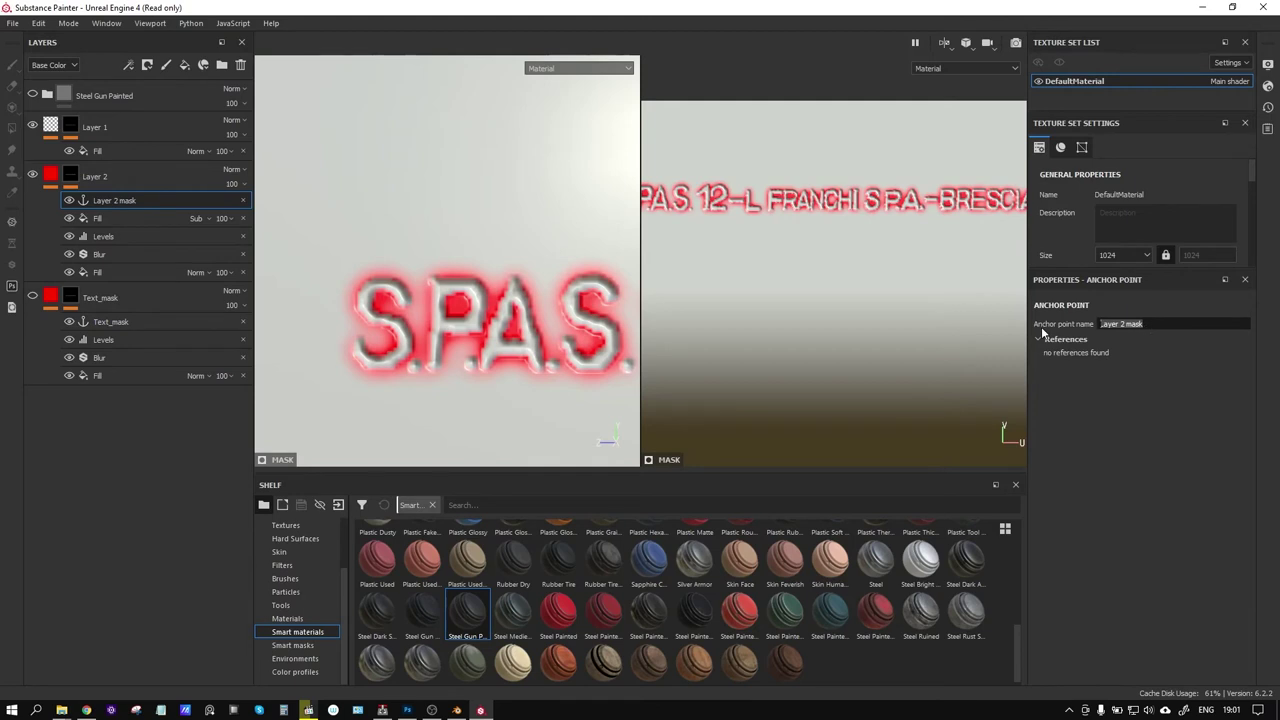
text(Text_glow)
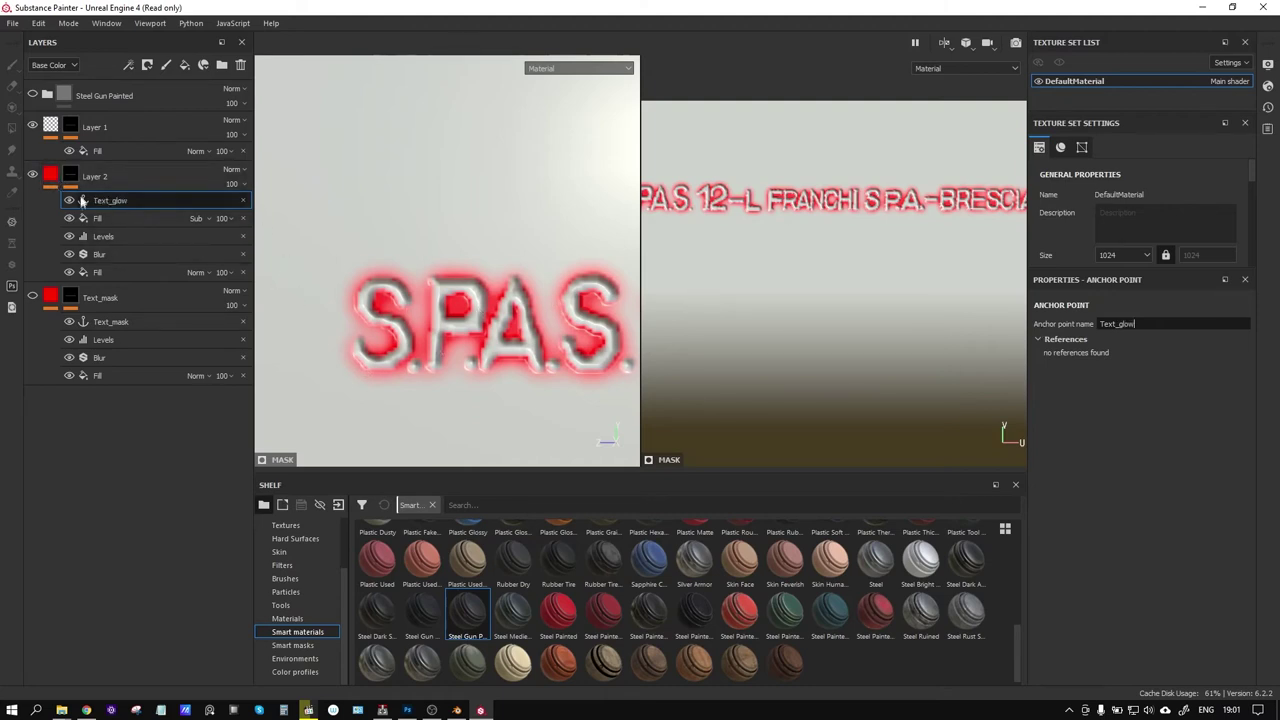
click(33, 176)
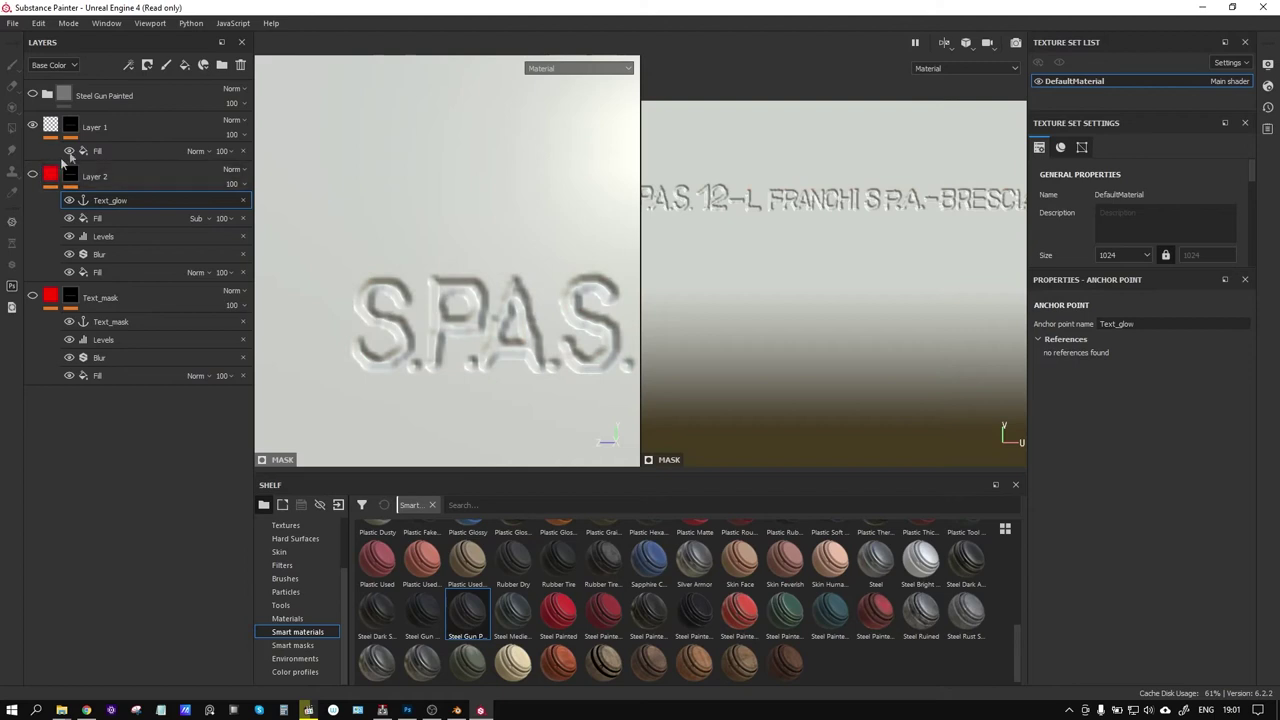
Rename Layer 1 to height_minus
click(123, 125)
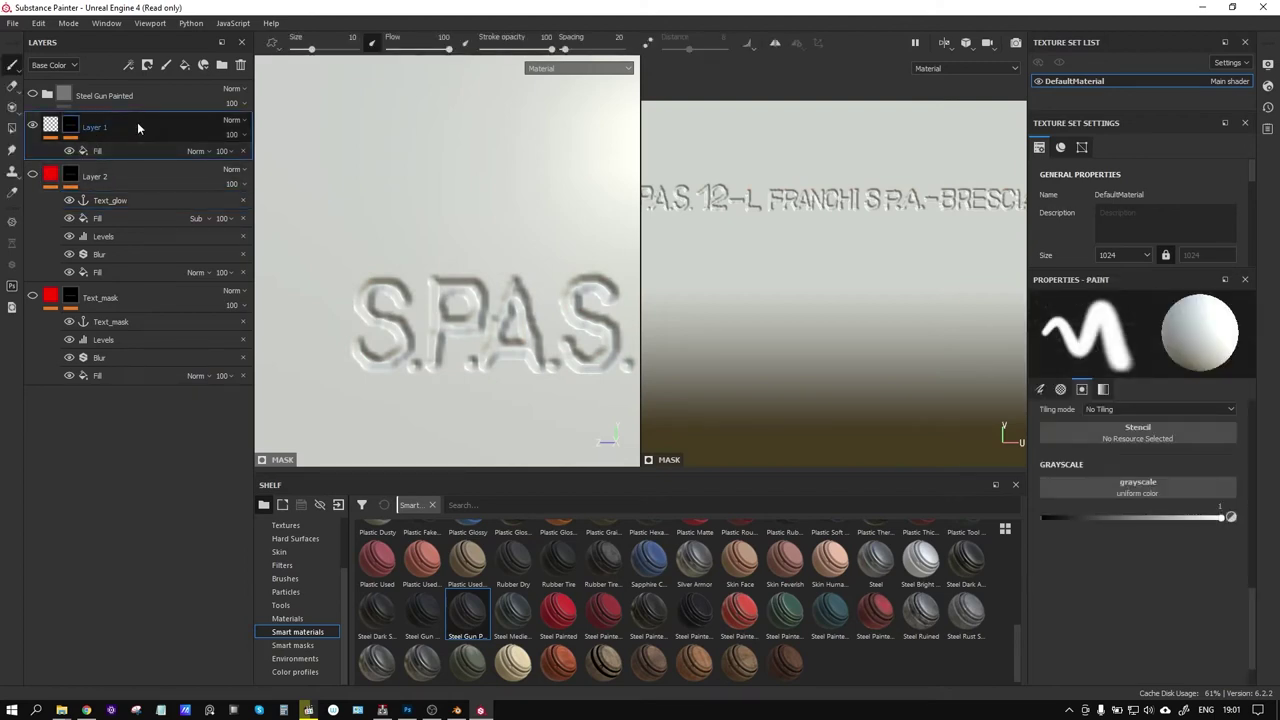
double_click(110, 128)
text(s)
key(Return)
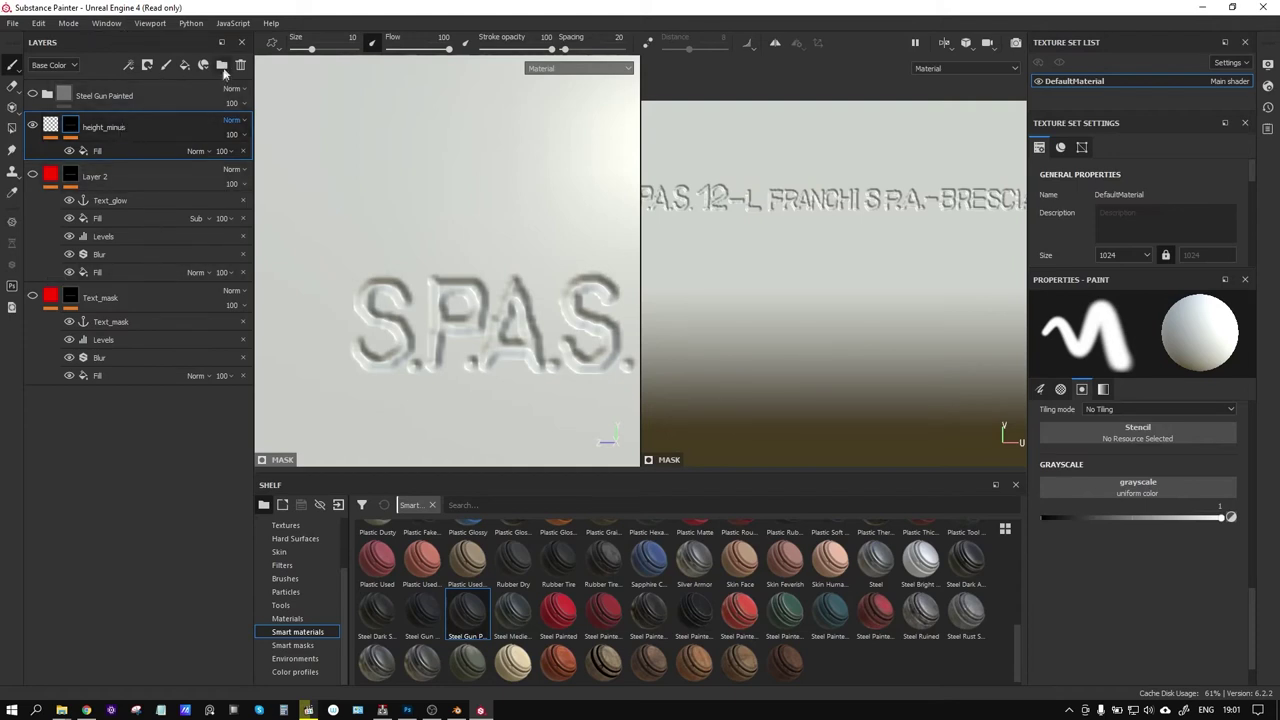
Add a height-only fill layer at height 0.0876 named height_plus
click(166, 66)
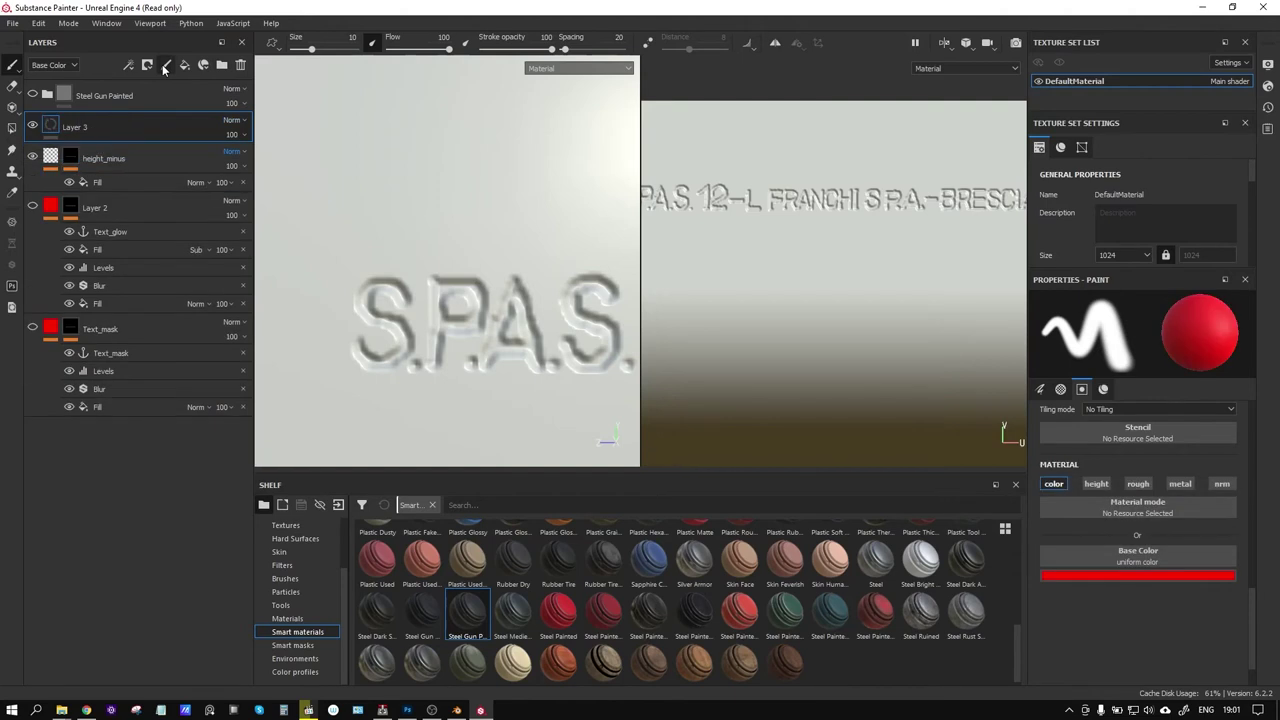
right_click(50, 126)
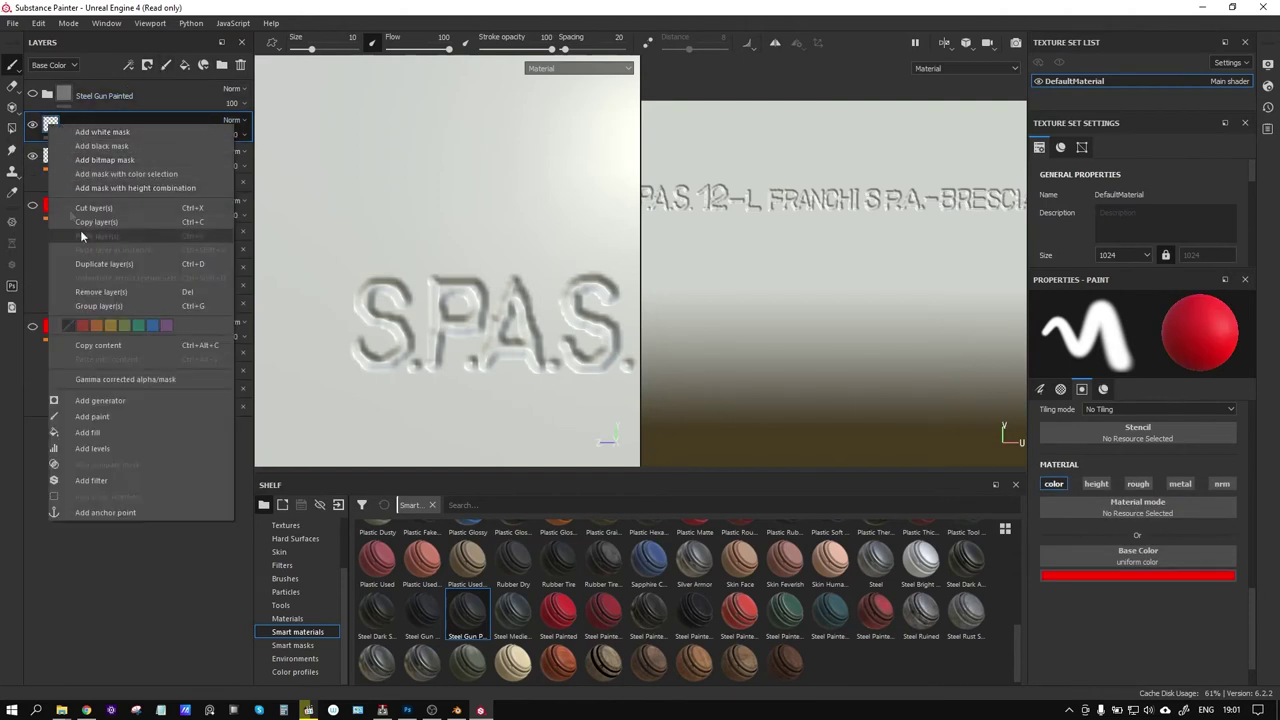
click(109, 430)
click(1054, 517)
click(1138, 517)
click(1180, 517)
click(1222, 517)
click(1140, 620)
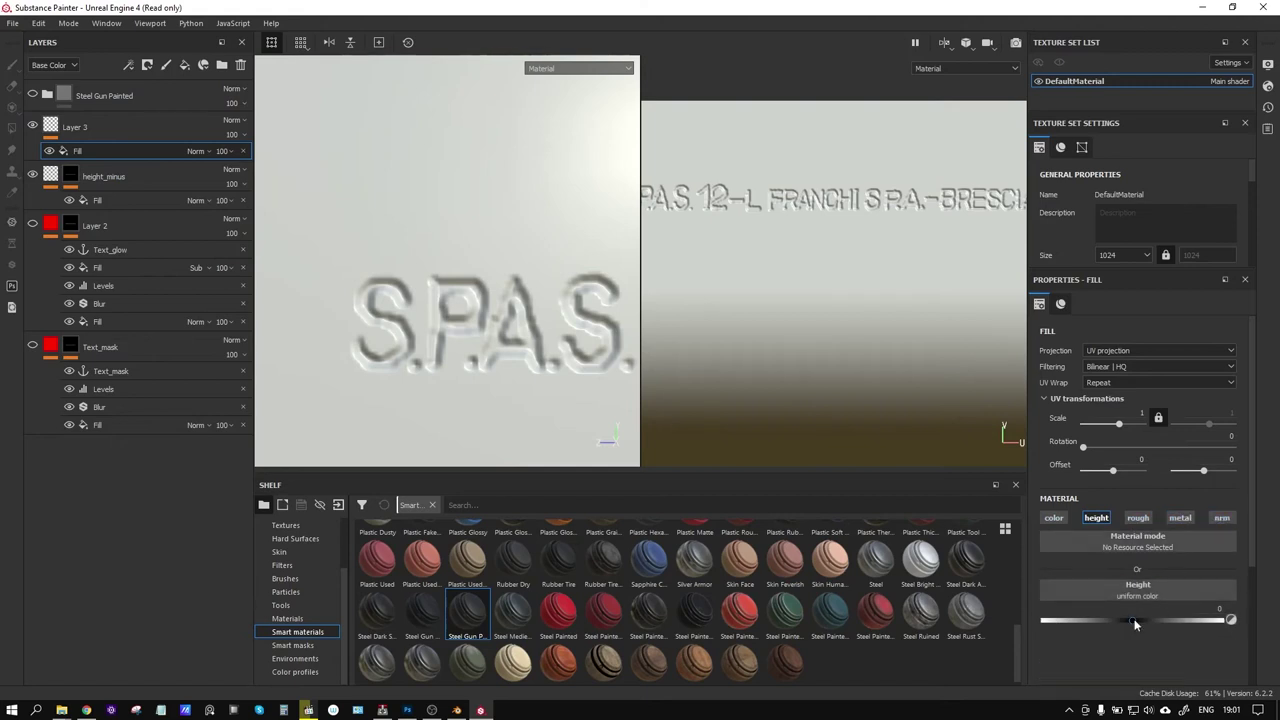
double_click(89, 128)
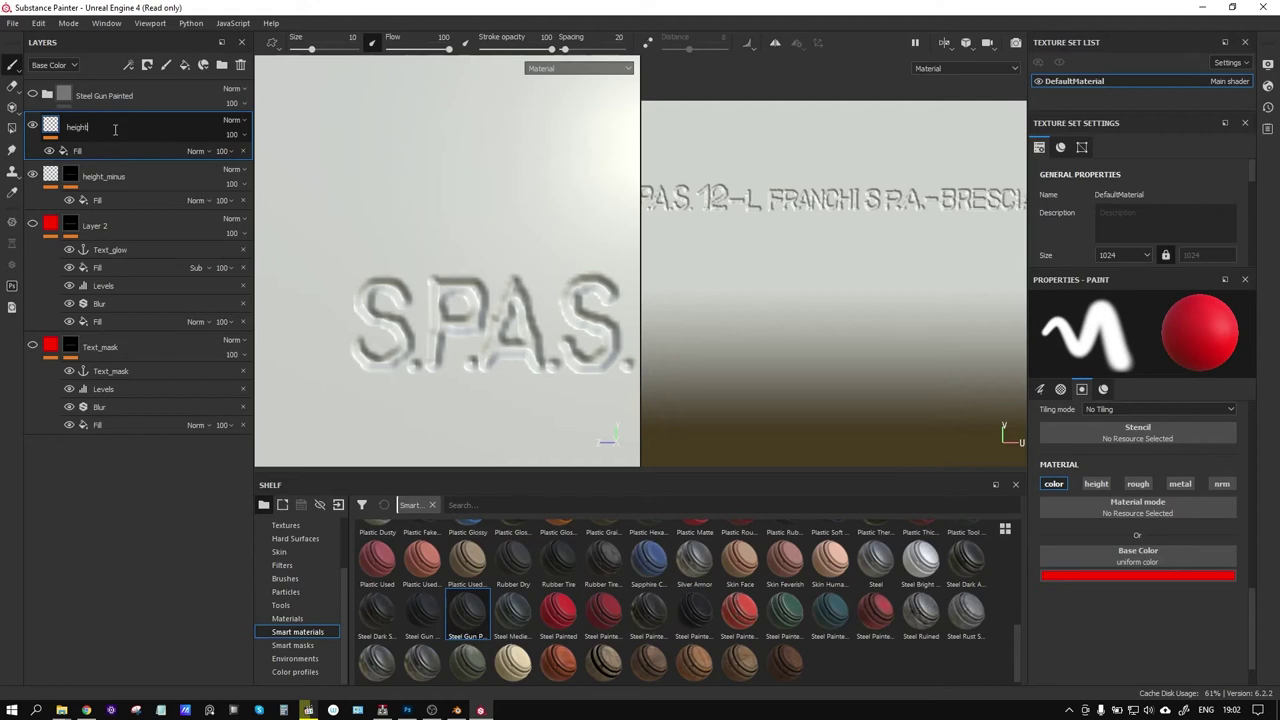
text(height_plus)
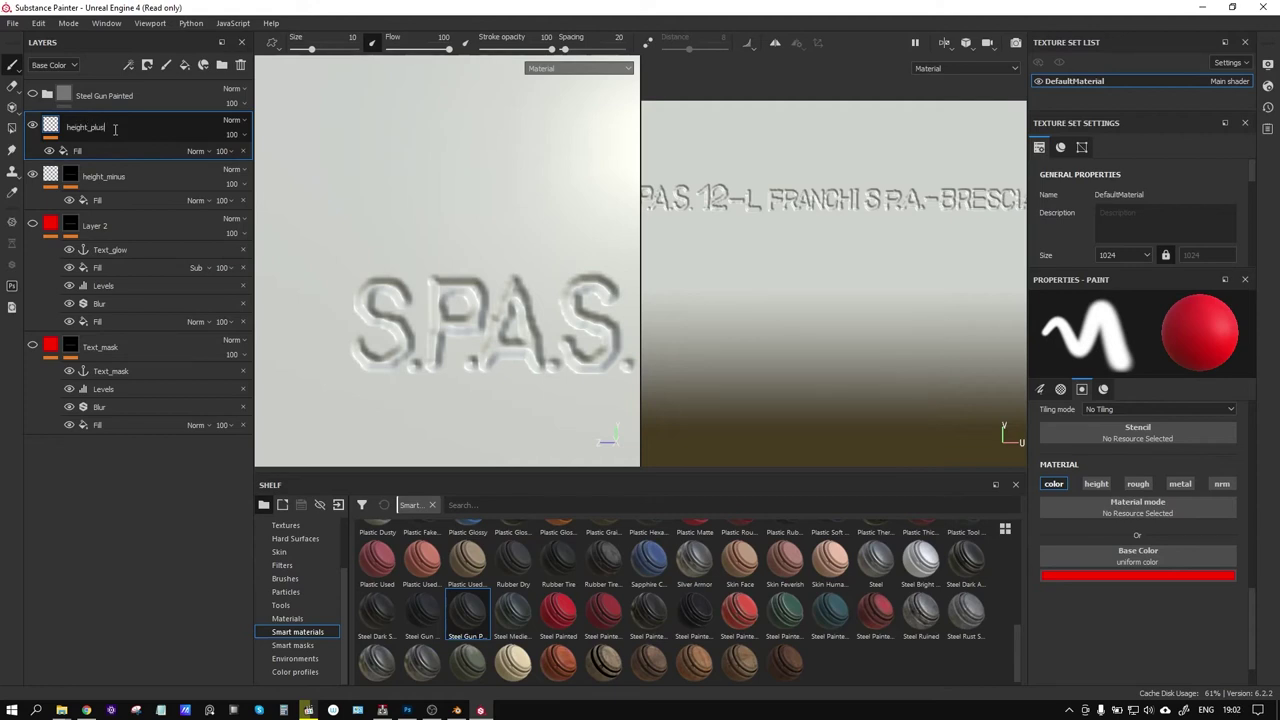
key(Return)
Give height_plus a black mask containing a fill
right_click(90, 133)
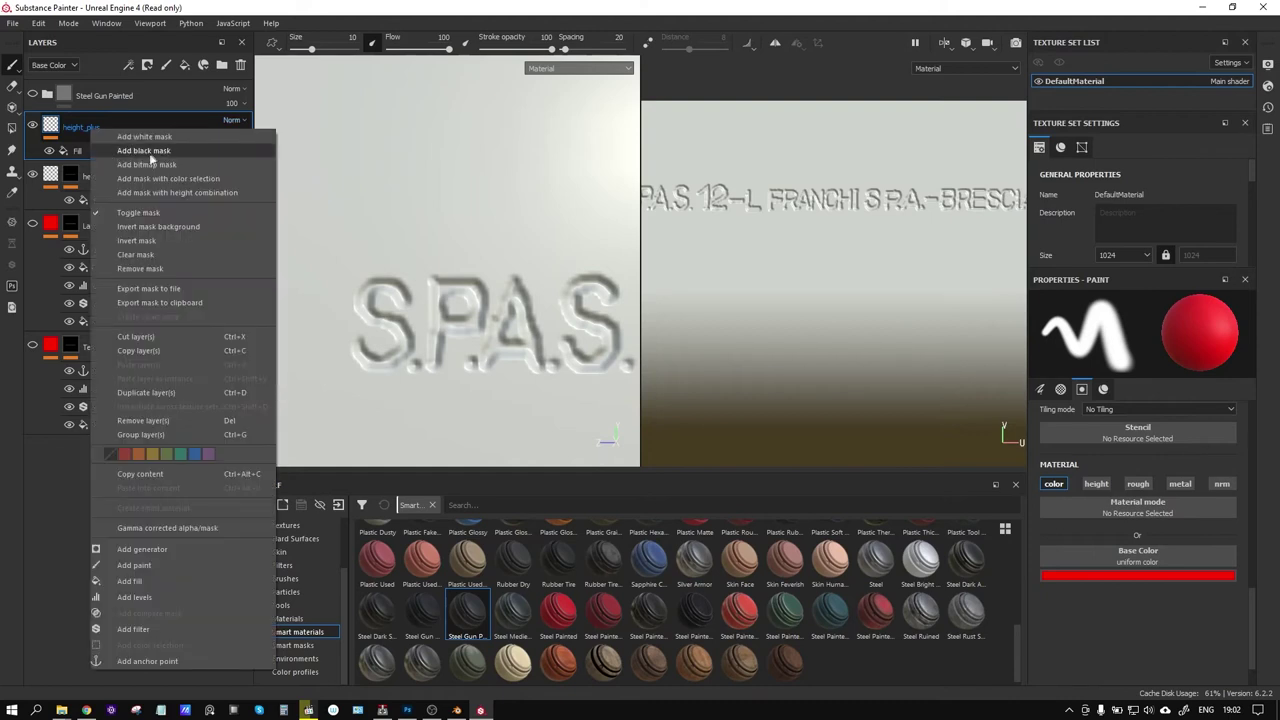
click(152, 150)
right_click(77, 127)
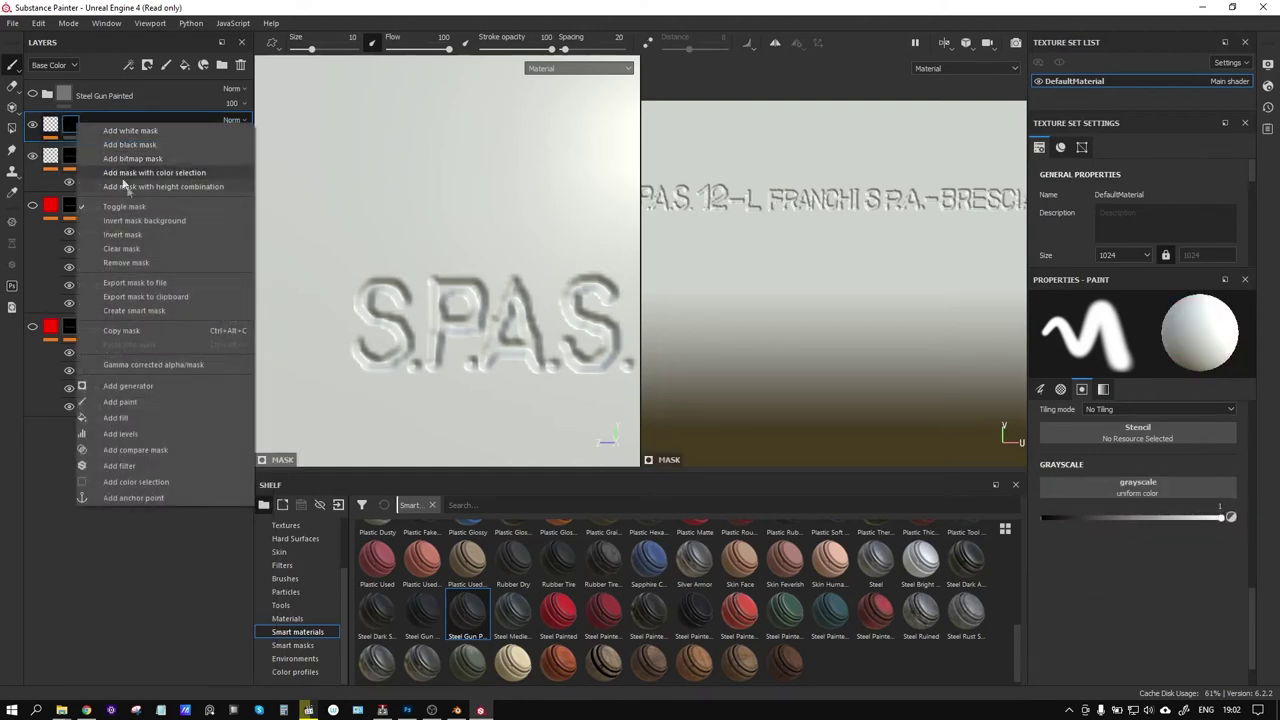
click(144, 418)
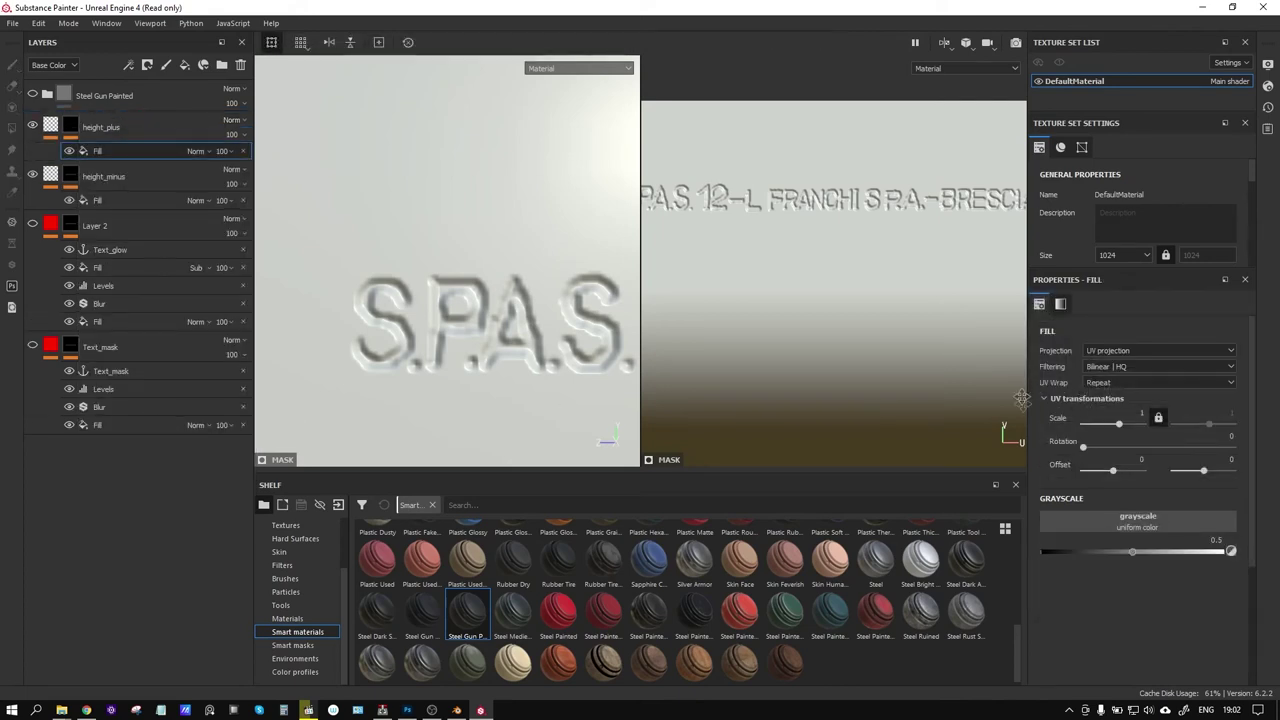
Set the mask fill's grayscale source to the Text_glow anchor point
click(1117, 520)
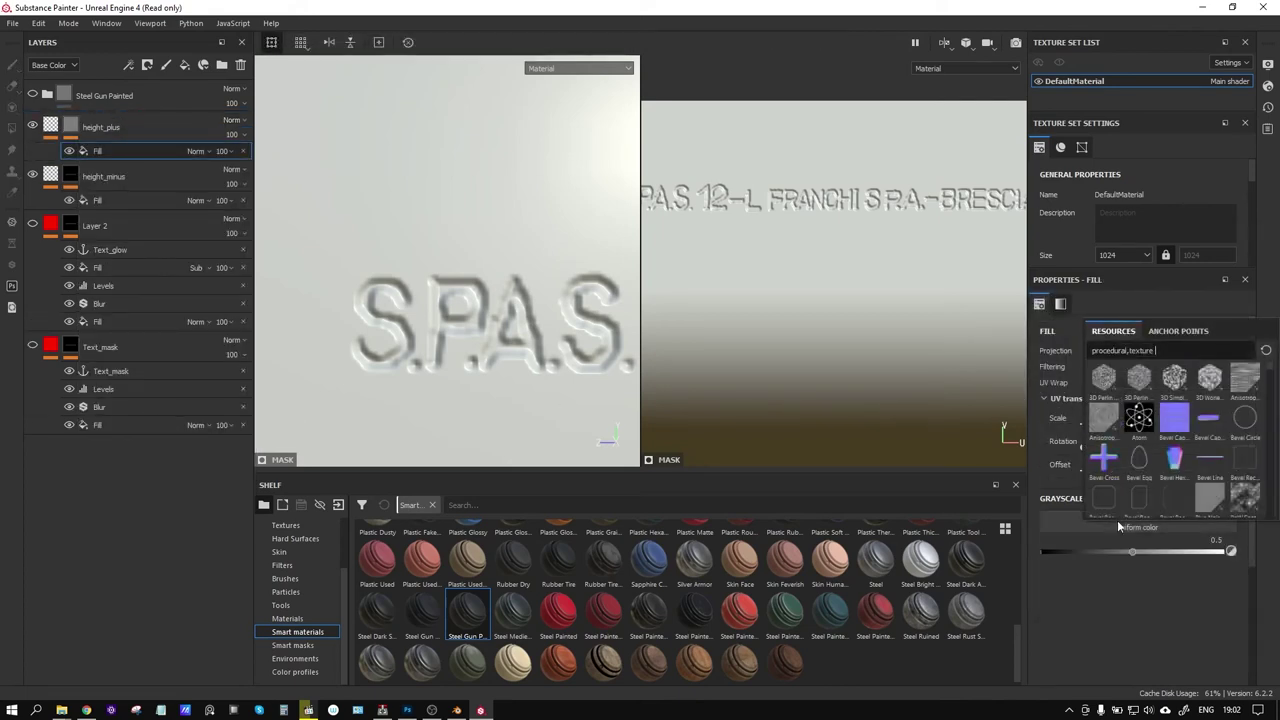
click(1177, 333)
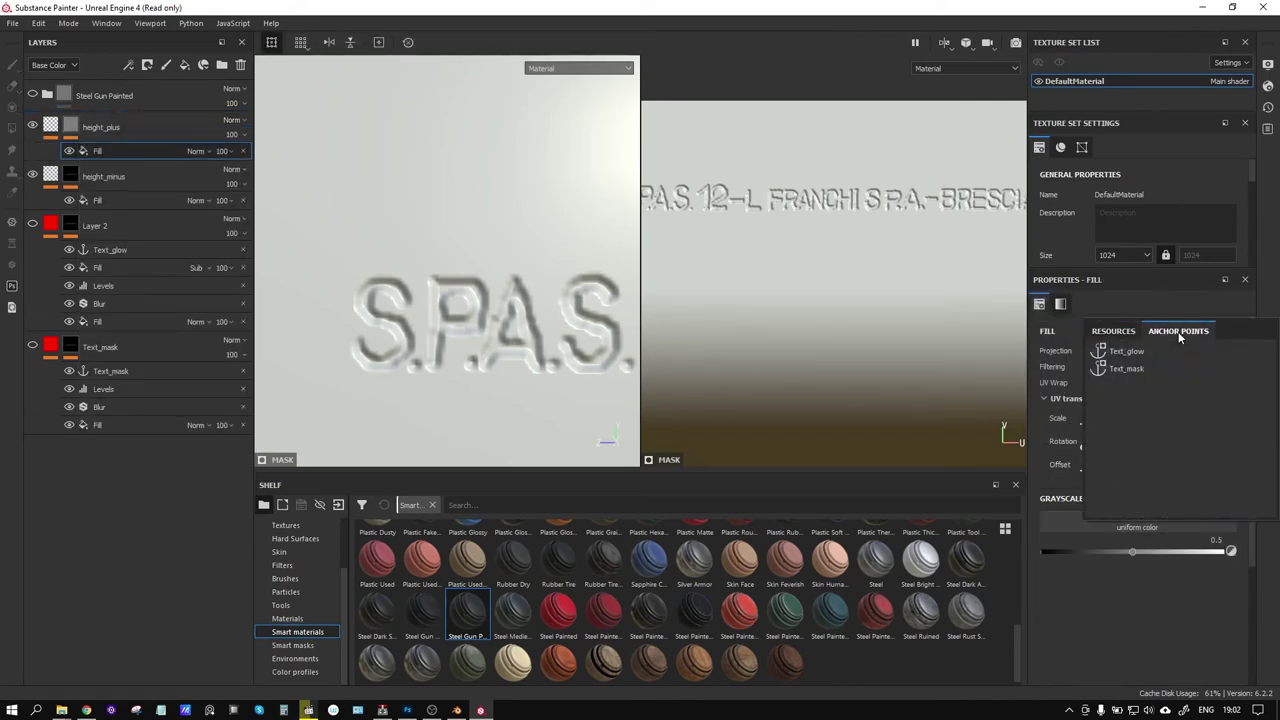
click(1126, 352)
mouse_move(520, 300)
alt+mouse_down()
mouse_move(603, 316)
mouse_move(534, 303)
mouse_move(538, 318)
mouse_move(523, 320)
alt+mouse_up()
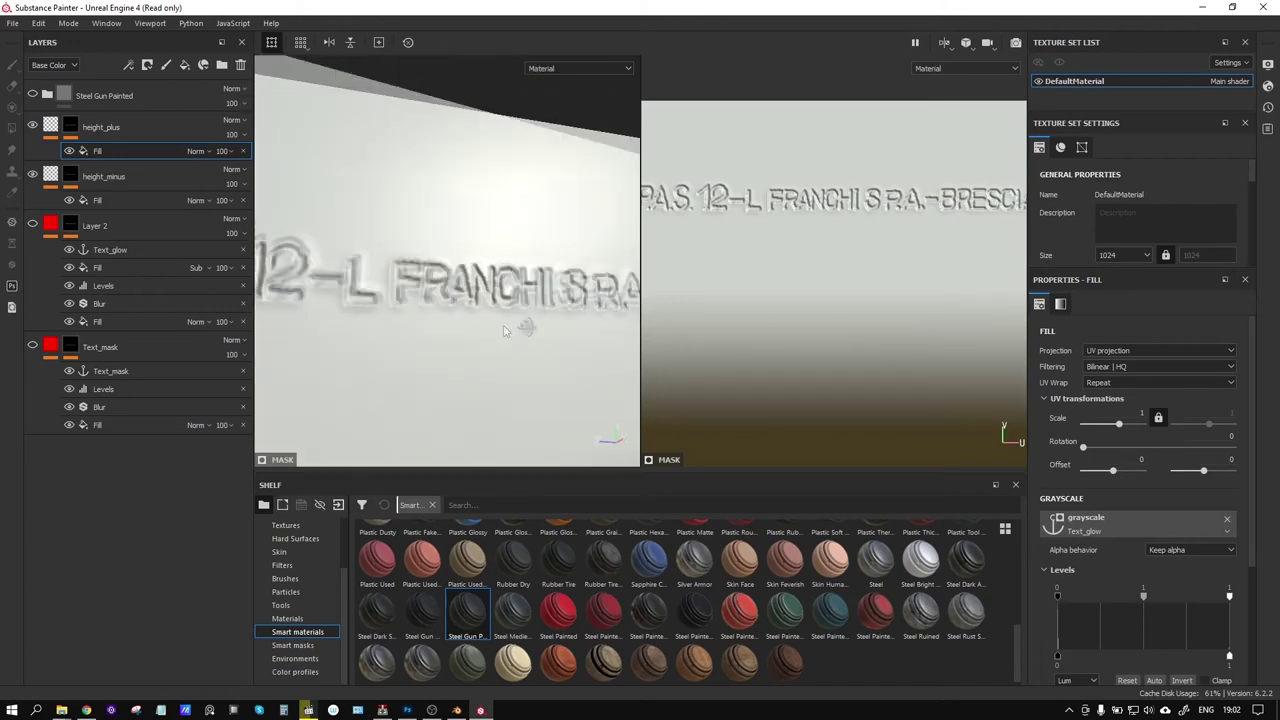
click(944, 43)
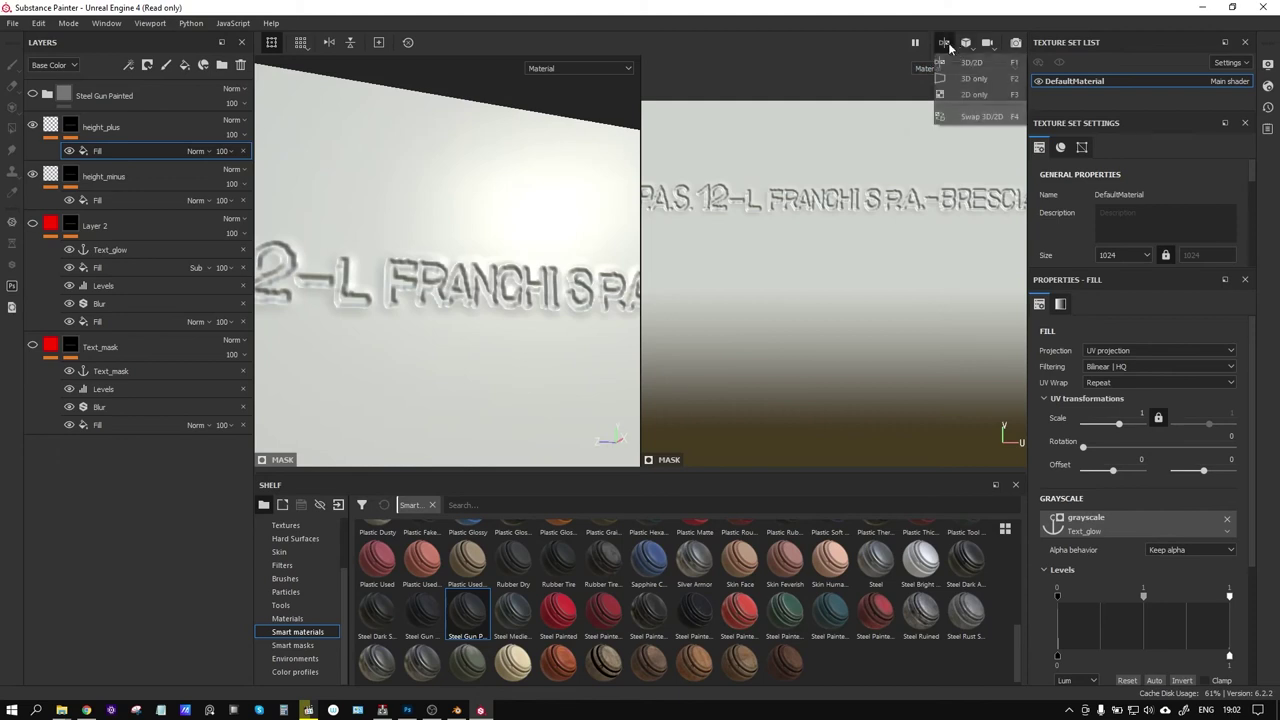
Tighten the height_plus mask levels to about 0.469, checking the raised rim in 3D-only view
click(945, 77)
mouse_move(487, 295)
alt+mouse_down()
mouse_move(658, 316)
mouse_move(845, 297)
mouse_move(755, 335)
mouse_move(815, 334)
alt+mouse_up()
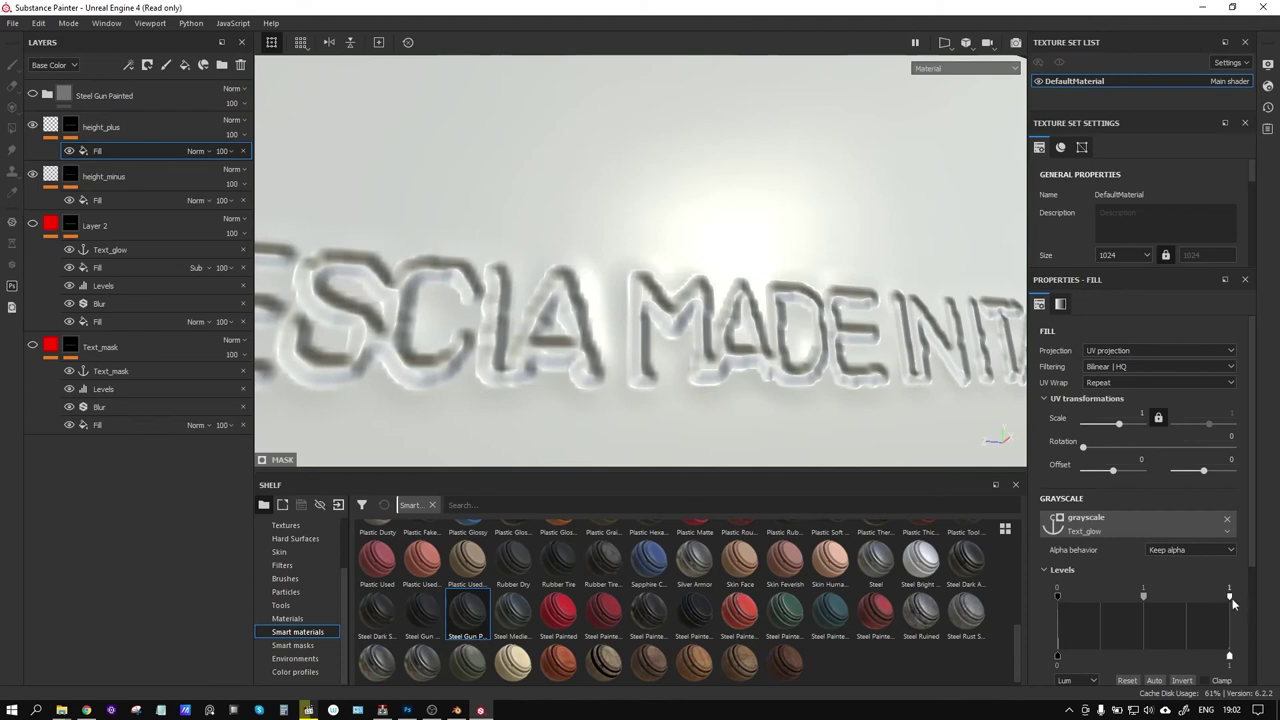
drag(1227, 598, 1124, 594)
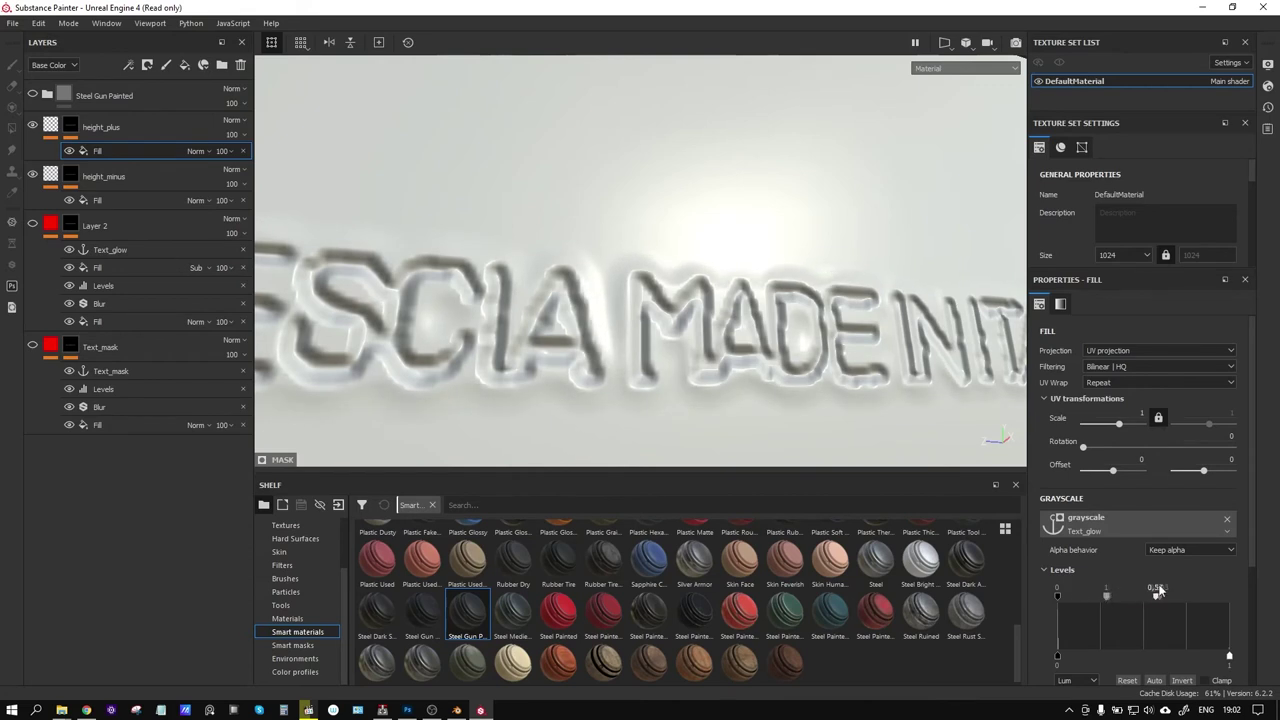
scroll(614, 300, up, 3)
scroll(624, 300, down, 3)
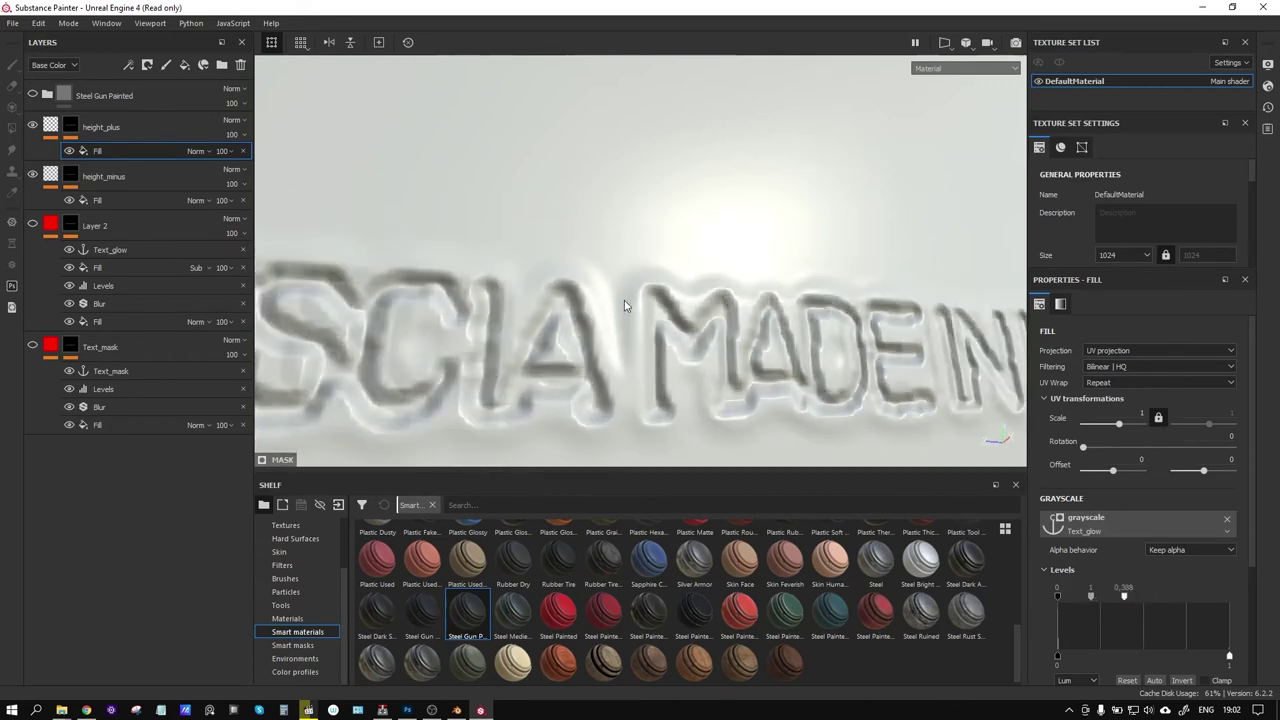
scroll(624, 300, down, 2)
mouse_move(624, 300)
alt+mouse_down()
mouse_move(742, 319)
mouse_move(673, 317)
mouse_move(720, 330)
alt+mouse_up()
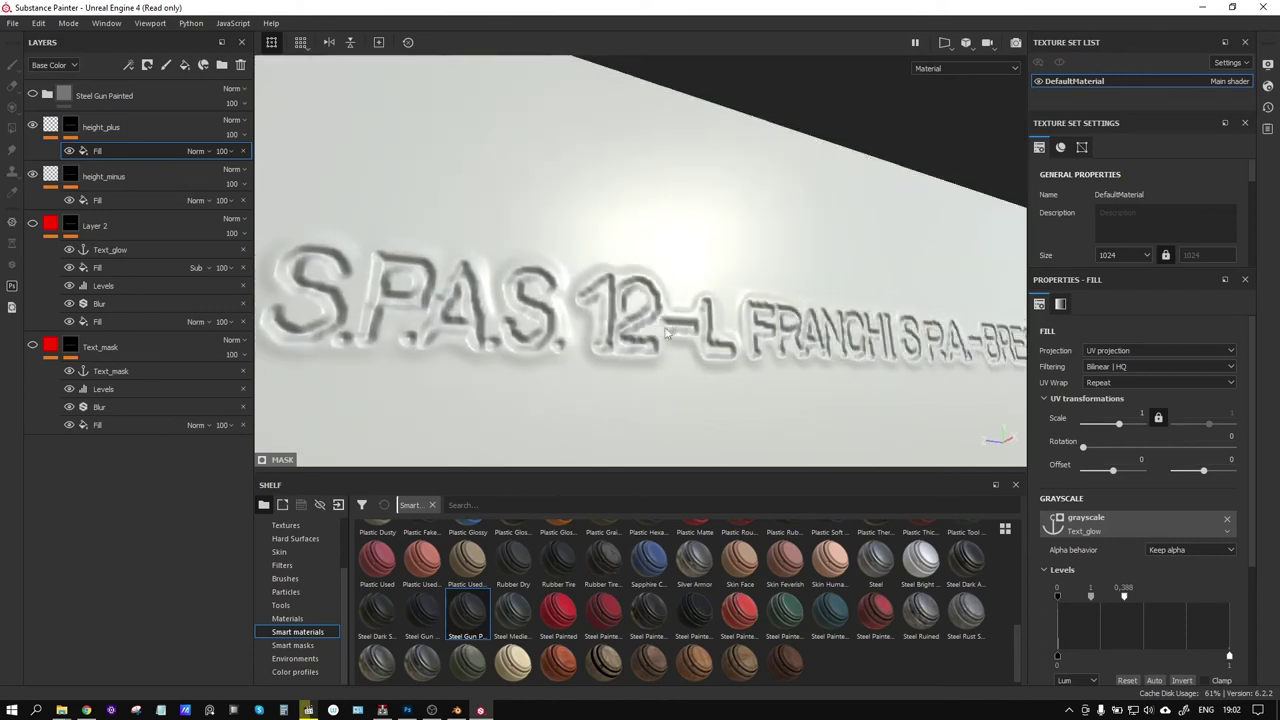
mouse_move(1131, 596)
mouse_down()
mouse_move(1066, 596)
mouse_move(1138, 593)
mouse_up()
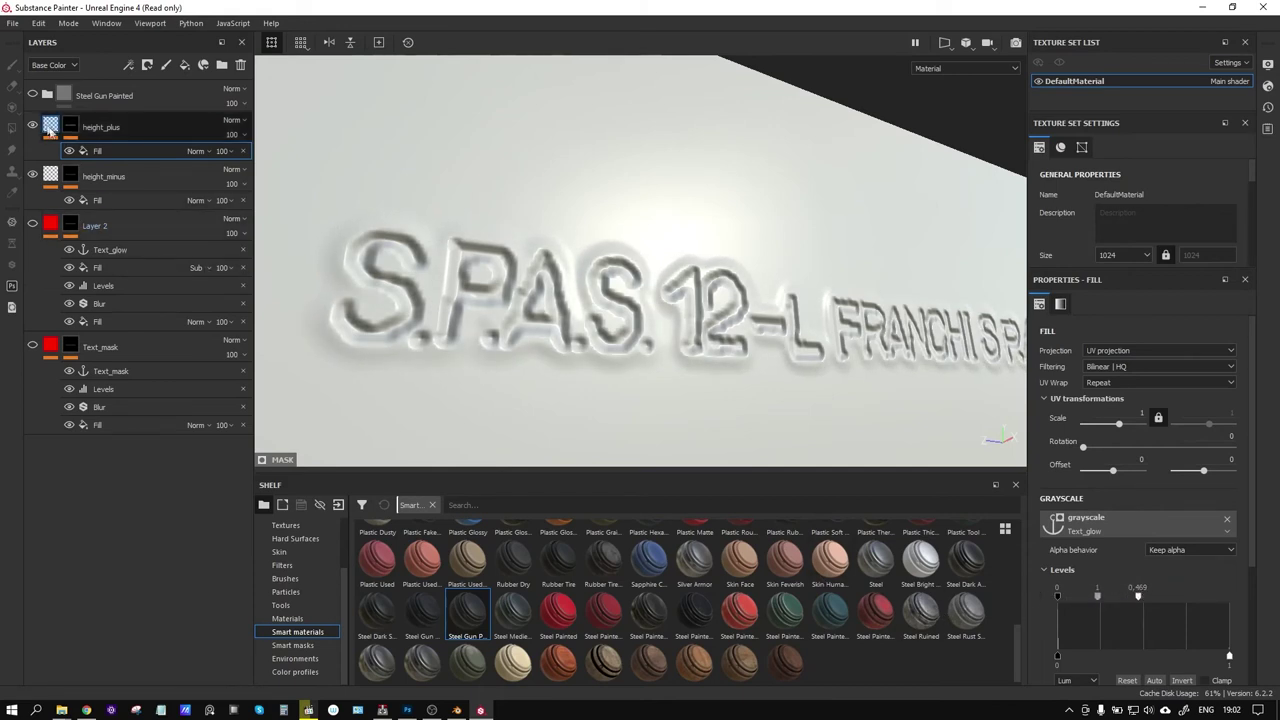
Lower the height_plus fill height to 0.0438
click(85, 151)
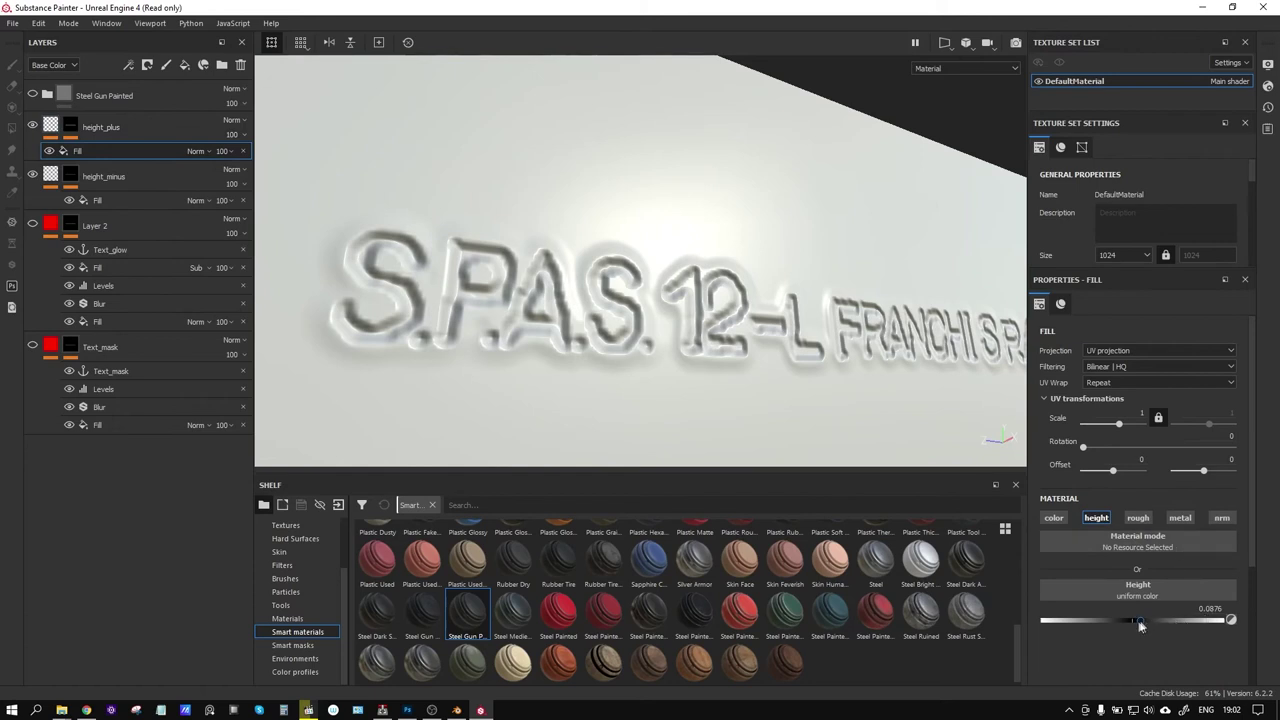
drag(1140, 620, 1135, 619)
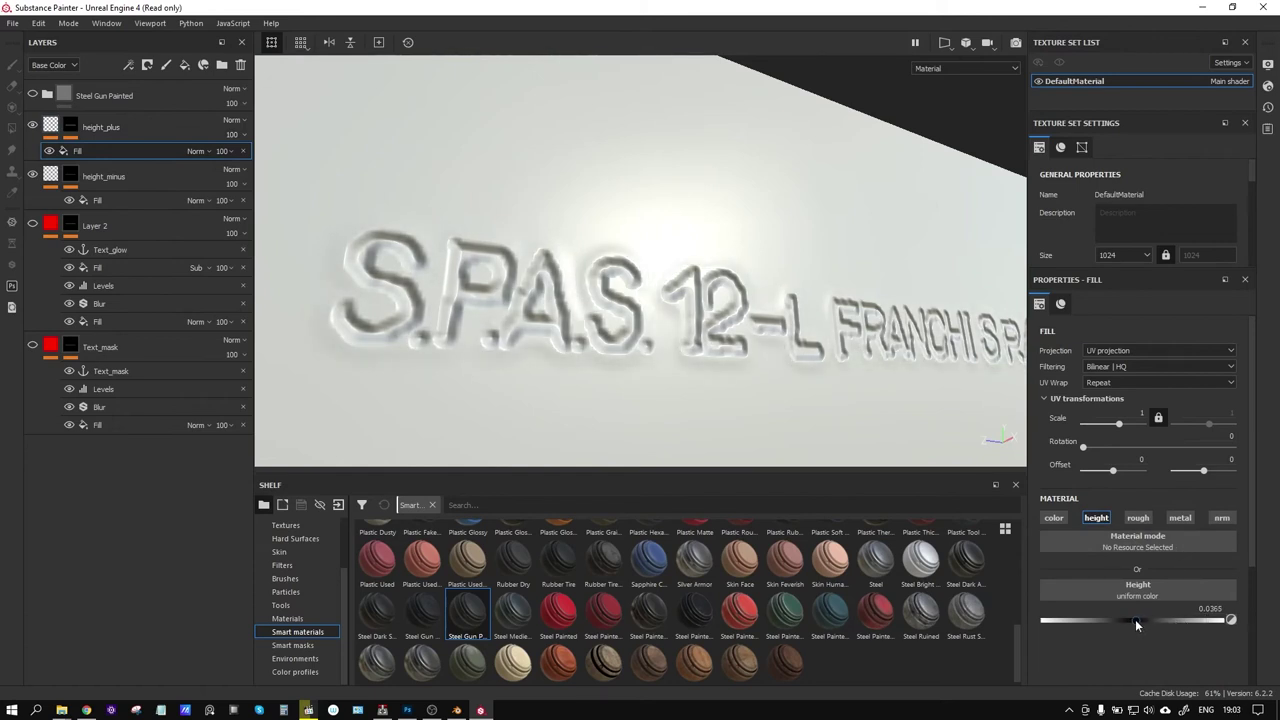
drag(1134, 619, 1136, 621)
mouse_move(655, 340)
alt+mouse_down()
mouse_move(557, 355)
mouse_move(743, 394)
mouse_move(749, 380)
mouse_move(731, 471)
mouse_move(729, 391)
mouse_move(790, 340)
alt+mouse_up()
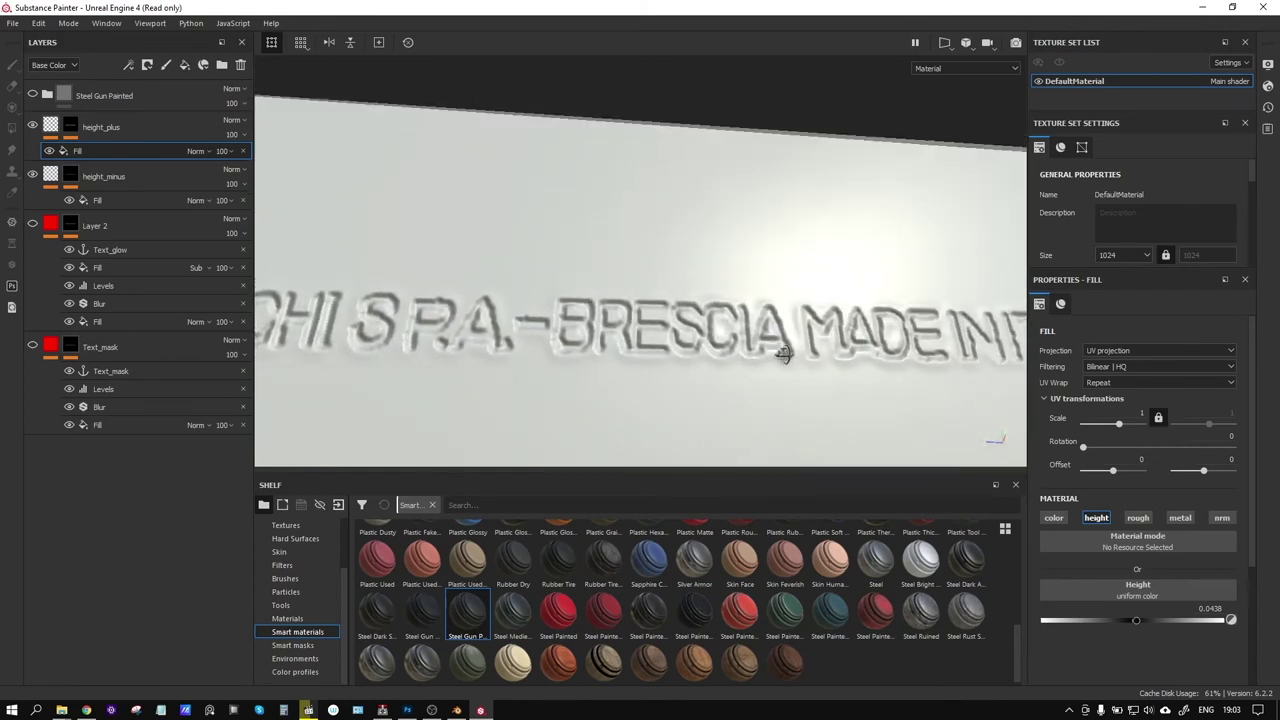
Try lowering the height_plus mask mid-tone level, then undo the change
click(73, 130)
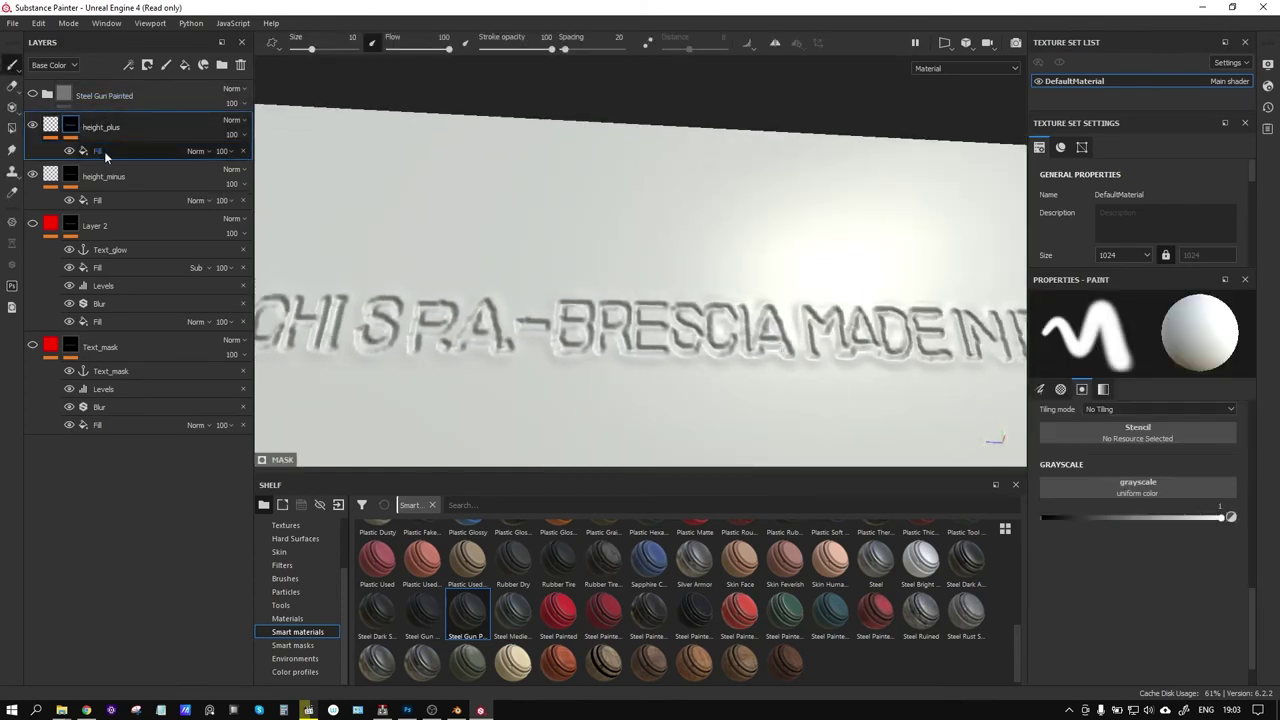
click(97, 150)
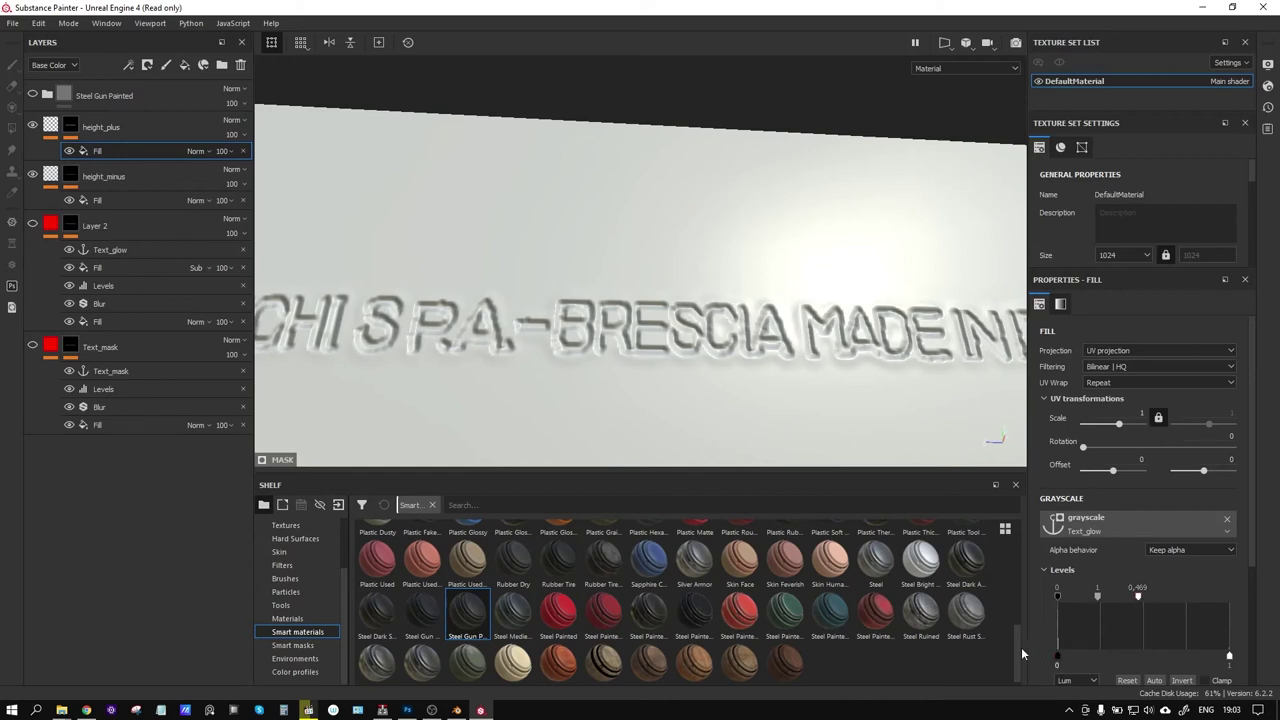
mouse_move(1139, 600)
mouse_down()
mouse_move(1056, 596)
mouse_move(1102, 597)
mouse_up()
drag(1136, 597, 1114, 597)
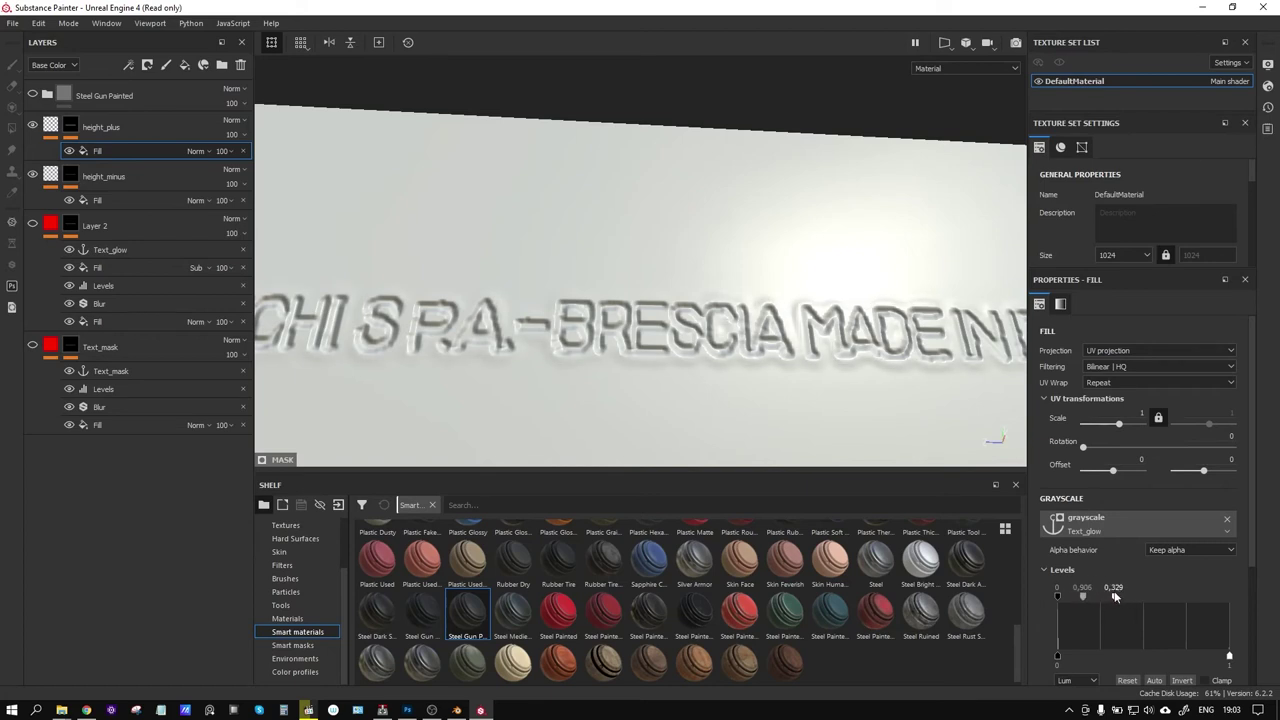
scroll(671, 277, down, 3)
scroll(671, 277, down, 2)
mouse_move(671, 305)
alt+mouse_down()
mouse_move(670, 275)
mouse_move(760, 320)
alt+mouse_up()
scroll(868, 366, up, 3)
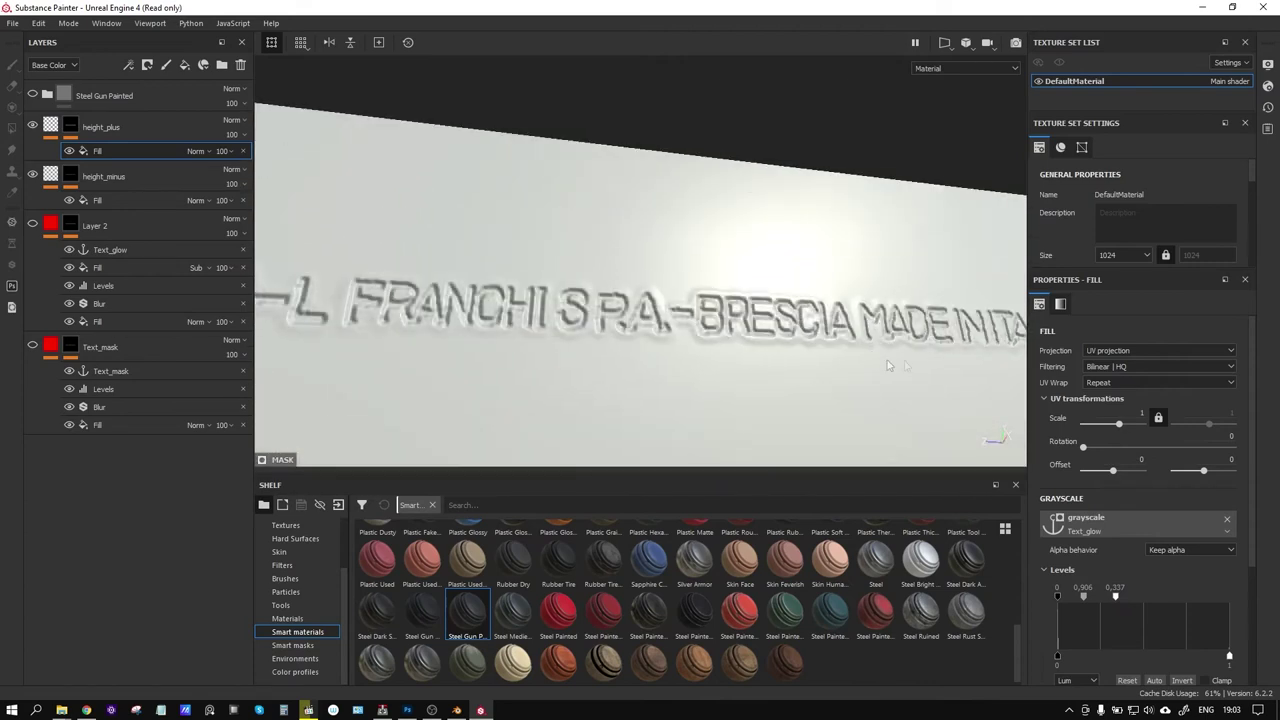
key(ctrl)
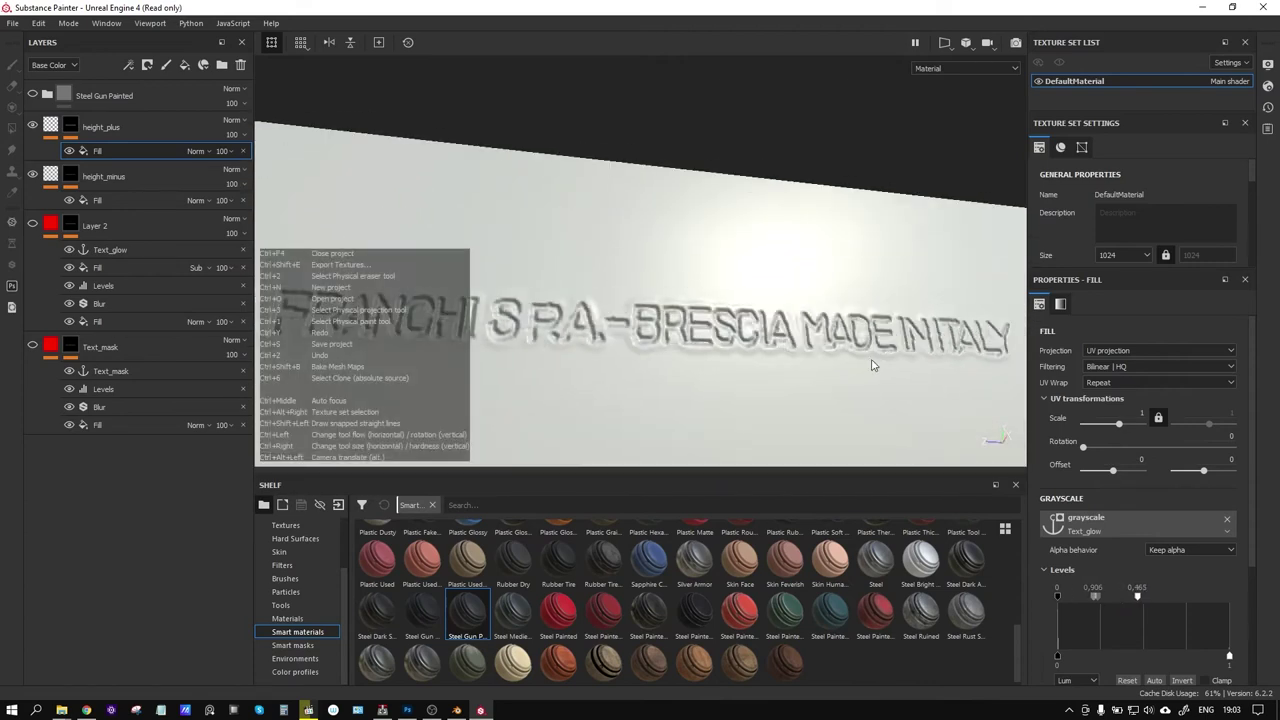
mouse_move(820, 371)
alt+mouse_down()
mouse_move(766, 391)
mouse_move(811, 306)
mouse_move(790, 330)
mouse_move(700, 350)
alt+mouse_up()
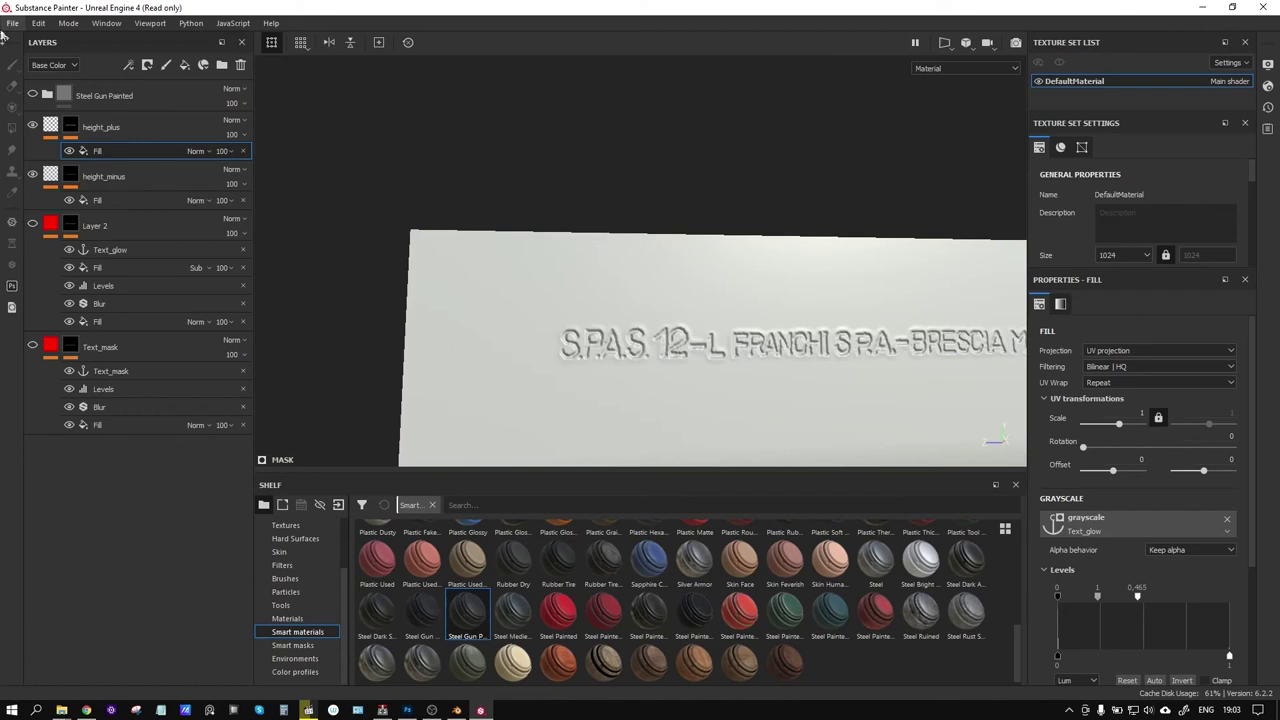
Make the Steel Gun Painted folder visible, expand it, and select Base Metal
click(33, 95)
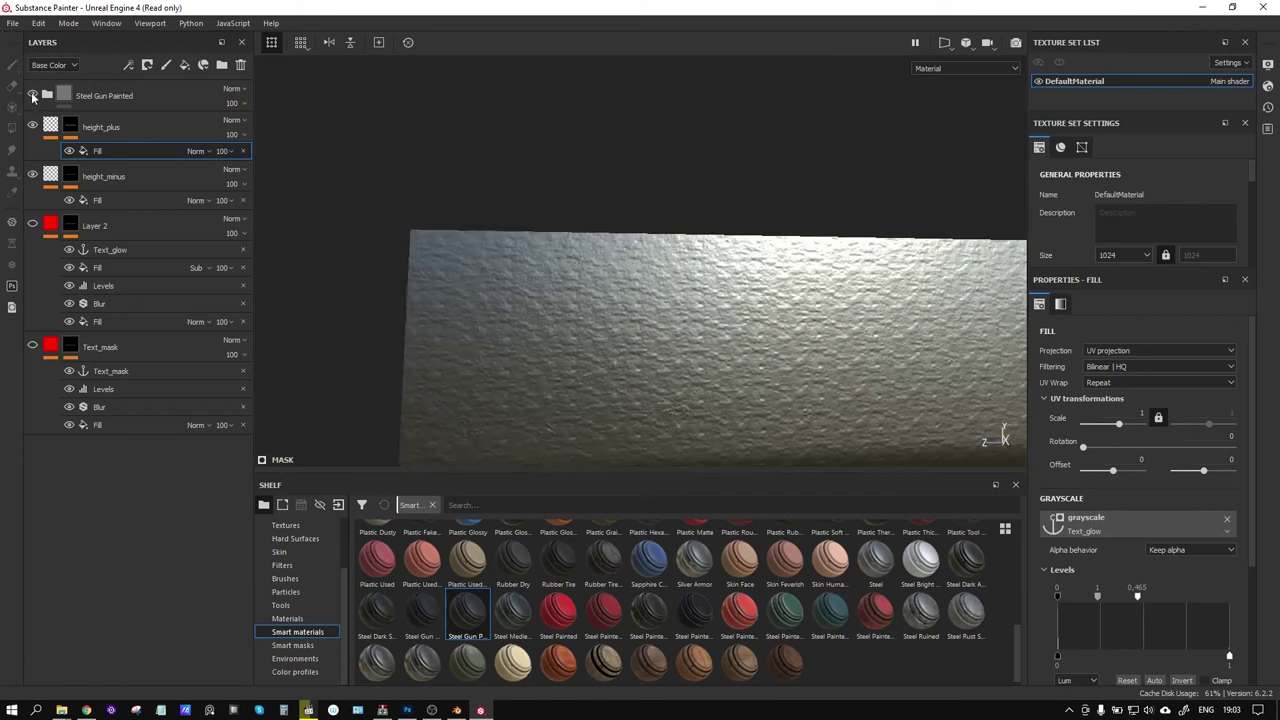
click(100, 97)
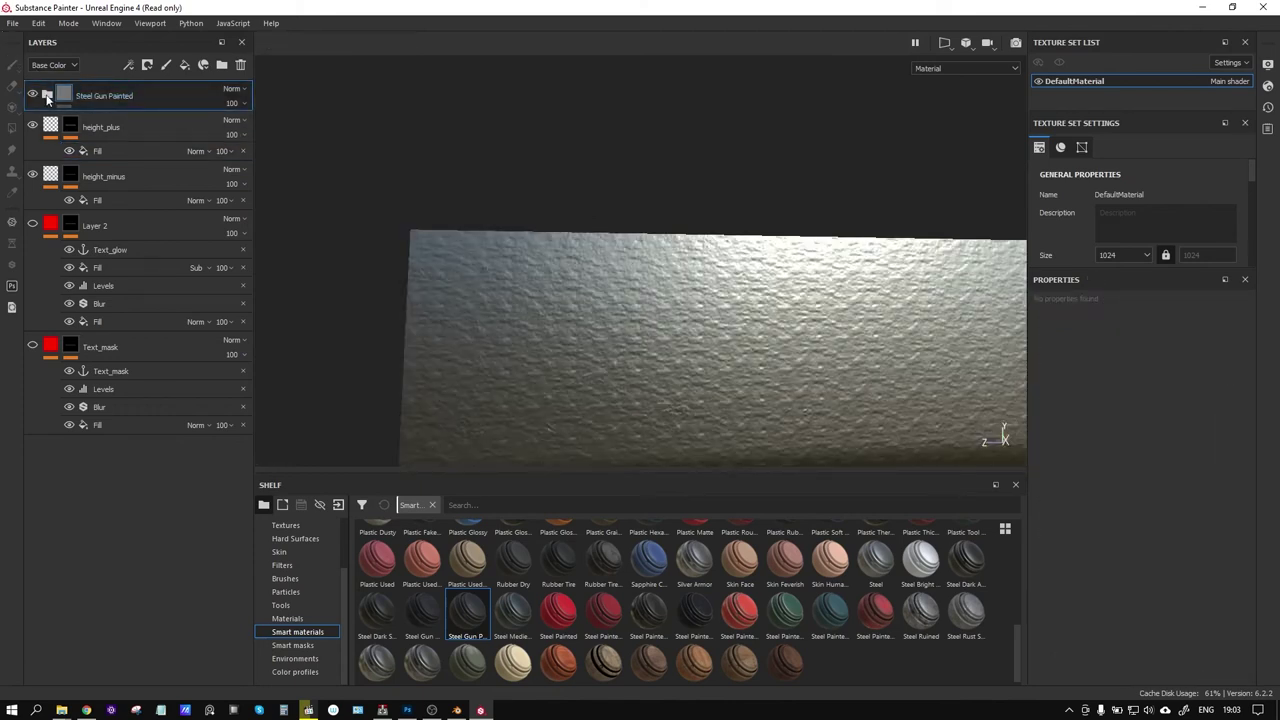
click(47, 96)
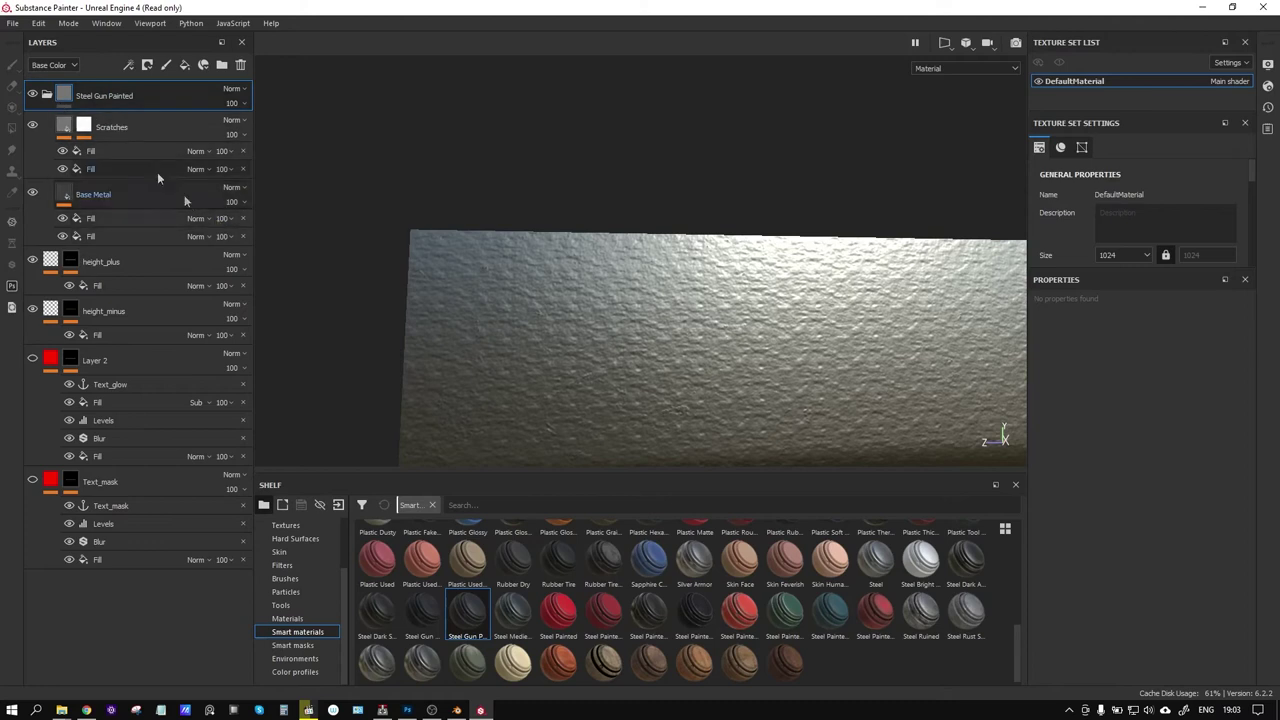
click(63, 195)
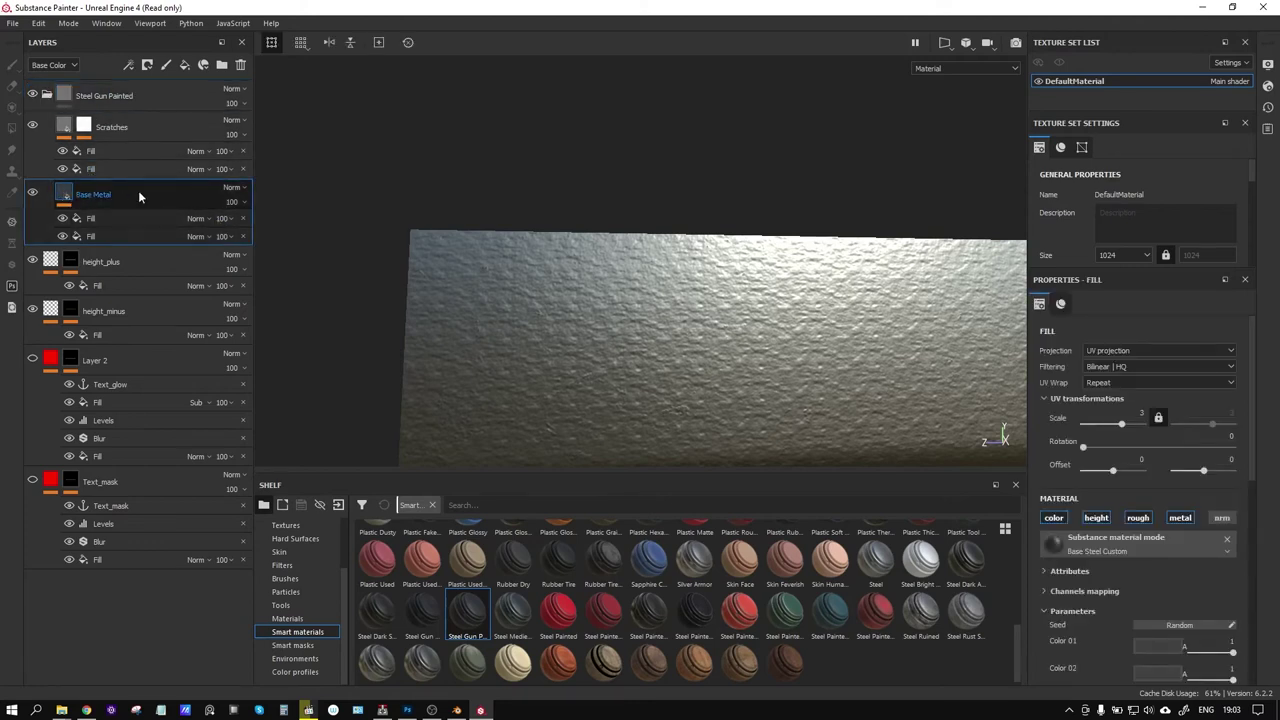
Set the steel folder's Height channel blend mode to Linear dodge
click(236, 93)
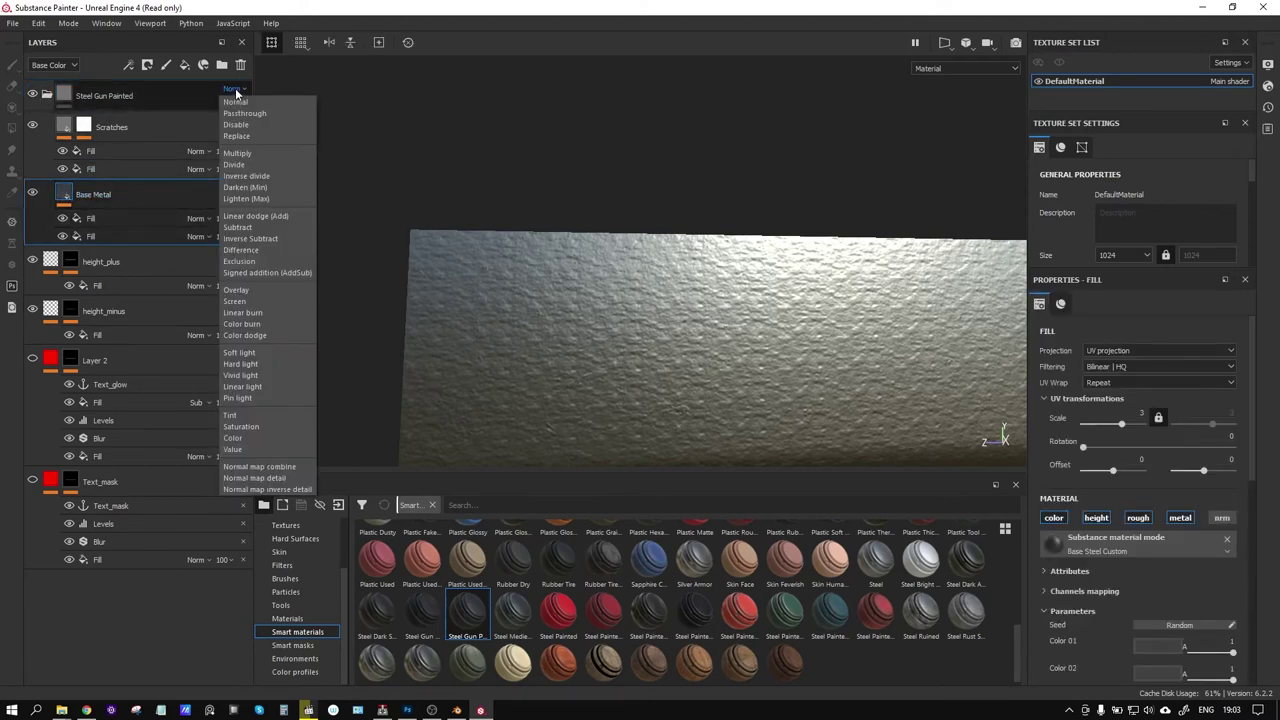
click(63, 65)
click(50, 88)
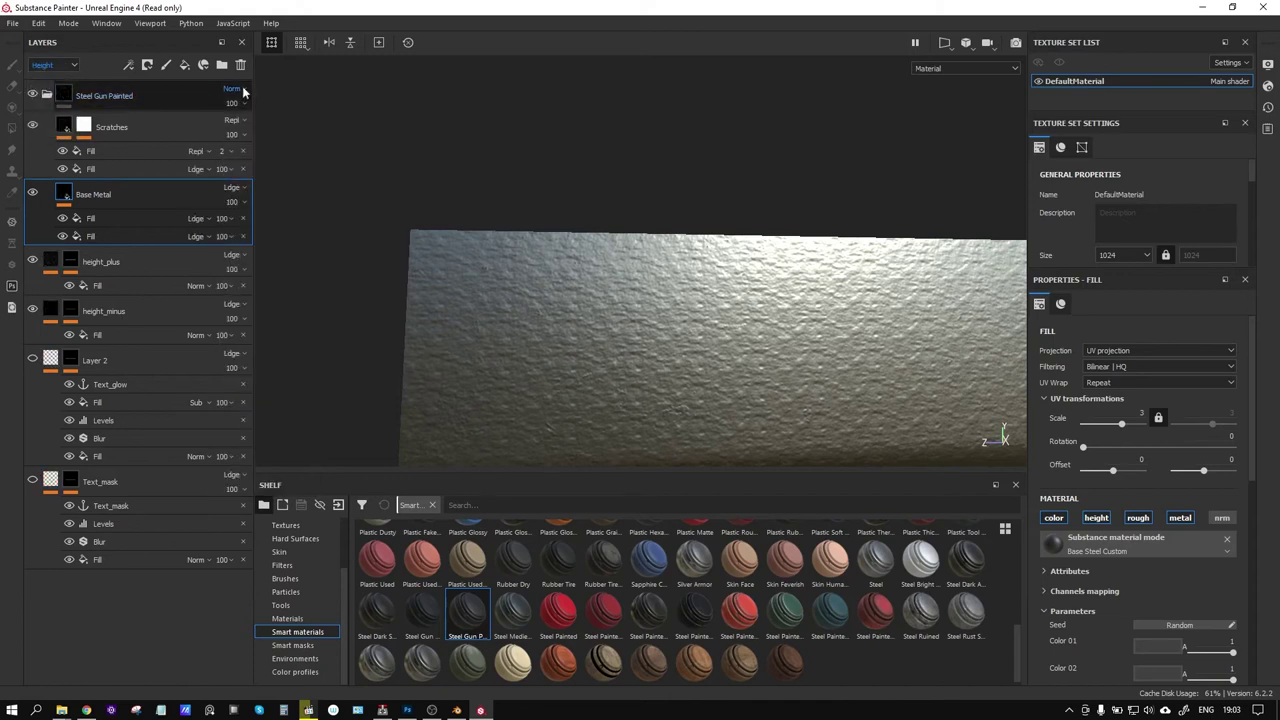
click(234, 90)
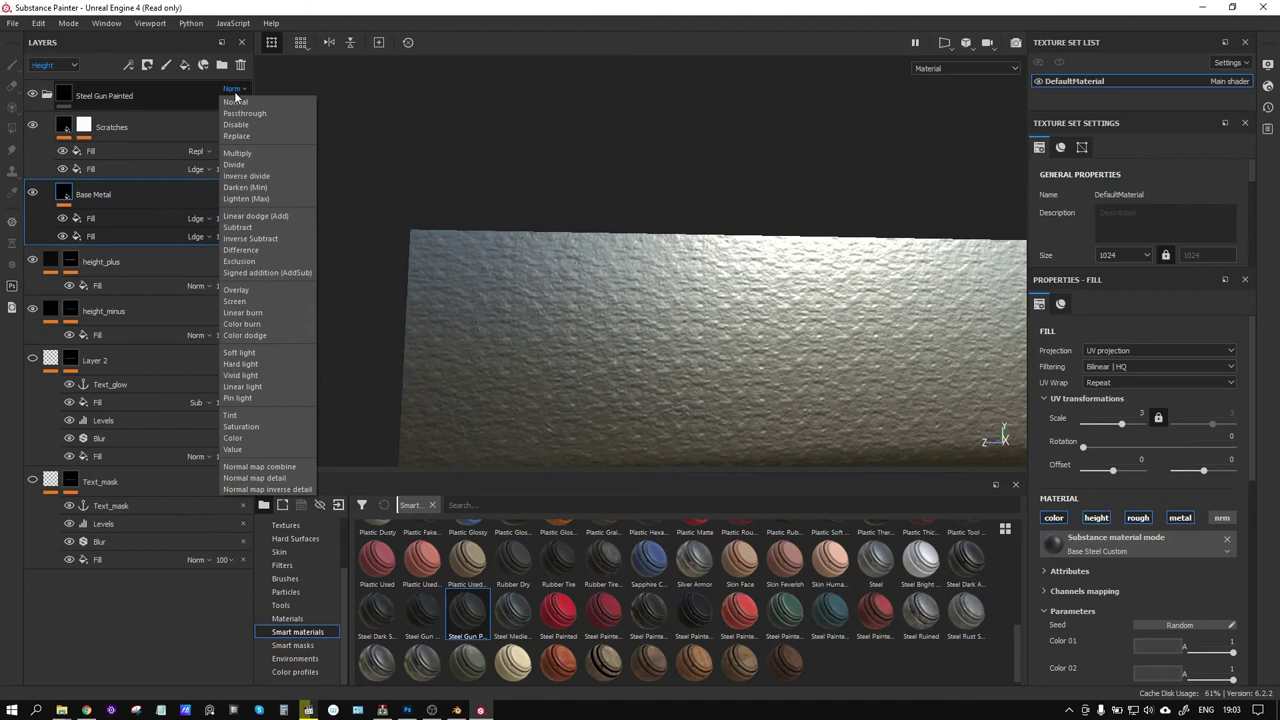
click(281, 218)
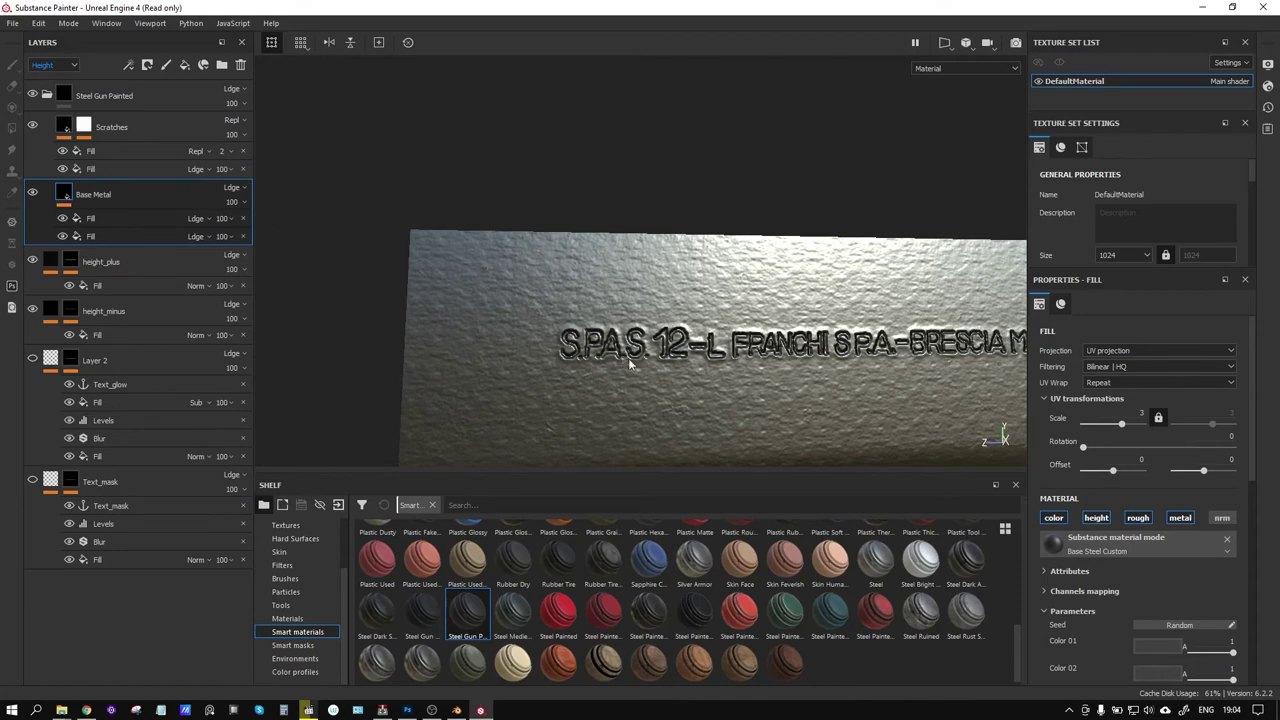
mouse_move(750, 377)
alt+mouse_down()
mouse_move(713, 334)
mouse_move(719, 287)
mouse_move(696, 343)
alt+mouse_up()
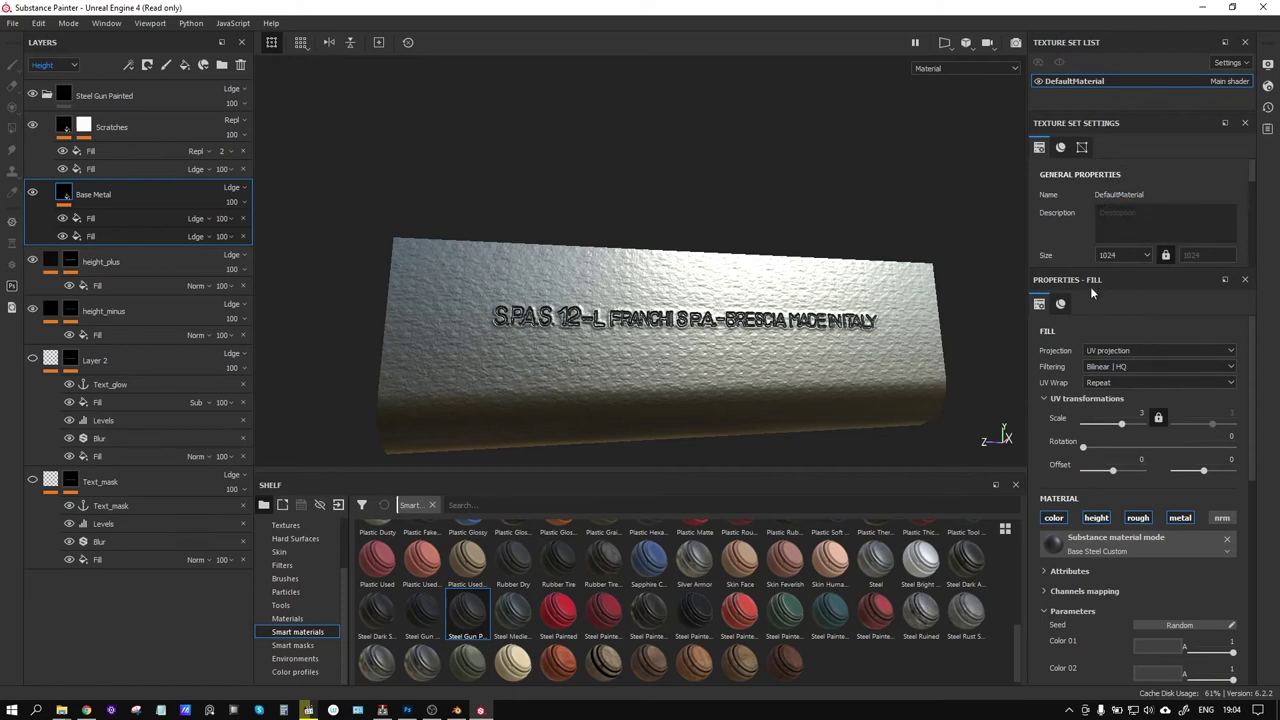
Bake DefaultMaterial's seven mesh maps with Use Low Poly Mesh as High Poly Mesh ticked
scroll(1194, 191, down, 2)
scroll(1194, 191, down, 2)
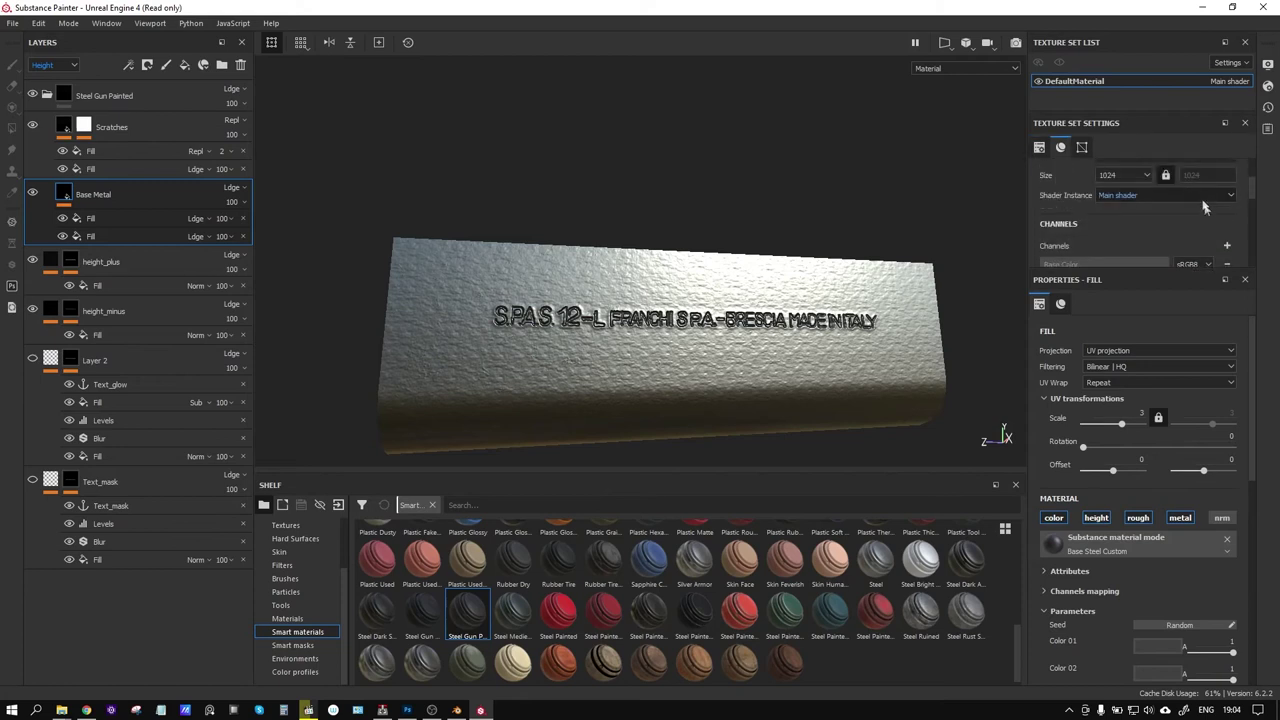
scroll(1205, 215, up, 2)
scroll(1210, 210, up, 1)
scroll(1210, 210, down, 2)
scroll(1210, 212, down, 2)
click(1210, 218)
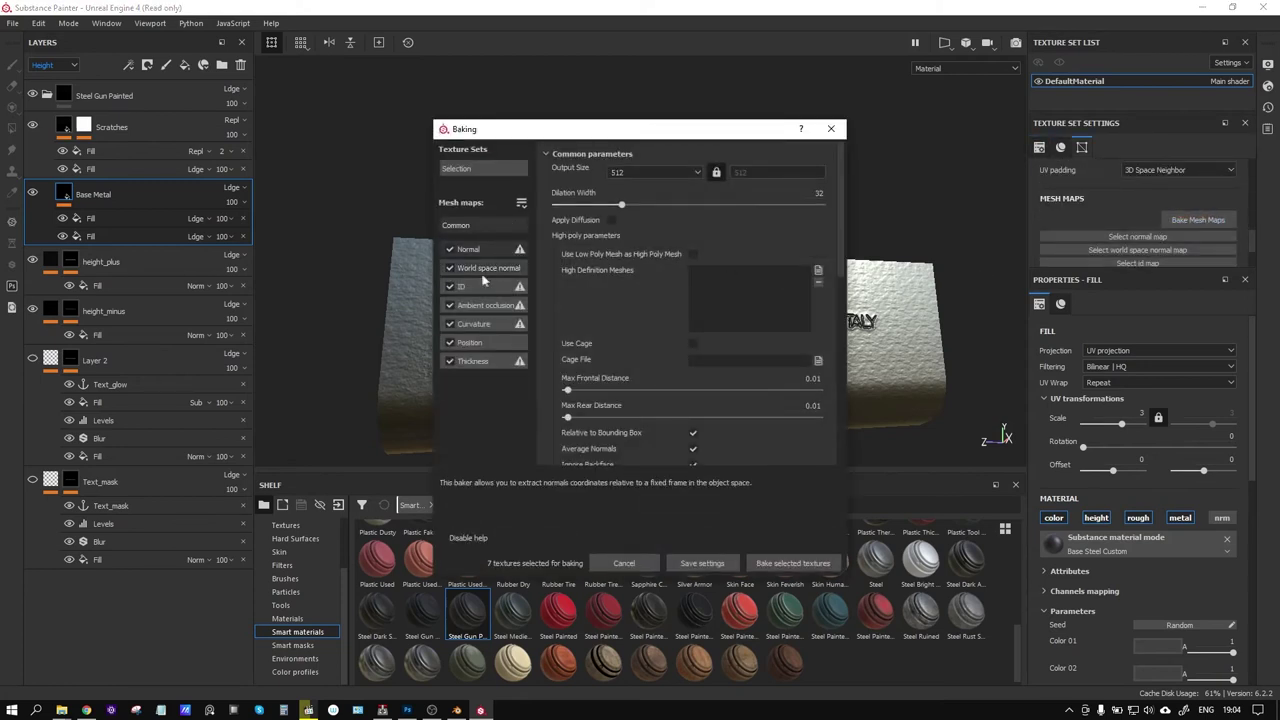
click(693, 254)
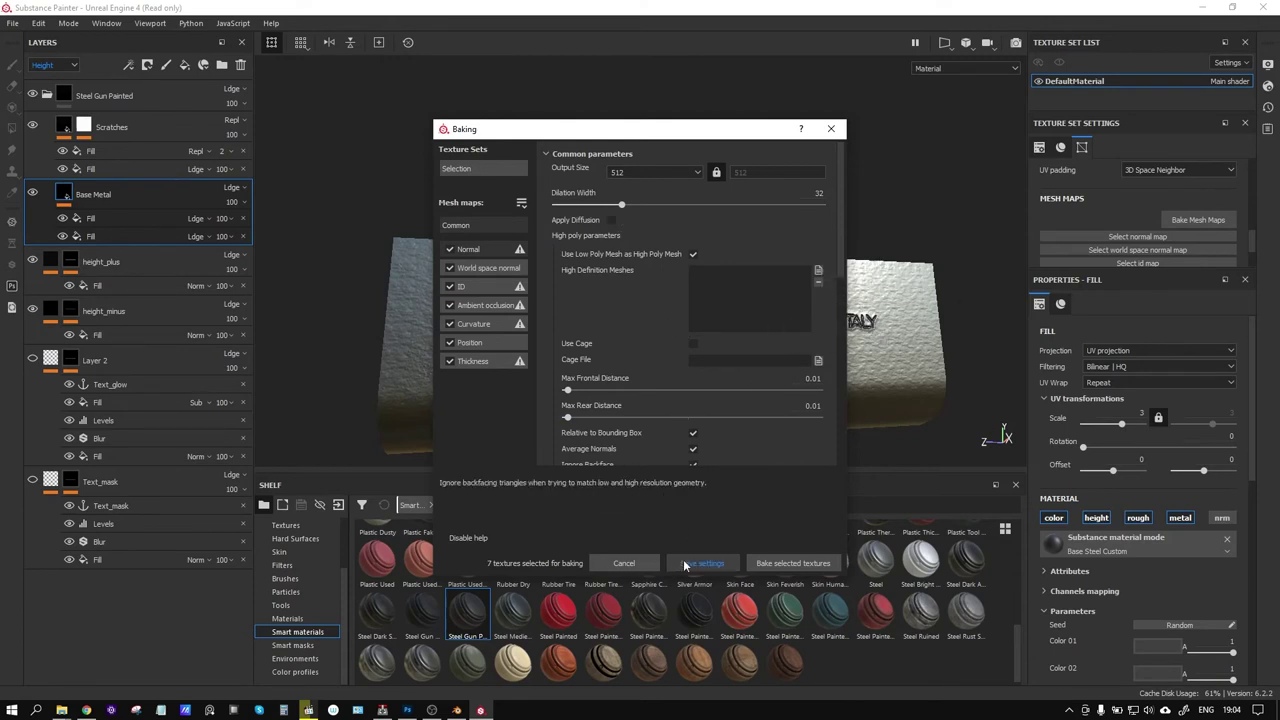
click(776, 564)
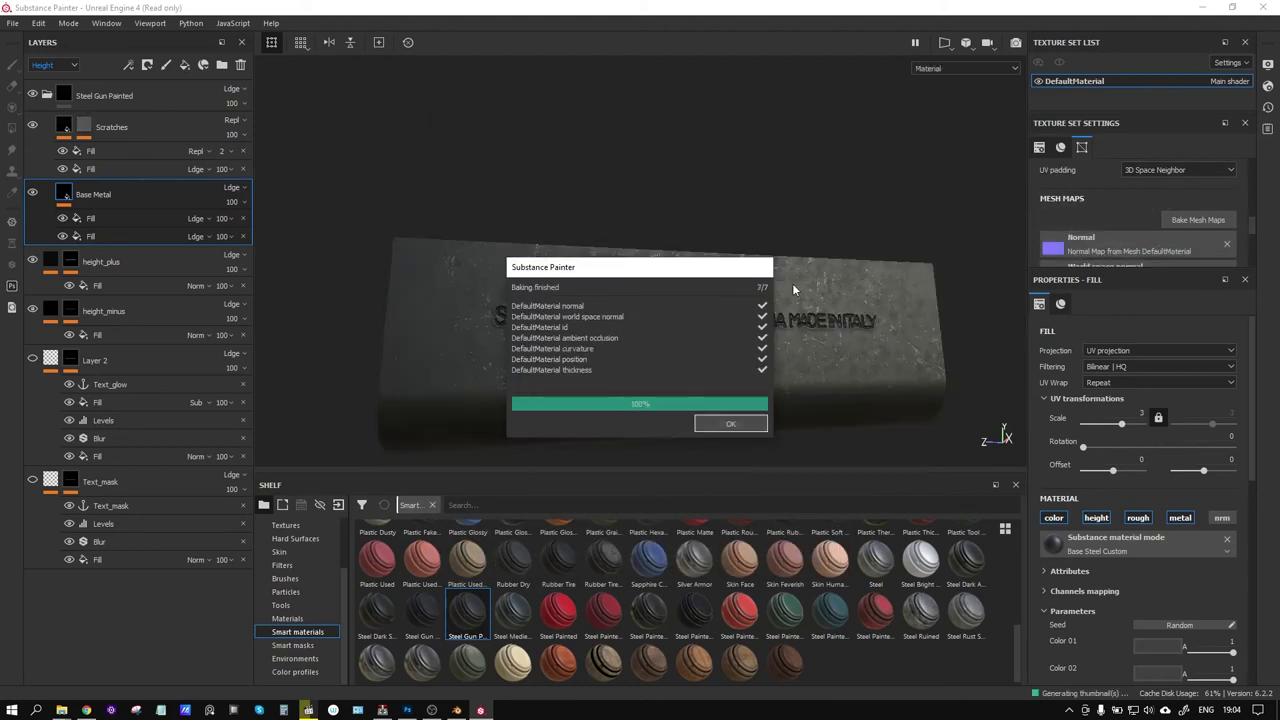
click(730, 423)
scroll(600, 340, up, 5)
alt+drag(604, 336, 617, 326)
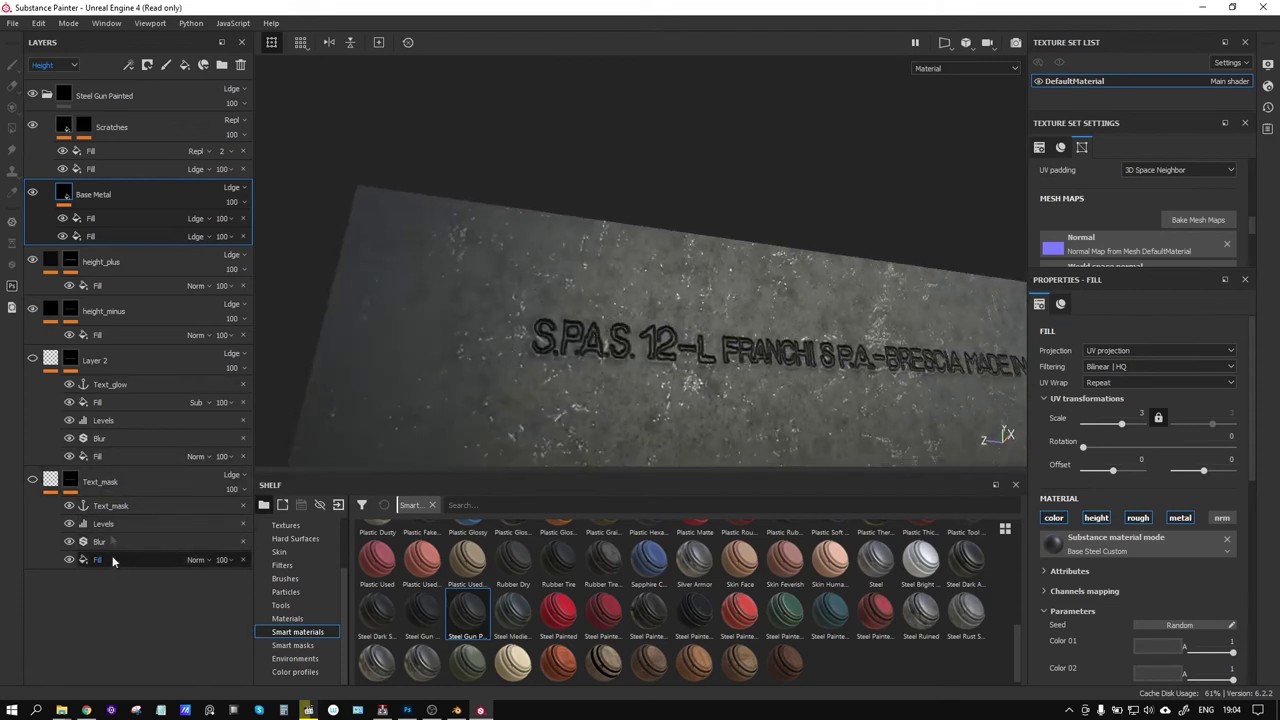
Make the height_minus engraving shallower by adjusting its fill height
click(113, 334)
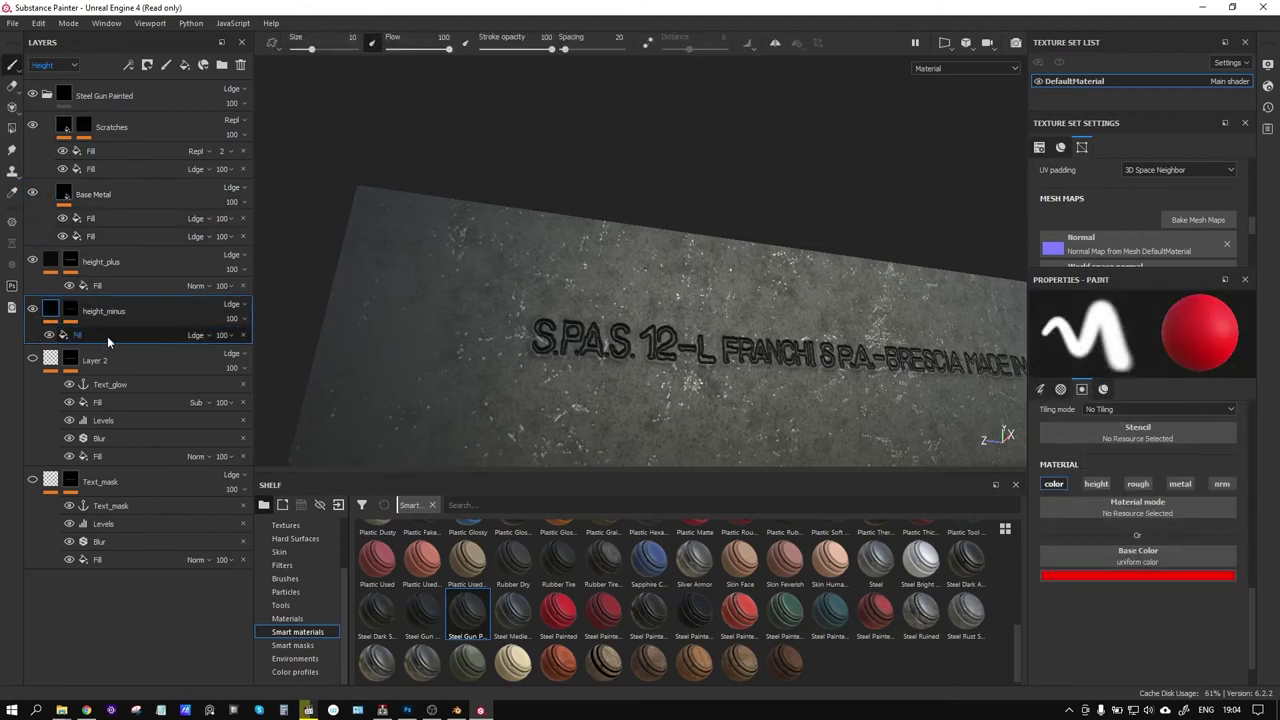
click(107, 336)
drag(1108, 621, 1125, 623)
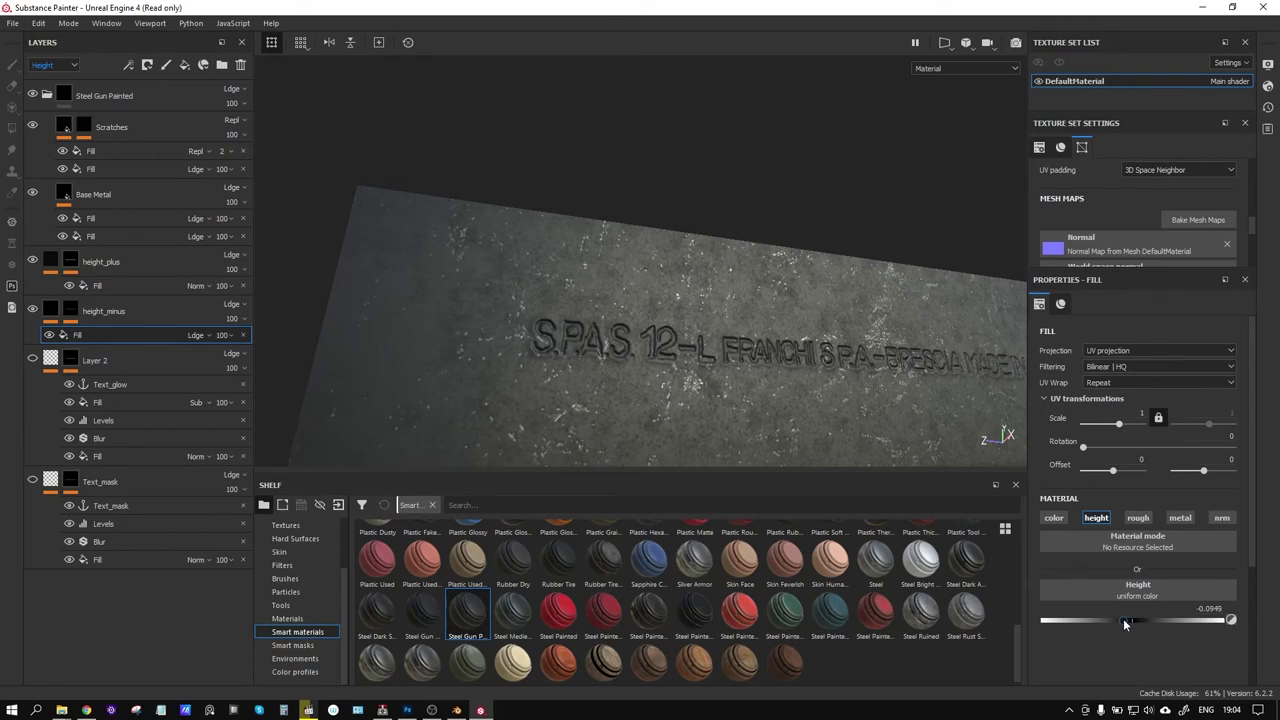
mouse_move(960, 400)
alt+mouse_down()
mouse_move(874, 440)
mouse_move(820, 420)
alt+mouse_up()
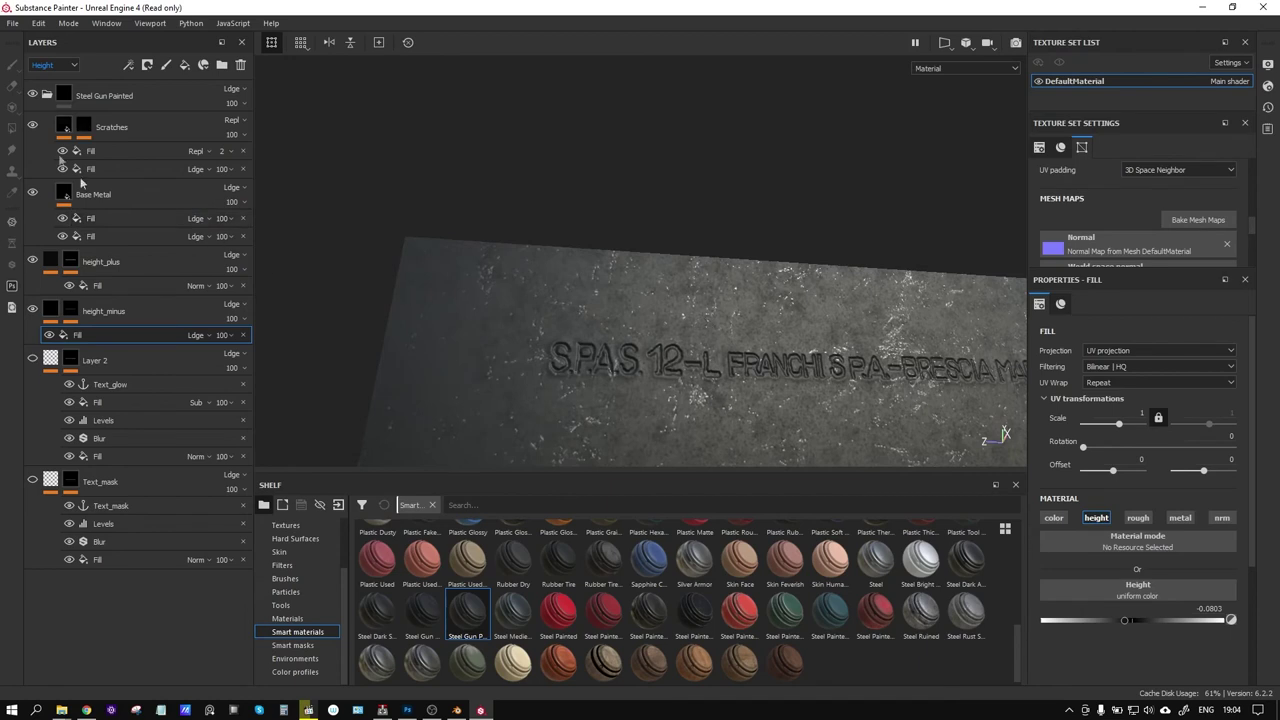
alt+right_drag(705, 316, 726, 380)
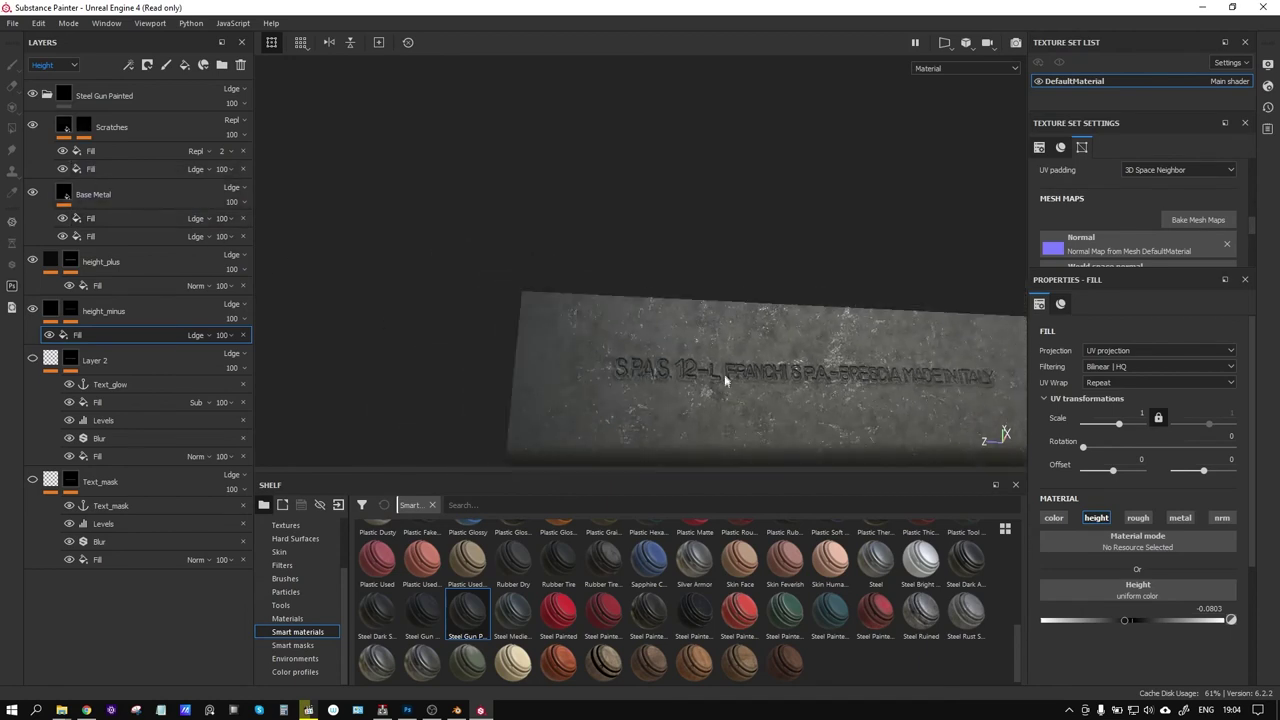
alt+drag(726, 380, 700, 390)
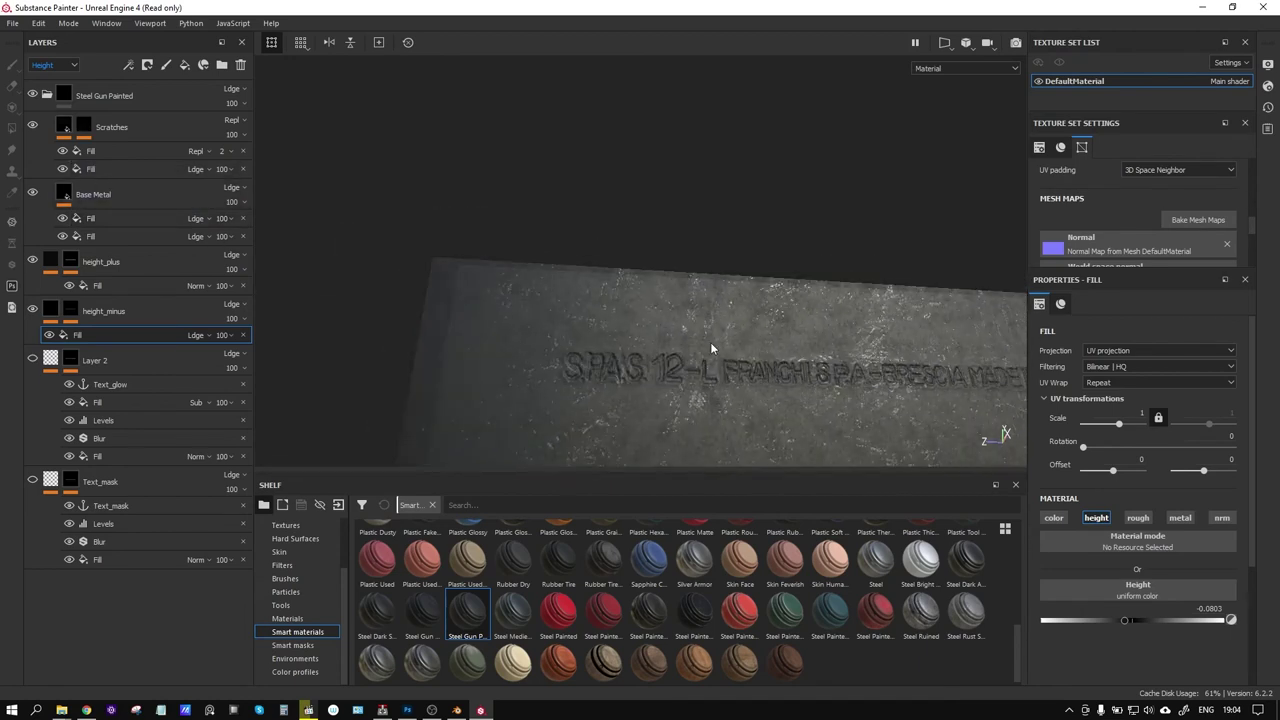
Select the Steel Gun Painted folder's Scratches mask, keeping the folder name unchanged
click(126, 100)
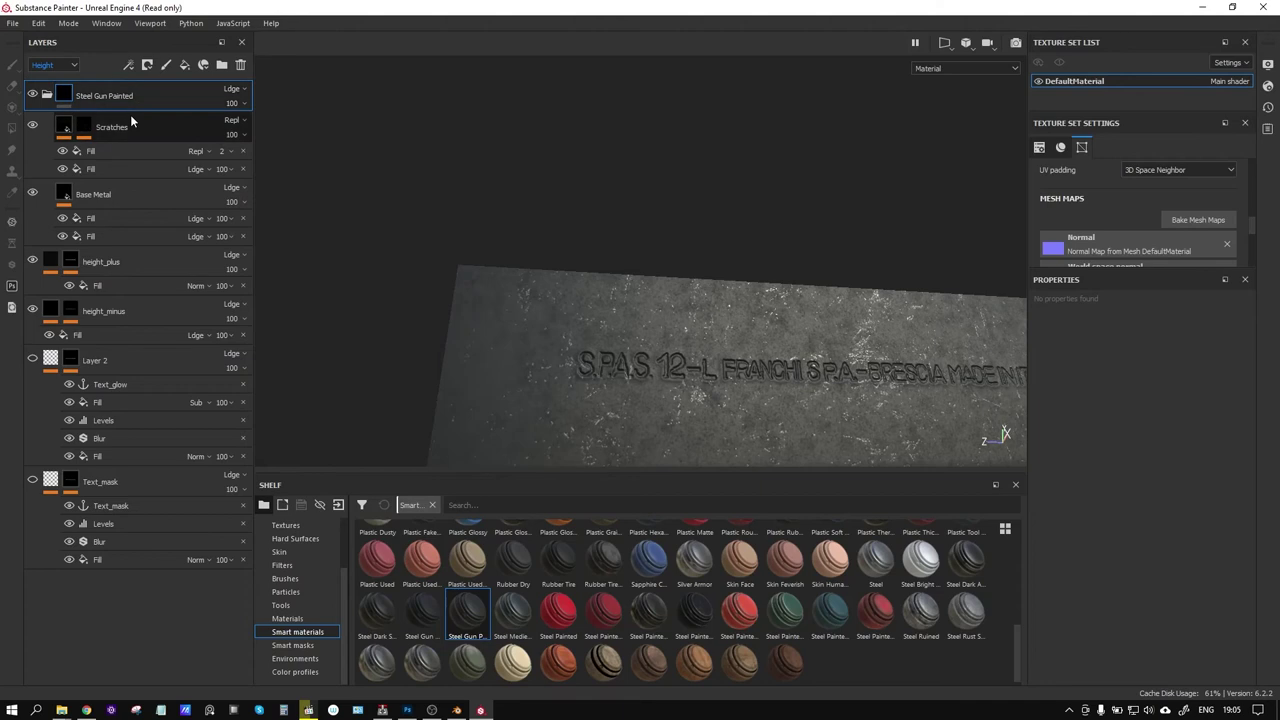
double_click(143, 101)
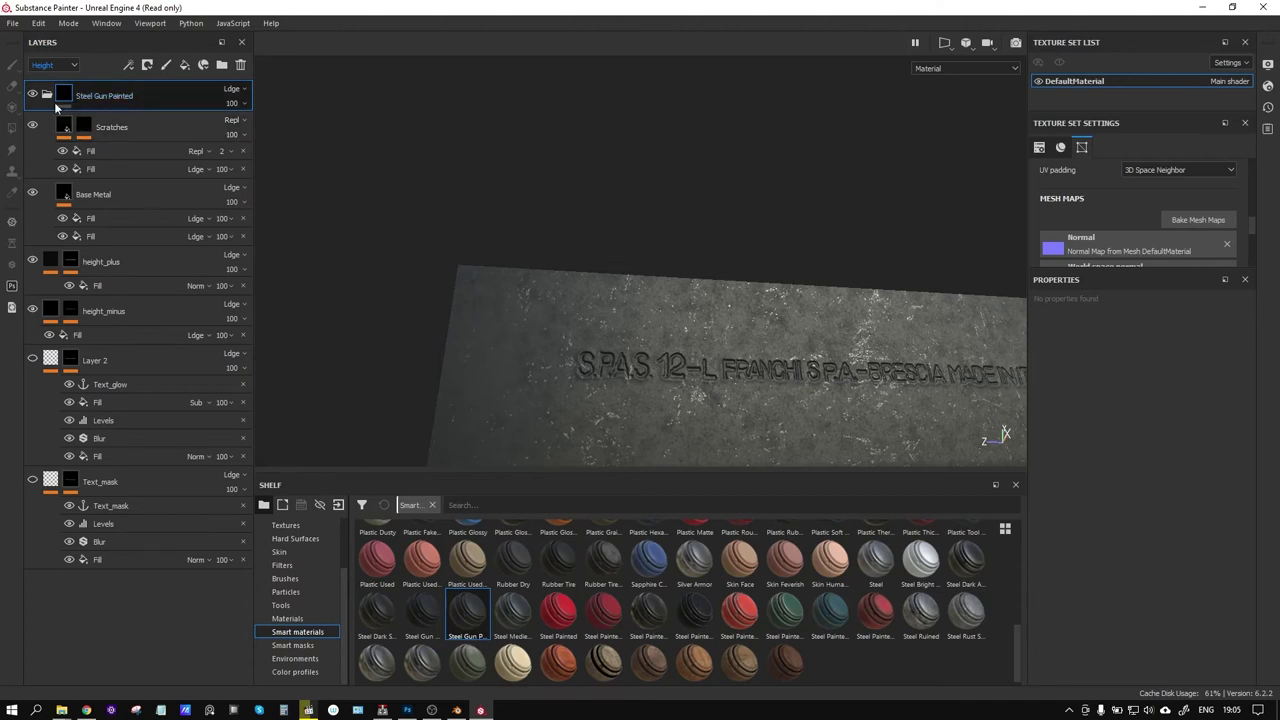
click(810, 408)
mouse_move(615, 360)
alt+mouse_down()
mouse_move(609, 372)
mouse_move(627, 376)
alt+mouse_up()
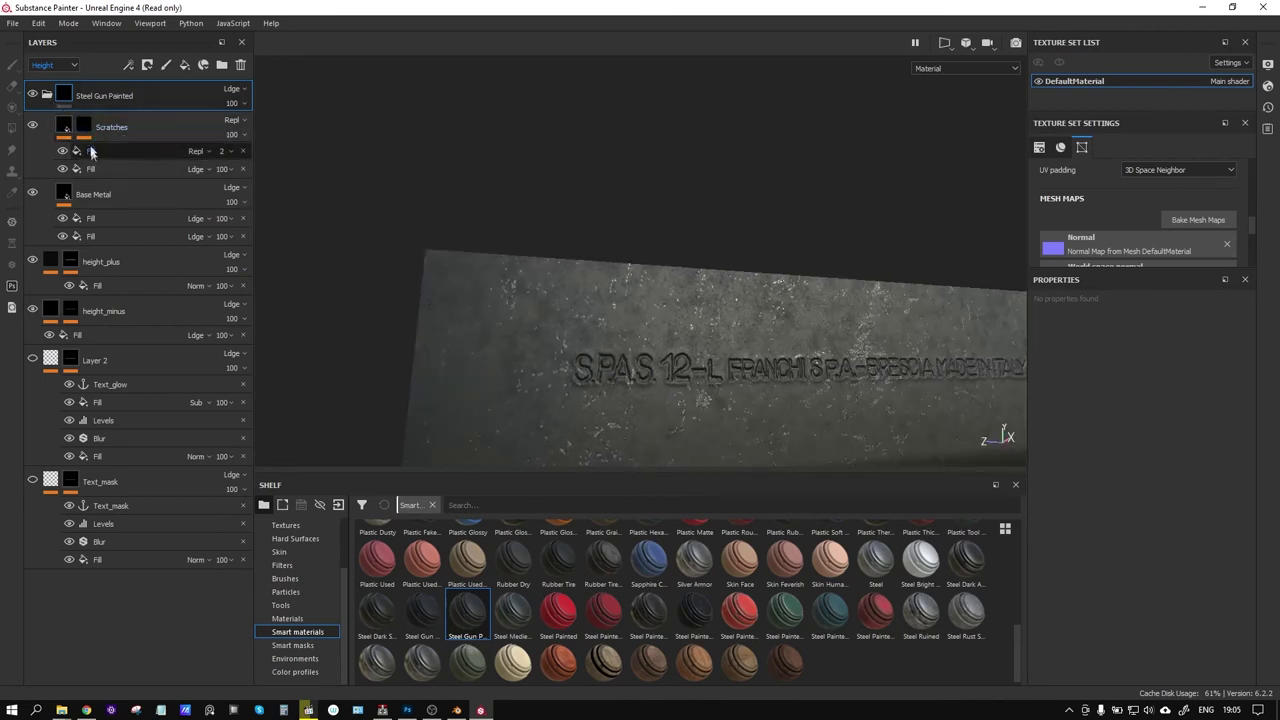
click(86, 130)
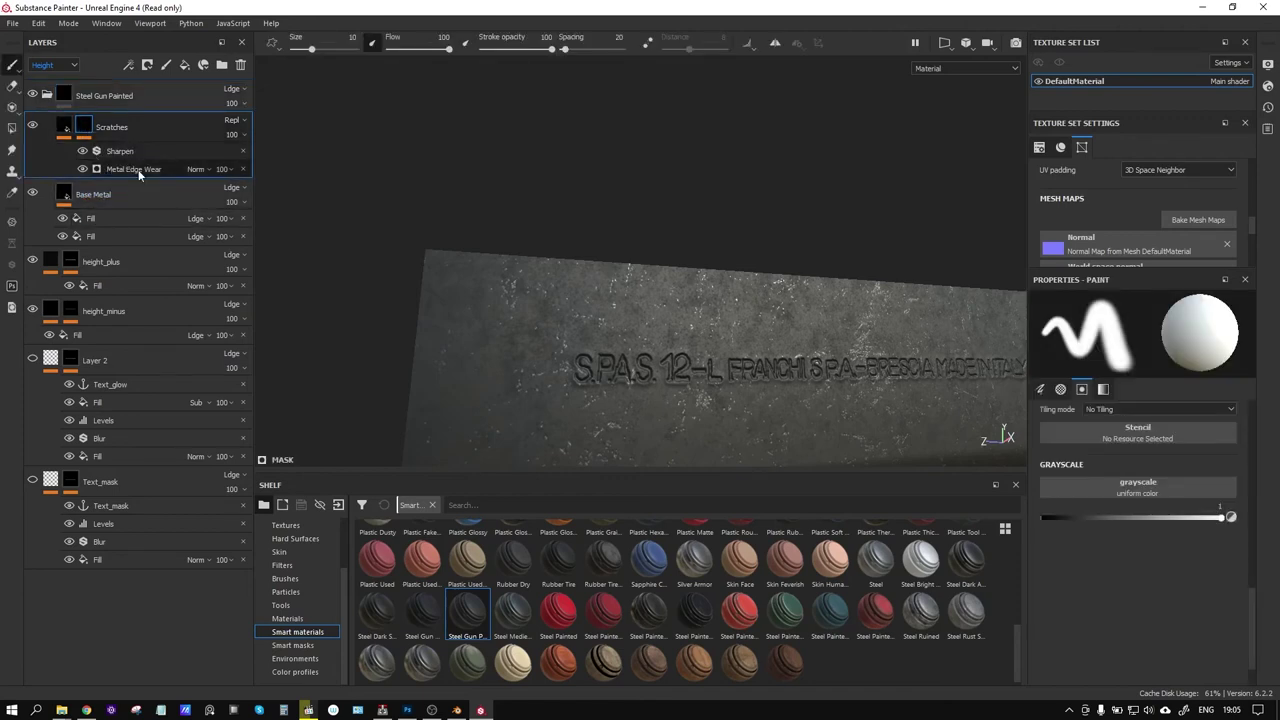
Set Micro Height to True in Metal Edge Wear's Micro Details and pick an anchor-point input
click(139, 170)
scroll(1115, 457, down, 2)
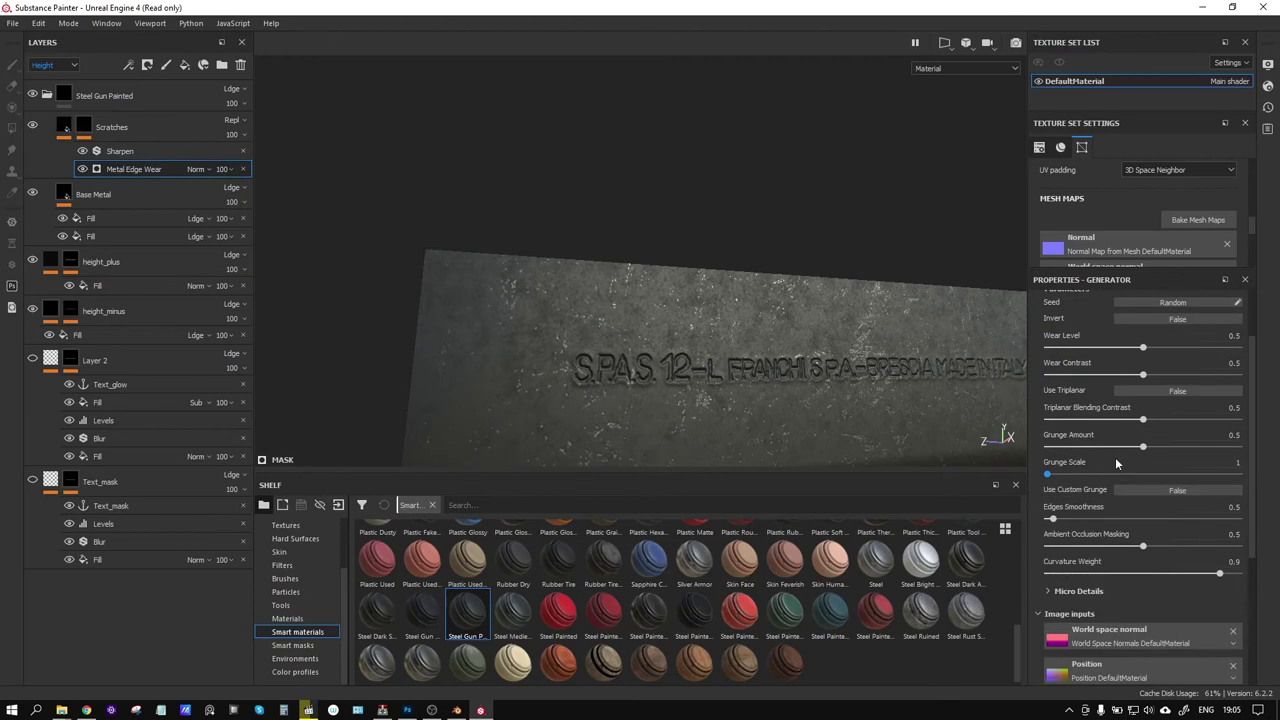
click(1078, 591)
scroll(1136, 492, down, 2)
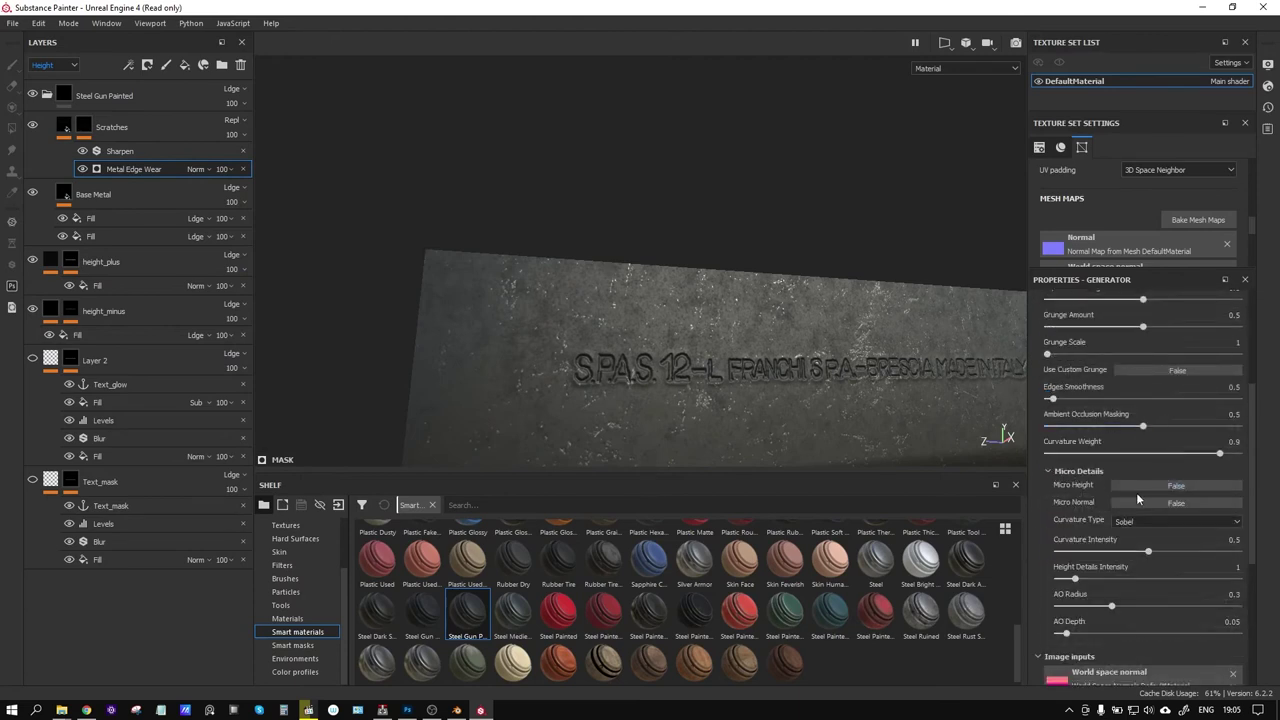
scroll(1136, 492, down, 1)
click(1139, 445)
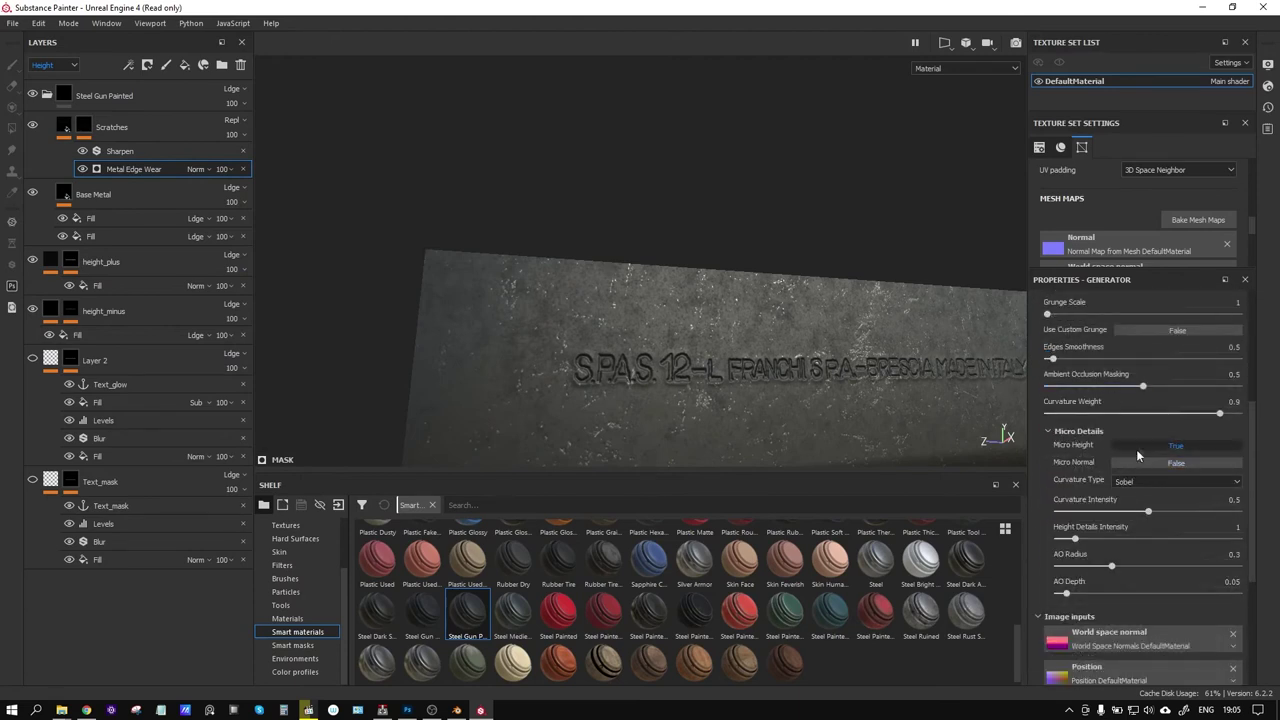
scroll(1136, 449, down, 2)
scroll(1062, 490, down, 2)
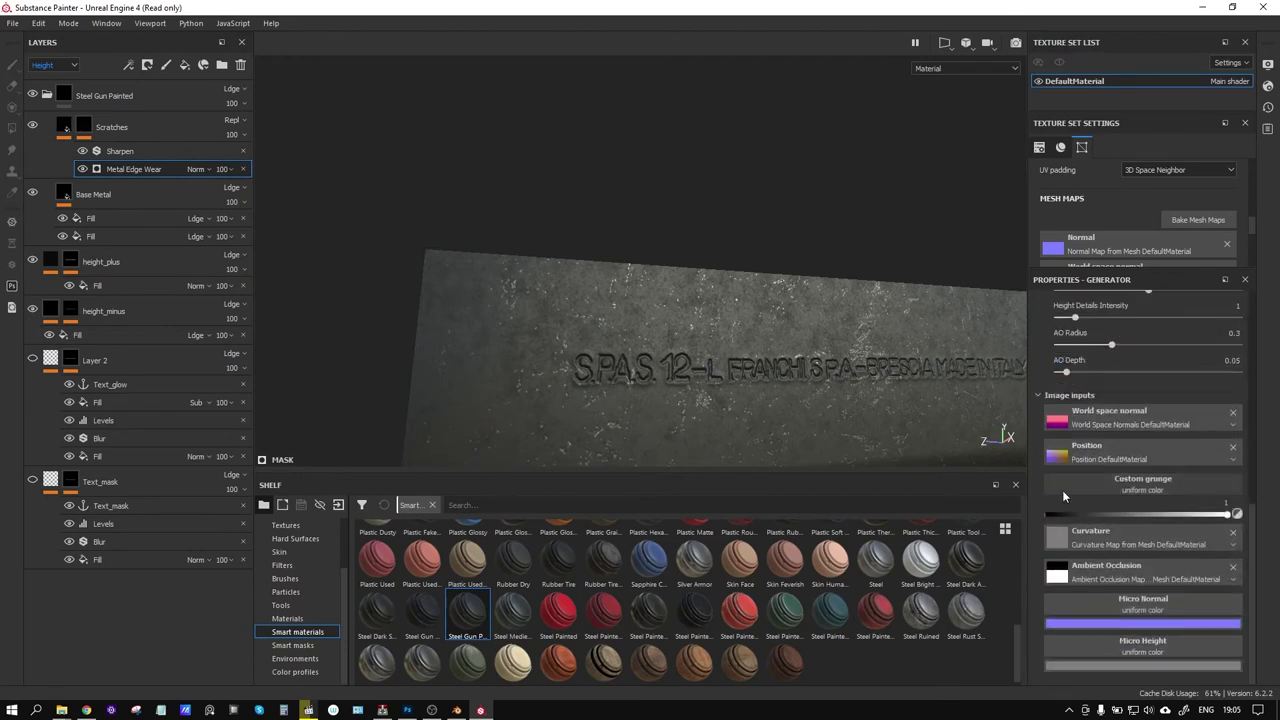
click(1134, 650)
click(1172, 458)
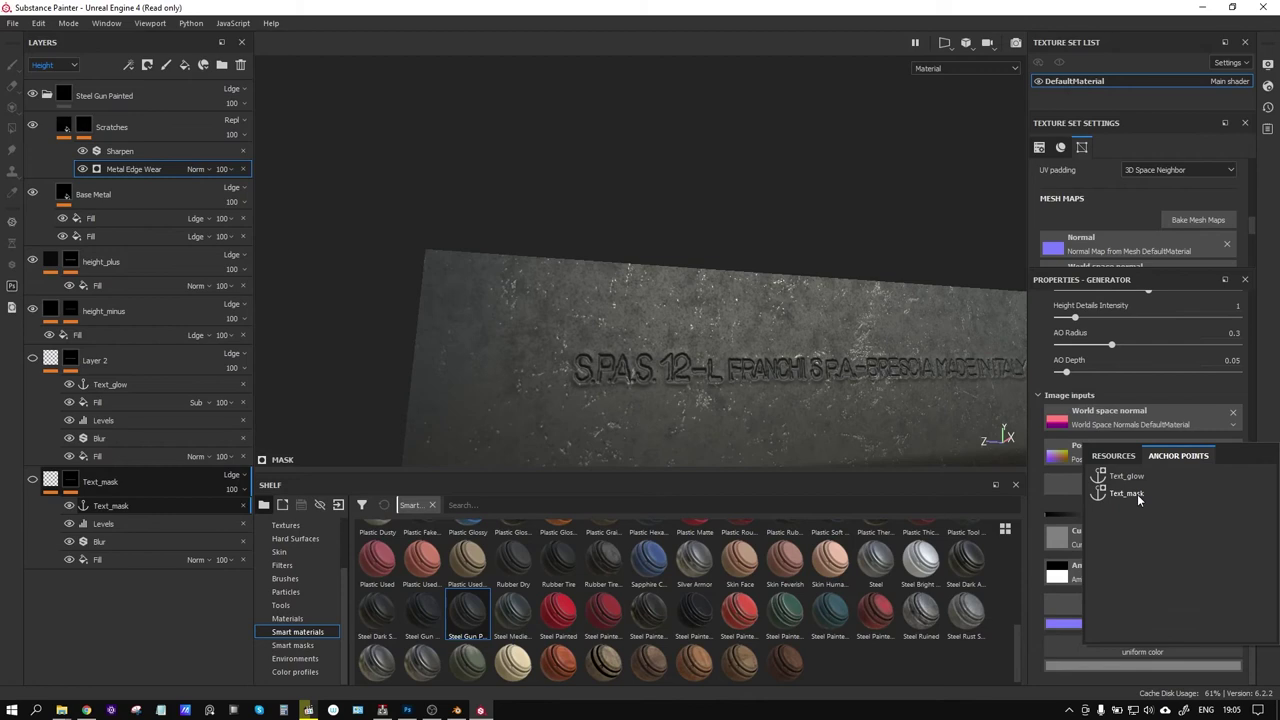
Drive Micro Height from the inverted Text_mask anchor with a lowered white point
click(1137, 494)
scroll(637, 382, up, 3)
alt+drag(637, 382, 645, 385)
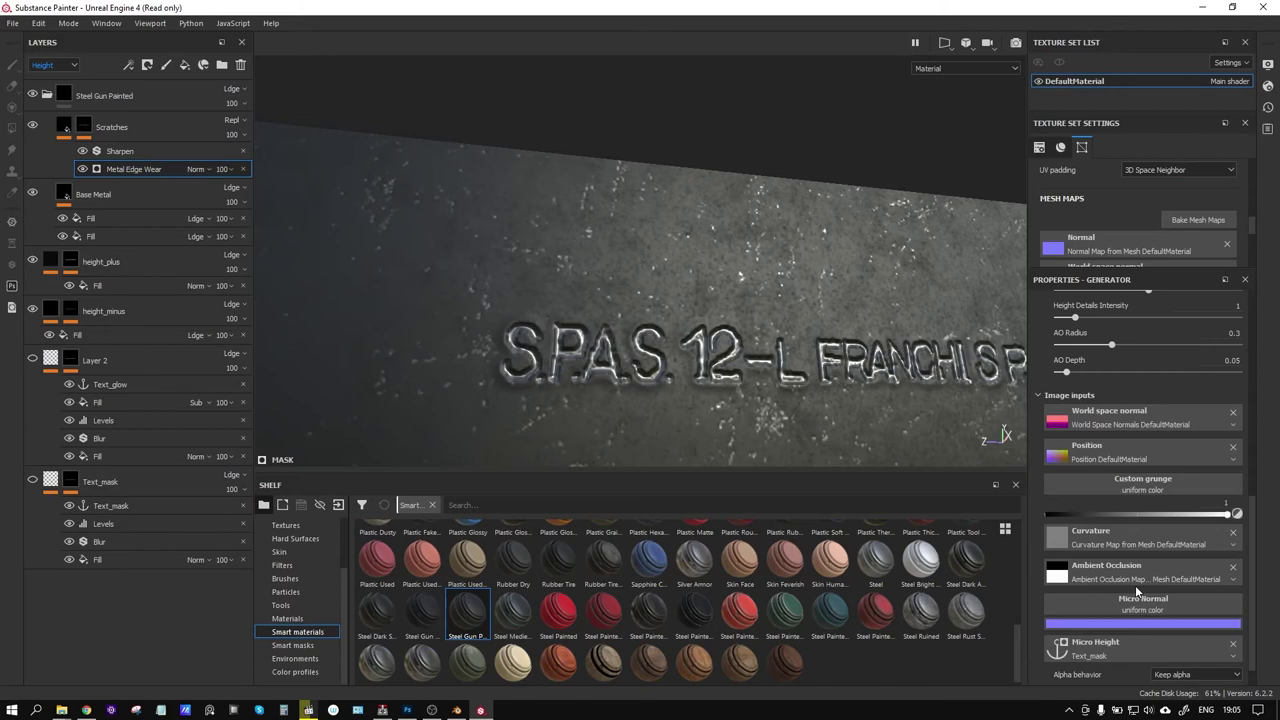
scroll(1137, 594, down, 1)
scroll(1086, 668, down, 2)
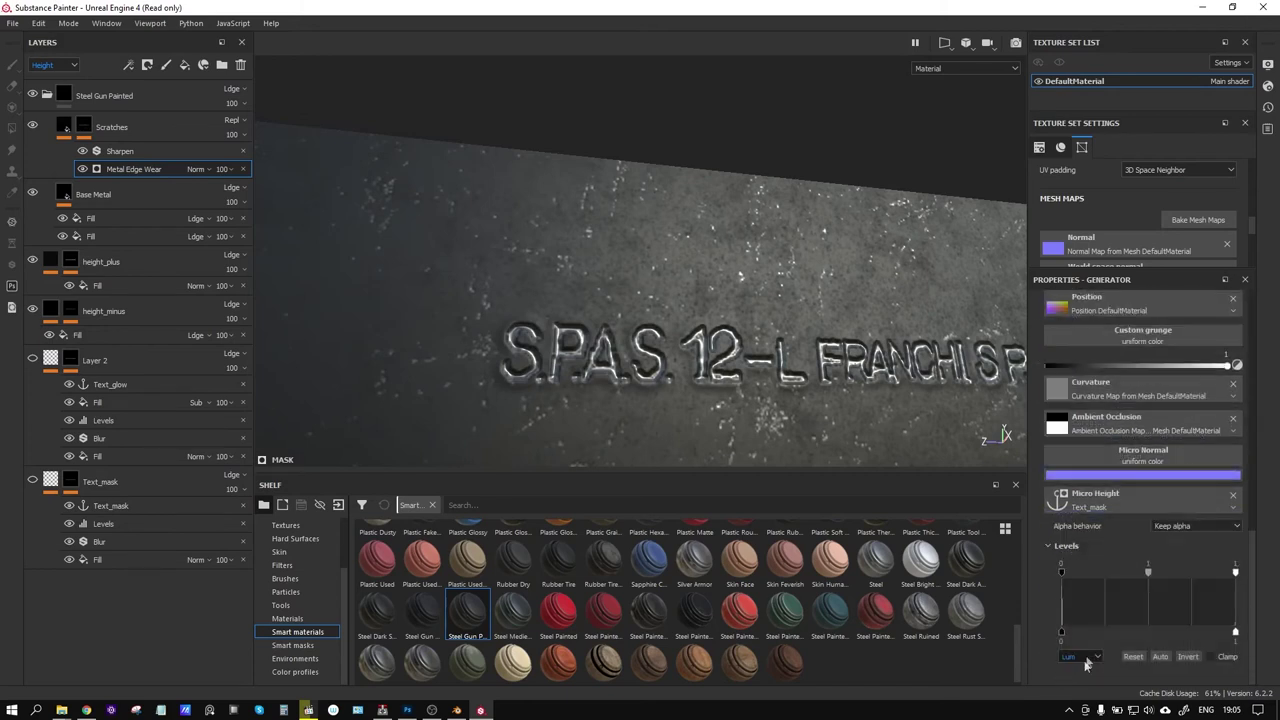
click(1188, 658)
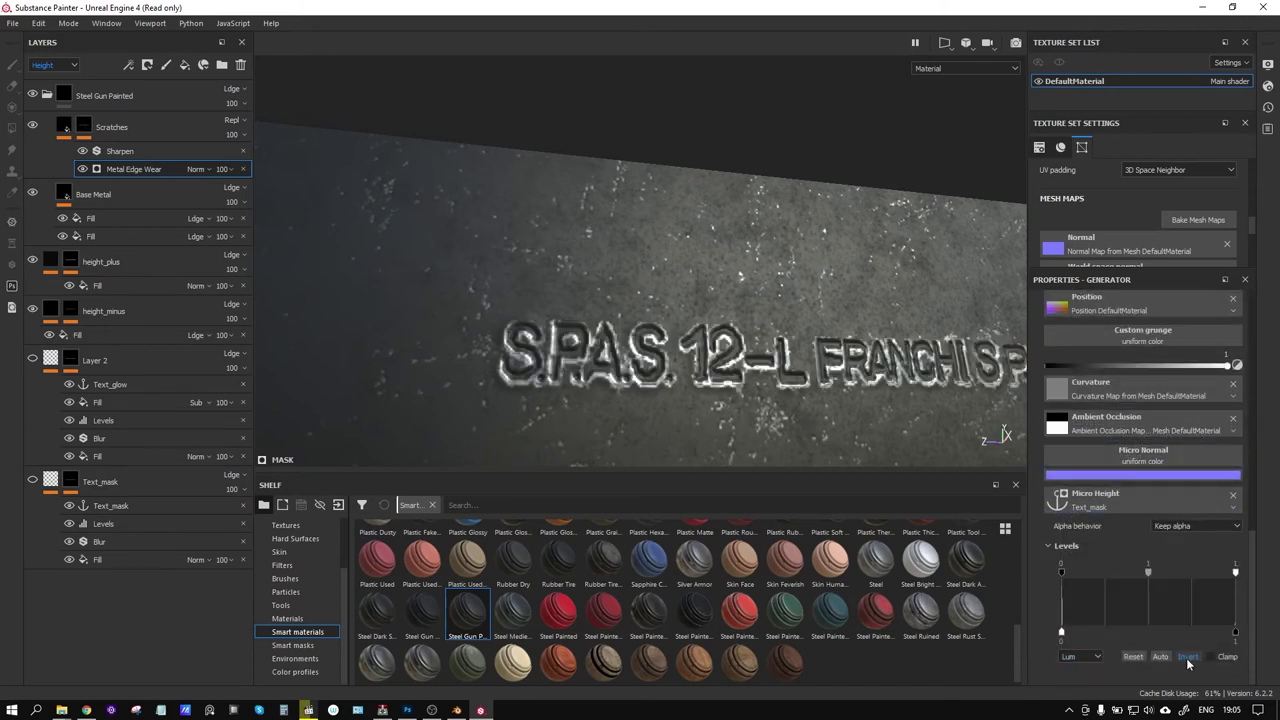
mouse_move(820, 418)
alt+mouse_down()
mouse_move(692, 374)
mouse_move(829, 386)
mouse_move(781, 349)
mouse_move(852, 369)
alt+mouse_up()
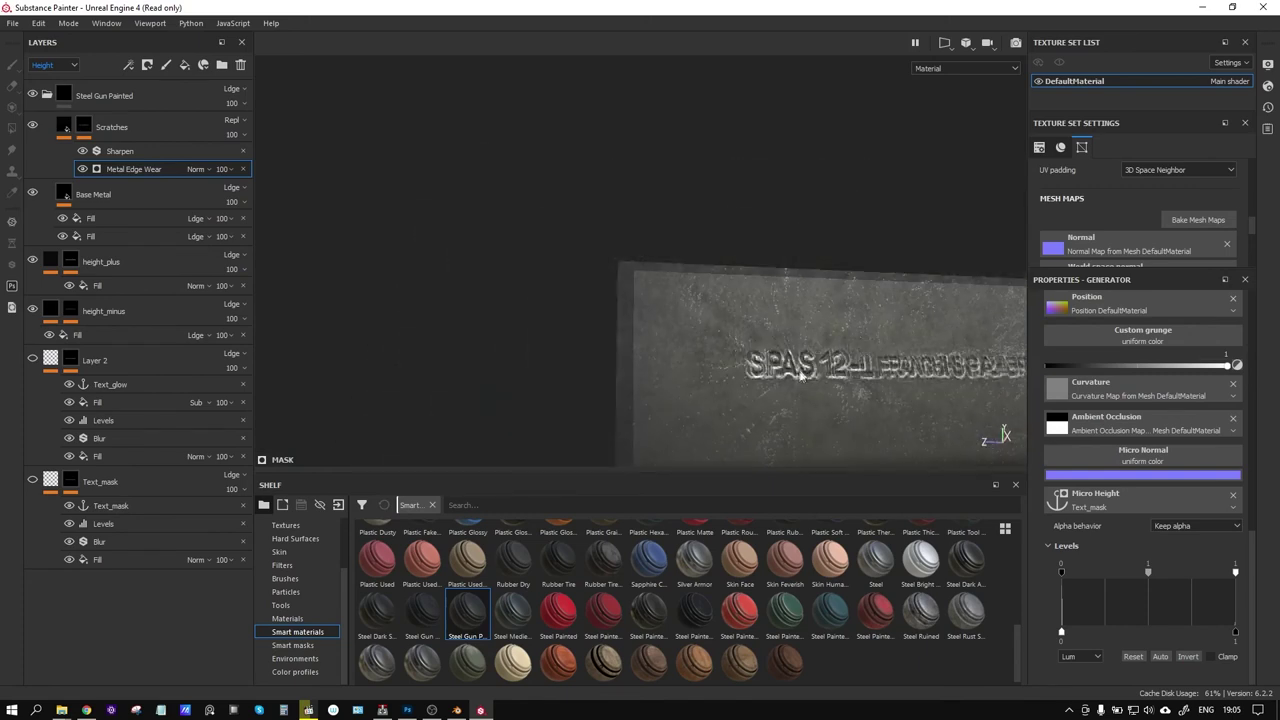
alt+drag(852, 369, 900, 390)
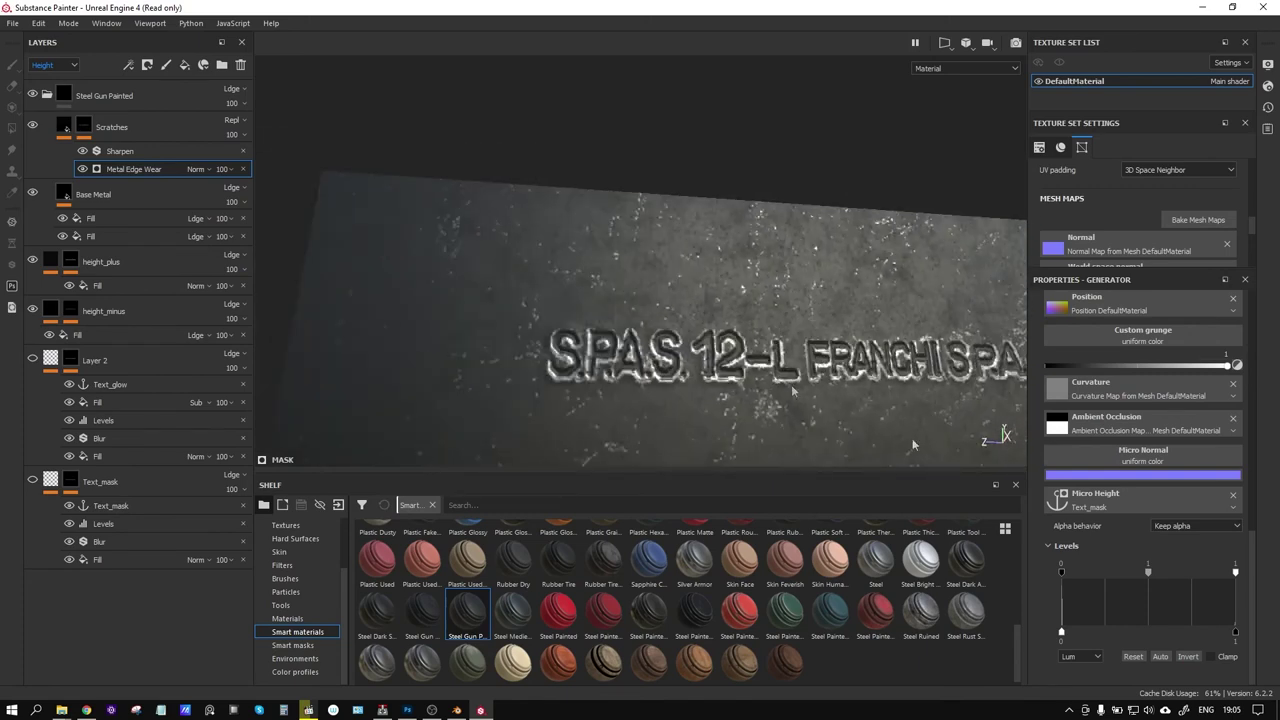
drag(1236, 573, 1212, 567)
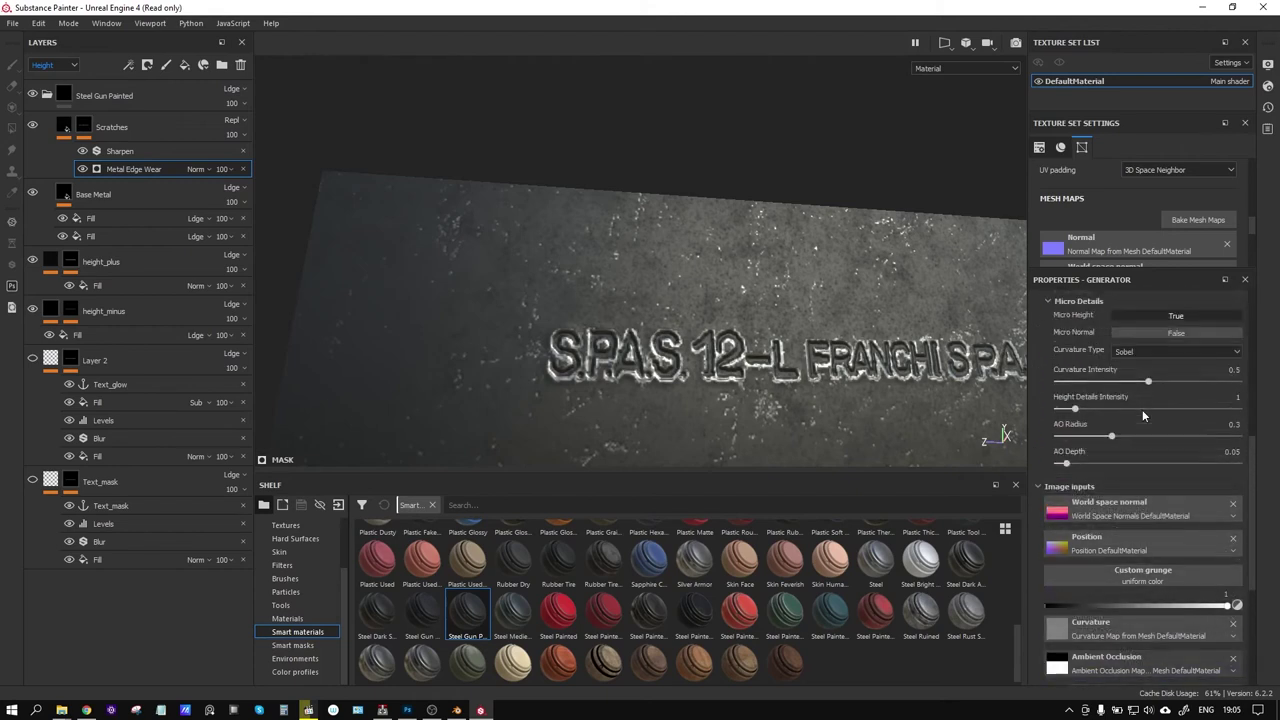
Set edge wear AO Radius 0.22, AO Depth 0.11 and Height Details Intensity 0.15
click(1113, 438)
mouse_move(1113, 438)
mouse_down()
mouse_move(1165, 442)
mouse_move(1077, 461)
mouse_up()
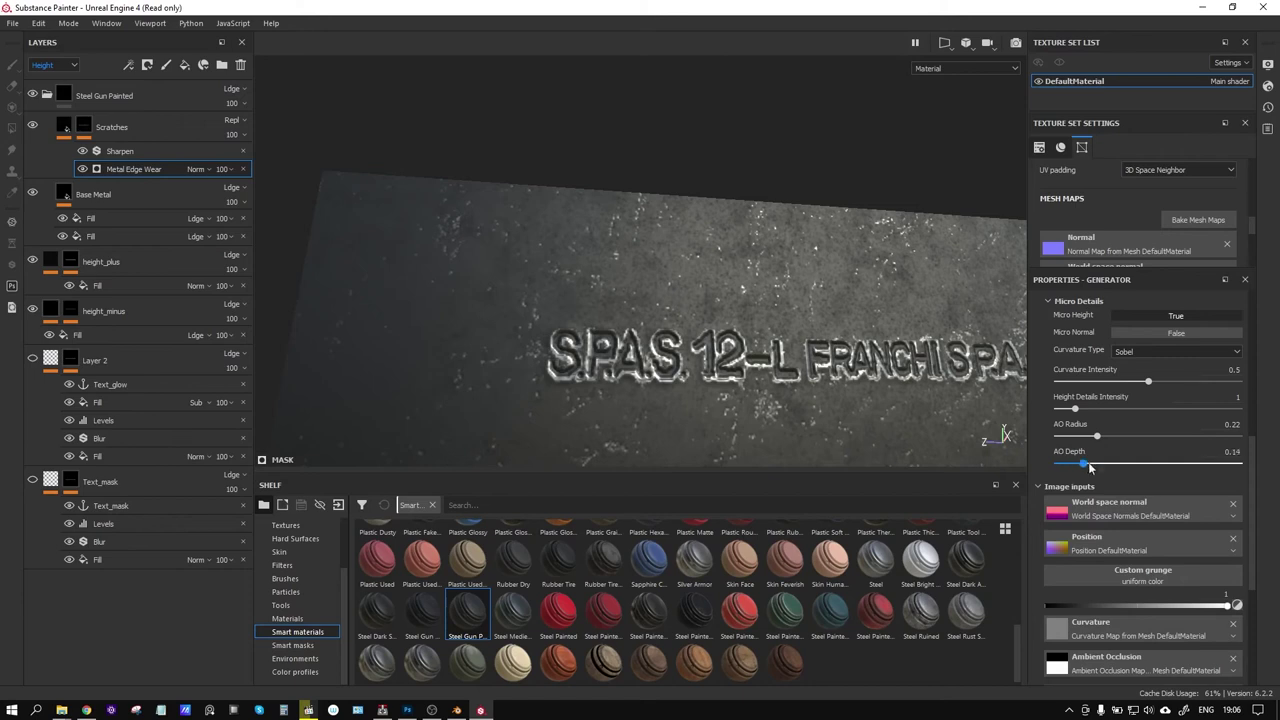
mouse_move(1076, 410)
mouse_down()
mouse_move(1133, 415)
mouse_move(1060, 416)
mouse_up()
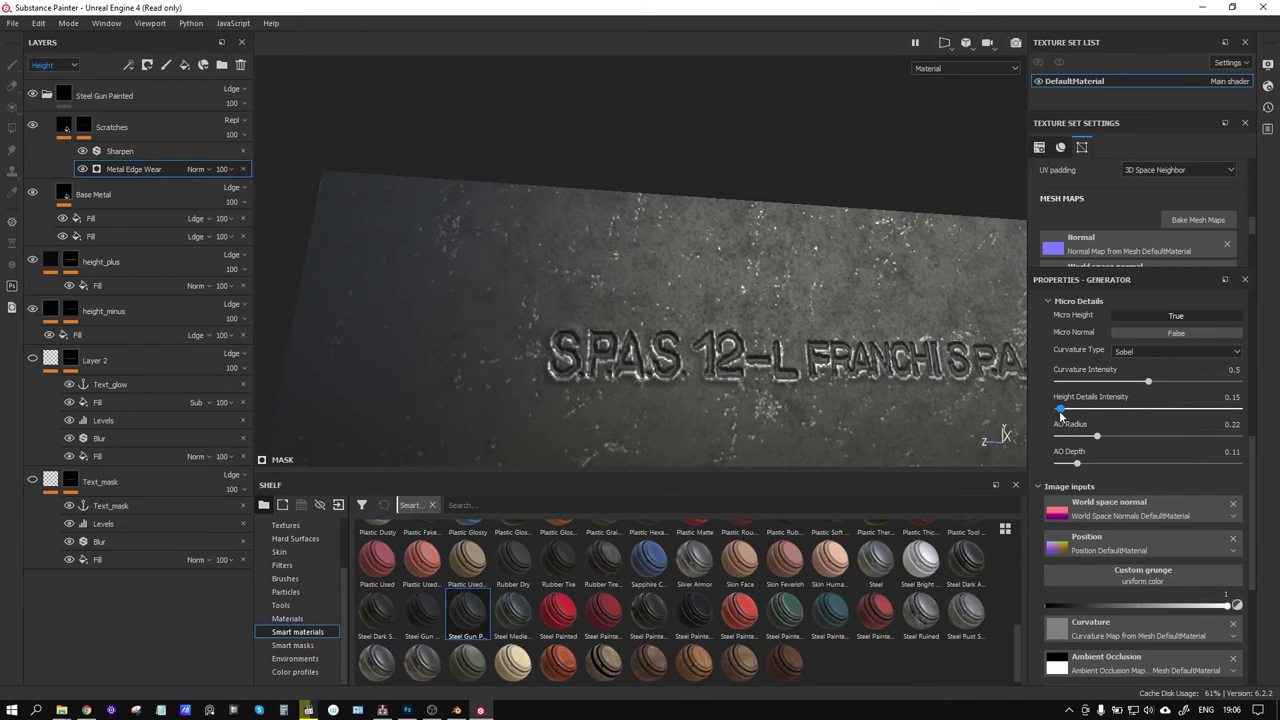
mouse_move(994, 429)
alt+mouse_down()
mouse_move(724, 358)
mouse_move(714, 380)
mouse_move(700, 372)
alt+mouse_up()
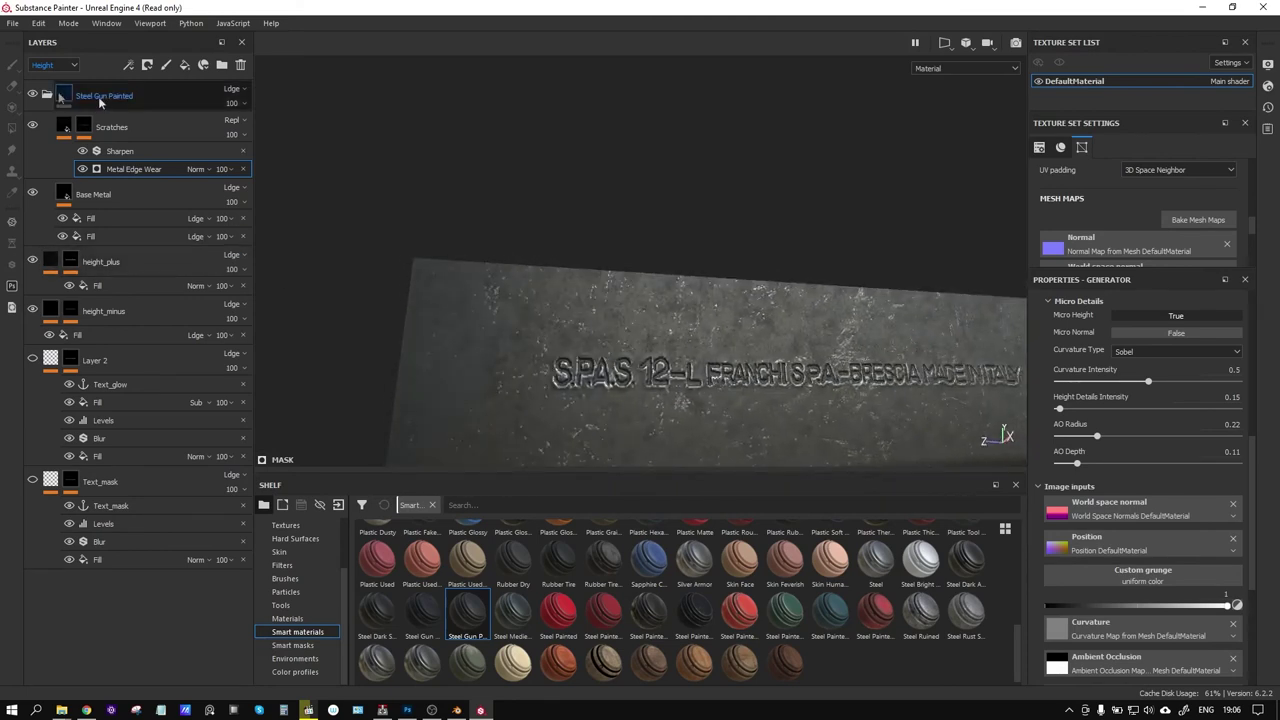
click(306, 638)
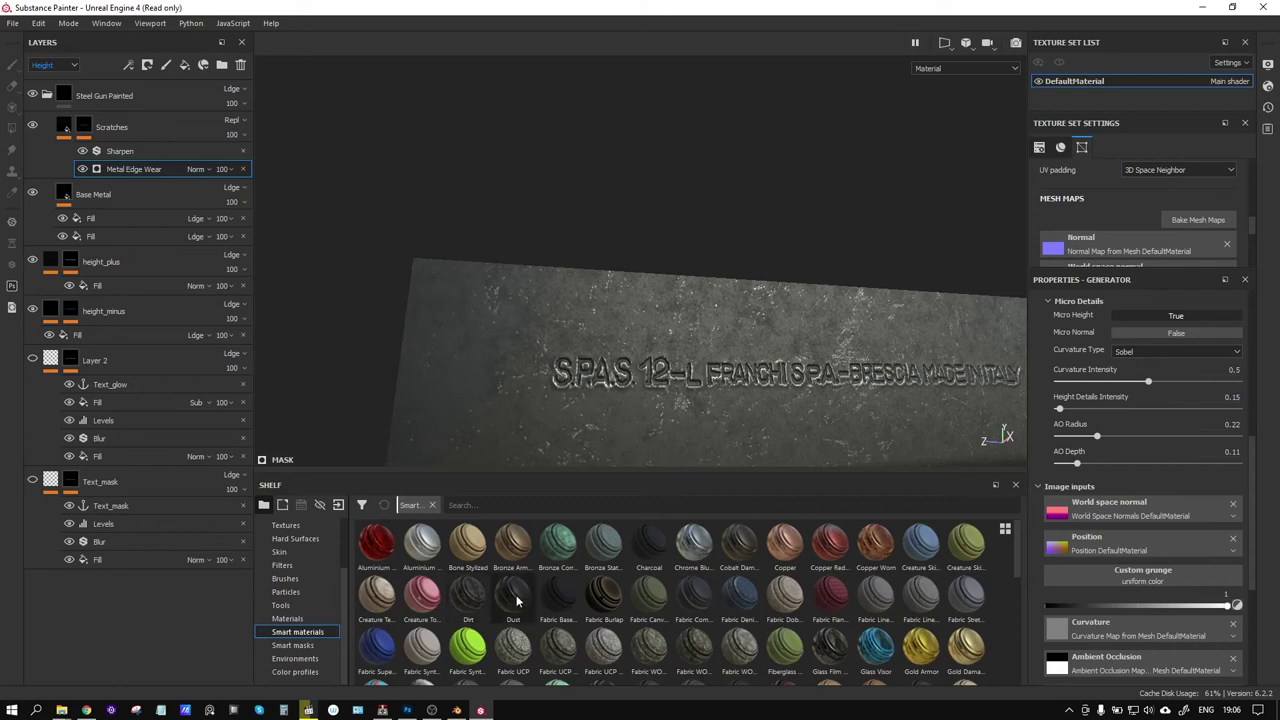
mouse_move(513, 597)
drag(517, 600, 162, 87)
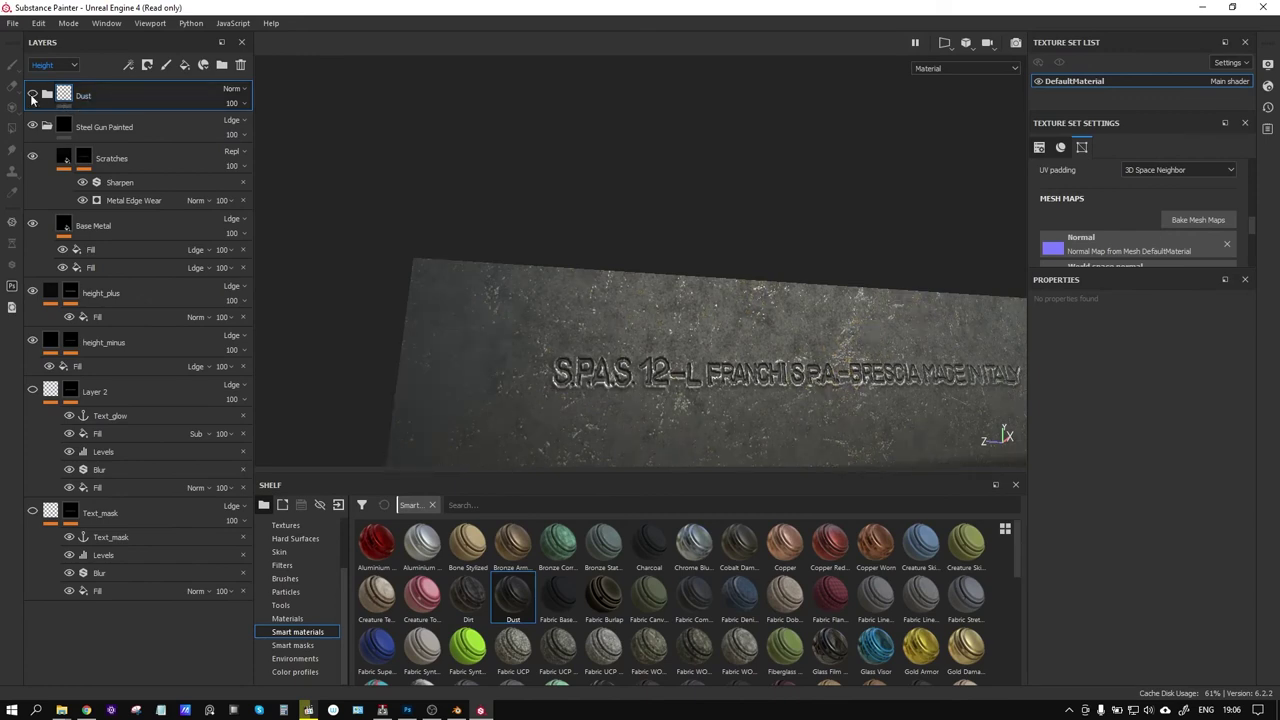
double_click(86, 97)
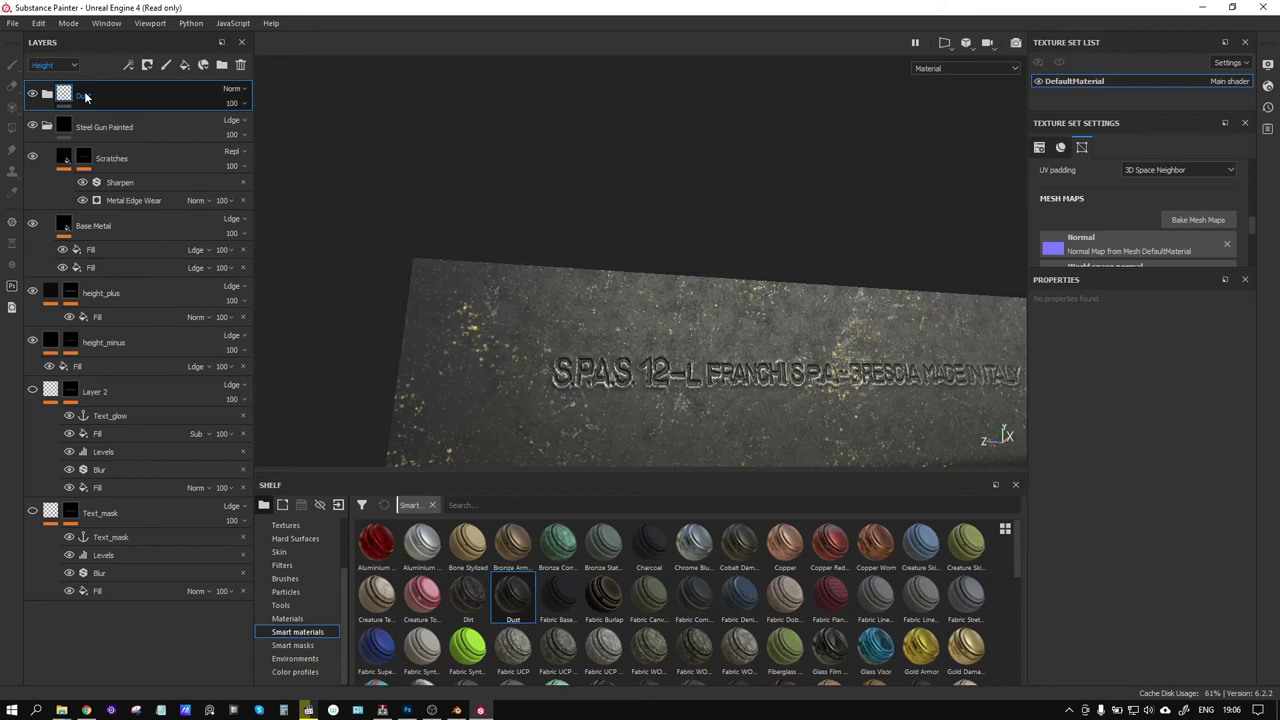
key(Delete)
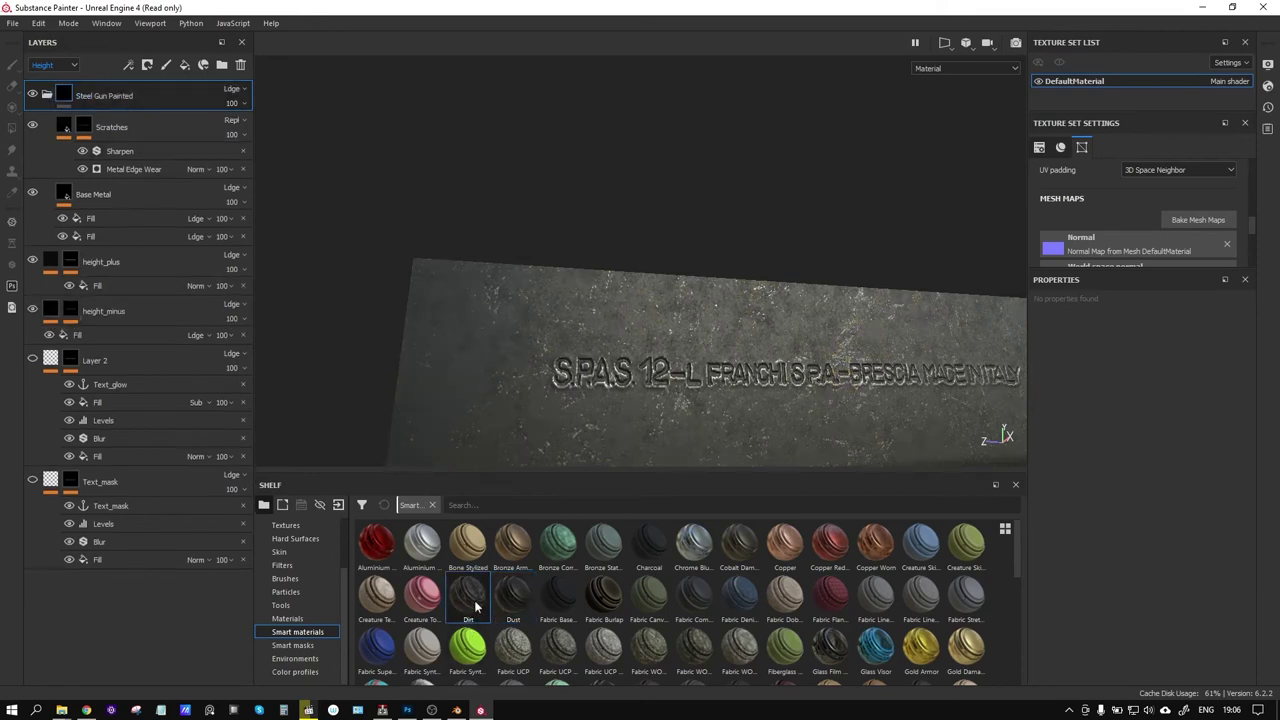
drag(466, 604, 157, 84)
drag(157, 84, 149, 84)
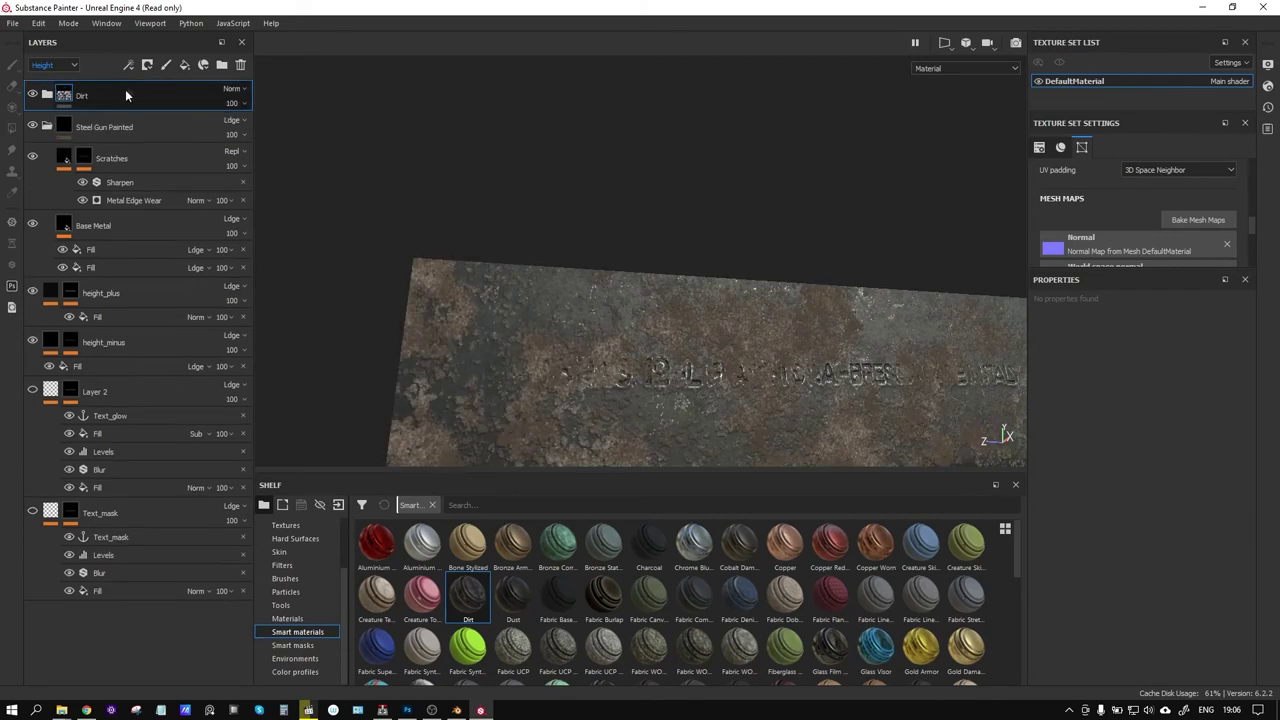
key(Delete)
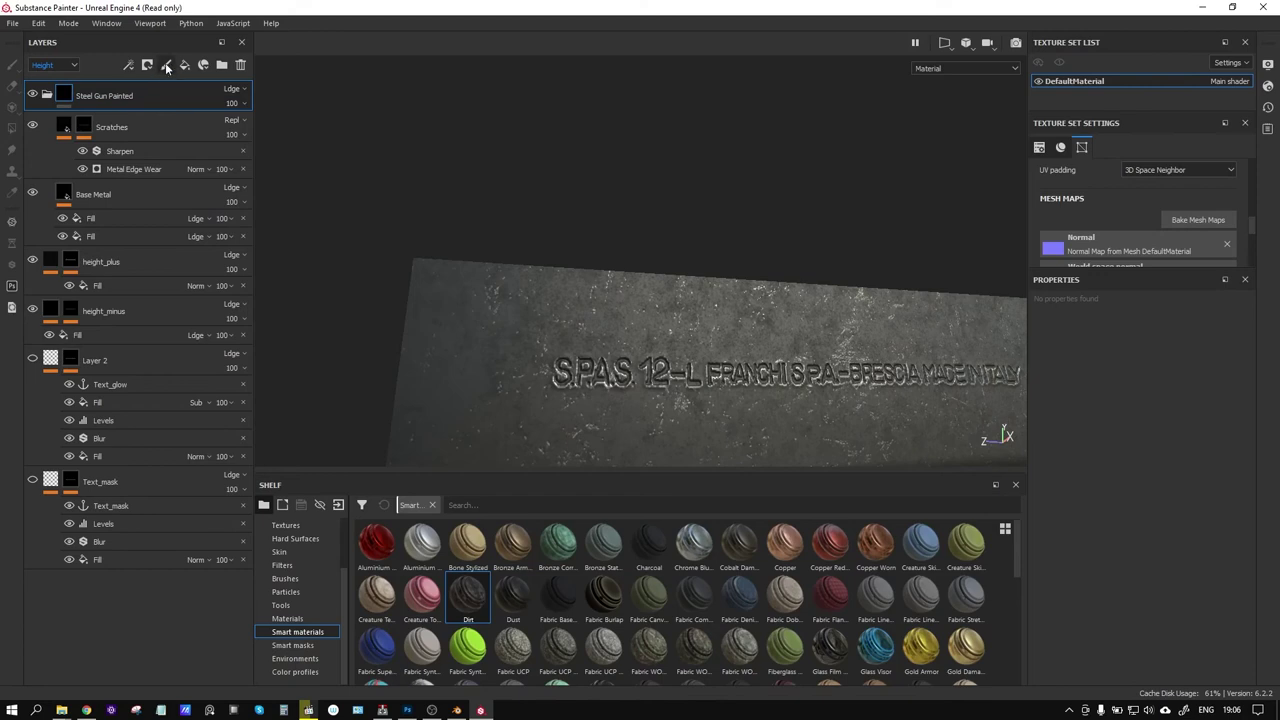
scroll(578, 572, down, 10)
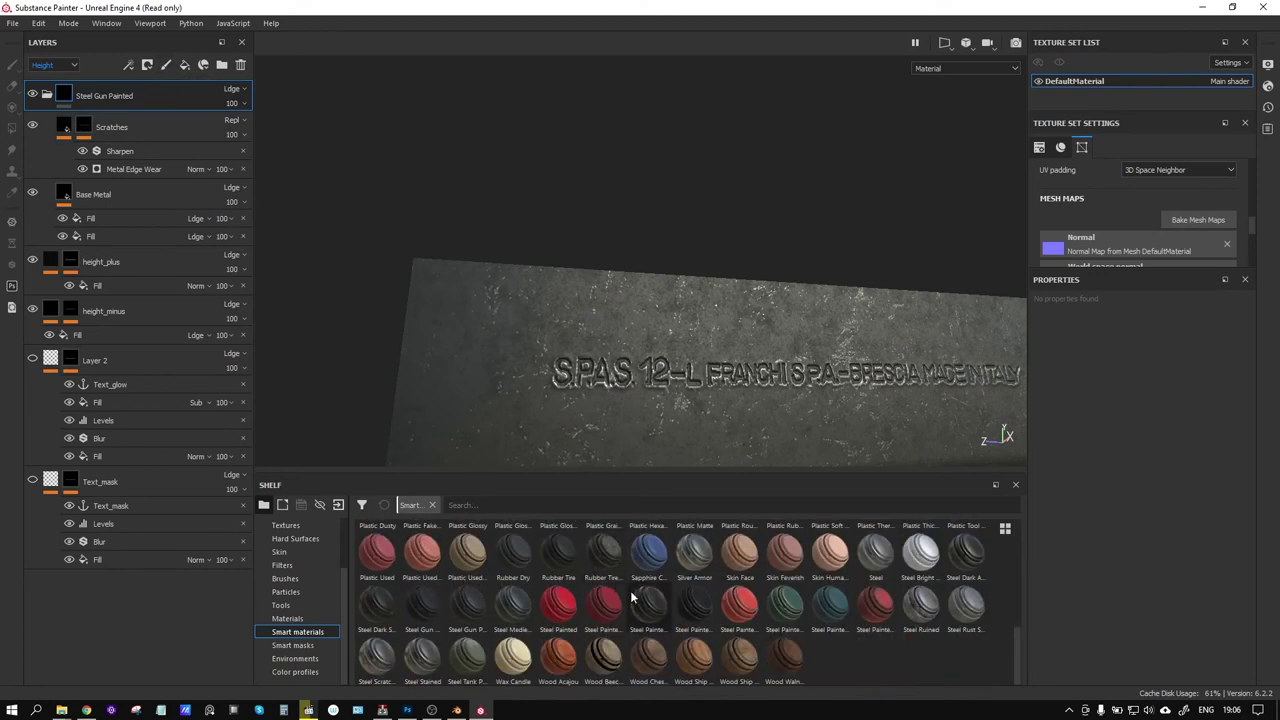
scroll(632, 597, up, 8)
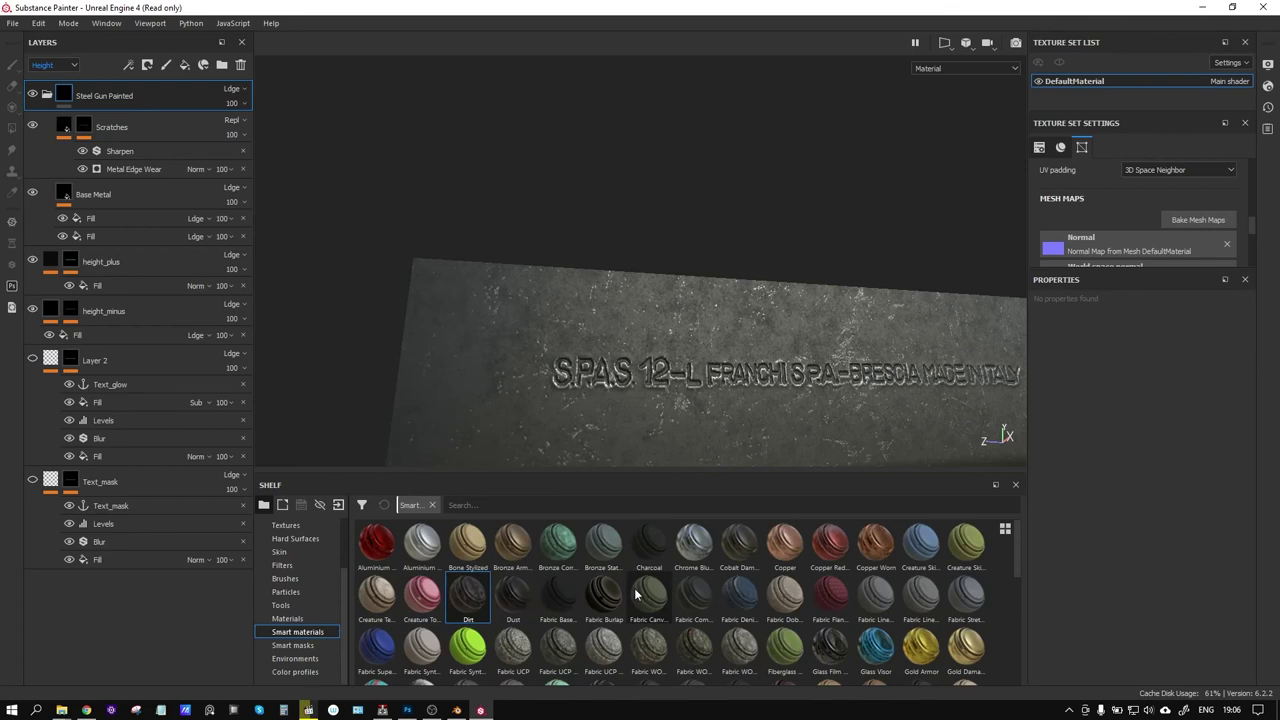
scroll(635, 595, down, 5)
scroll(635, 595, down, 3)
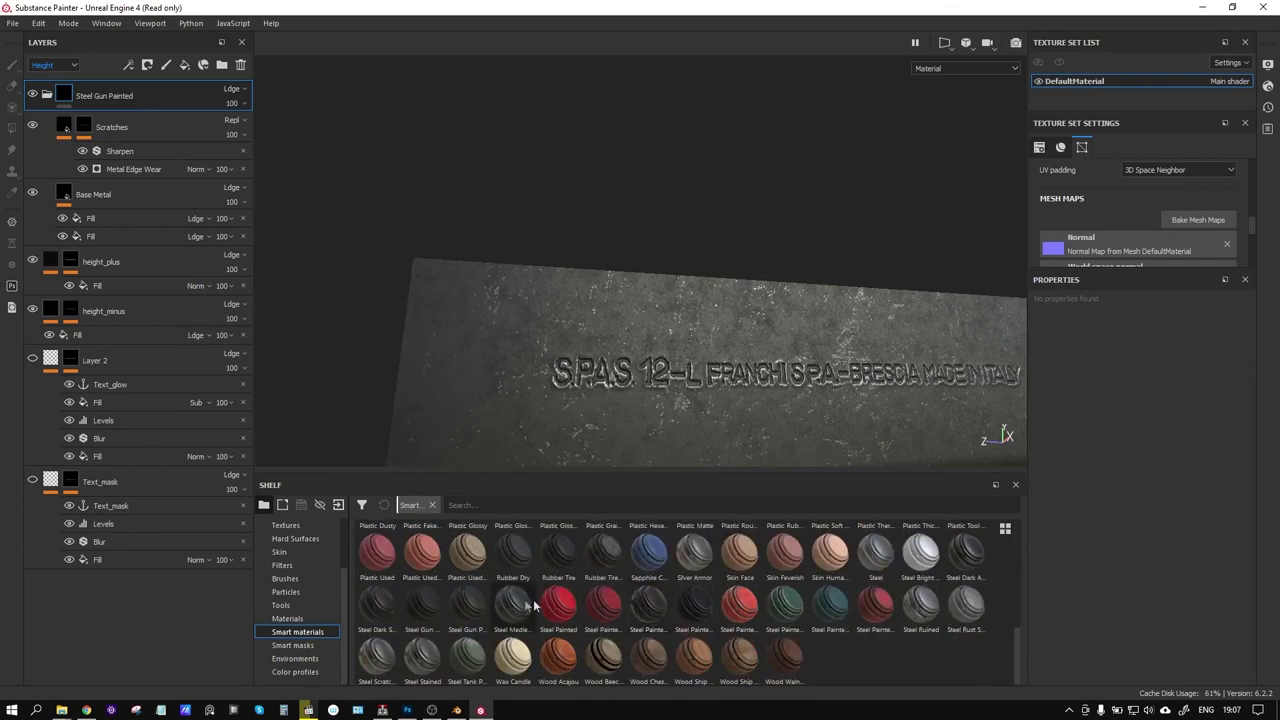
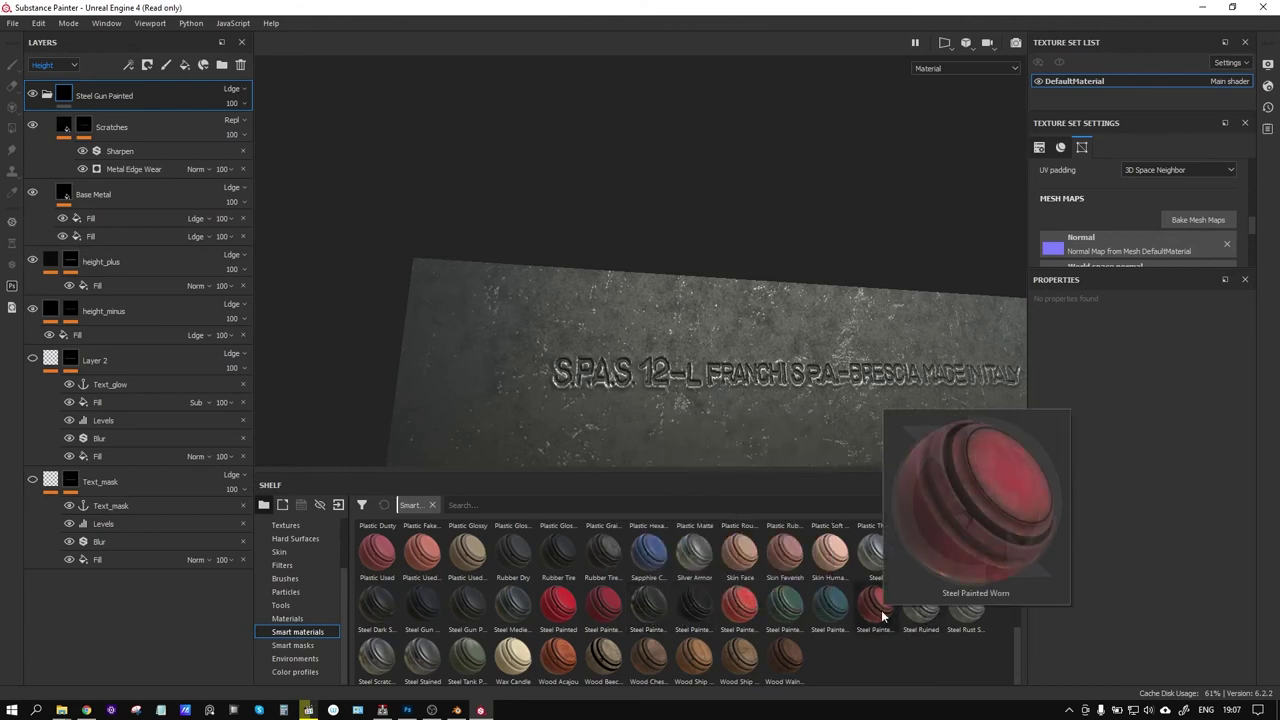
Add the Steel Painted Worn smart material and delete its red Paint layer
drag(882, 617, 136, 80)
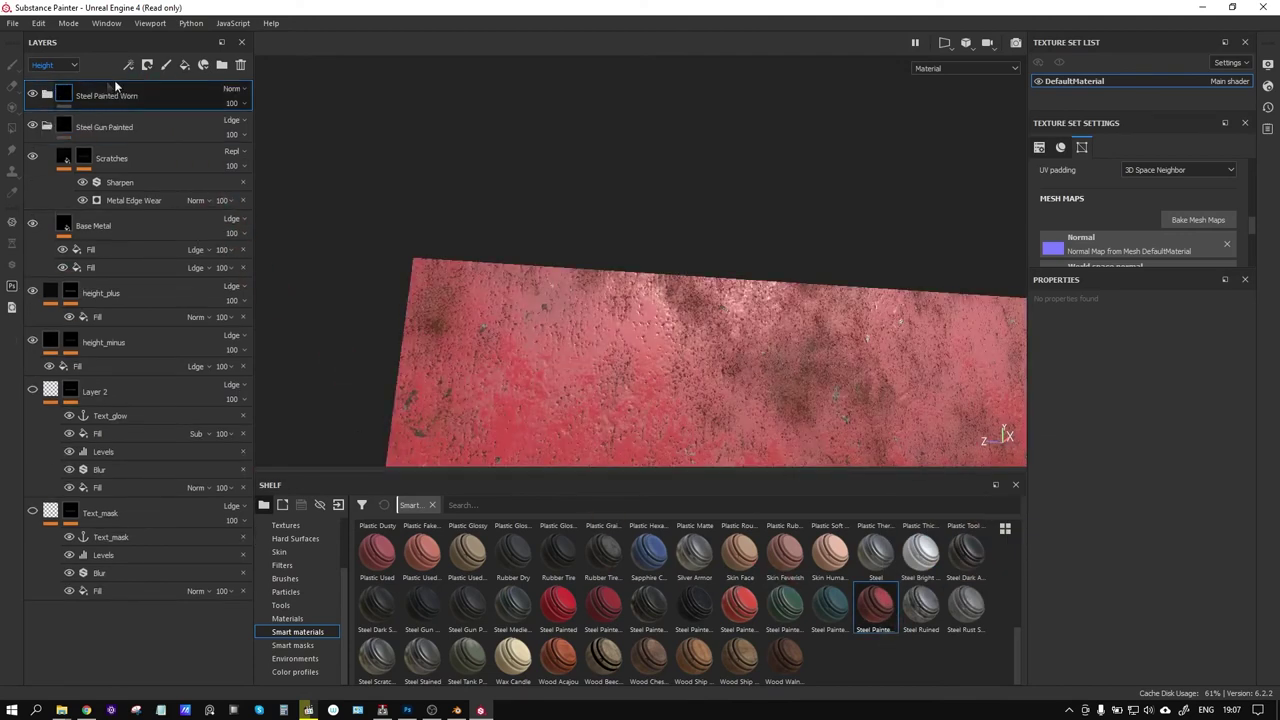
click(46, 94)
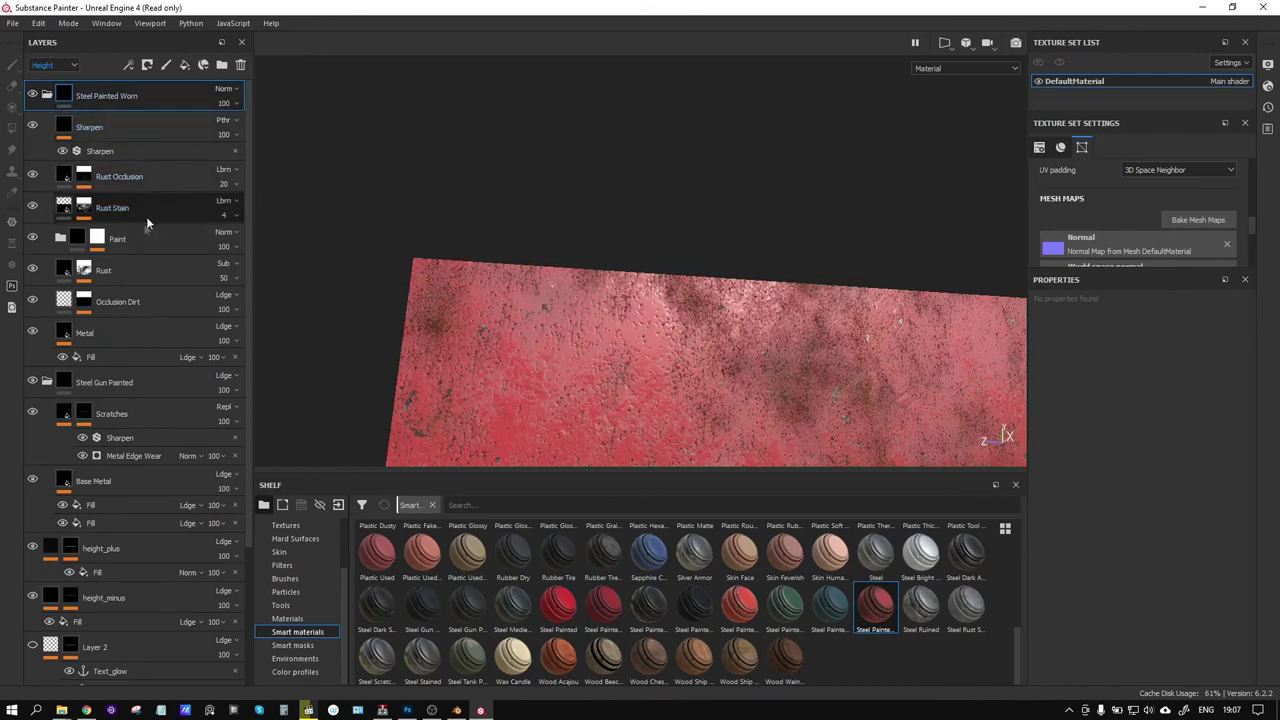
click(131, 240)
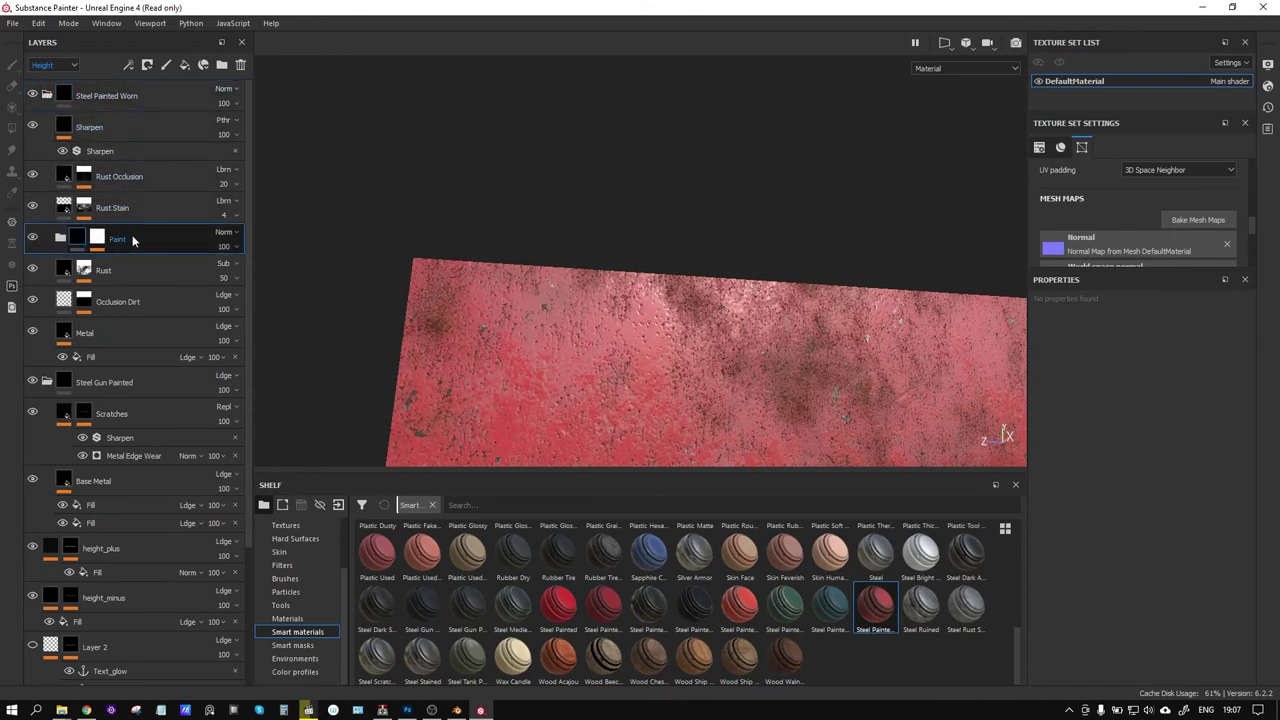
key(Delete)
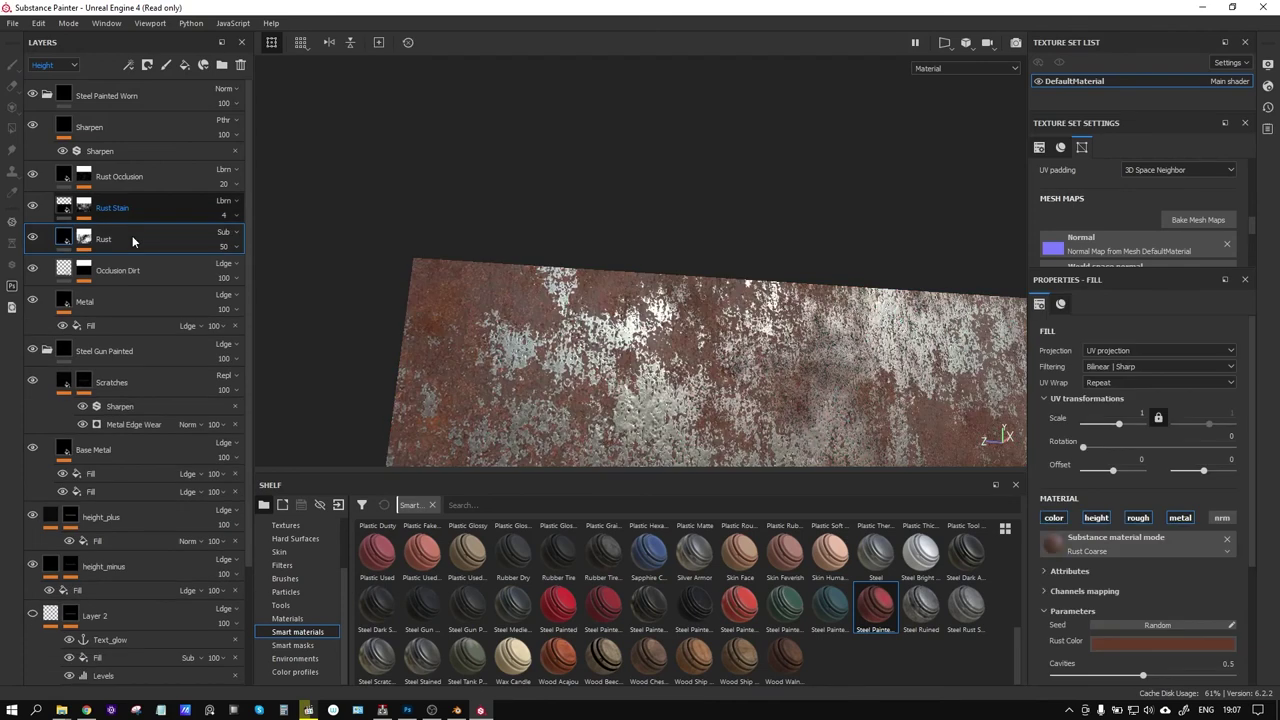
Delete the Rust Stain layer, then remove the entire Steel Painted Worn folder
click(132, 237)
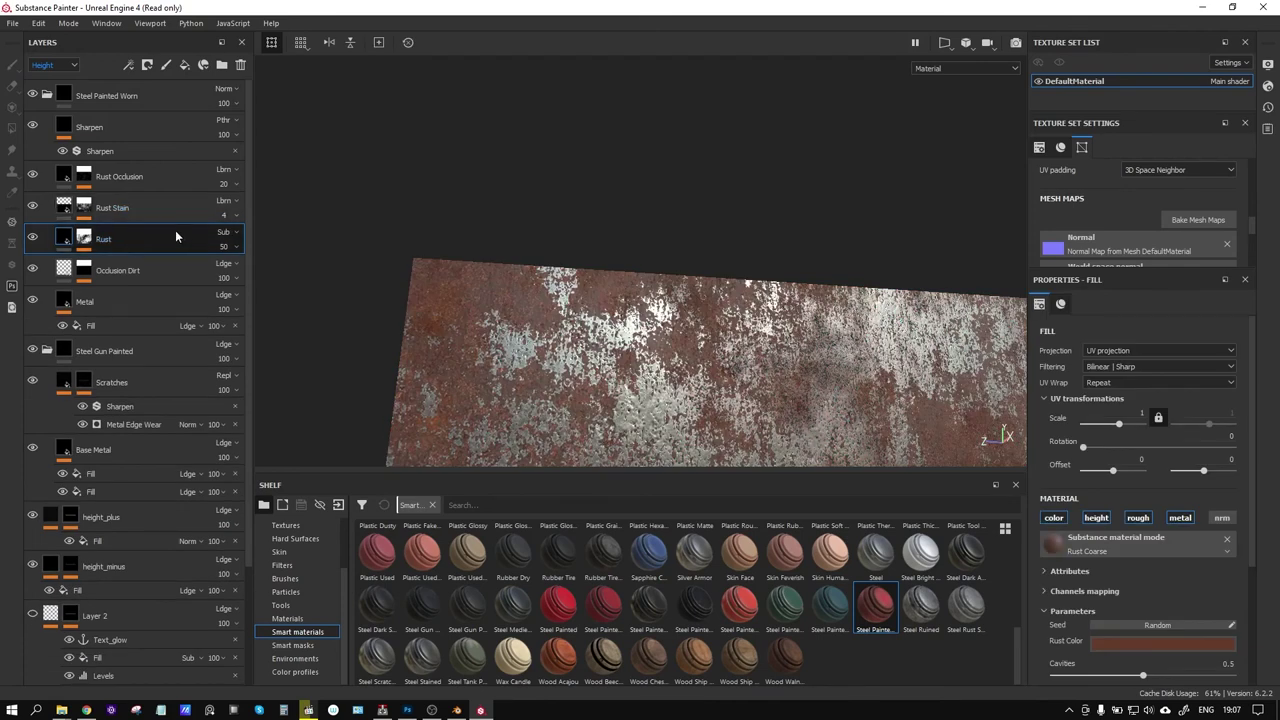
click(151, 208)
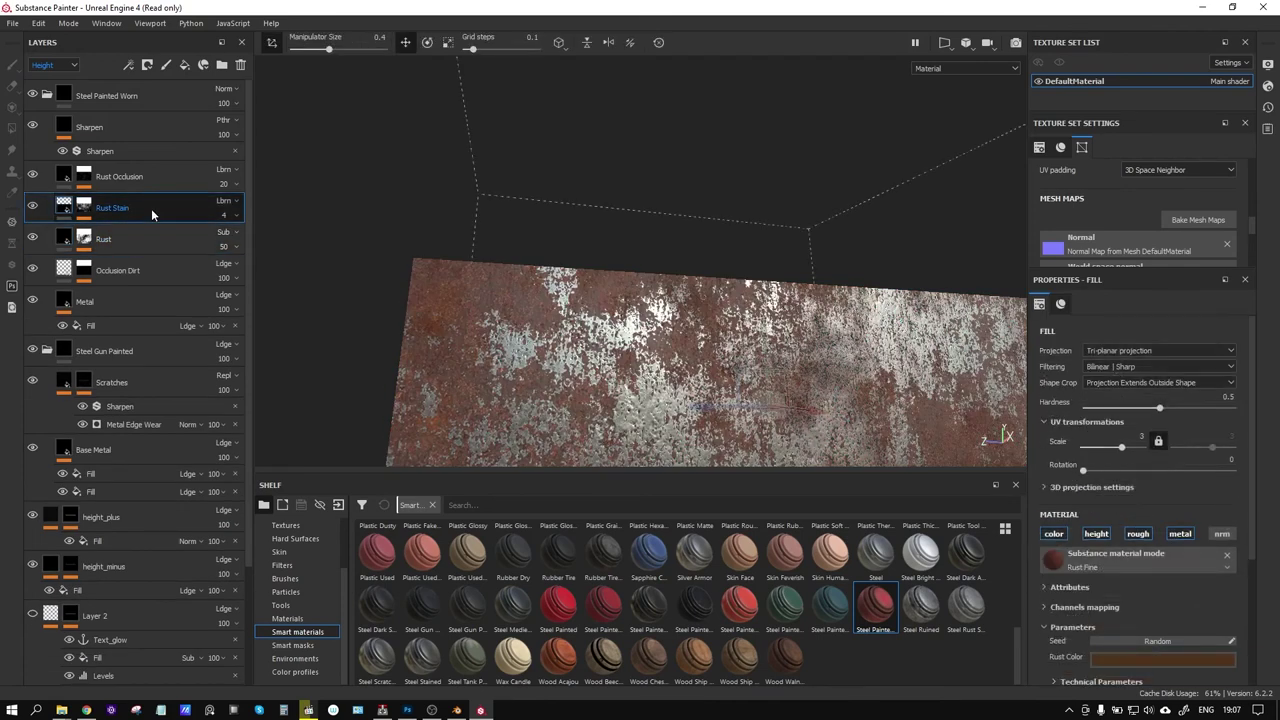
key(Delete)
key(Delete)
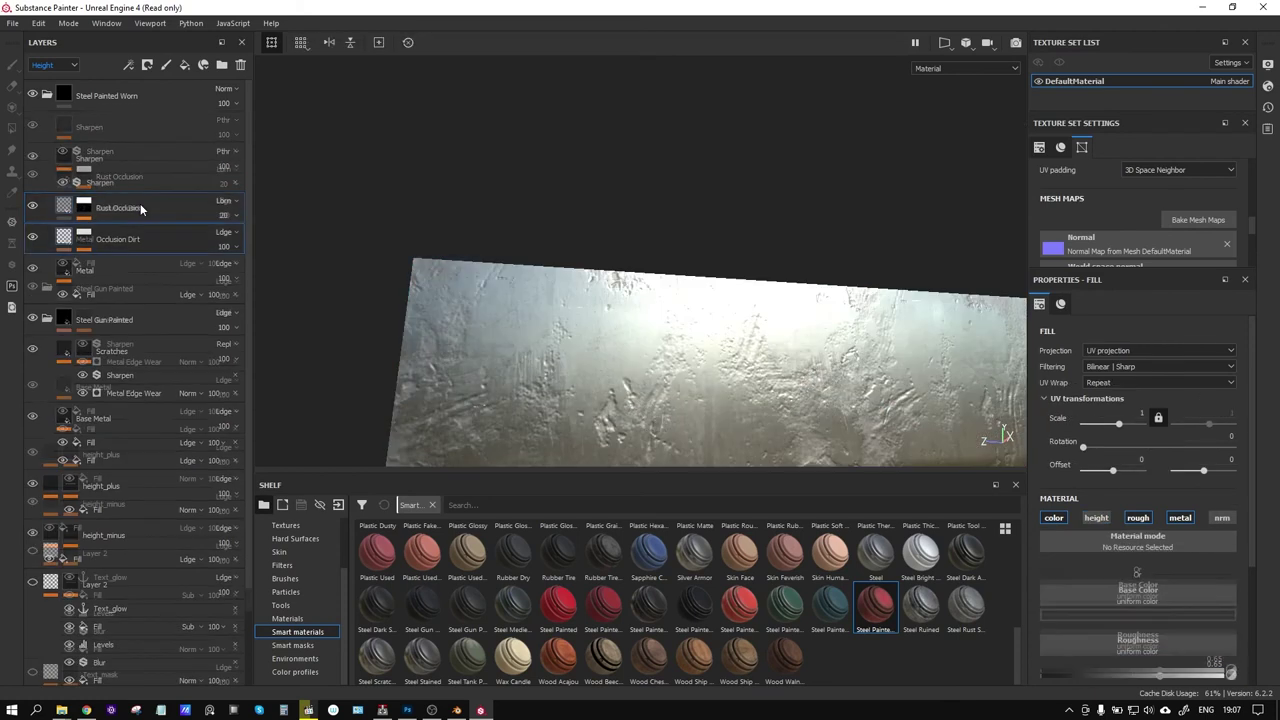
click(152, 177)
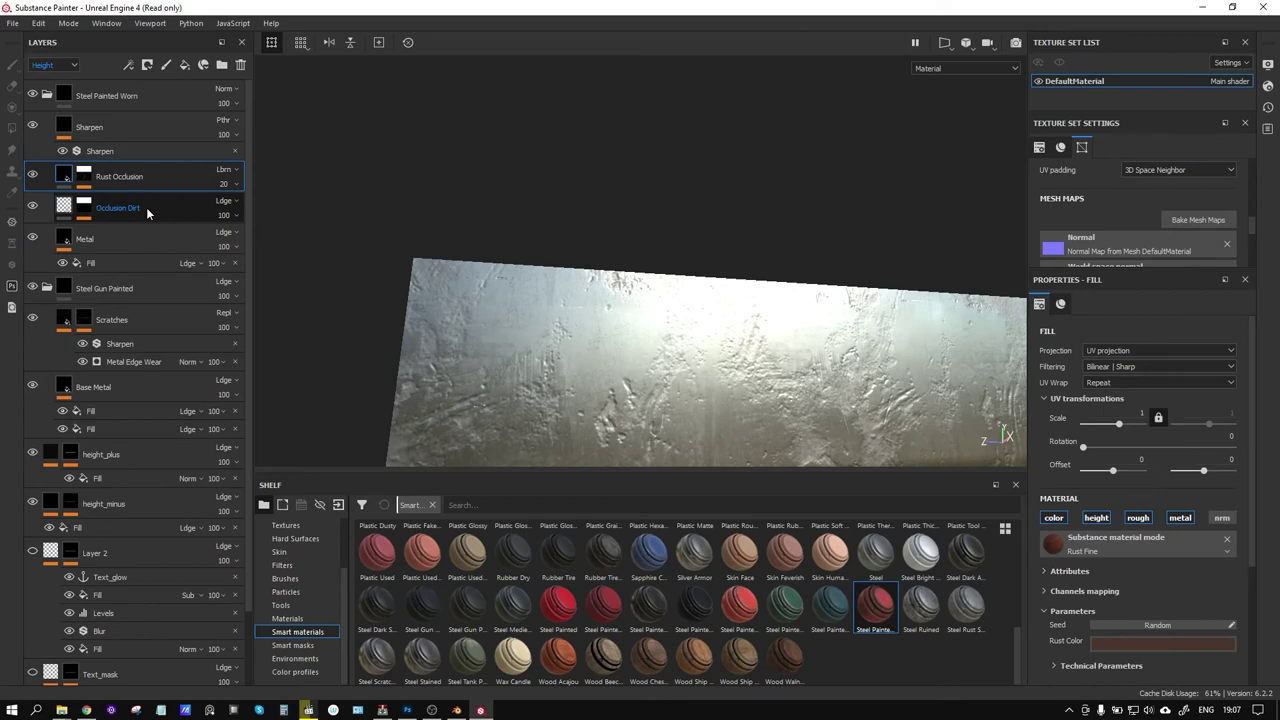
click(146, 207)
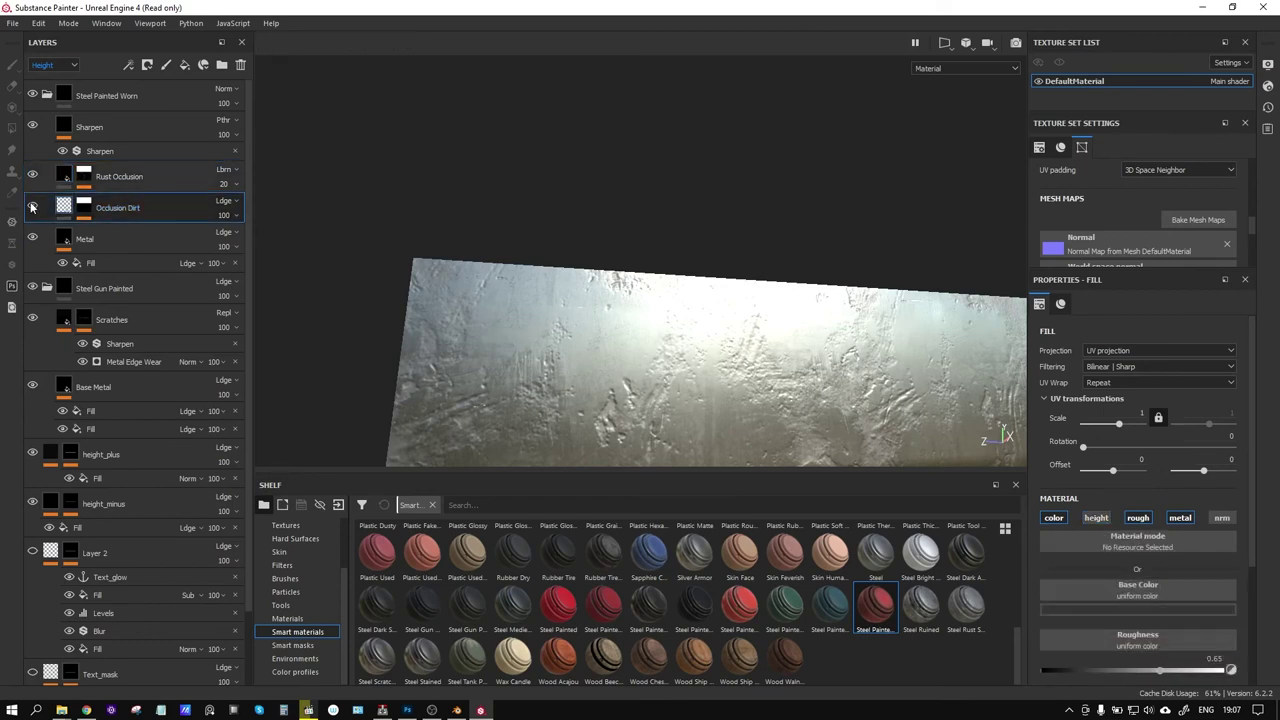
click(115, 95)
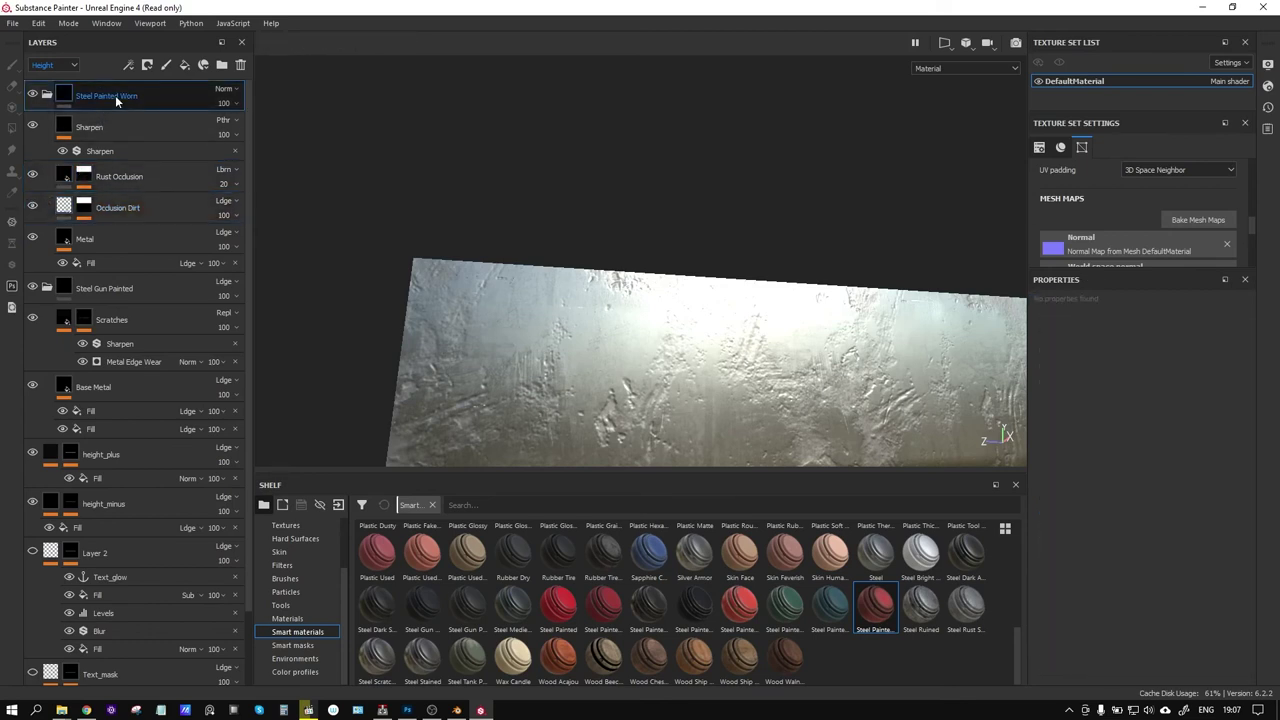
key(Delete)
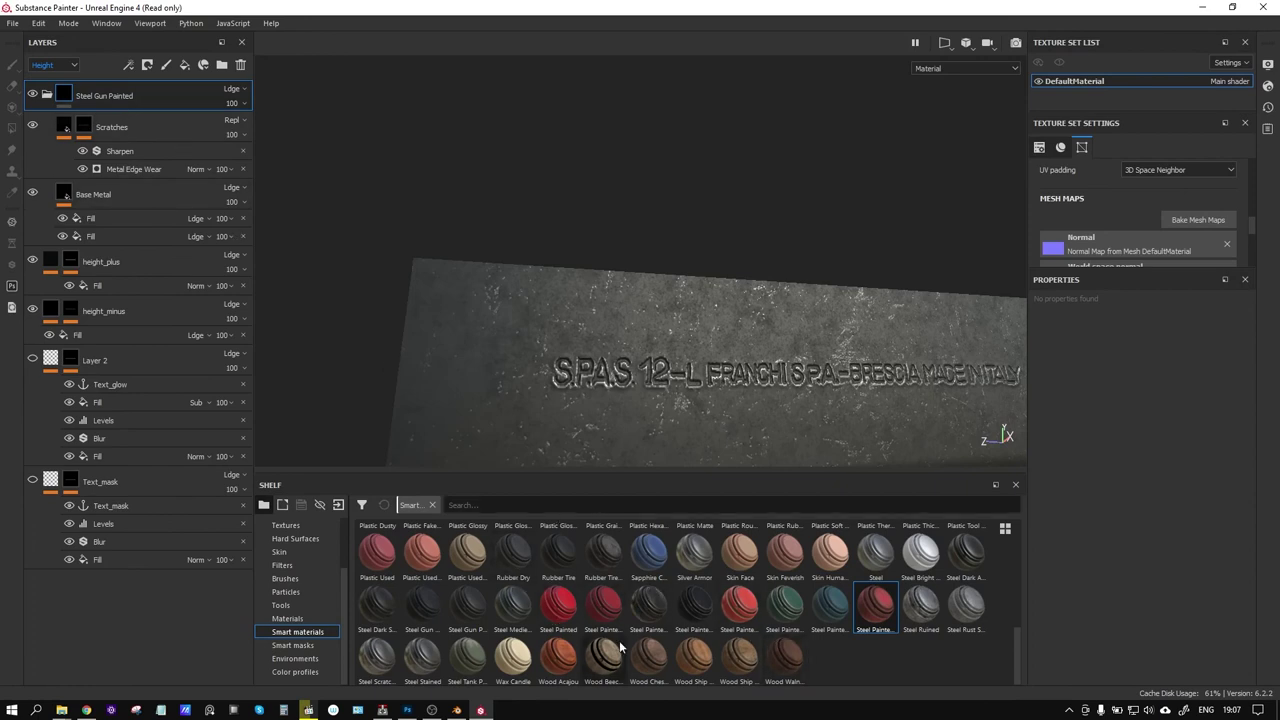
Switch the shelf to plain materials and collapse the Steel Gun Painted group
scroll(572, 614, up, 10)
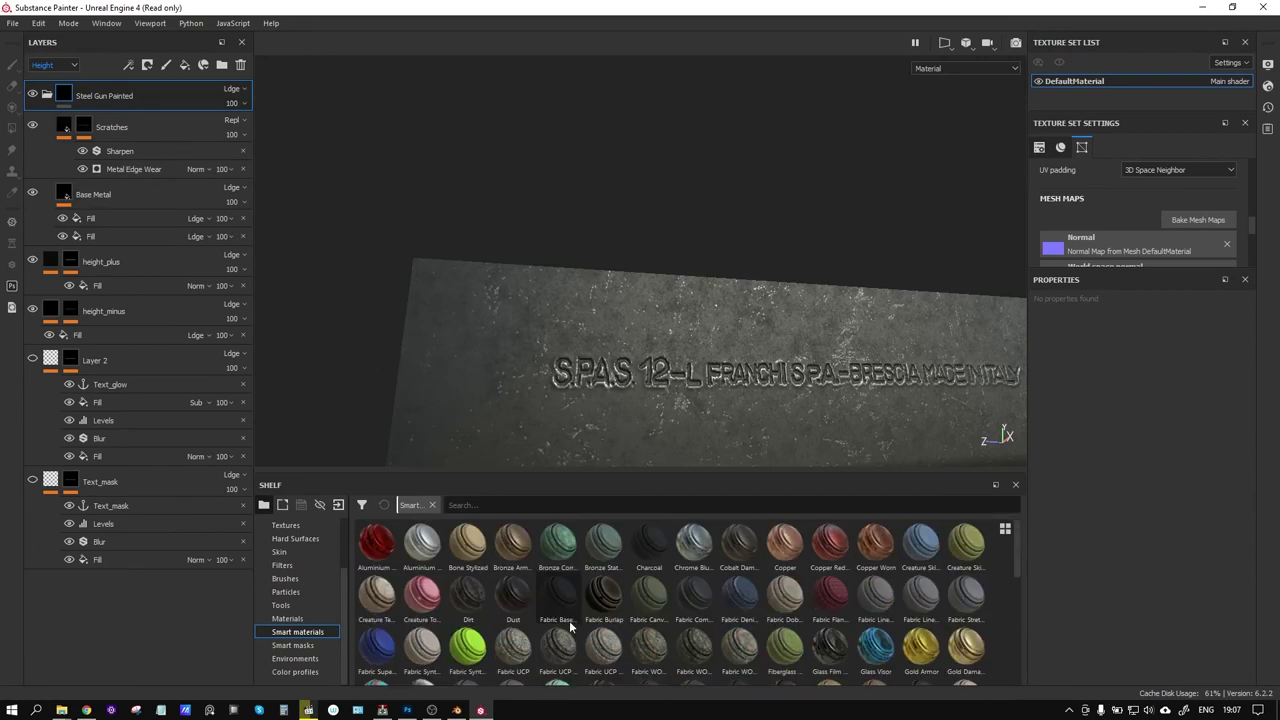
click(307, 619)
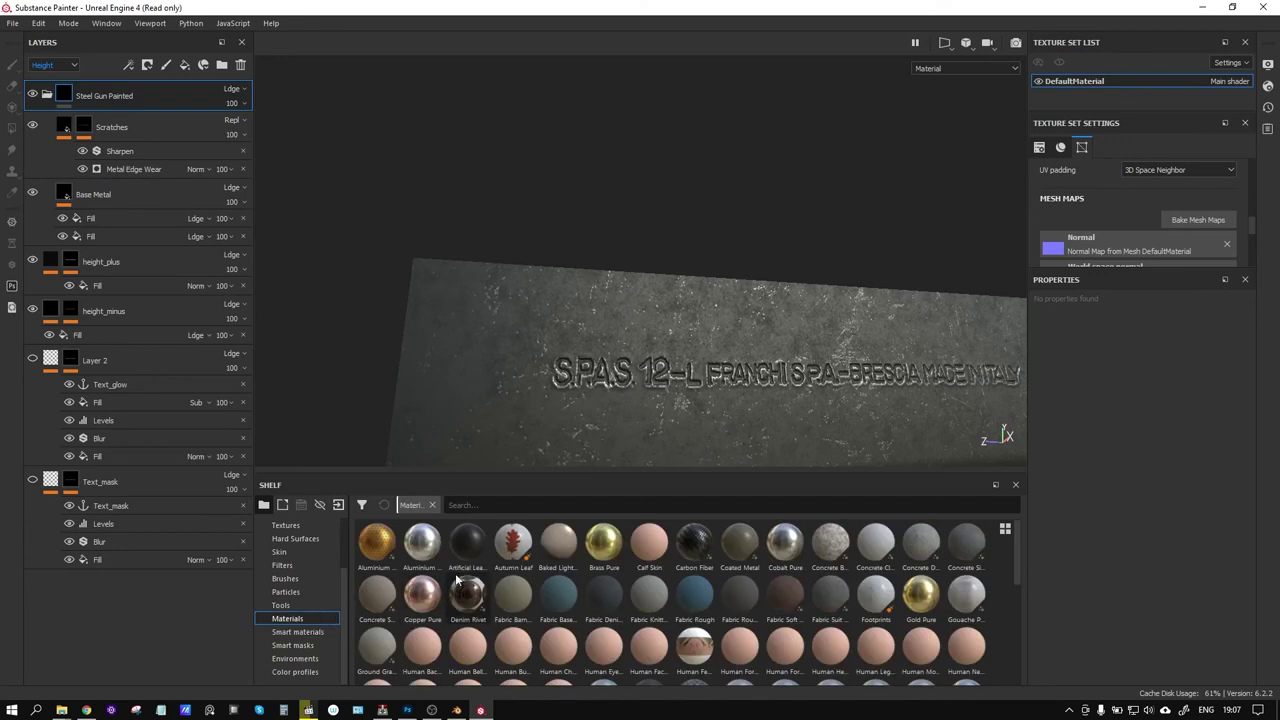
scroll(456, 580, down, 10)
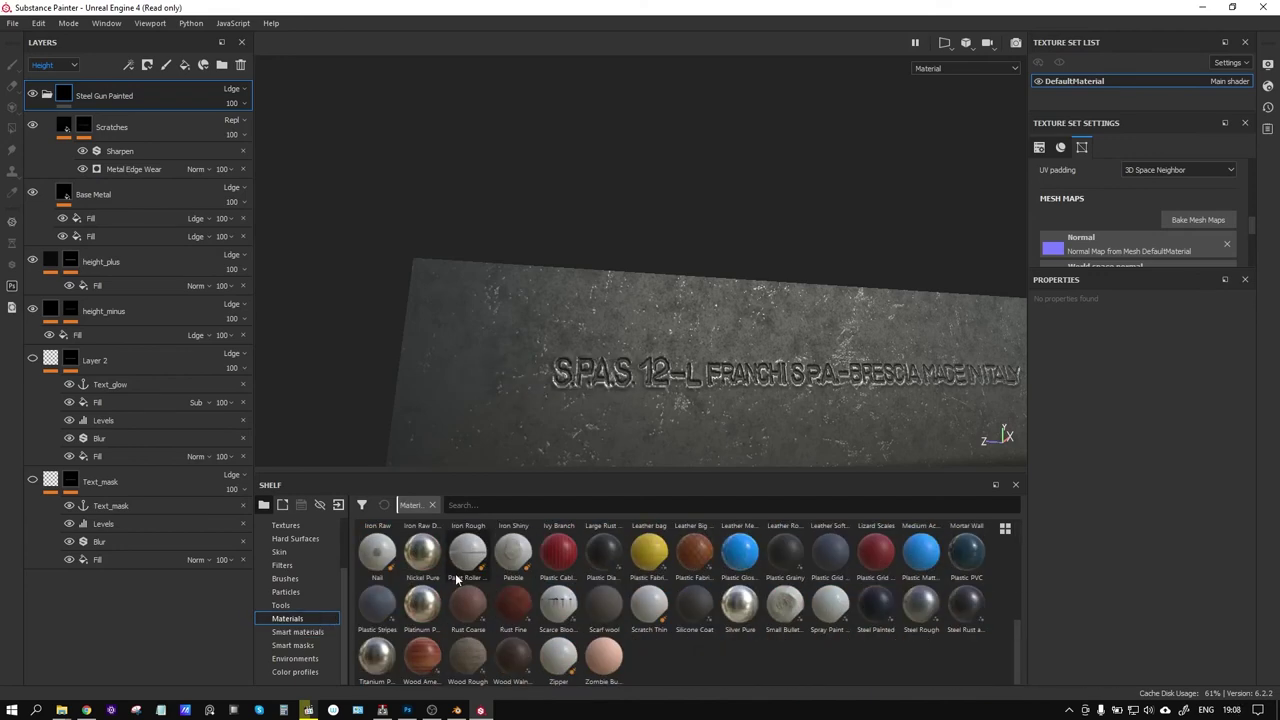
scroll(456, 580, up, 10)
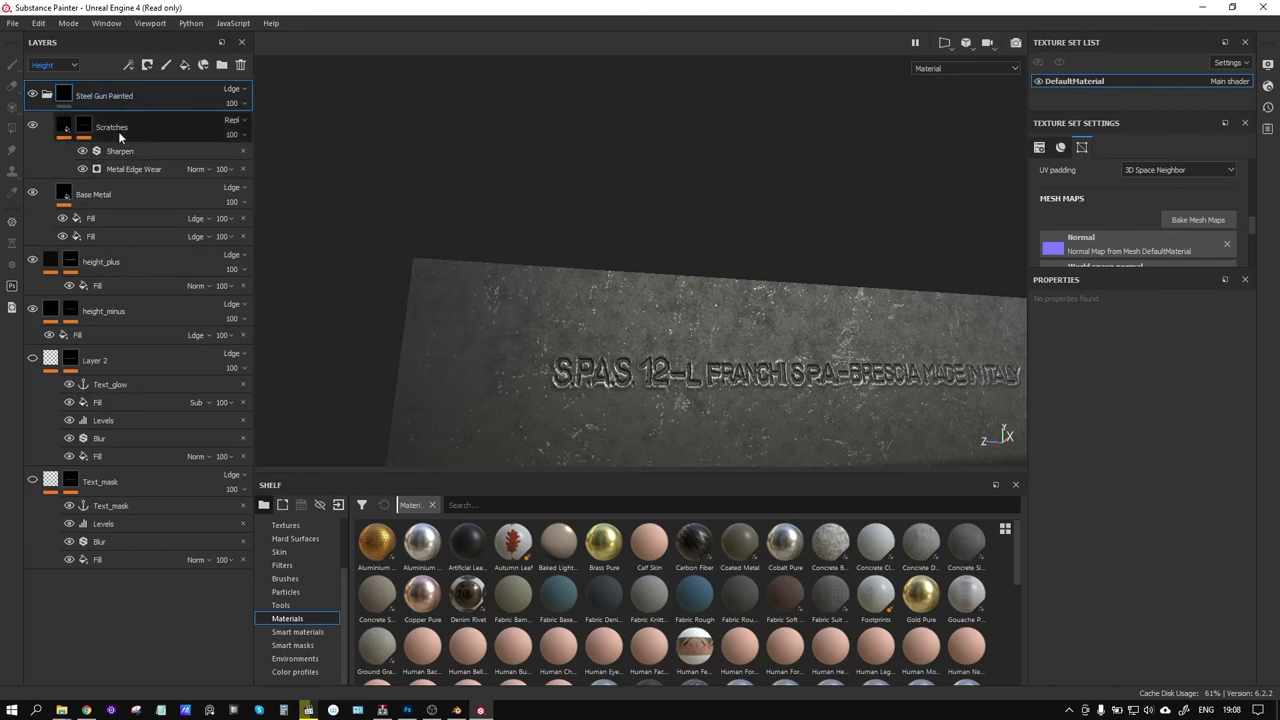
click(46, 95)
Add Layer 3 with a fill using a near-black base color and roughness 0.89
click(166, 65)
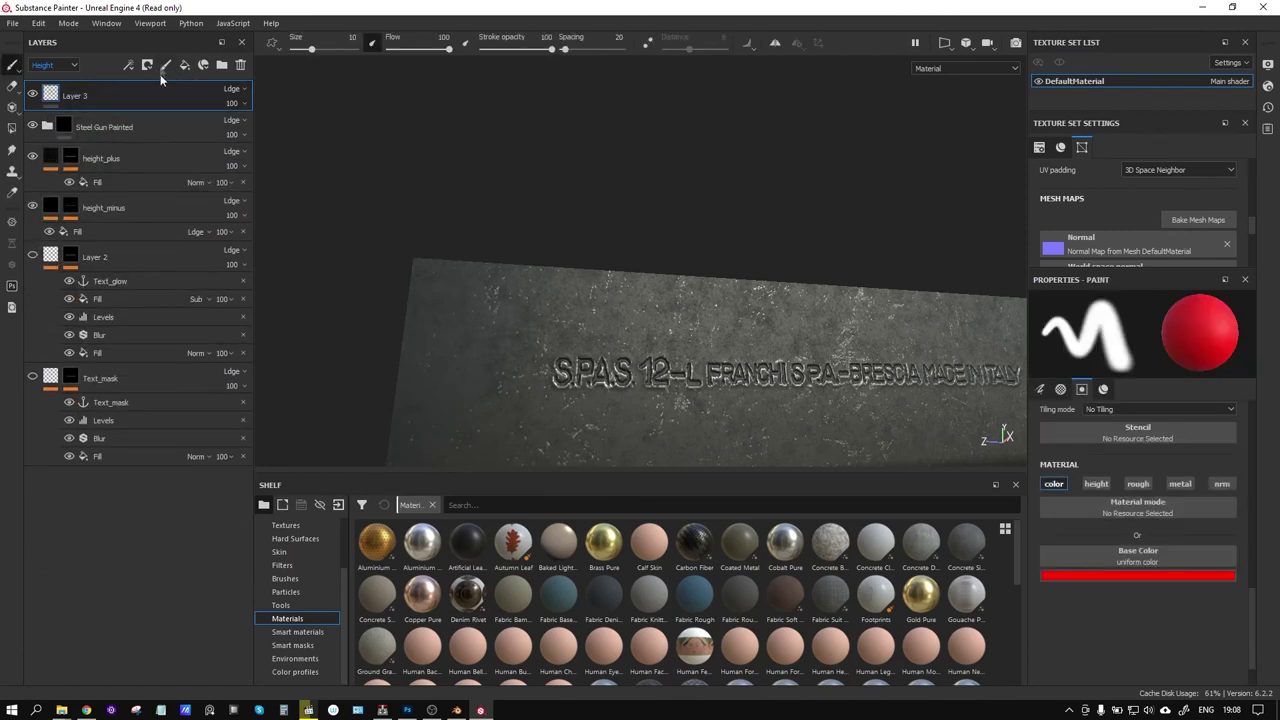
right_click(75, 91)
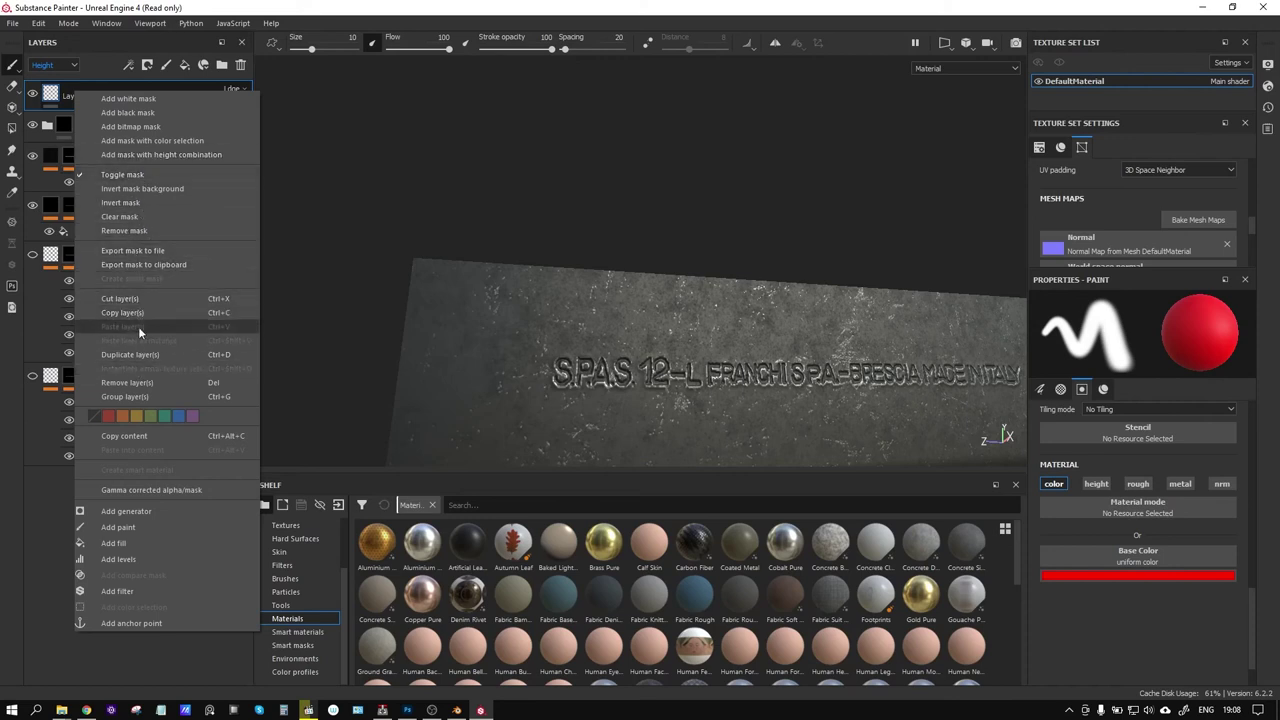
click(134, 544)
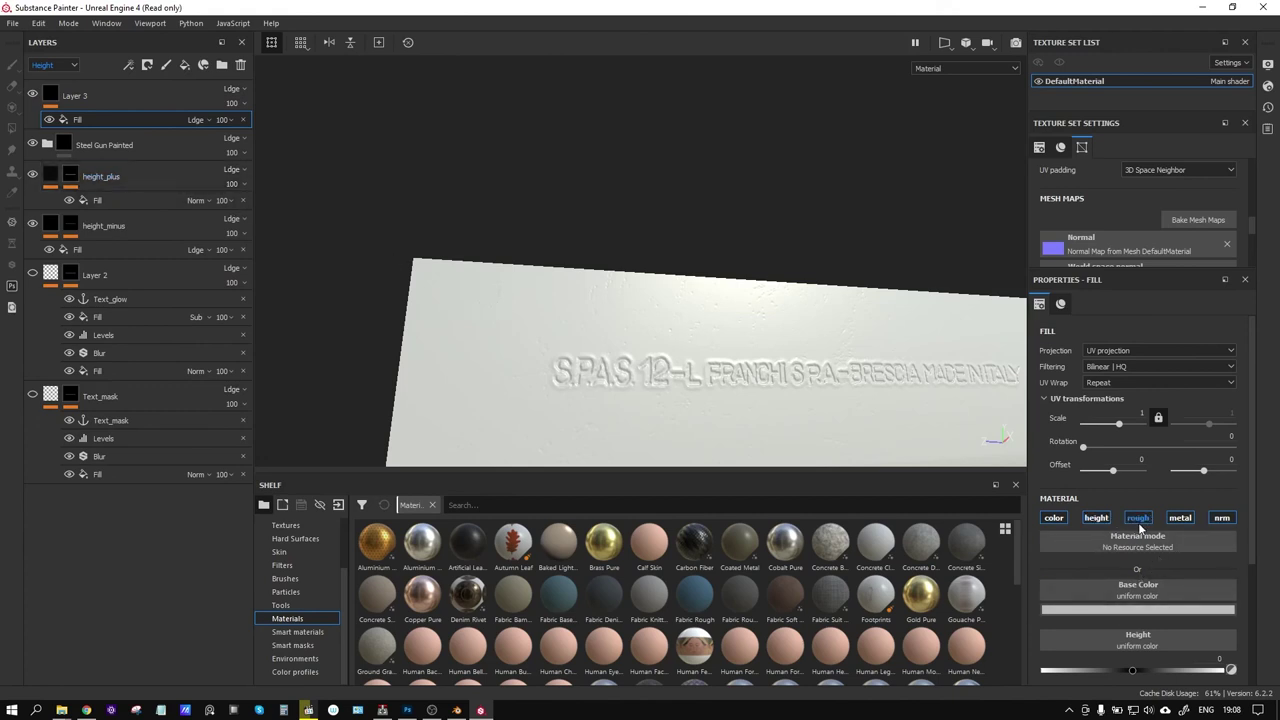
click(1139, 518)
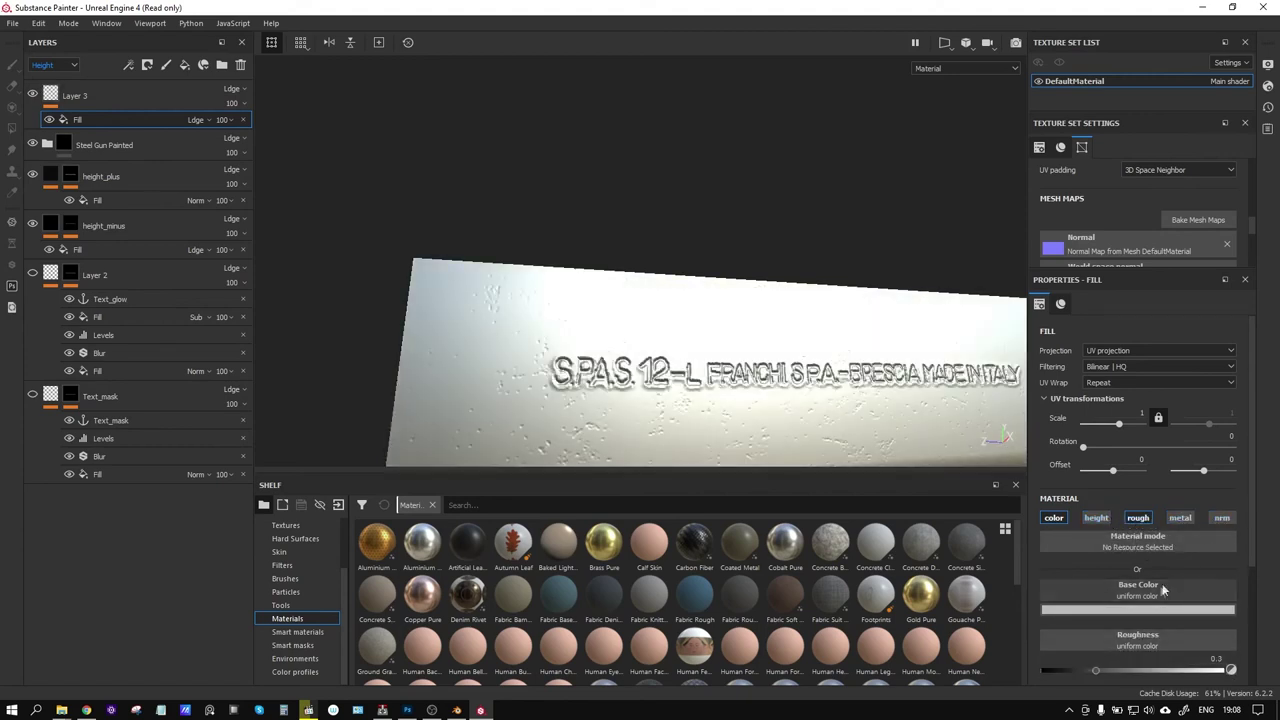
click(1133, 611)
drag(1144, 525, 1105, 578)
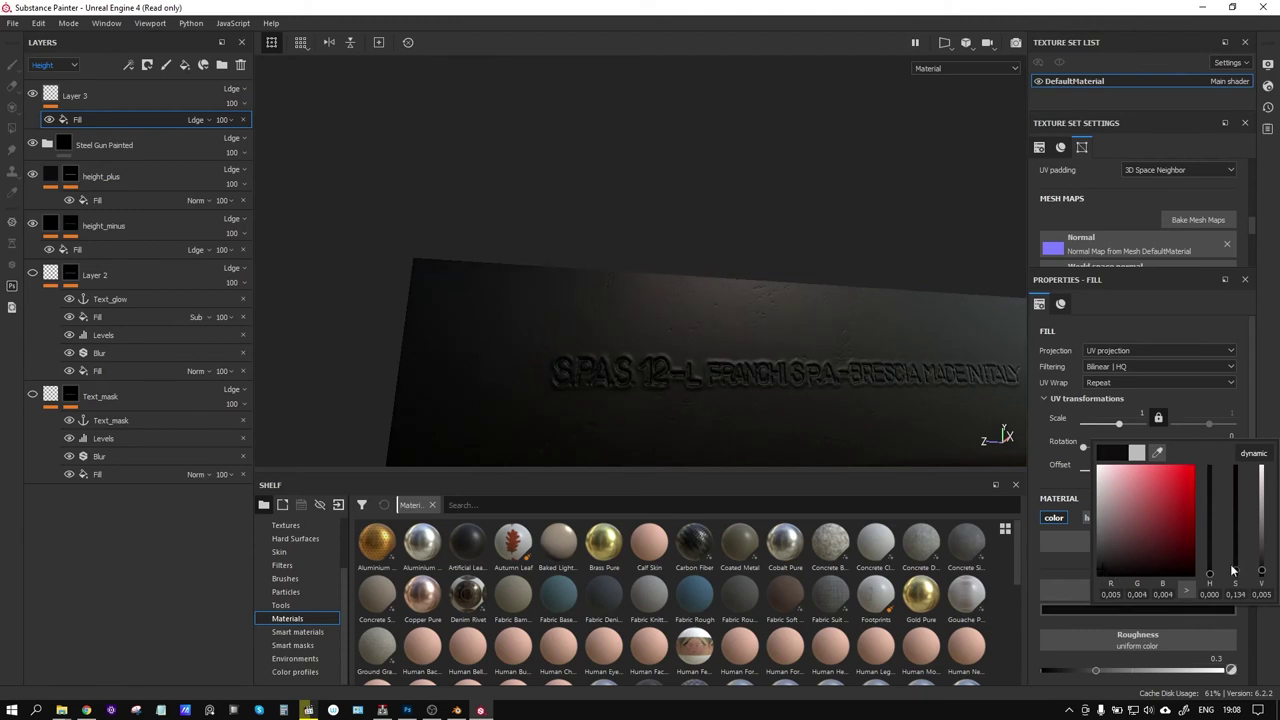
drag(1096, 671, 1206, 670)
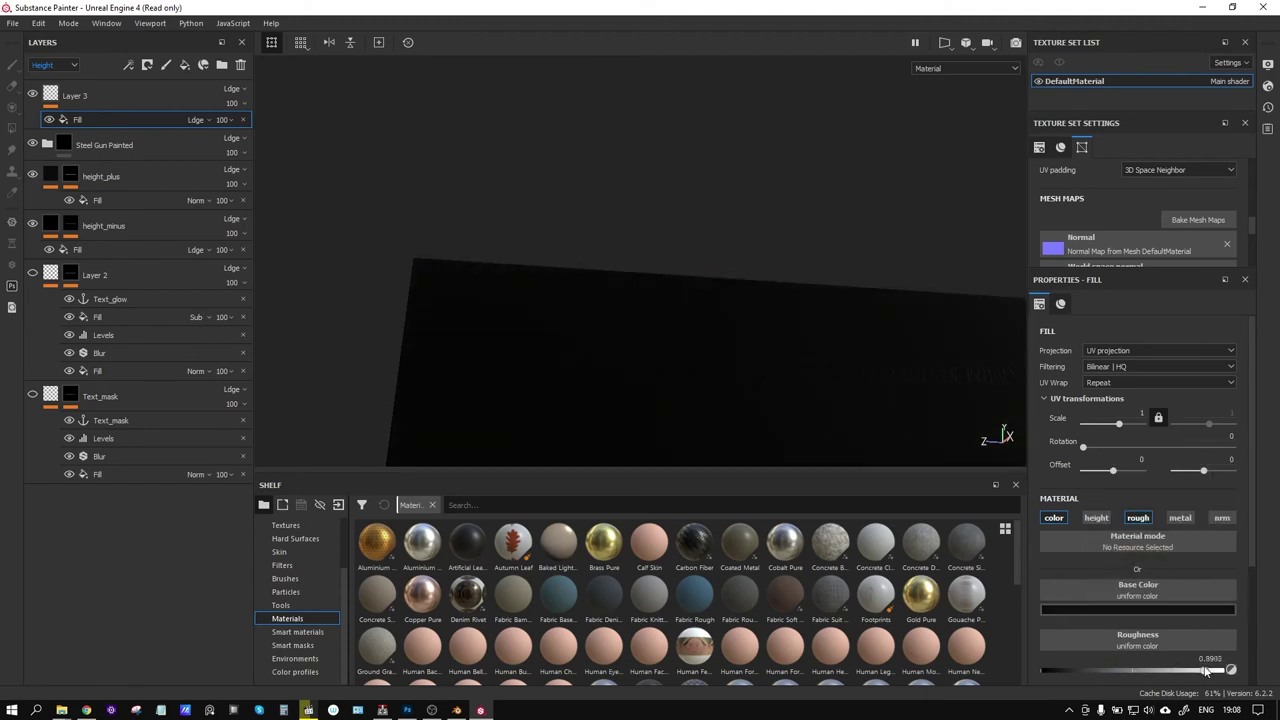
click(95, 95)
right_click(95, 93)
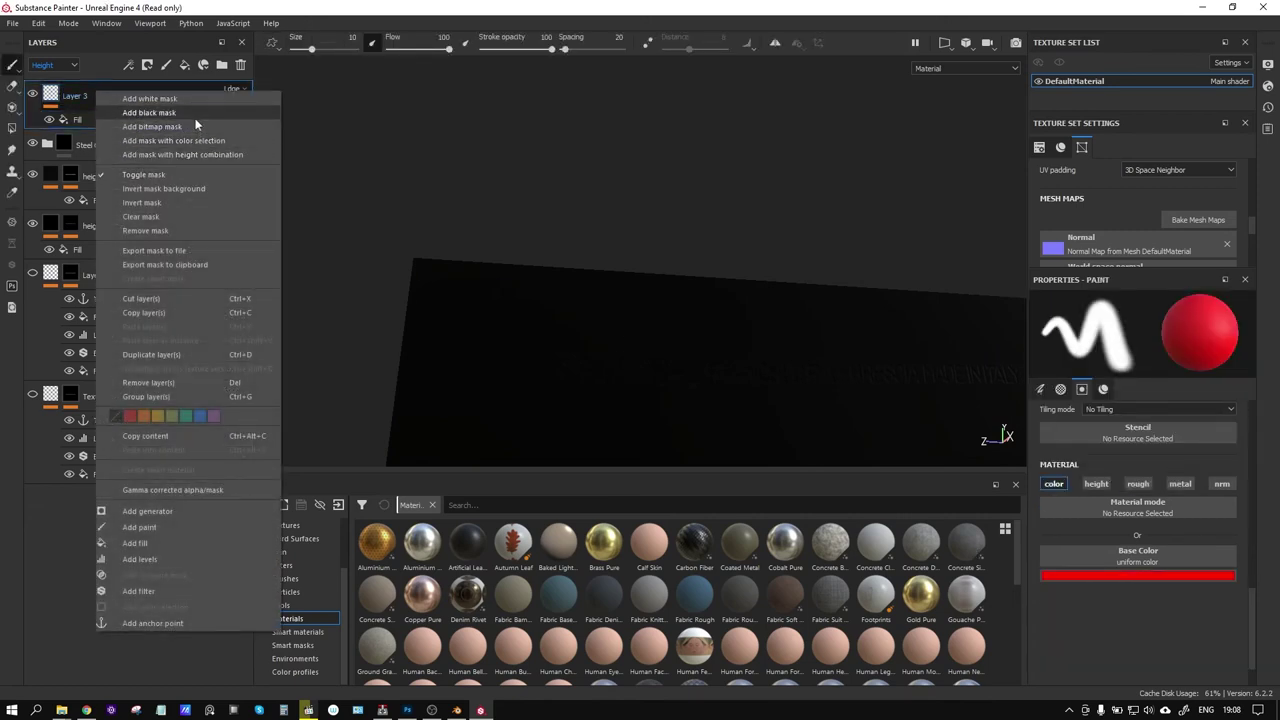
Give Layer 3 a black mask whose fill uses the Grunge Dirt Muddy texture
click(187, 115)
right_click(72, 93)
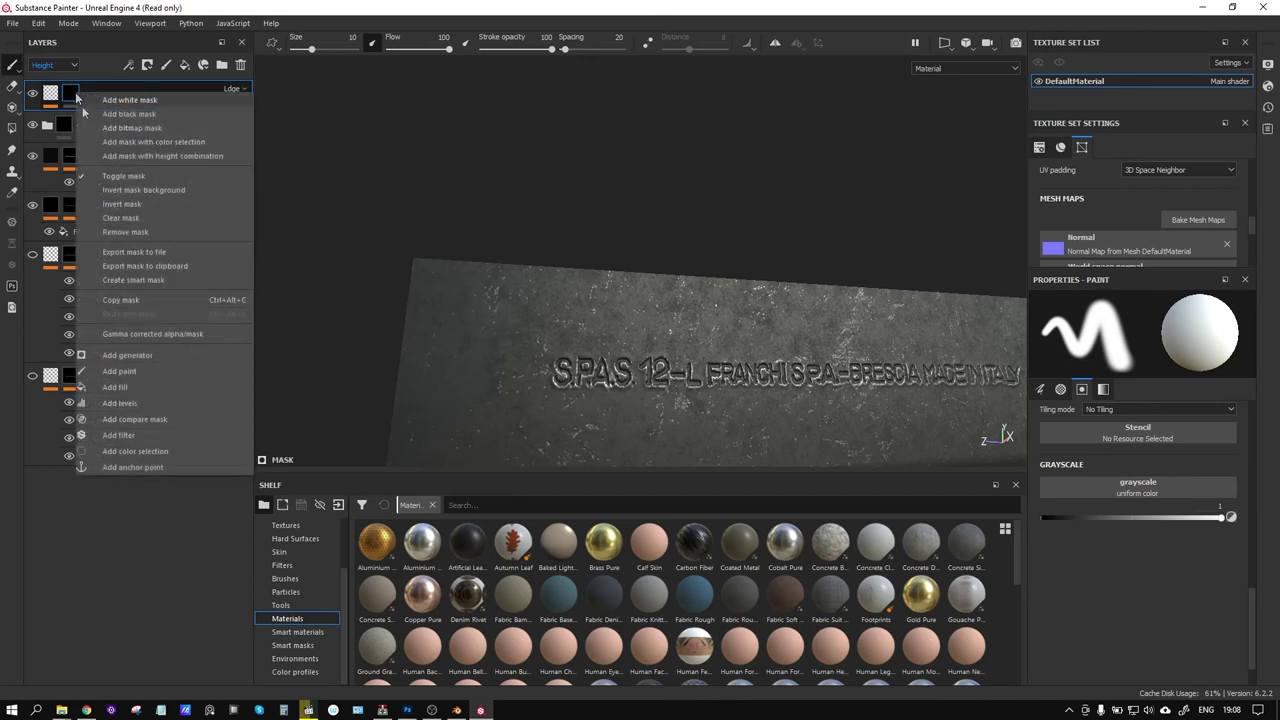
click(141, 386)
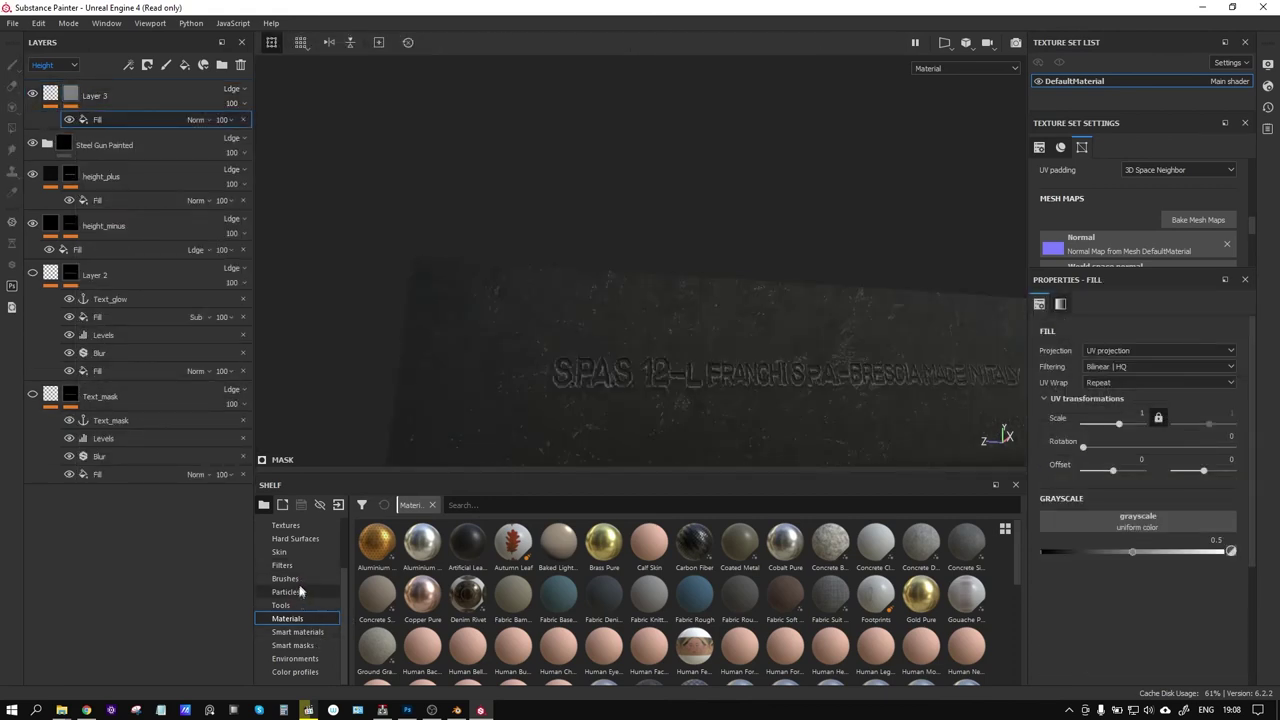
scroll(316, 632, up, 2)
click(290, 565)
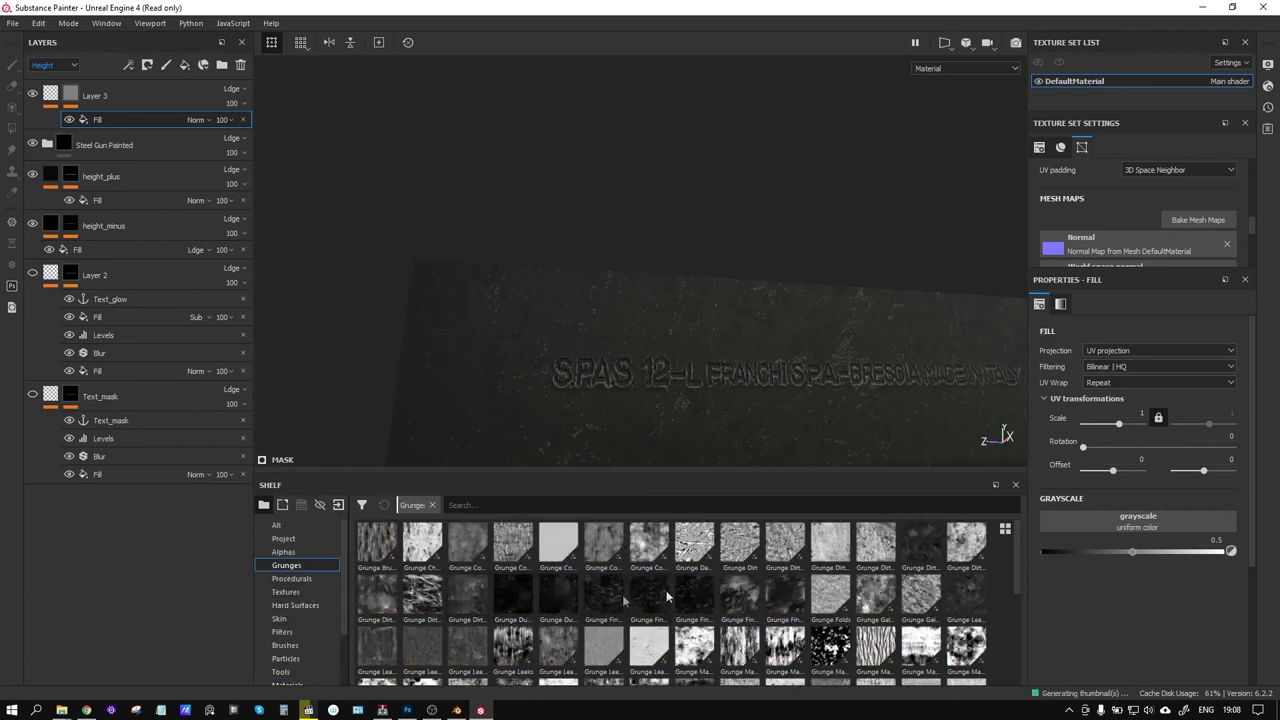
click(539, 507)
mouse_move(920, 545)
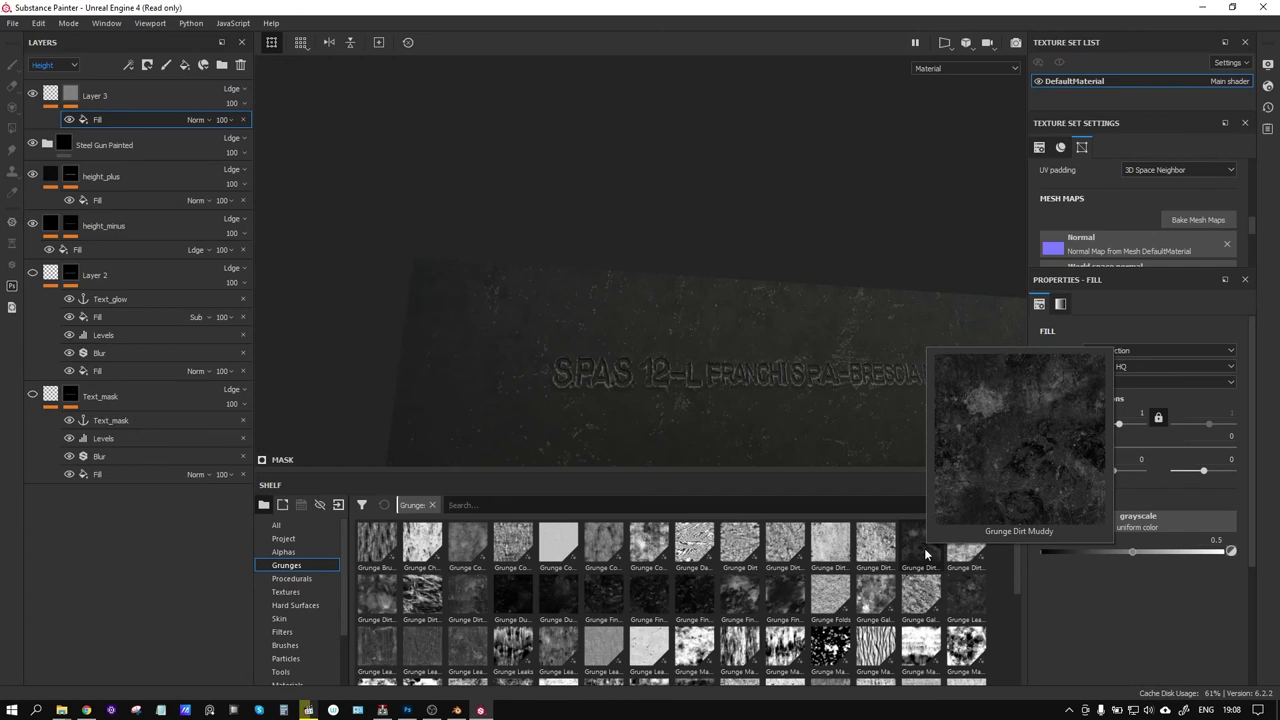
click(926, 553)
drag(926, 553, 1125, 514)
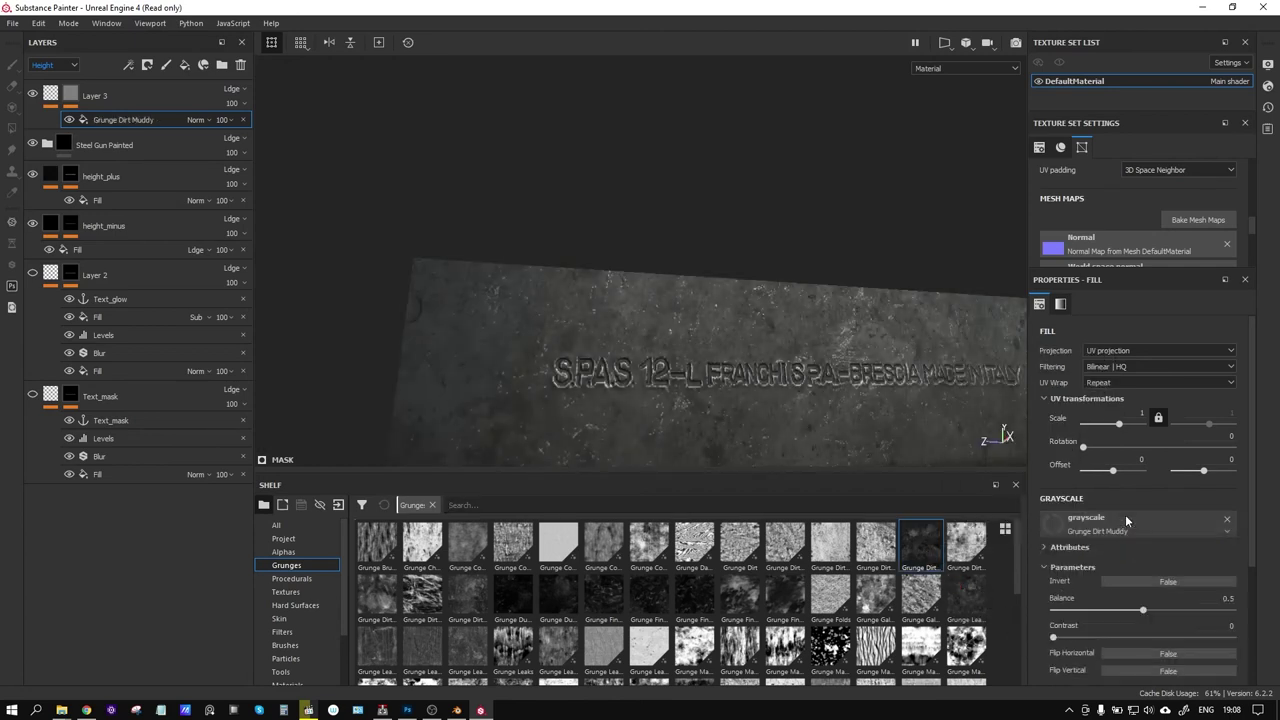
mouse_move(726, 316)
alt+mouse_down()
mouse_move(766, 286)
mouse_move(752, 306)
alt+mouse_up()
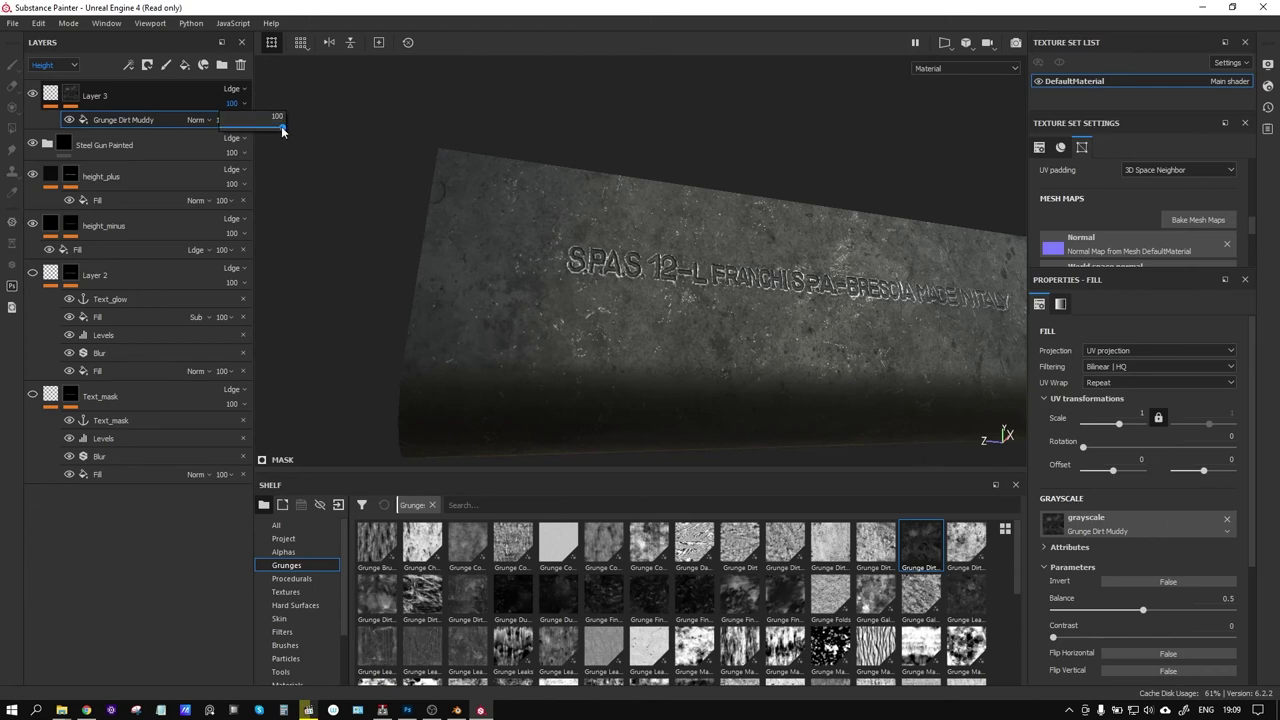
Add a Levels adjustment above the Grunge Dirt Muddy fill in Layer 3's mask
right_click(147, 122)
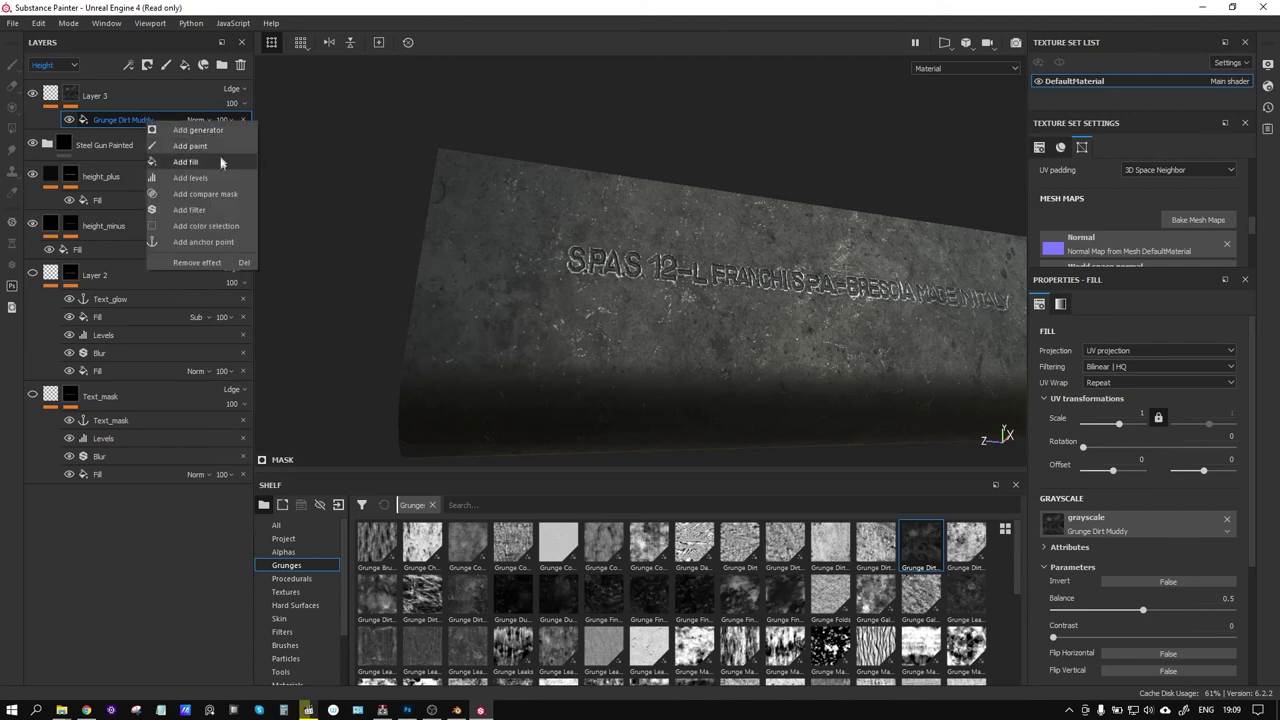
click(195, 177)
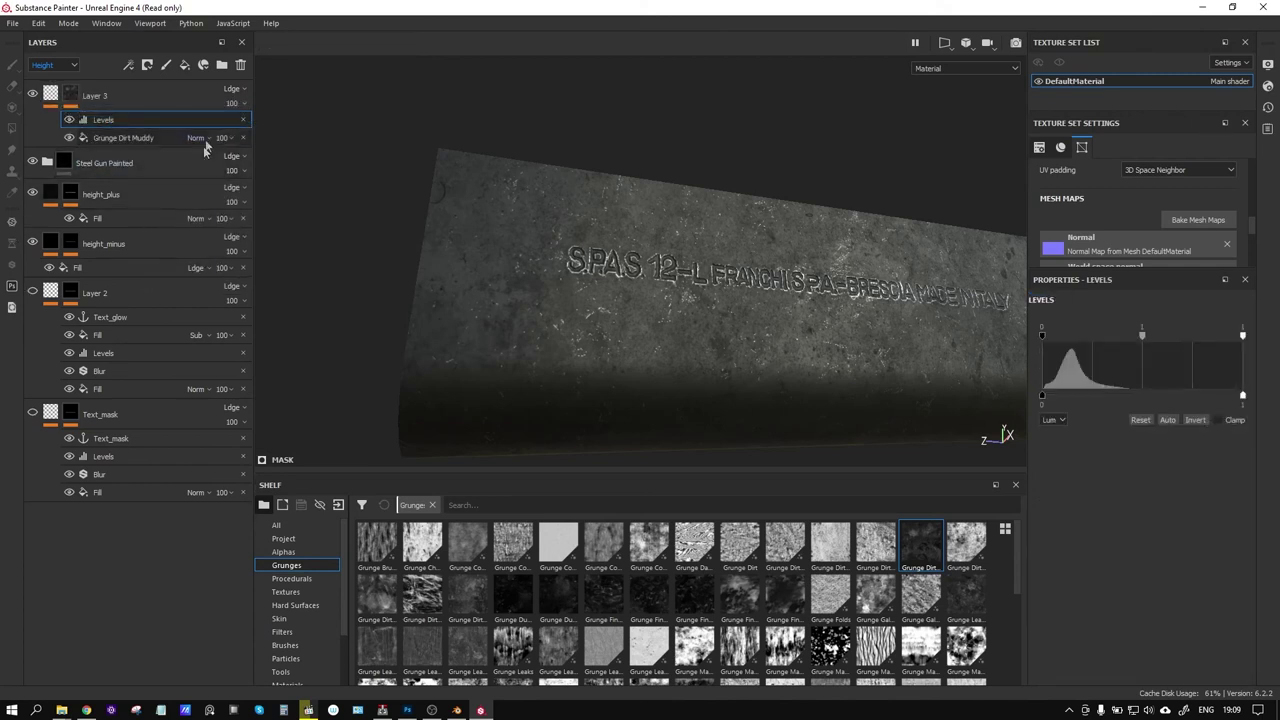
mouse_move(1044, 398)
mouse_down()
mouse_move(1263, 418)
mouse_move(1155, 402)
mouse_up()
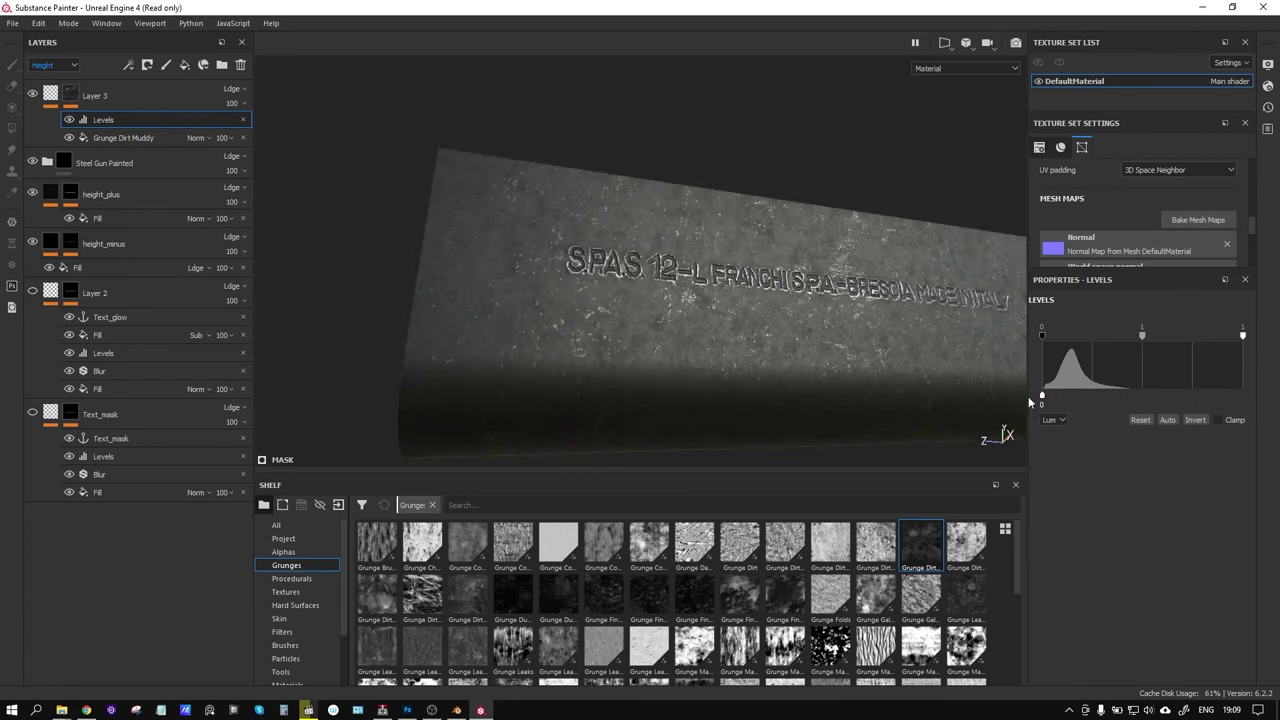
alt+drag(660, 300, 702, 283)
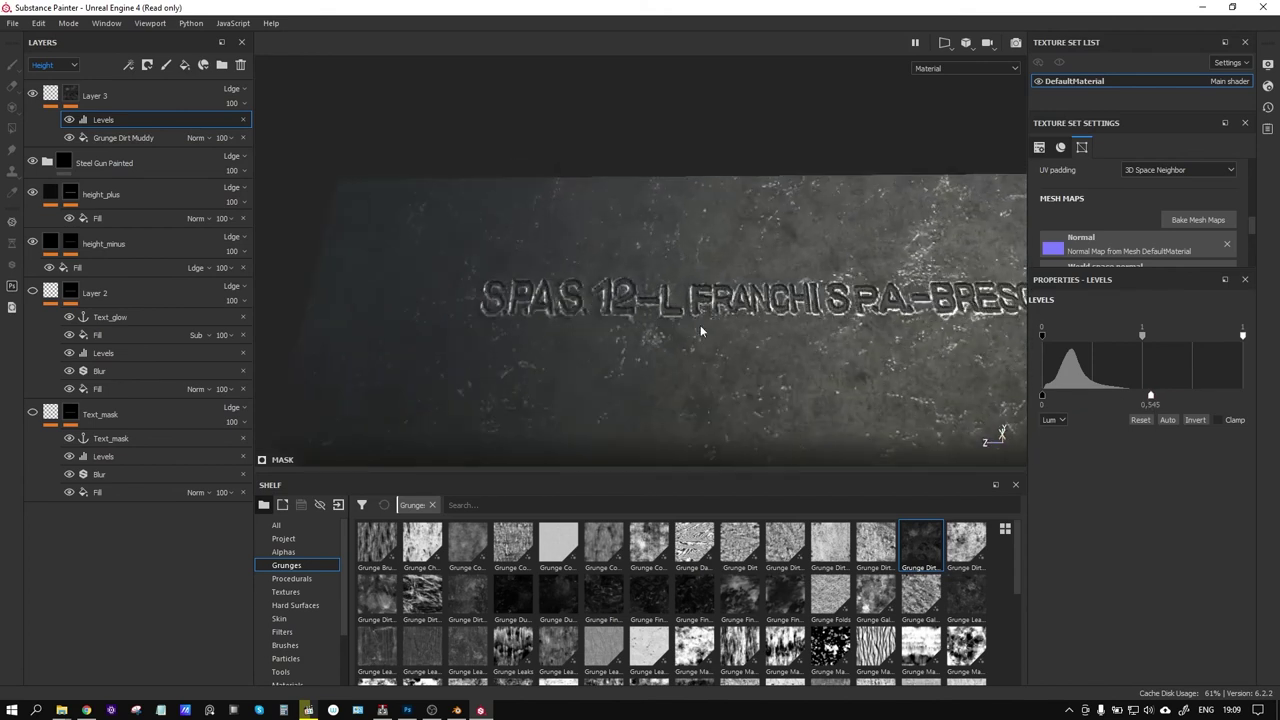
alt+drag(702, 283, 941, 360)
Set the dirt-mask Levels to input 0.183 and output 0.385
mouse_move(1045, 400)
mouse_down()
mouse_move(1078, 406)
mouse_move(1042, 404)
mouse_up()
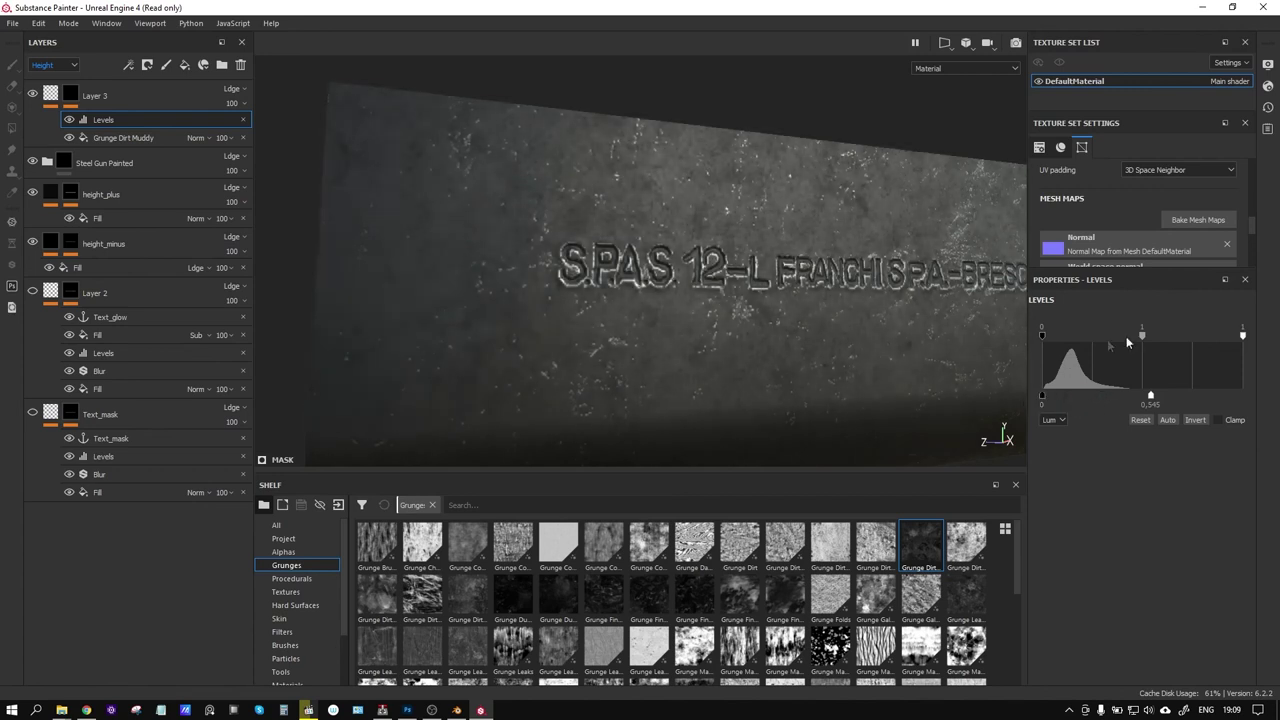
drag(1244, 340, 1133, 342)
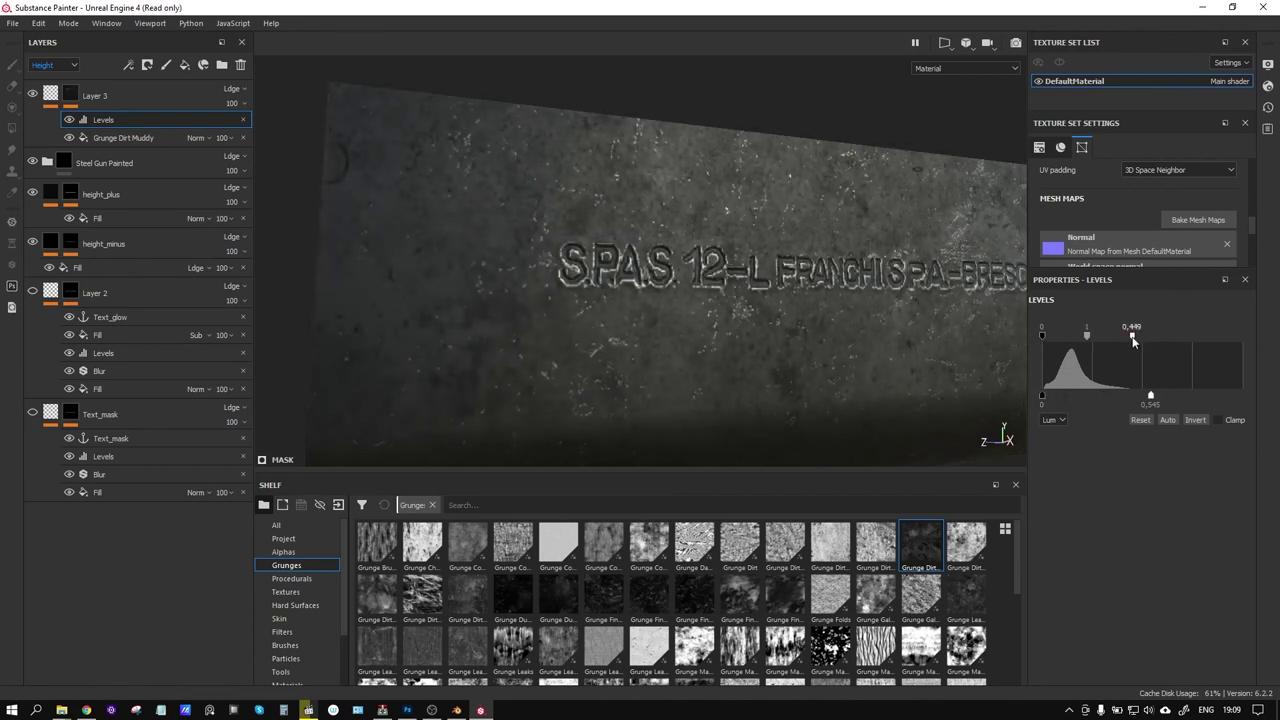
drag(1047, 343, 1042, 343)
drag(1136, 340, 1076, 340)
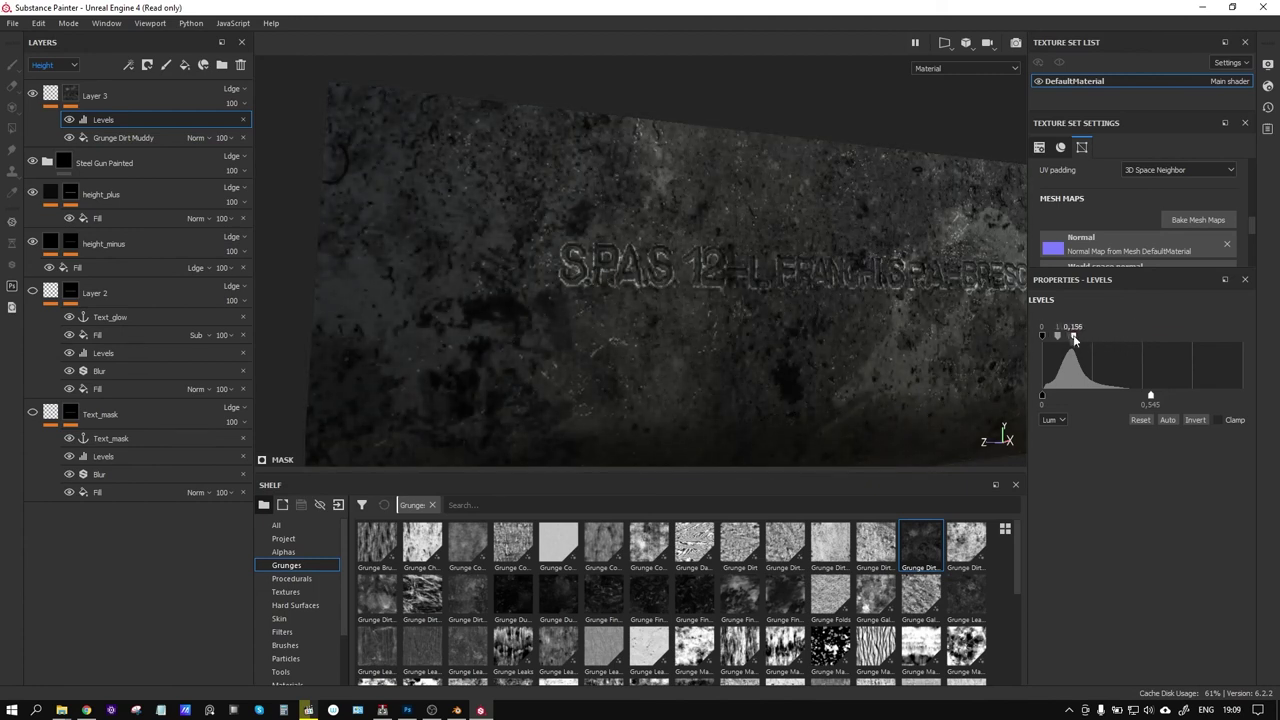
drag(1077, 340, 1079, 340)
drag(1150, 398, 1119, 400)
Inspect the engraved text up close and reselect the Grunge Dirt Muddy fill
scroll(870, 325, down, 3)
alt+drag(870, 319, 796, 316)
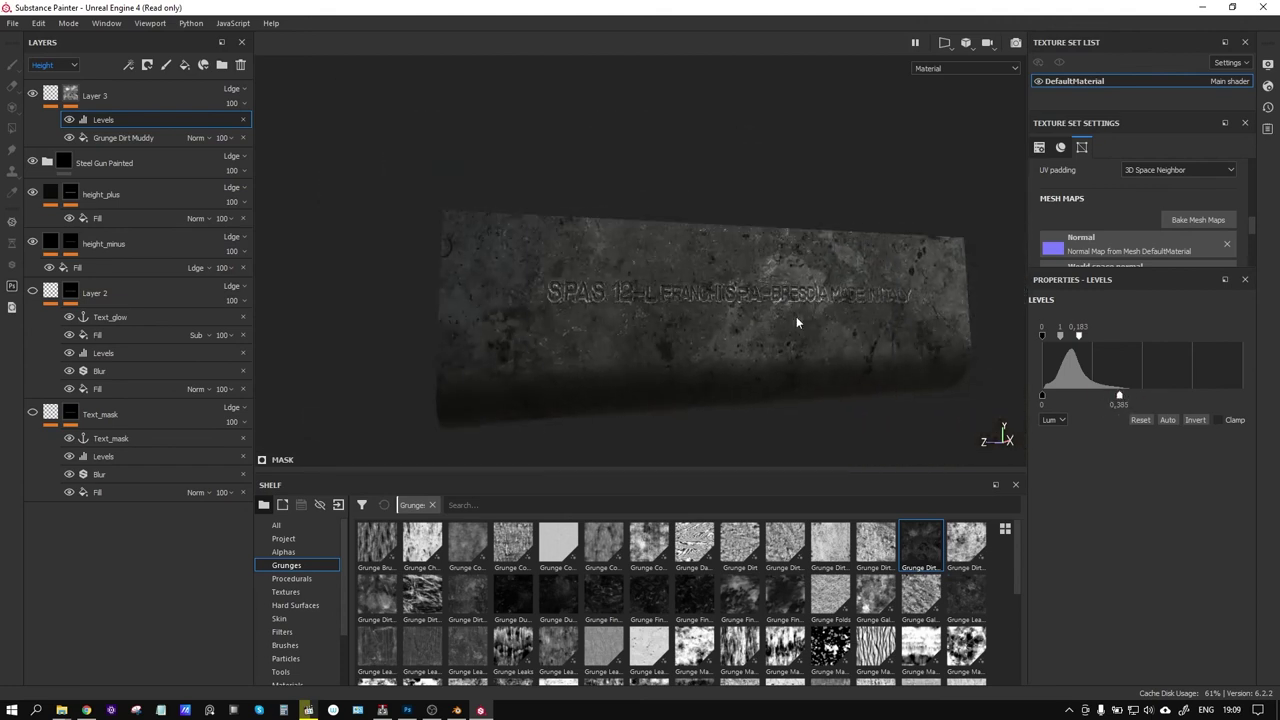
scroll(796, 316, up, 3)
scroll(782, 310, up, 1)
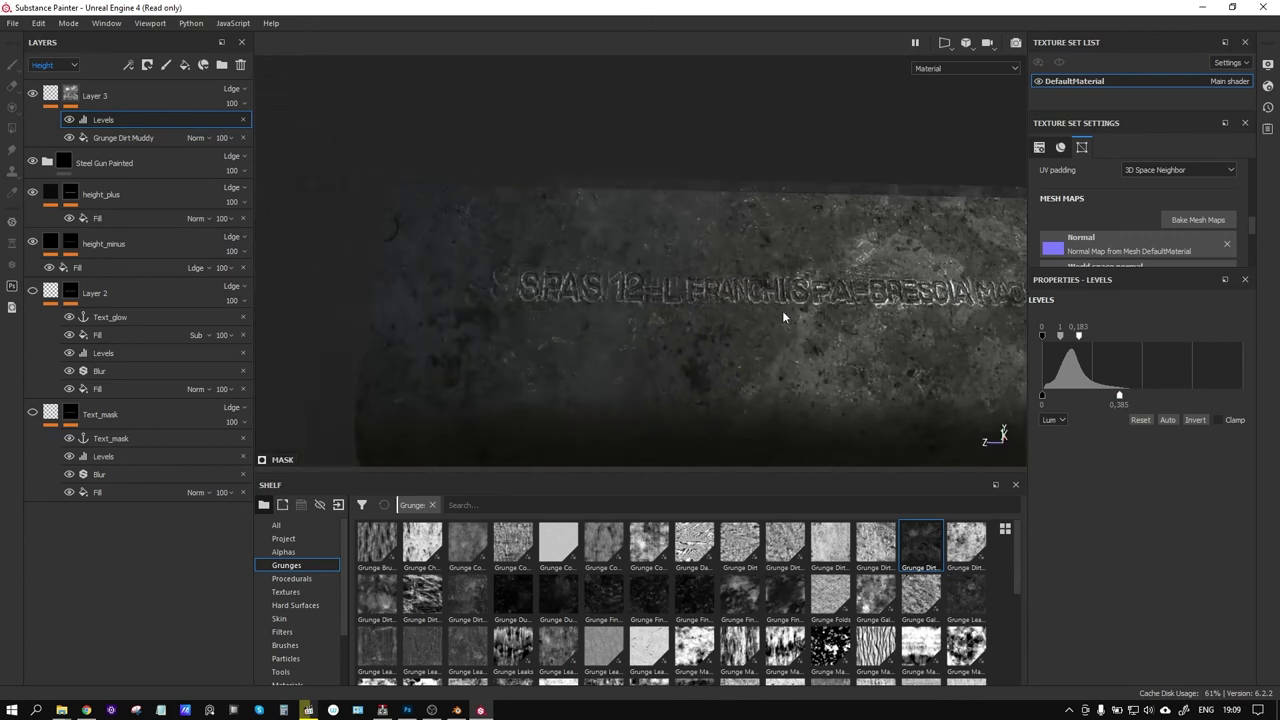
scroll(787, 318, up, 2)
scroll(787, 318, down, 1)
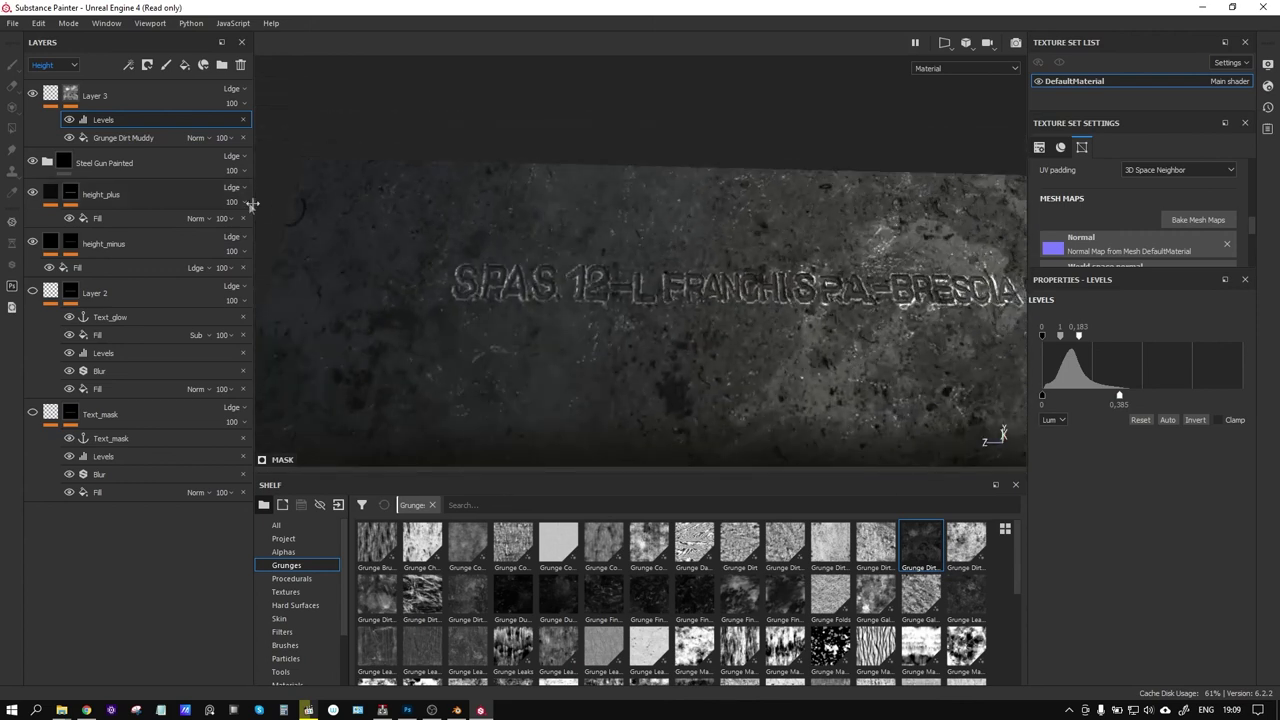
click(145, 138)
right_click(146, 139)
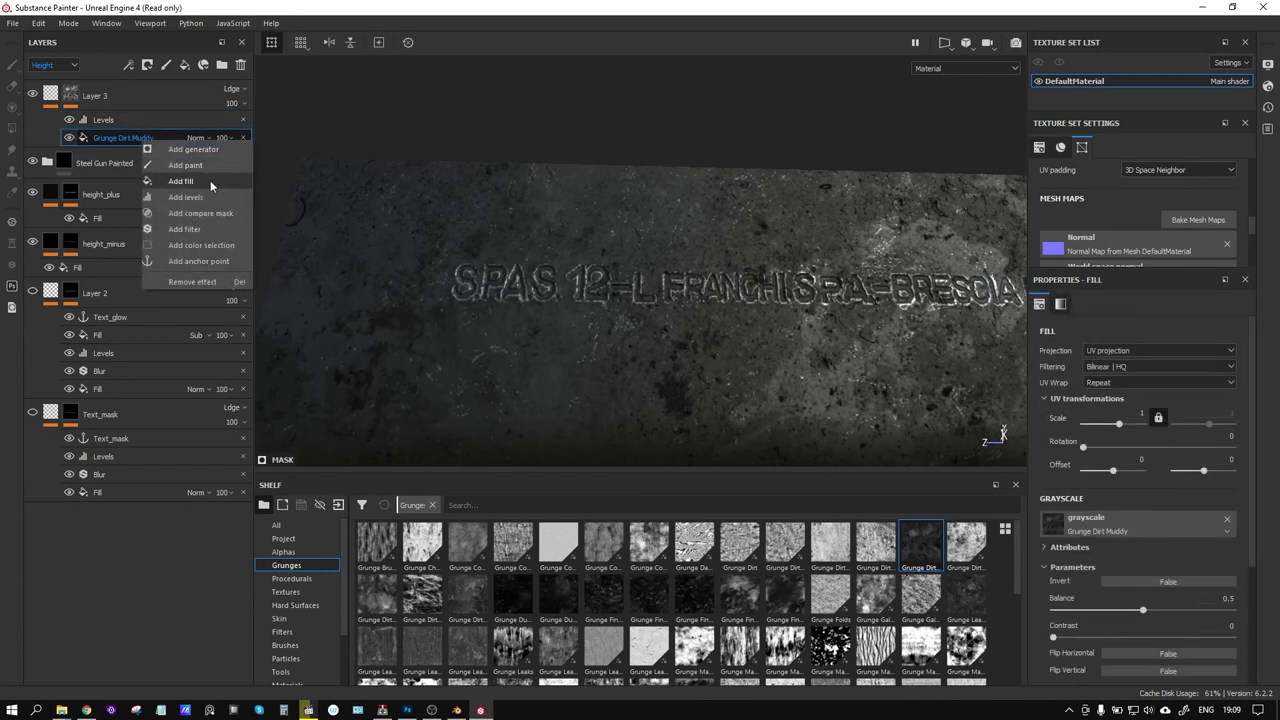
Add a Grunge Wipe Brushed fill to Layer 3's mask in Screen blend mode
click(210, 180)
scroll(620, 600, down, 5)
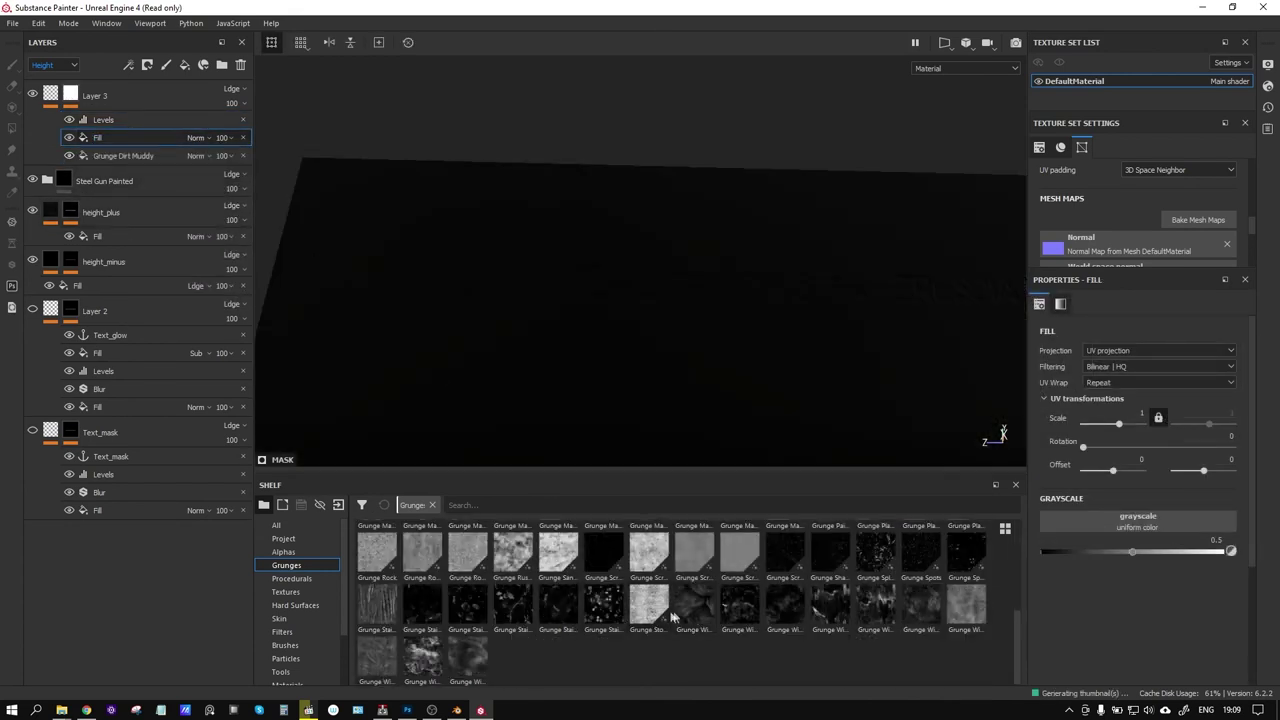
mouse_move(695, 605)
drag(695, 615, 1085, 524)
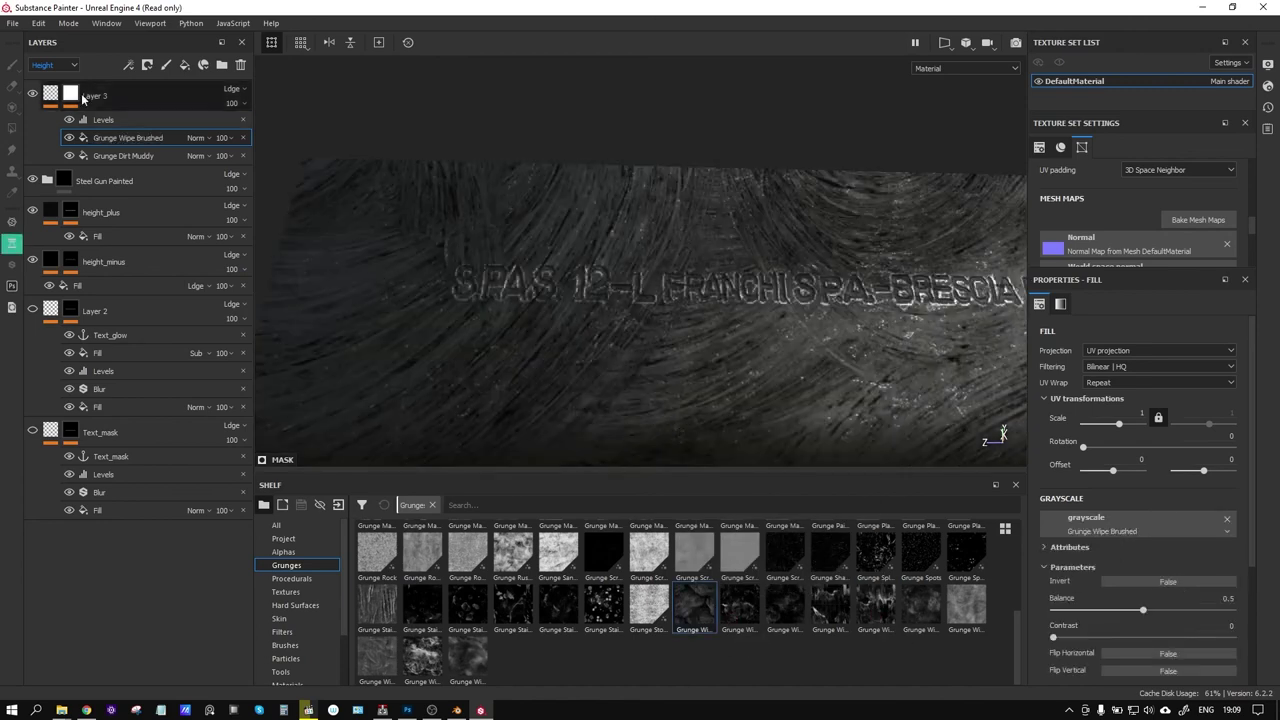
click(199, 140)
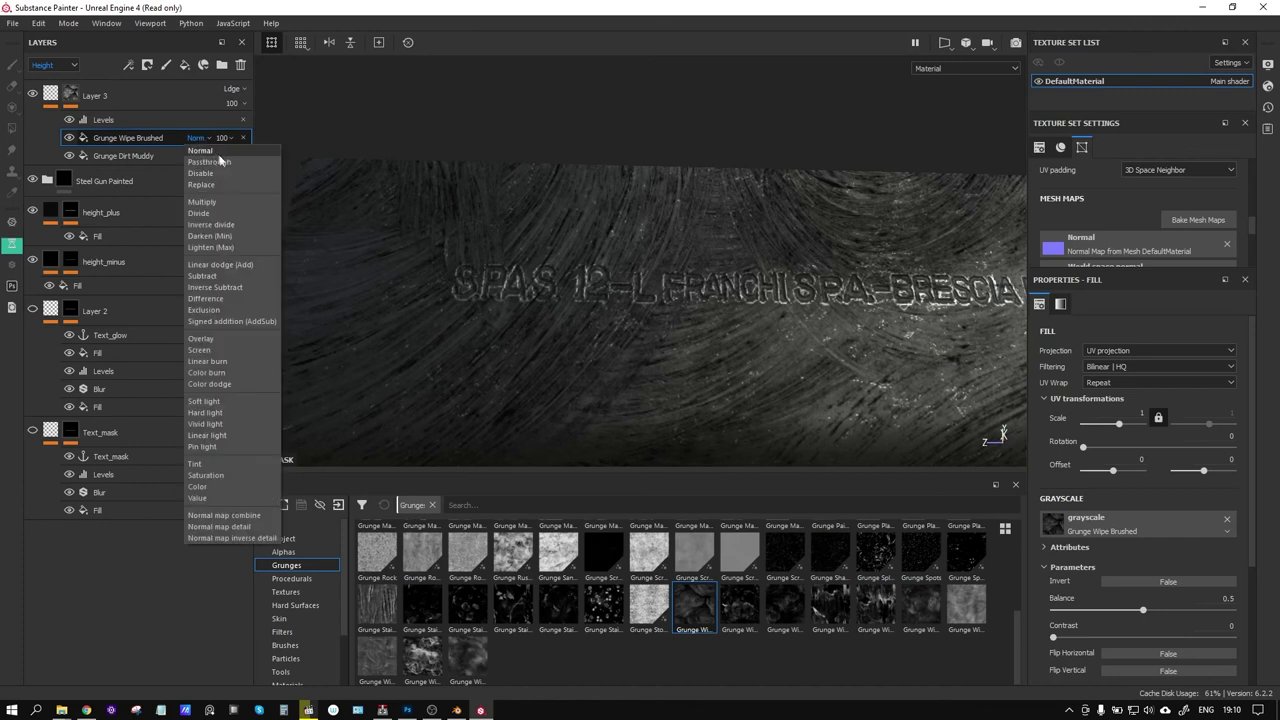
click(244, 350)
mouse_move(650, 320)
alt+mouse_down()
mouse_move(792, 327)
mouse_move(740, 322)
alt+mouse_up()
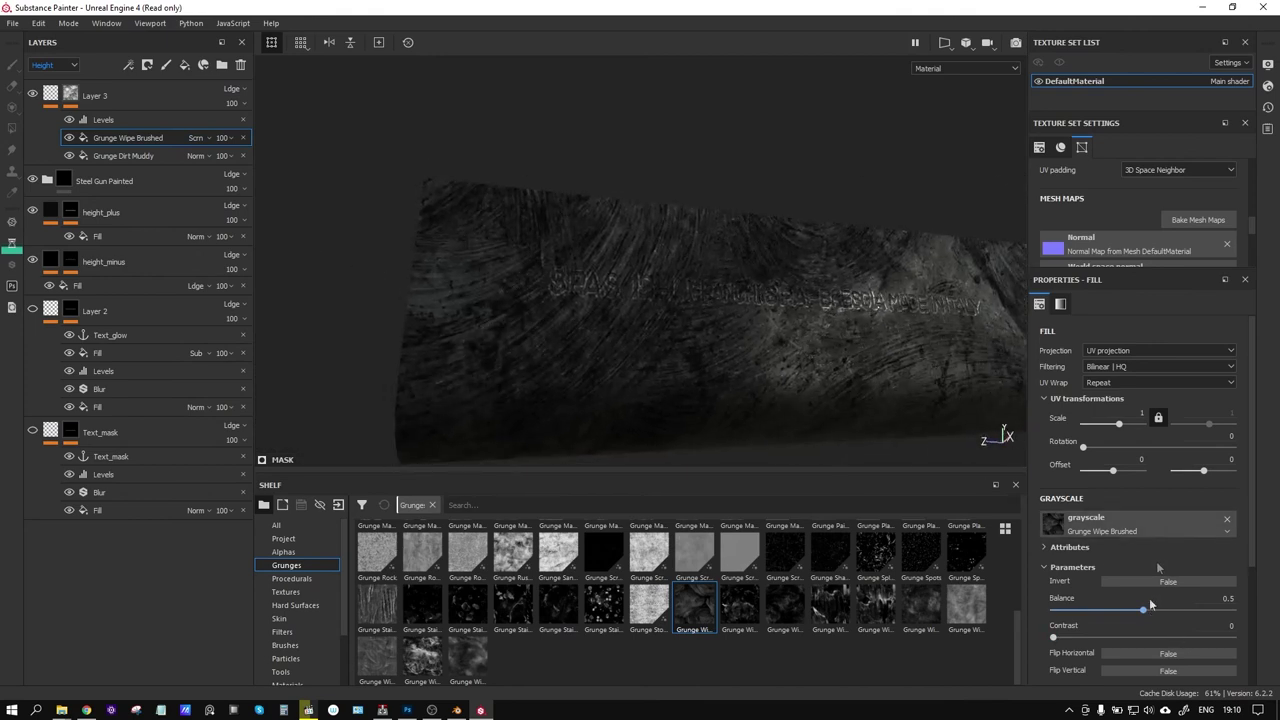
Set the Grunge Wipe Brushed balance to 0.44 and its opacity to 30
mouse_move(1143, 610)
mouse_down()
mouse_move(1107, 612)
mouse_move(1126, 610)
mouse_up()
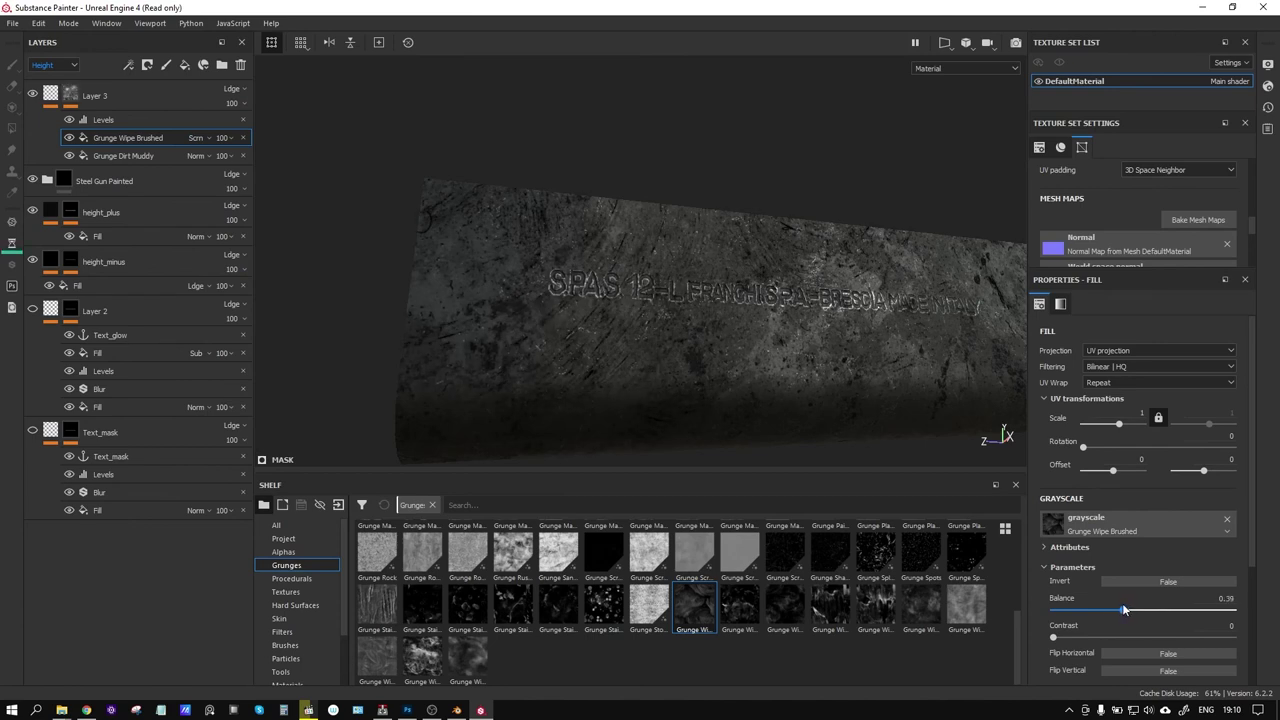
mouse_move(1053, 637)
mouse_down()
mouse_move(1175, 639)
mouse_move(1035, 640)
mouse_up()
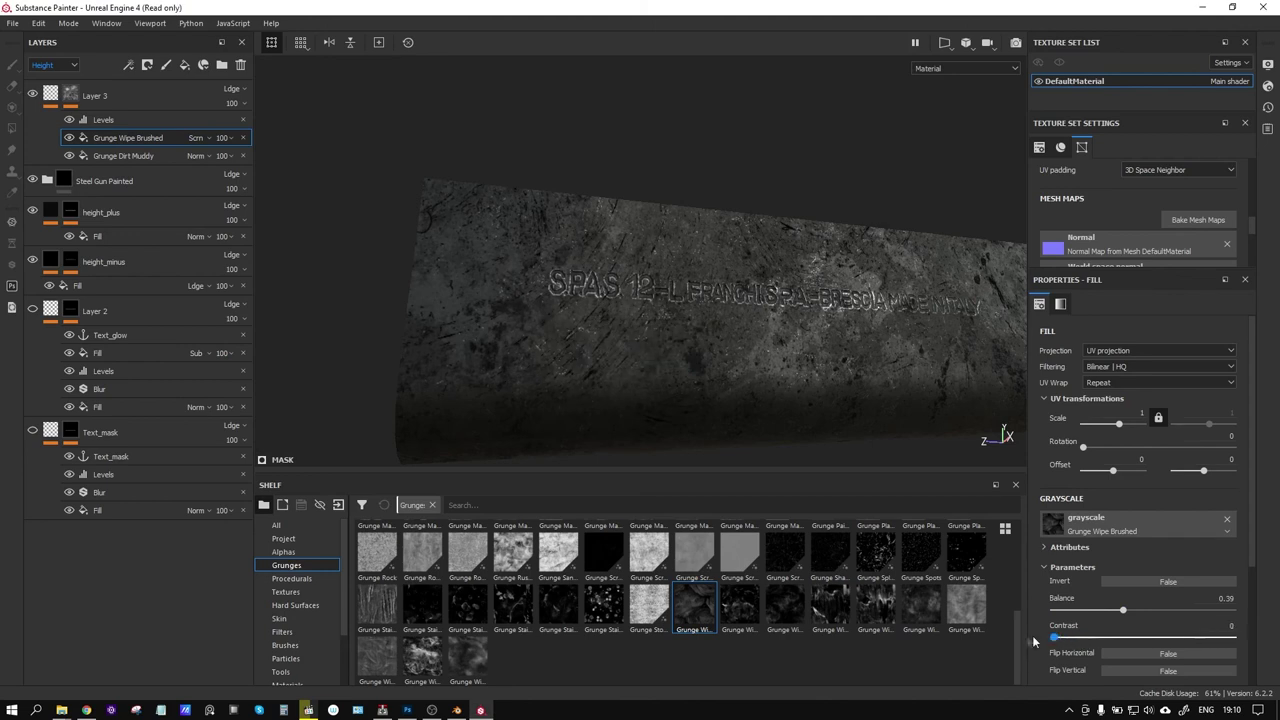
mouse_move(1122, 610)
mouse_down()
mouse_move(1141, 614)
mouse_move(1113, 617)
mouse_up()
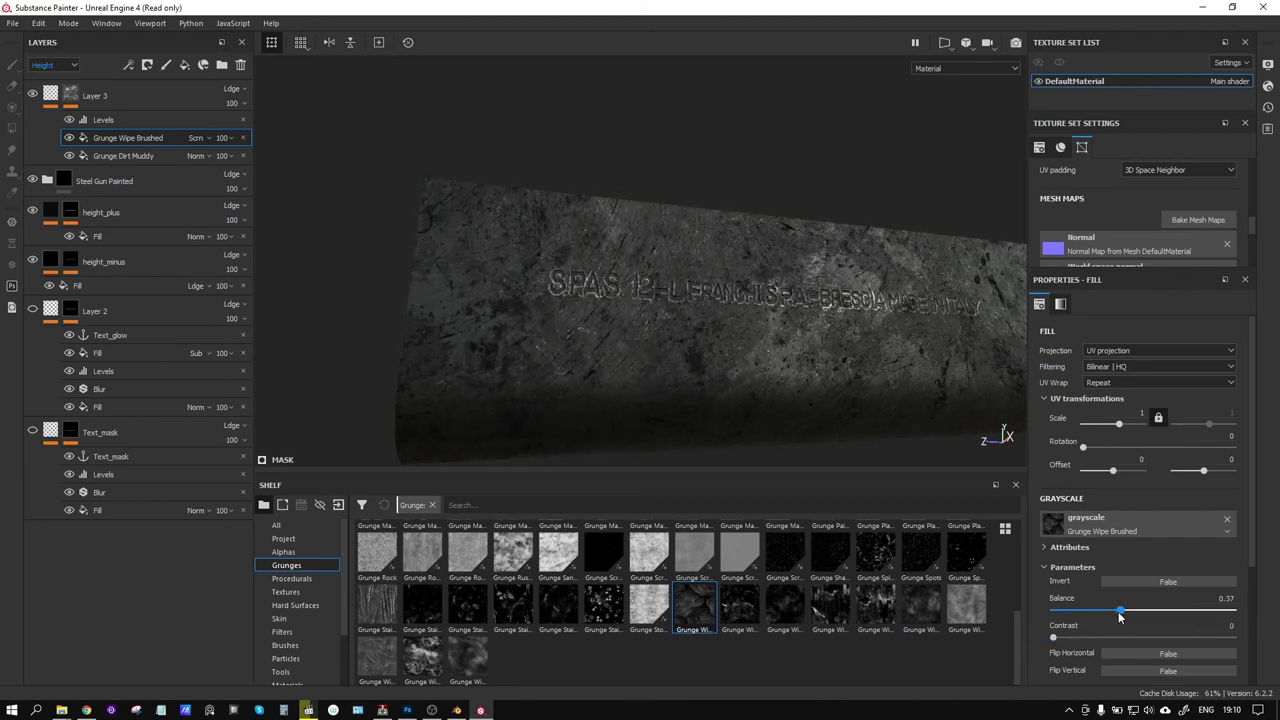
scroll(1086, 623, down, 2)
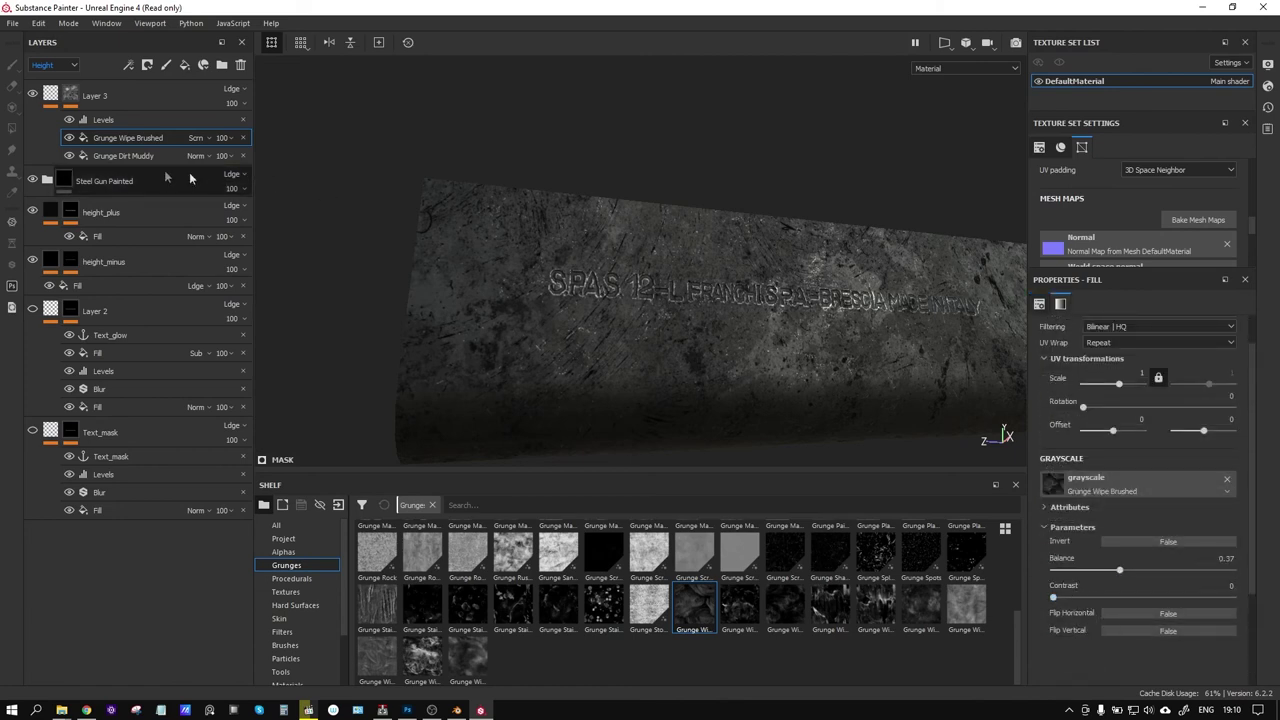
drag(248, 161, 240, 161)
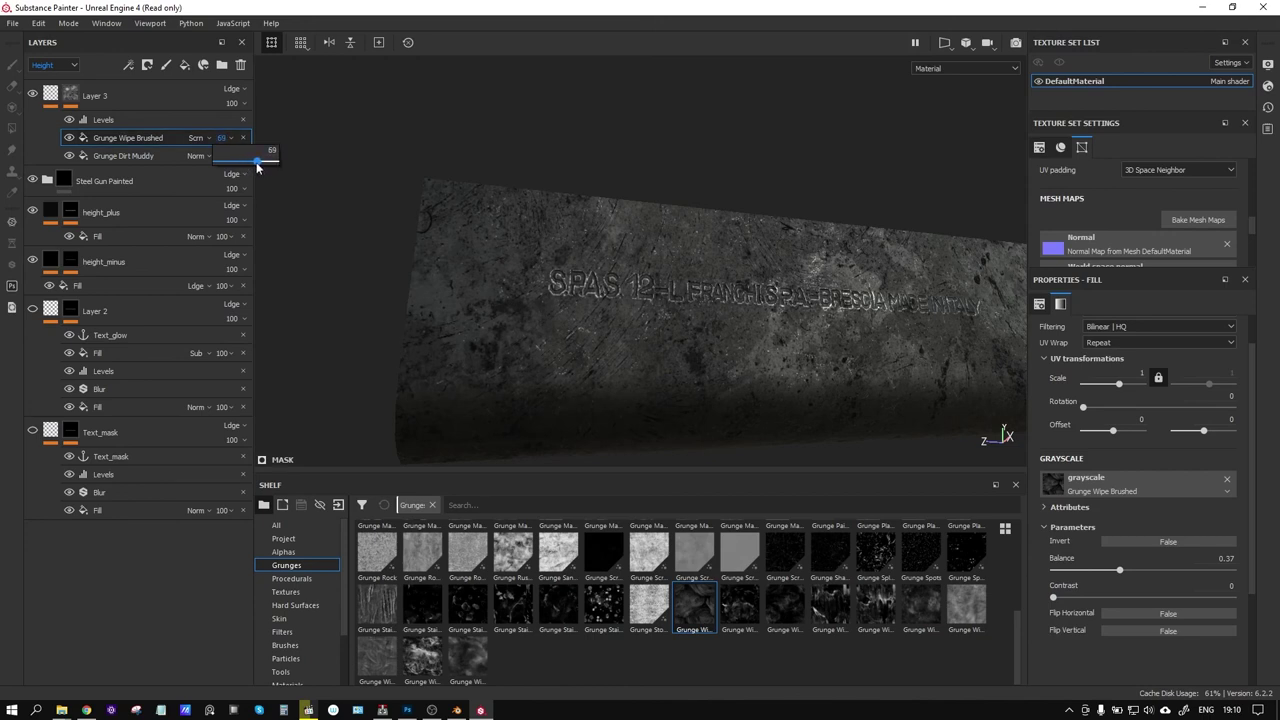
drag(1119, 570, 1131, 572)
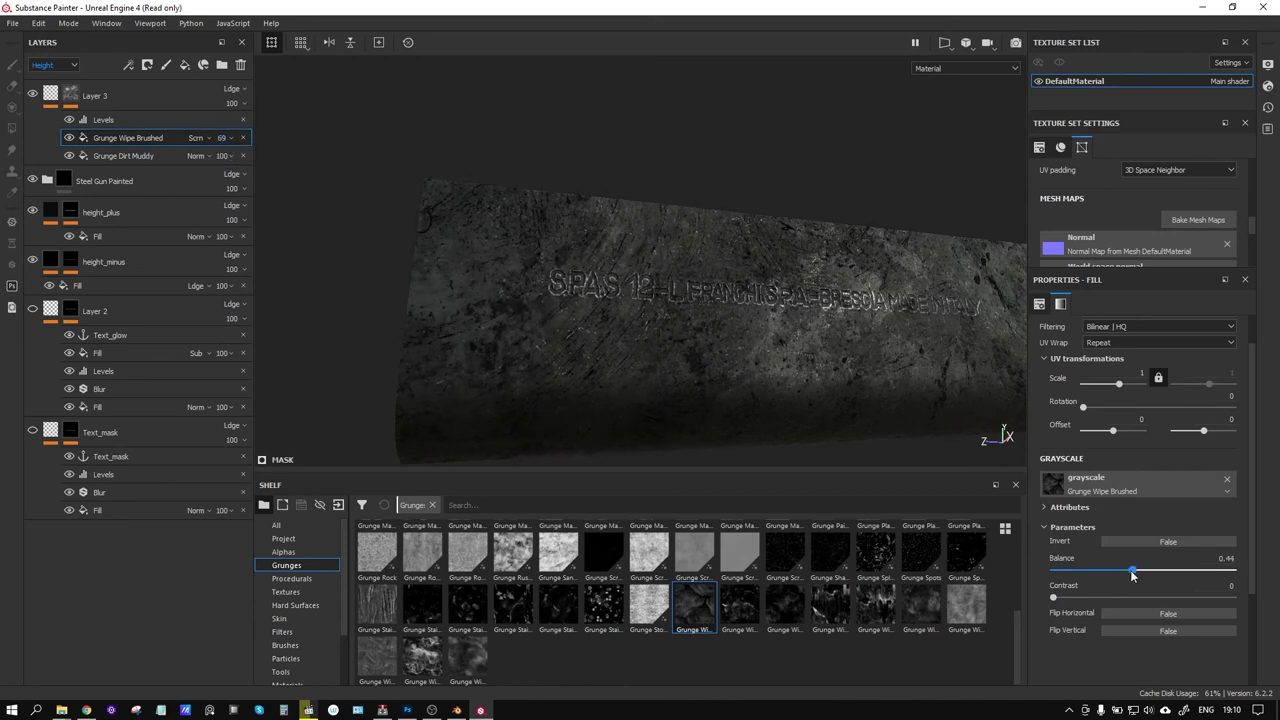
click(229, 138)
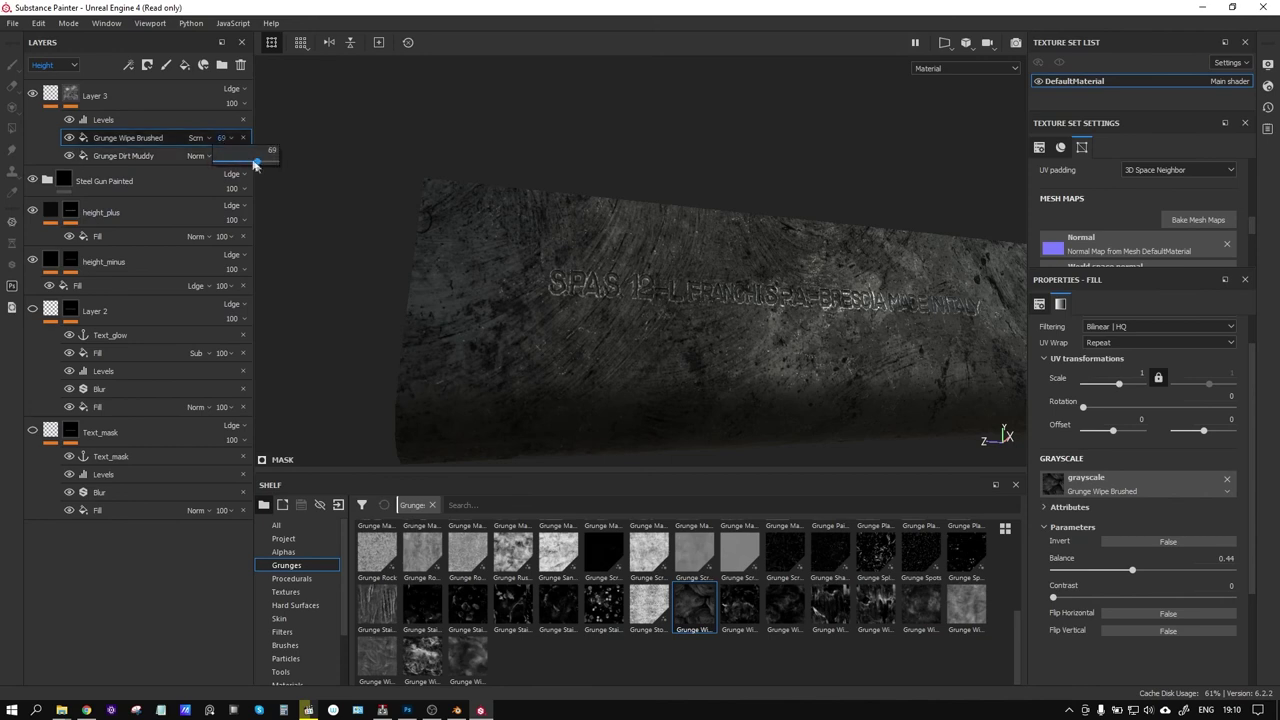
drag(252, 162, 229, 165)
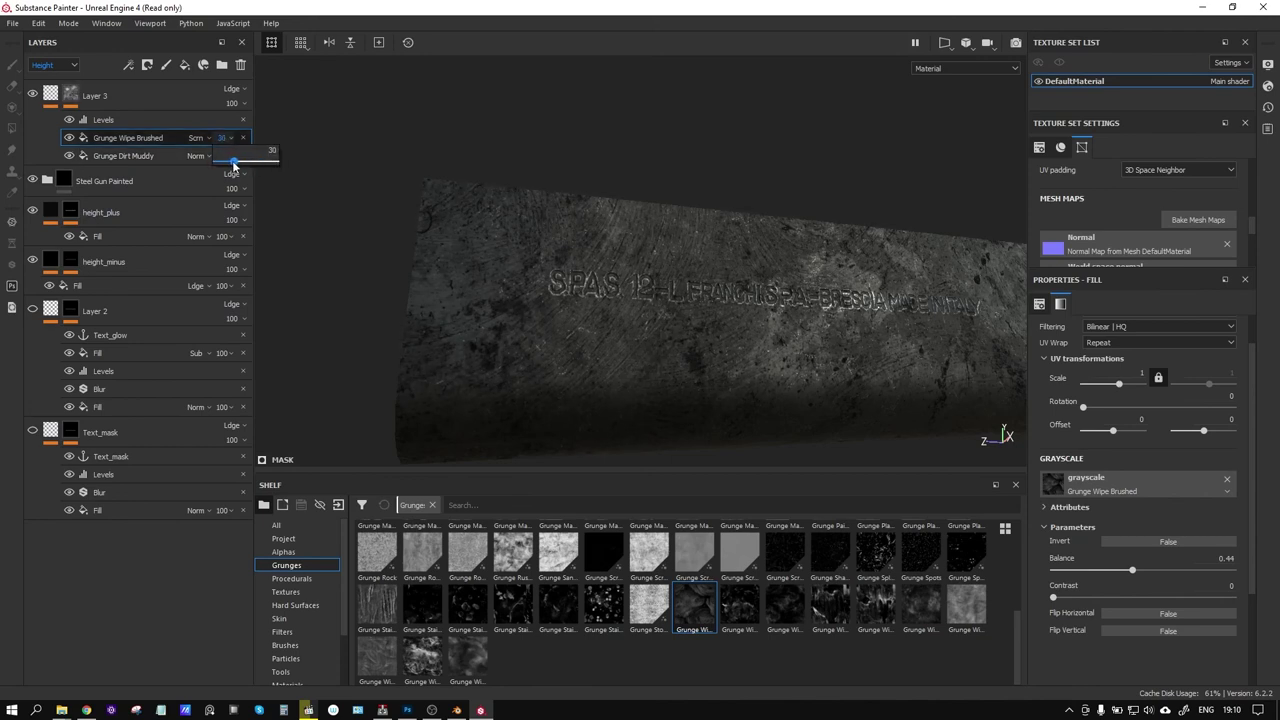
alt+drag(520, 260, 620, 320)
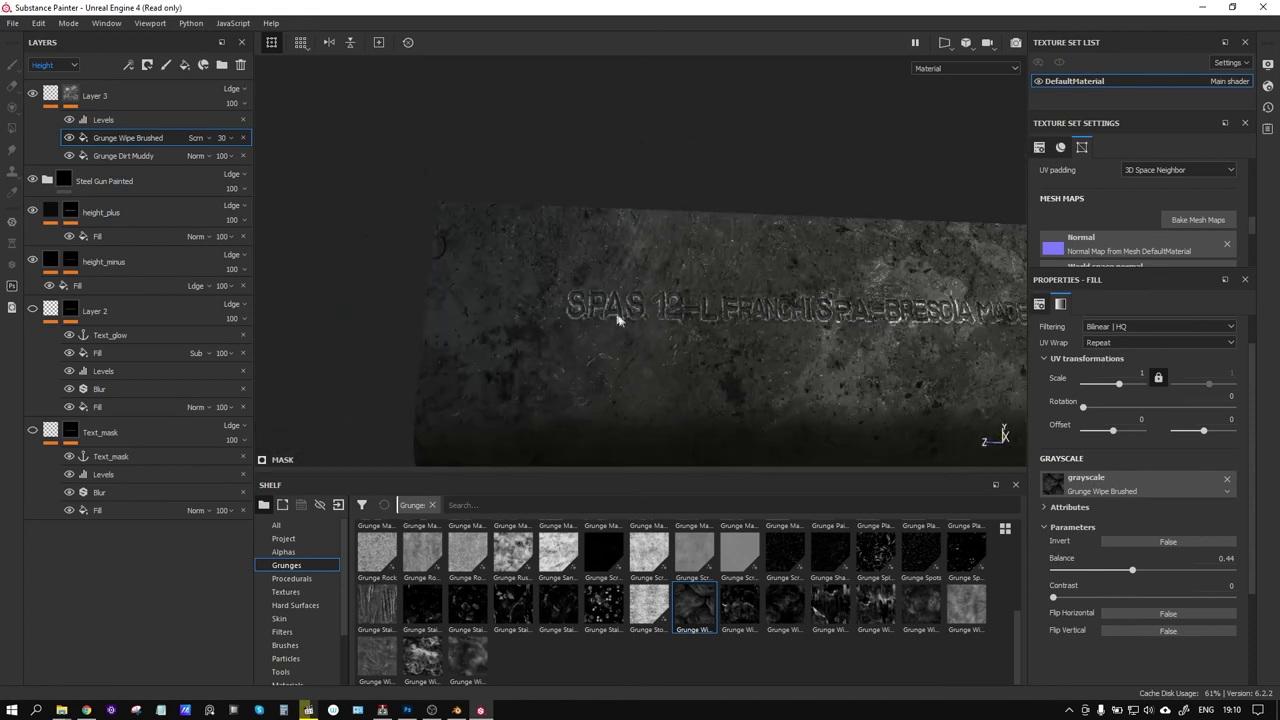
Add a Text_glow anchor fill to Layer 3's mask in Subtract blend mode
click(116, 120)
right_click(116, 120)
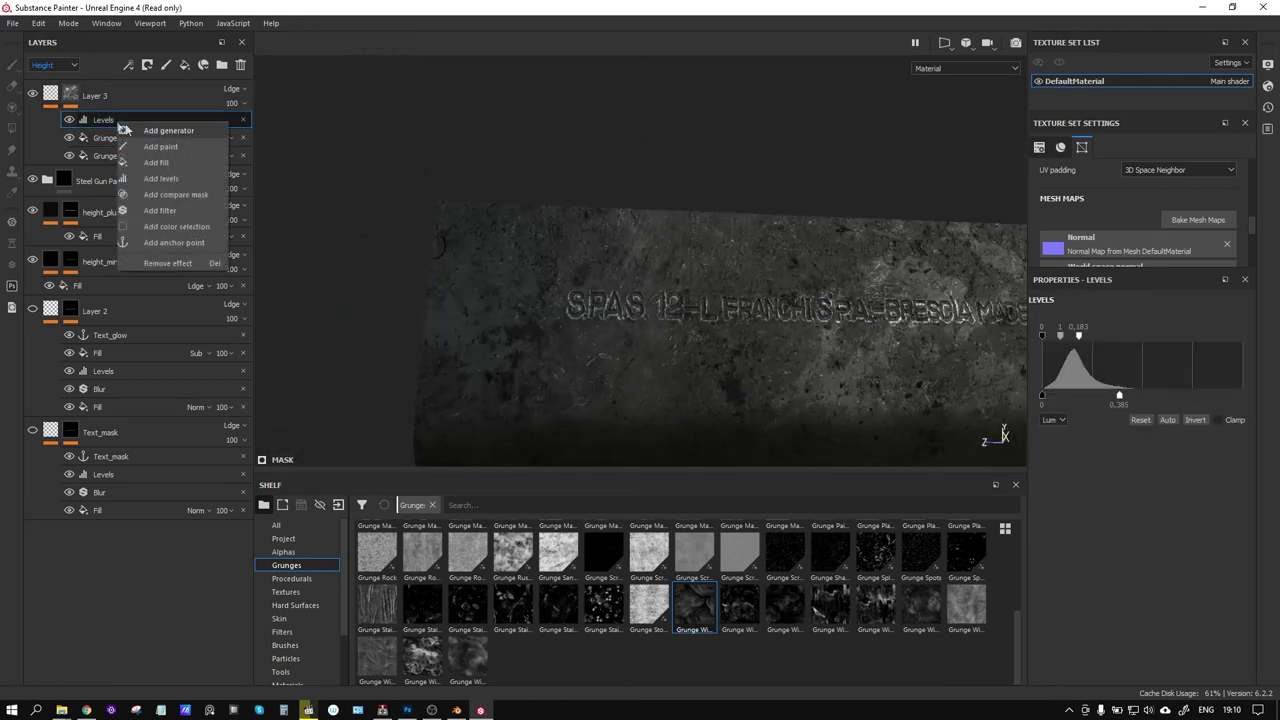
click(191, 161)
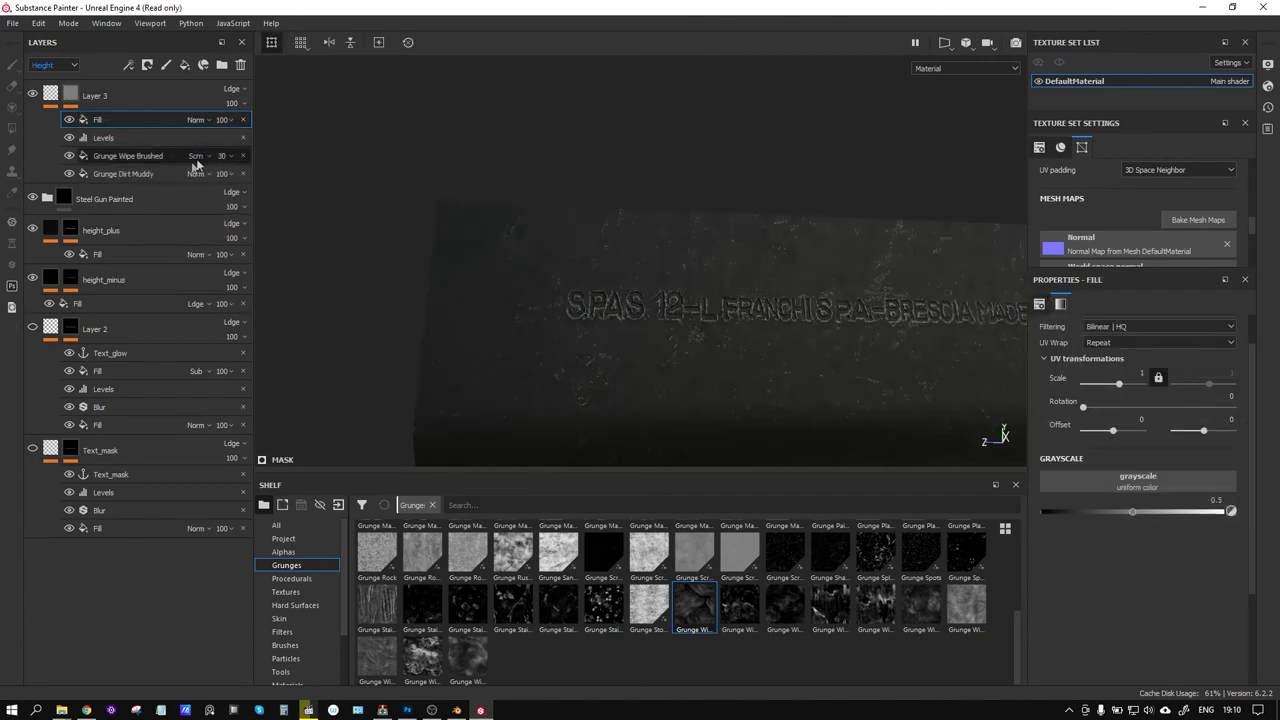
click(1102, 481)
click(1164, 497)
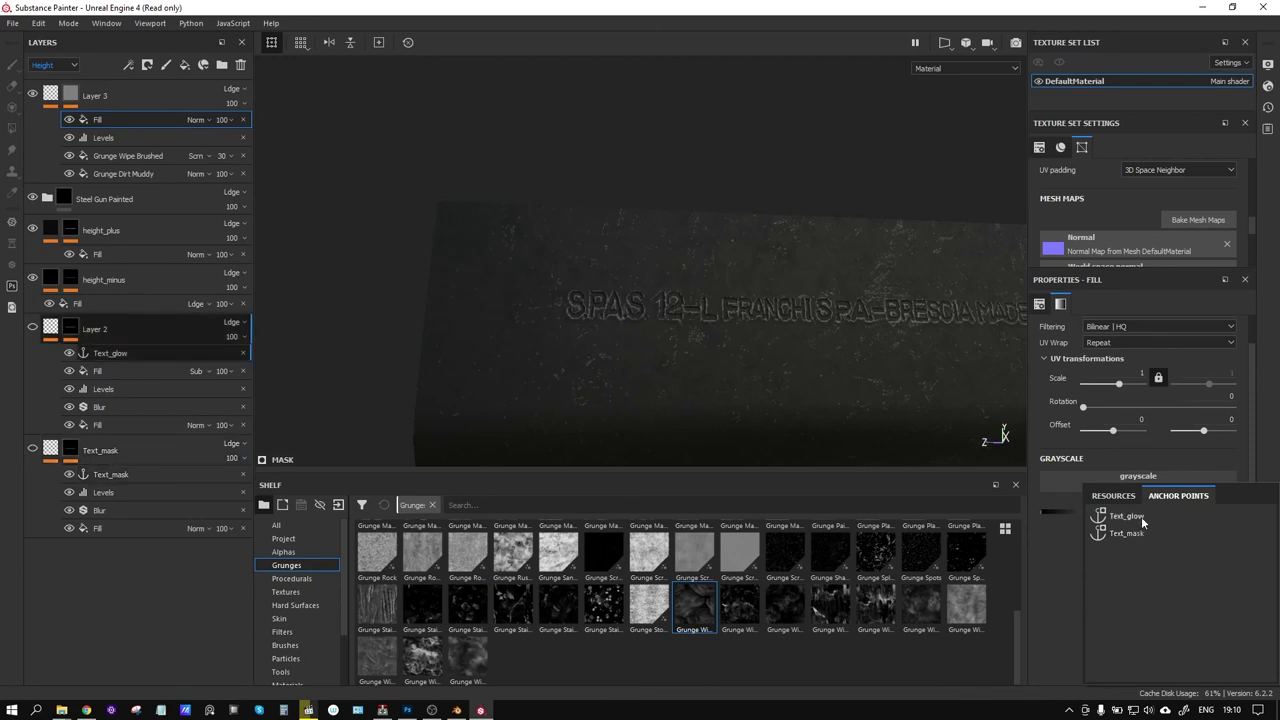
click(1139, 518)
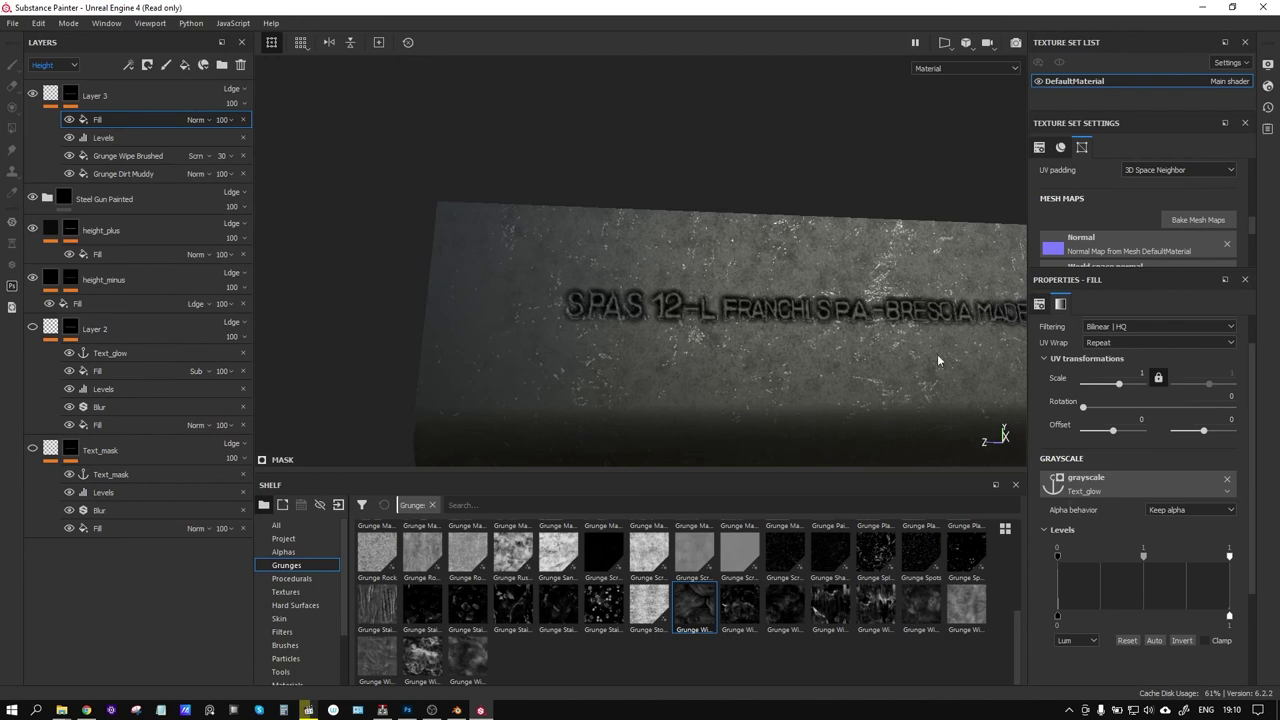
scroll(548, 262, up, 2)
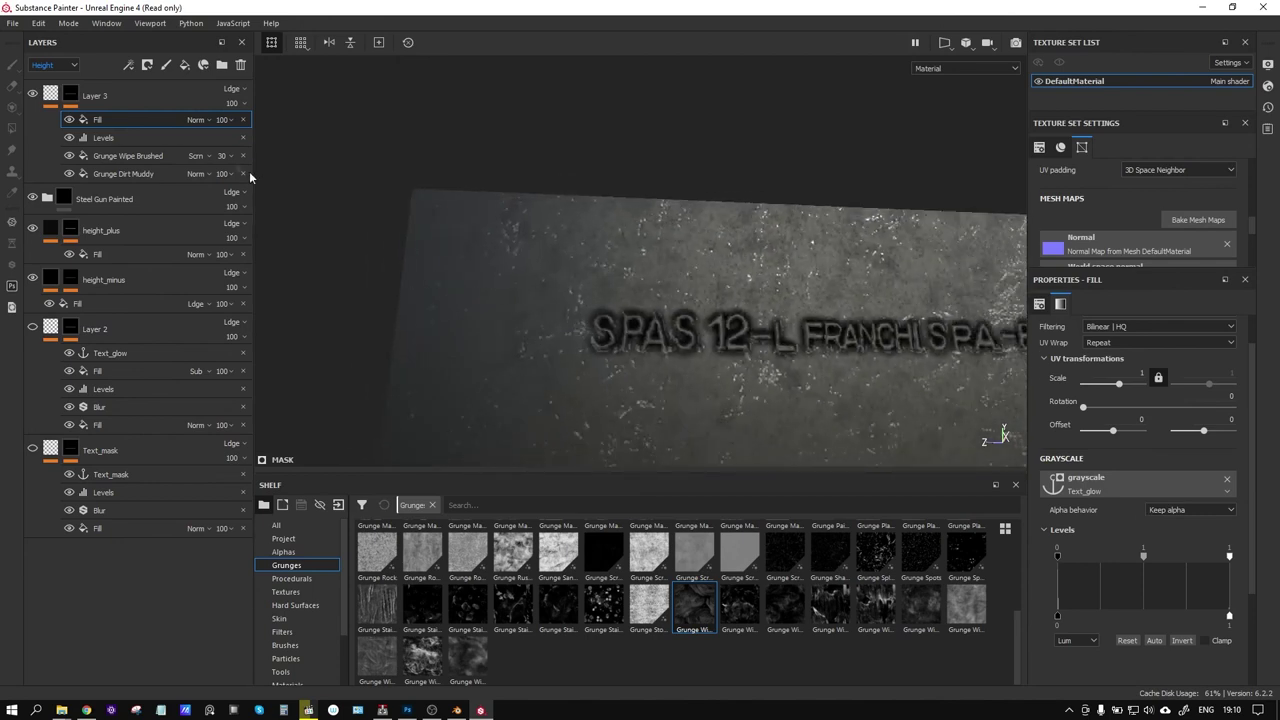
click(207, 120)
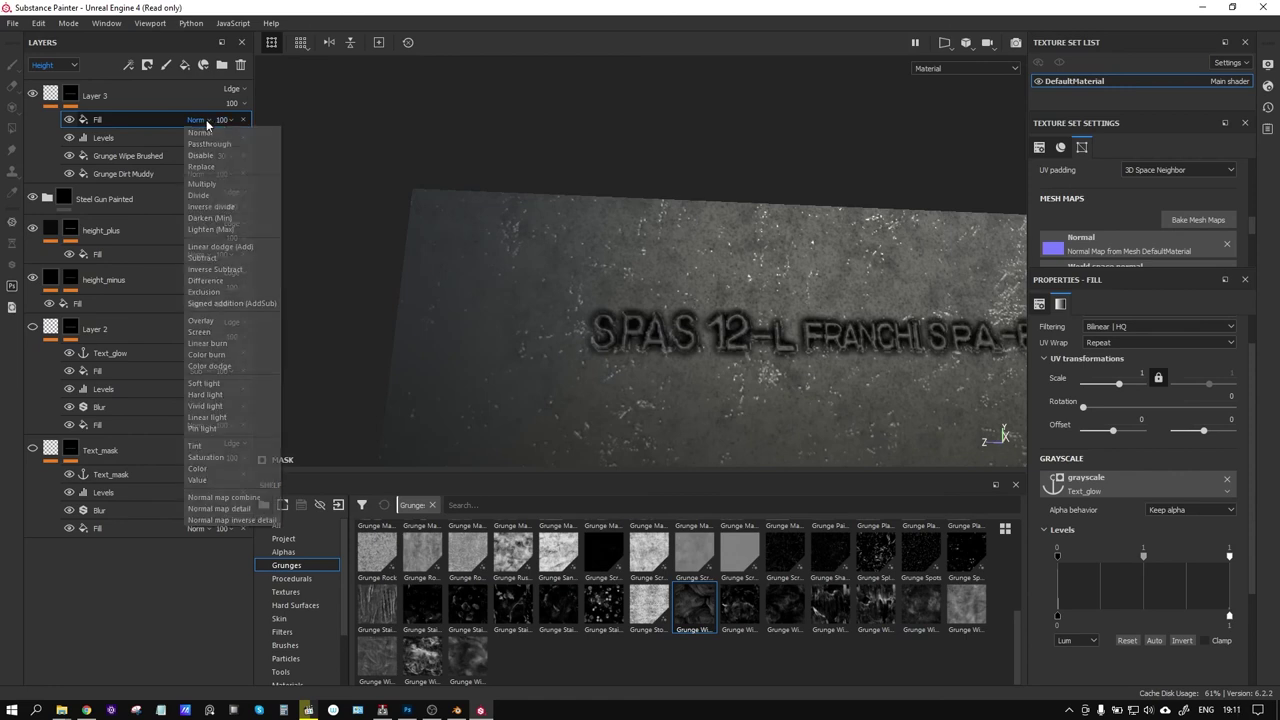
click(225, 258)
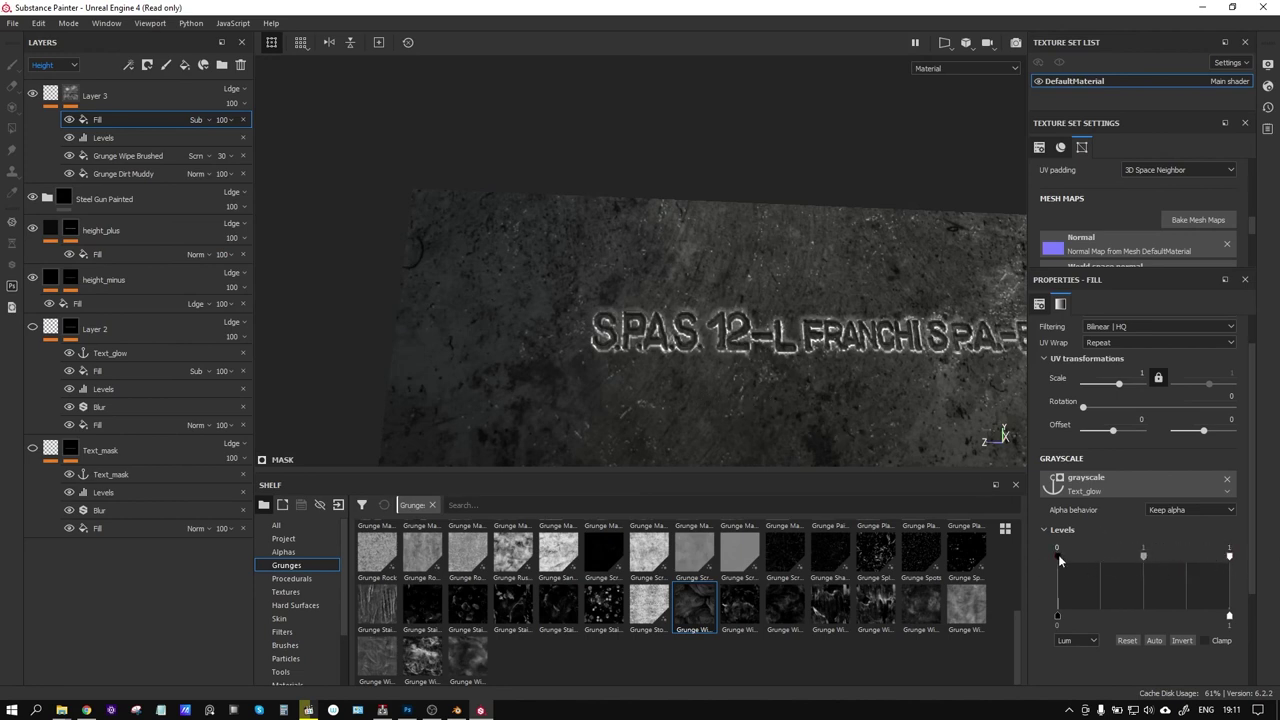
Rough in the Text_glow levels while previewing the base color and mask channels
drag(1059, 556, 1125, 557)
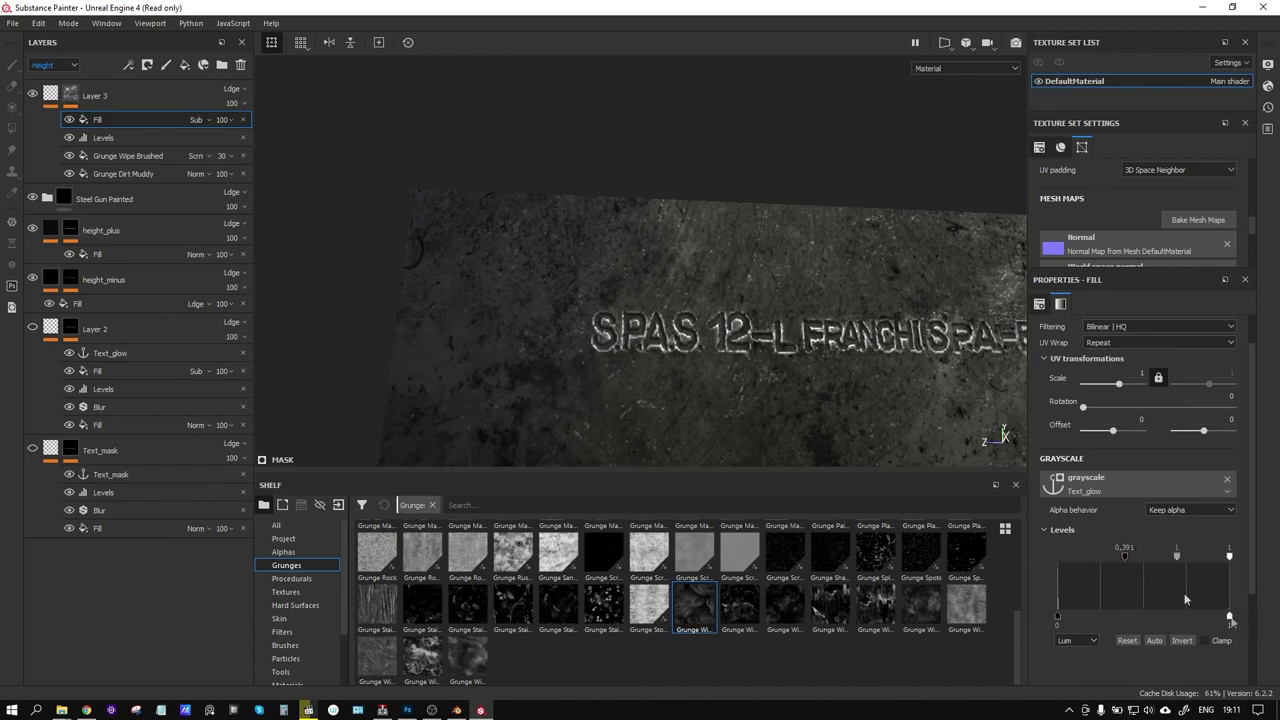
drag(1231, 621, 1076, 622)
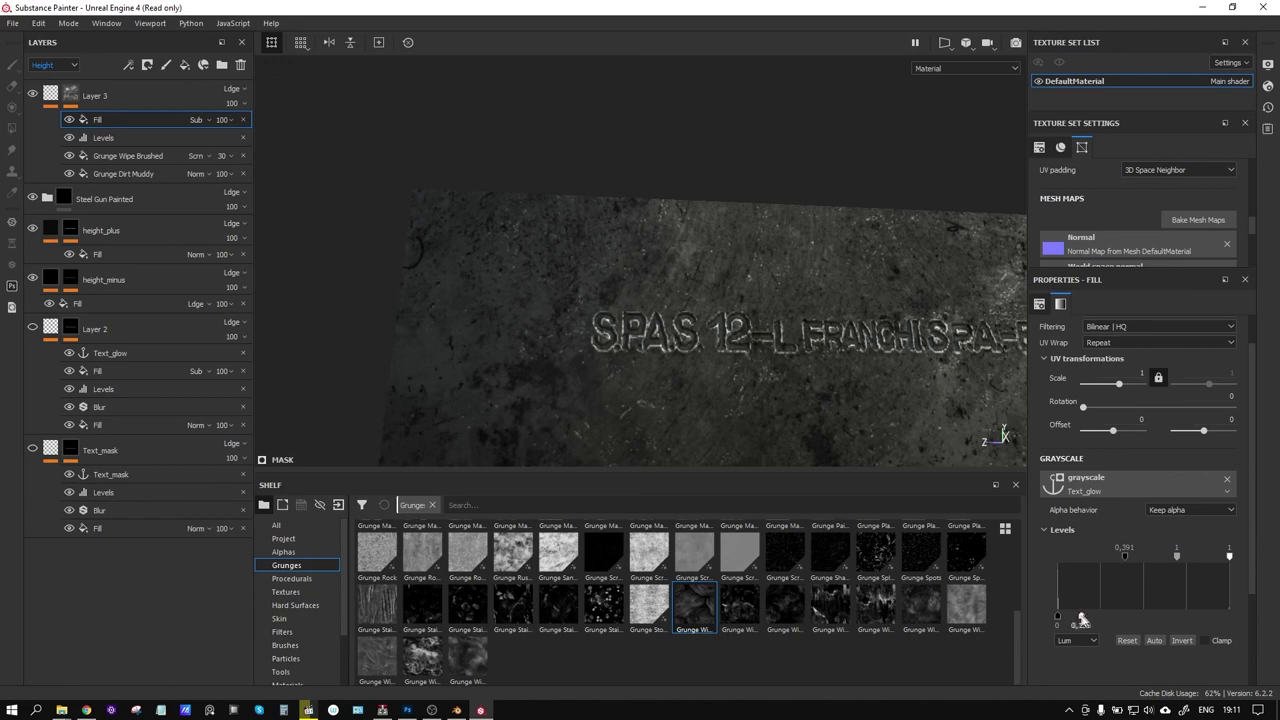
drag(1085, 621, 1096, 621)
key(c)
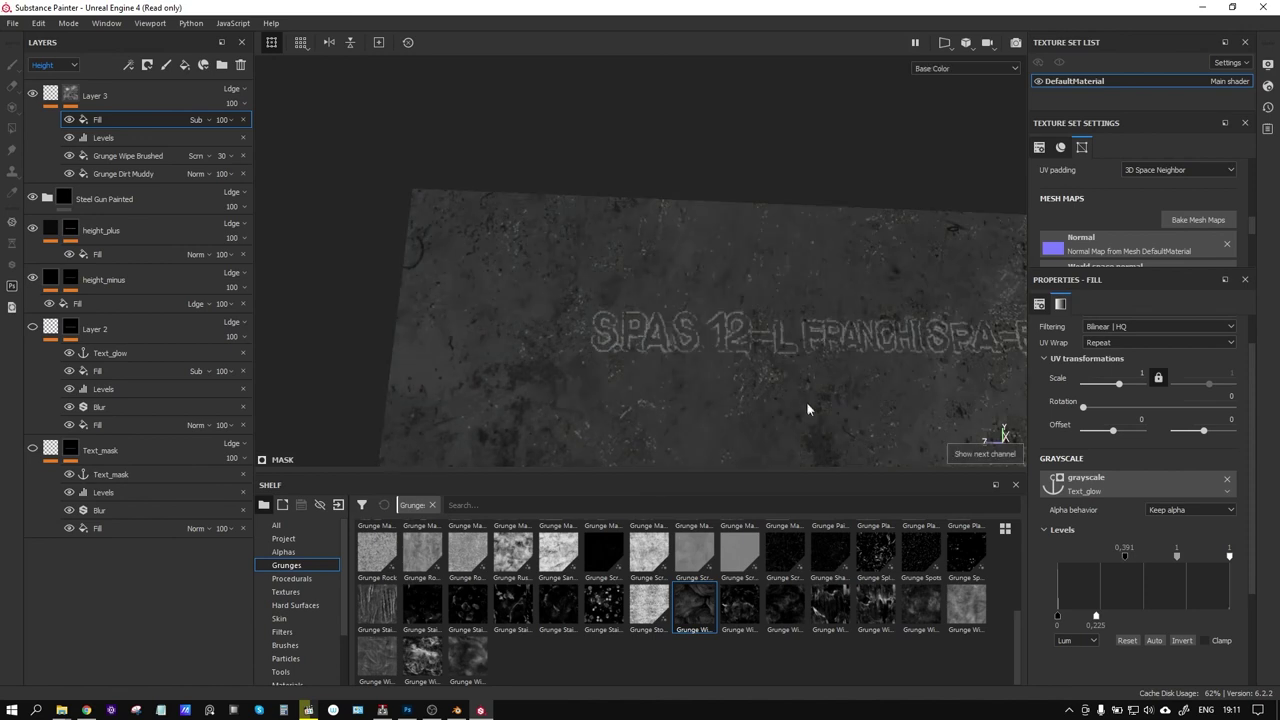
key(c)
key(c)
key(c)
key(c)
key(c)
key(c)
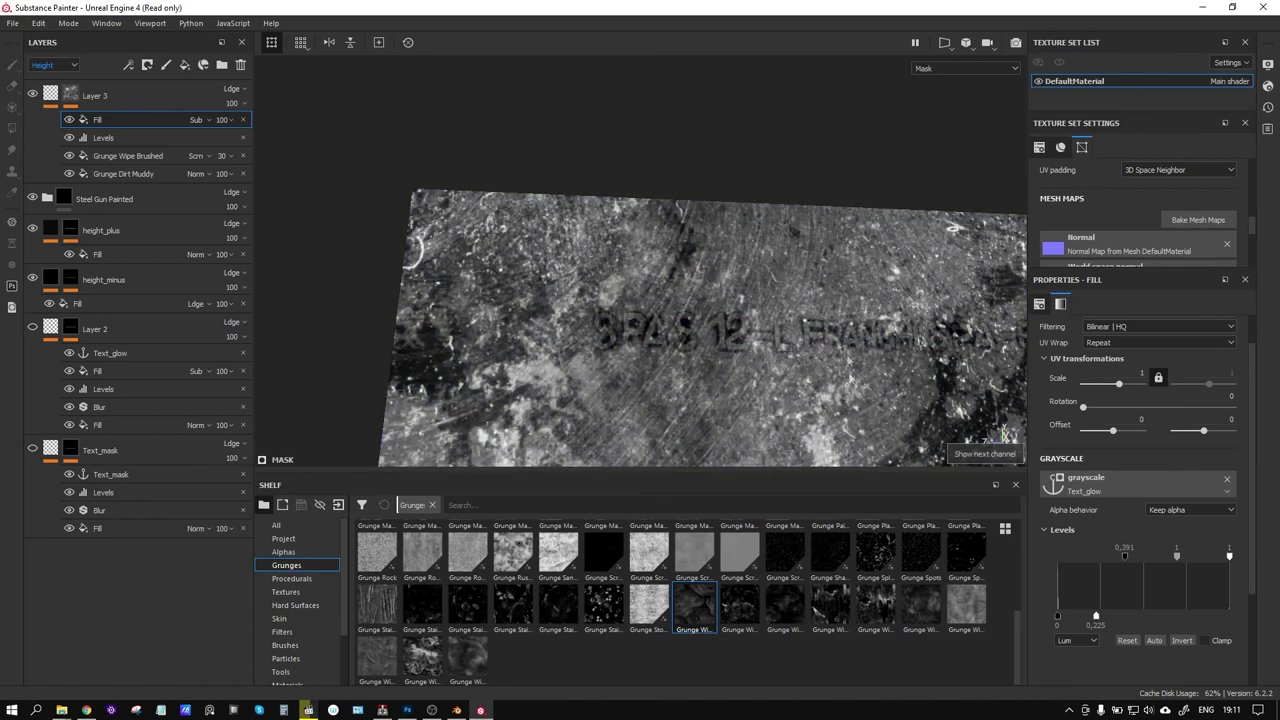
alt+drag(848, 360, 700, 395)
scroll(677, 355, up, 3)
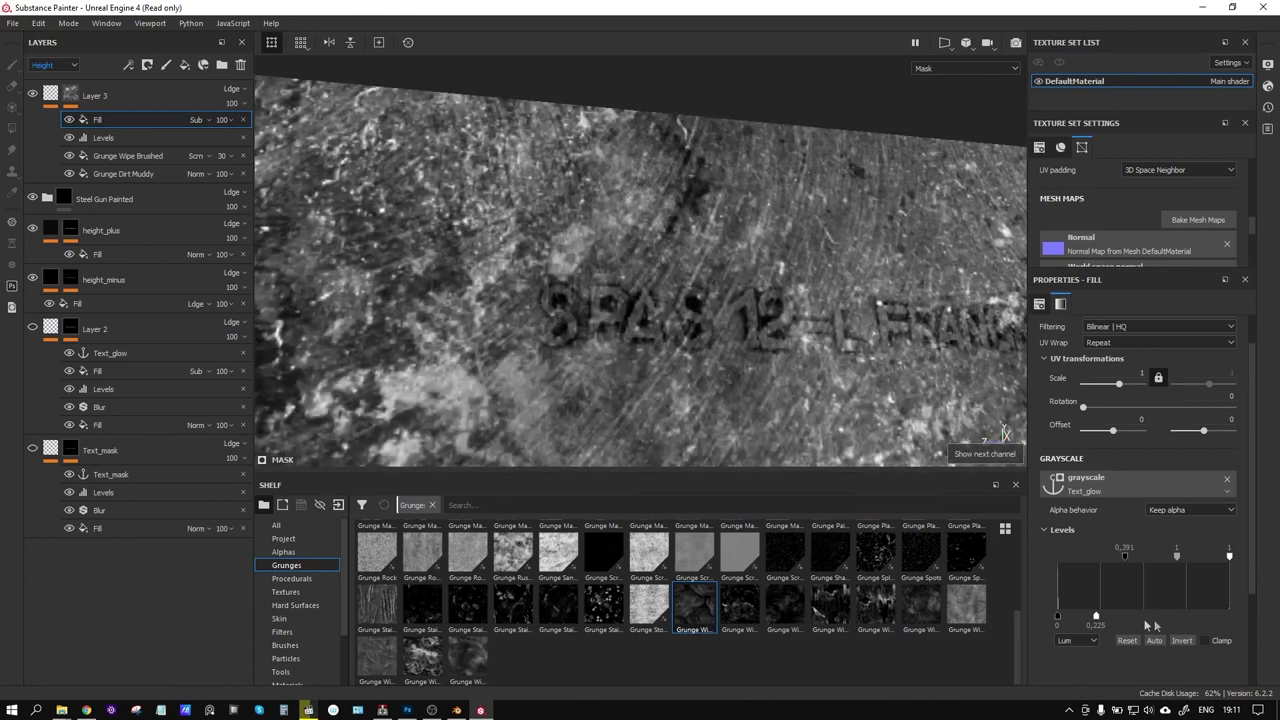
Set the Text_glow levels midpoint to 0.287 and white point to 0.802, then view the material
drag(1125, 556, 1105, 564)
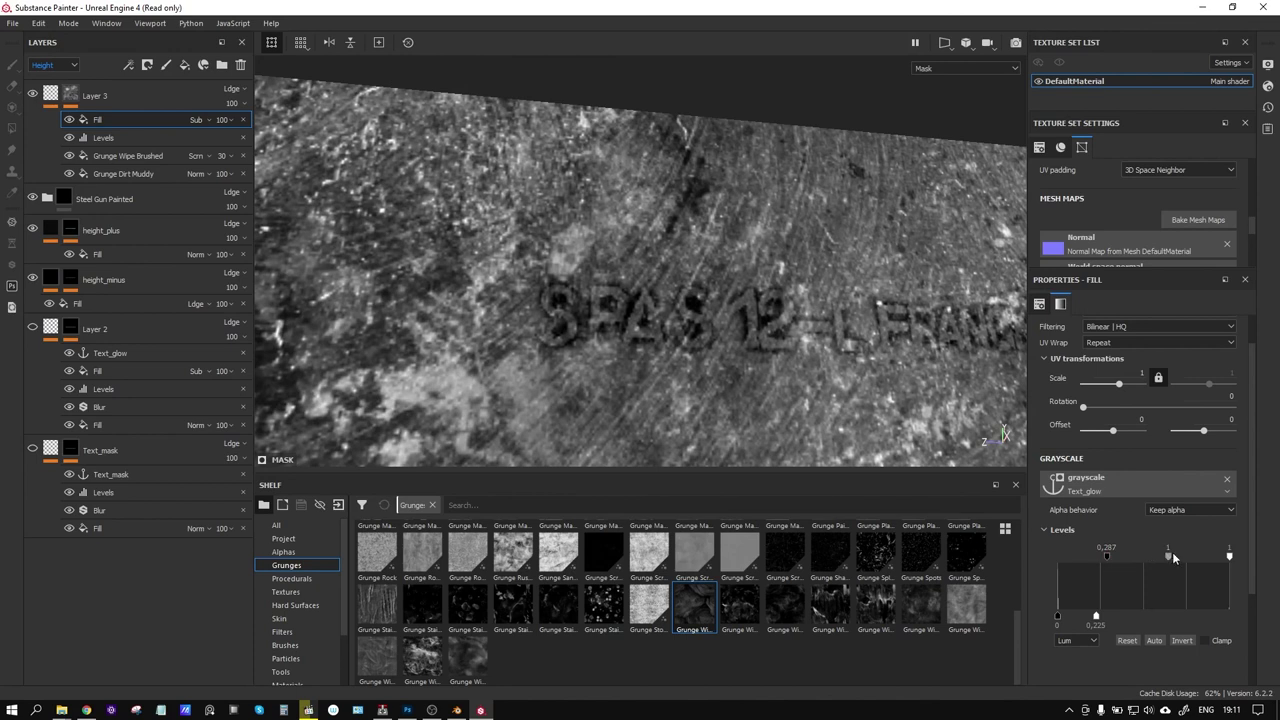
mouse_move(1225, 560)
mouse_down()
mouse_move(1184, 561)
mouse_move(1195, 560)
mouse_up()
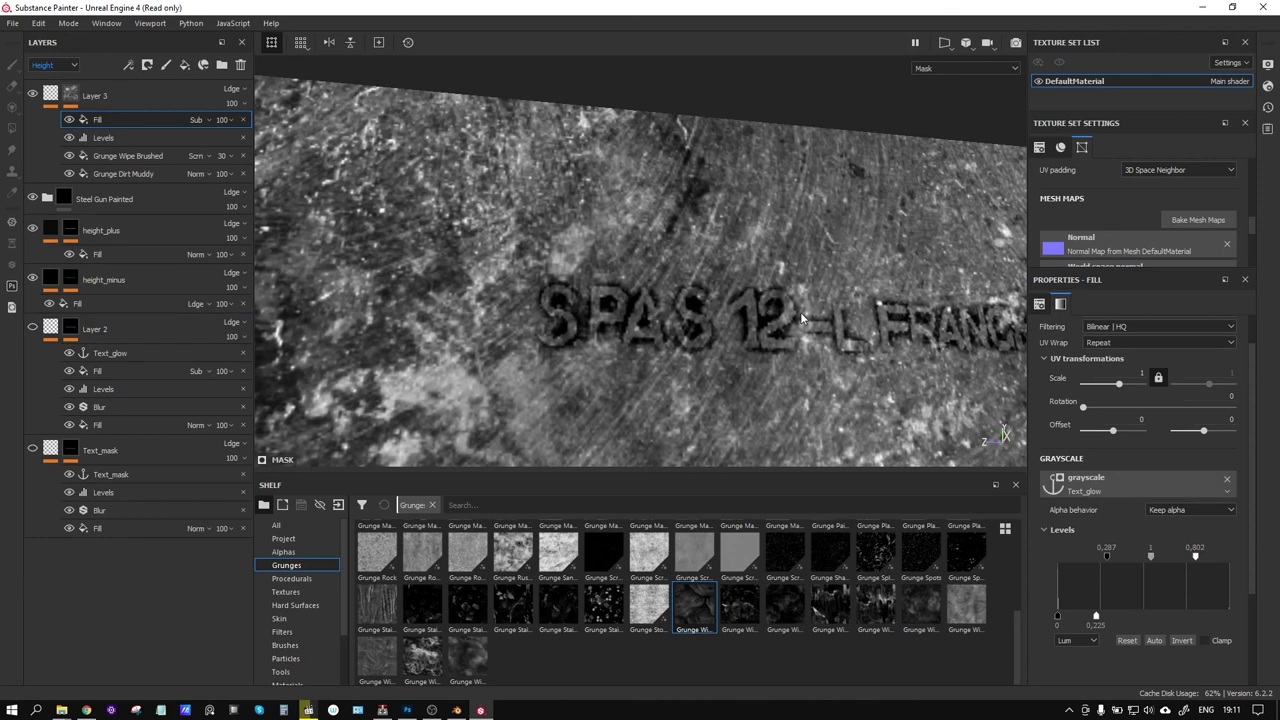
key(m)
scroll(752, 394, down, 5)
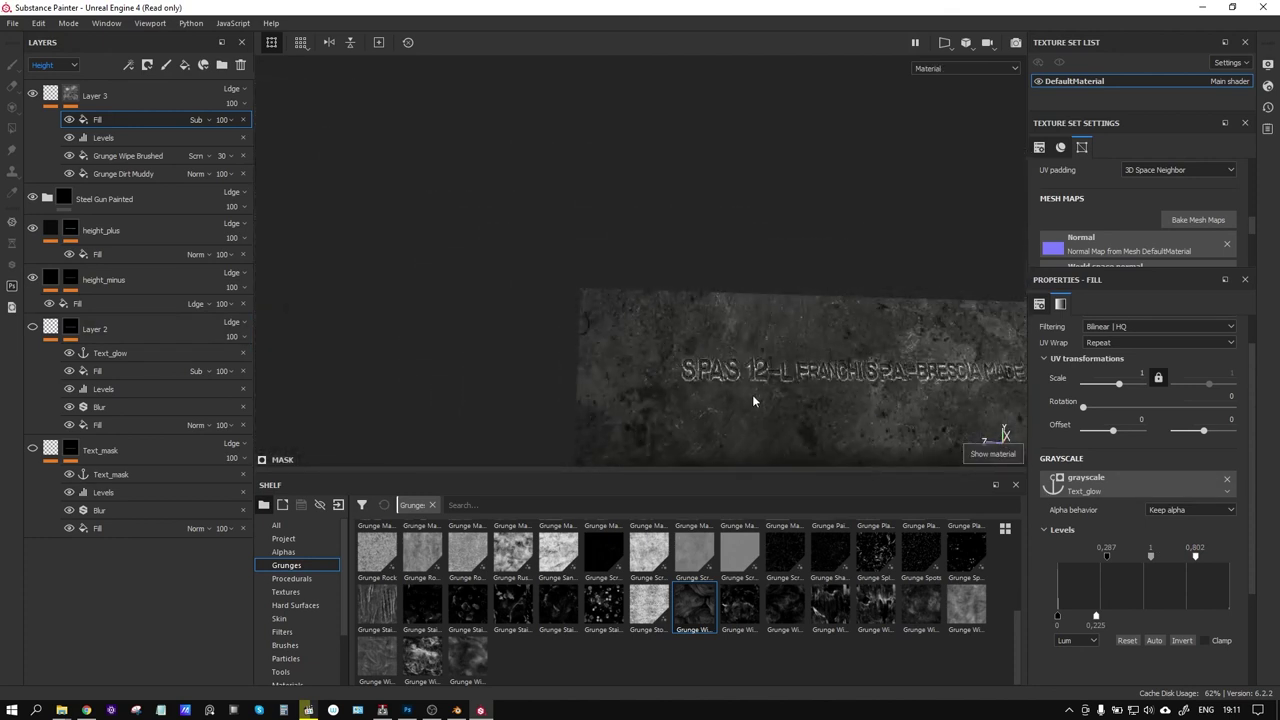
scroll(808, 340, up, 3)
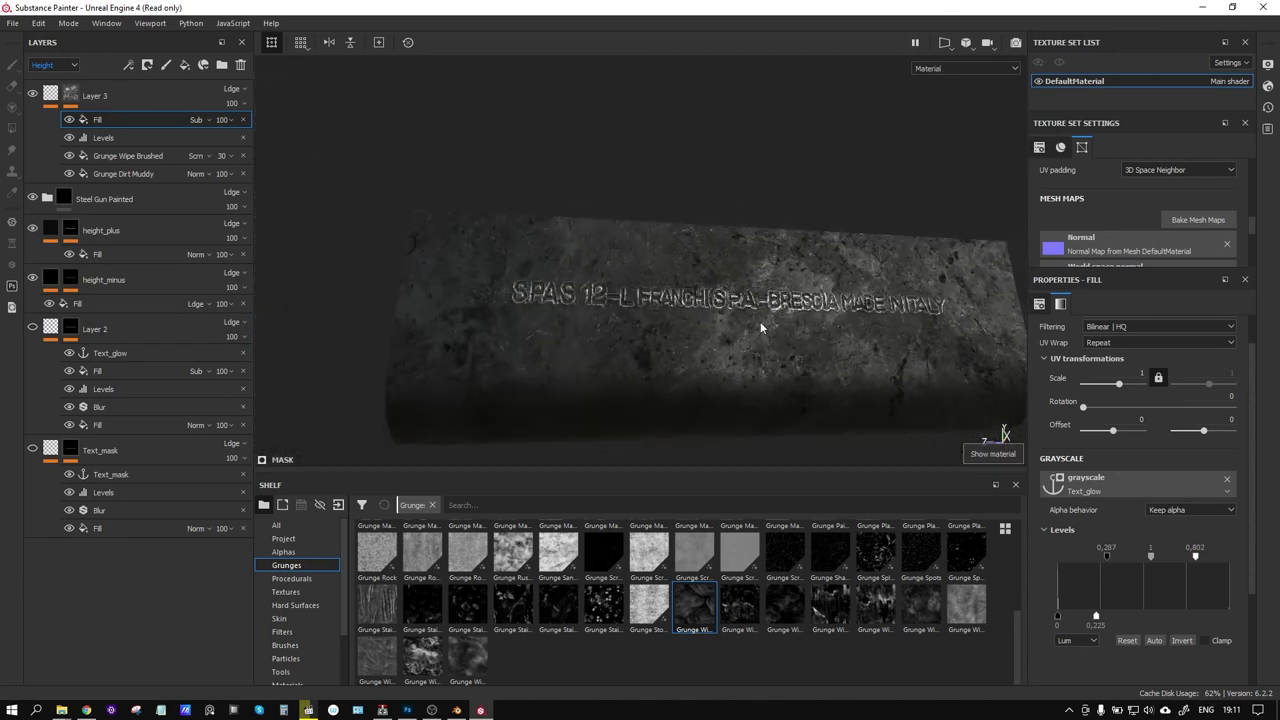
Lower Layer 3's dirt-mask Levels output white from about 0.5 to about 0.167
click(110, 137)
click(128, 157)
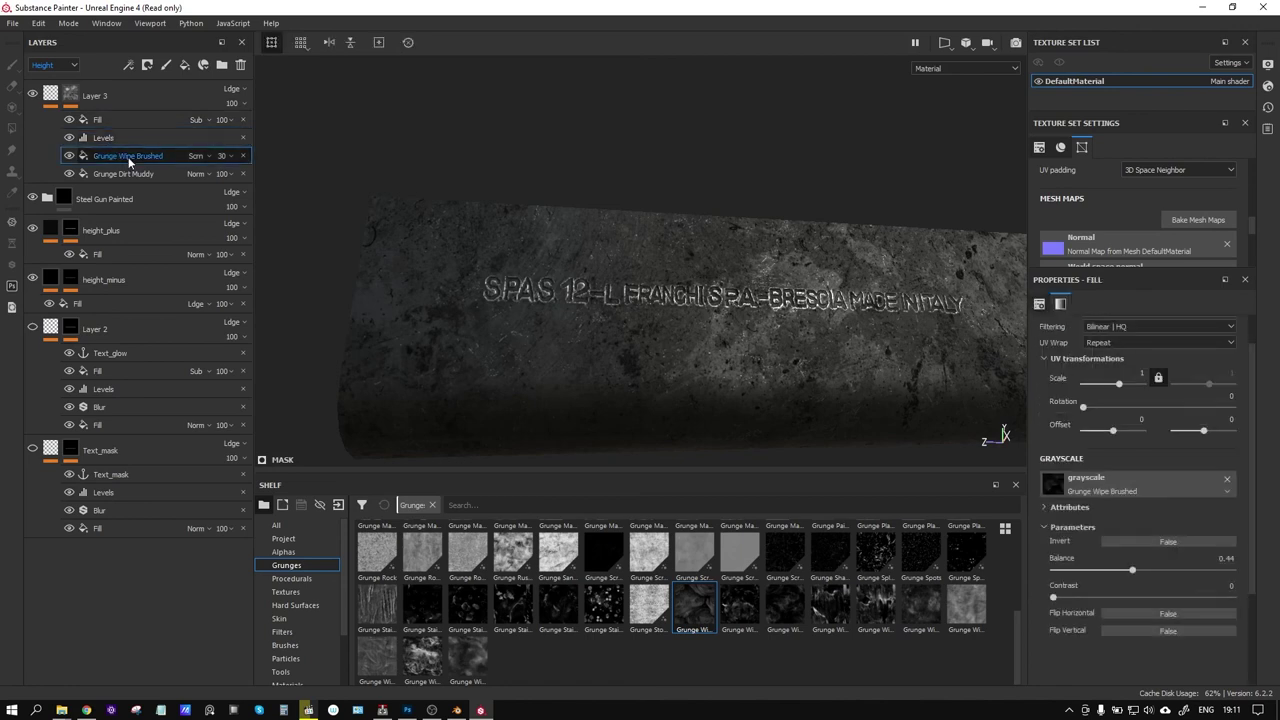
click(127, 142)
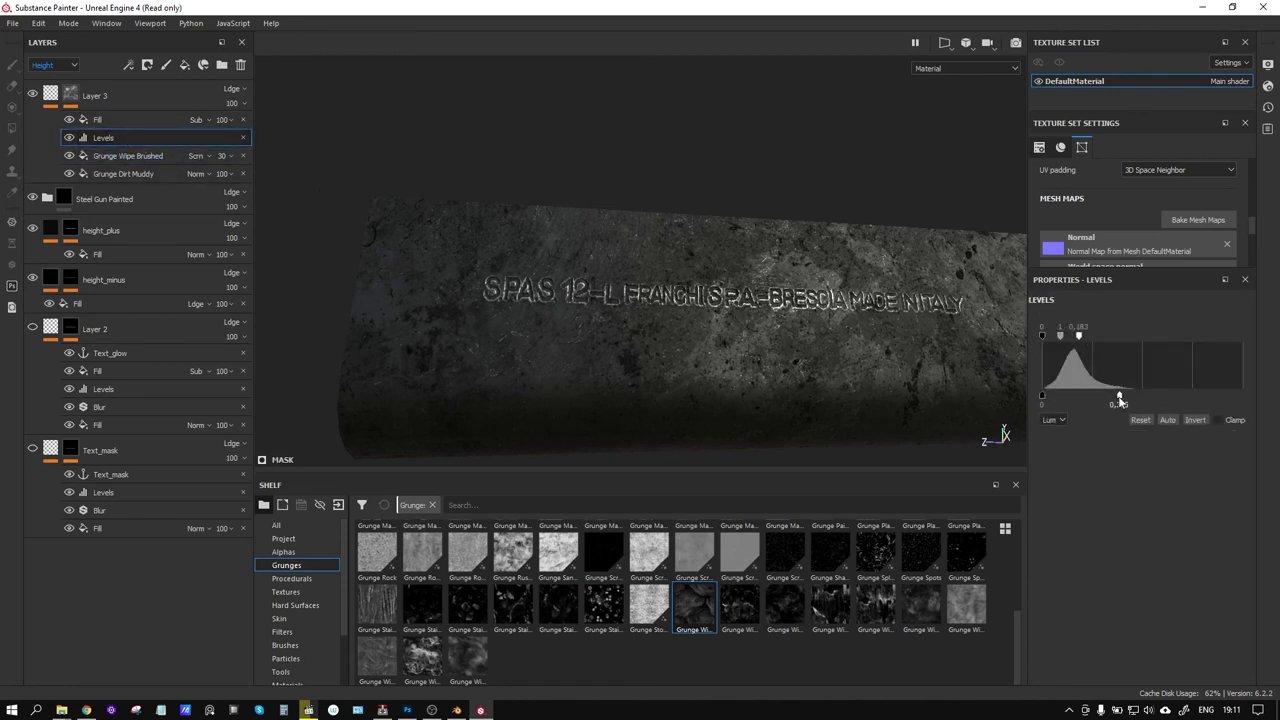
drag(1113, 400, 1094, 400)
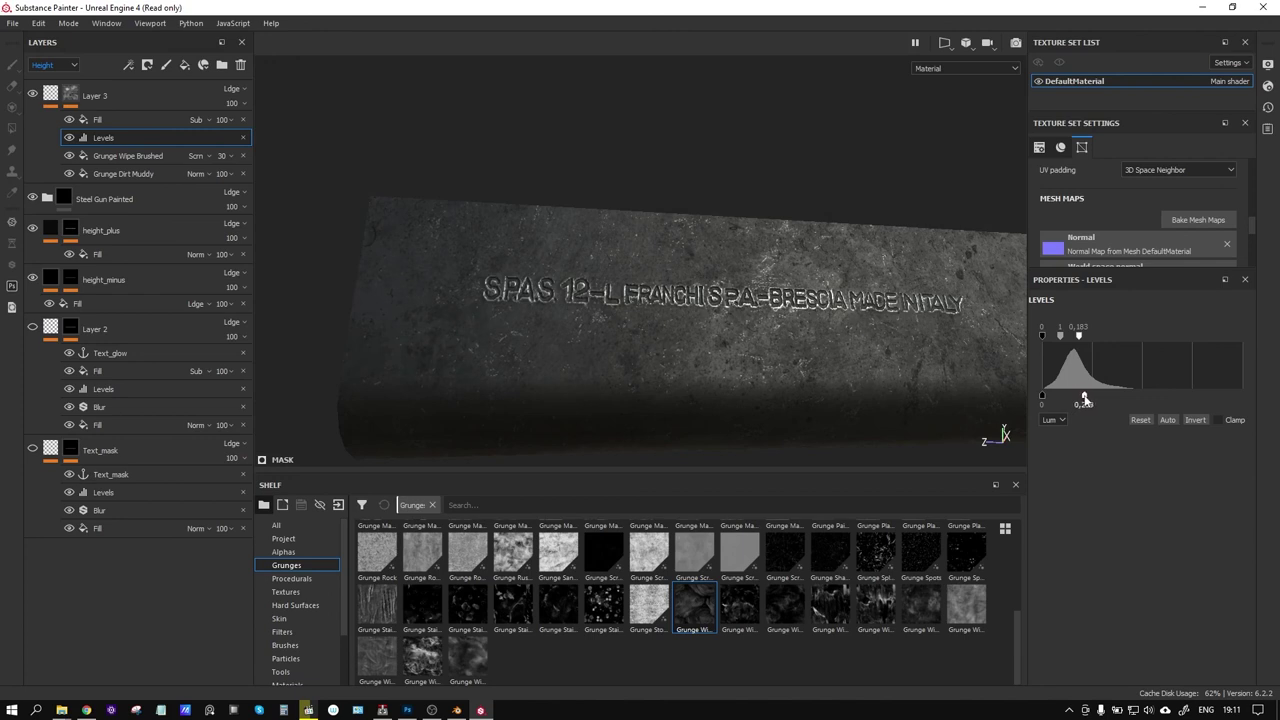
mouse_move(744, 366)
alt+mouse_down()
mouse_move(514, 314)
mouse_move(597, 334)
mouse_move(560, 321)
mouse_move(571, 321)
alt+mouse_up()
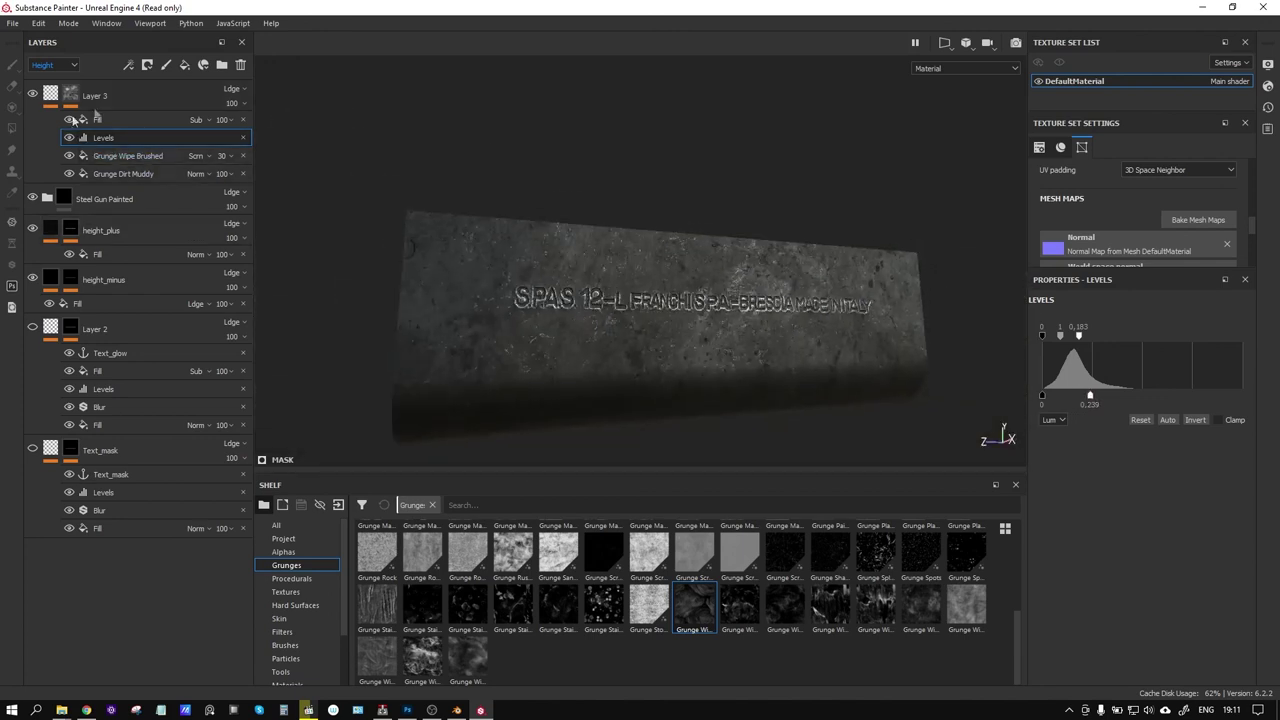
drag(1092, 400, 1074, 400)
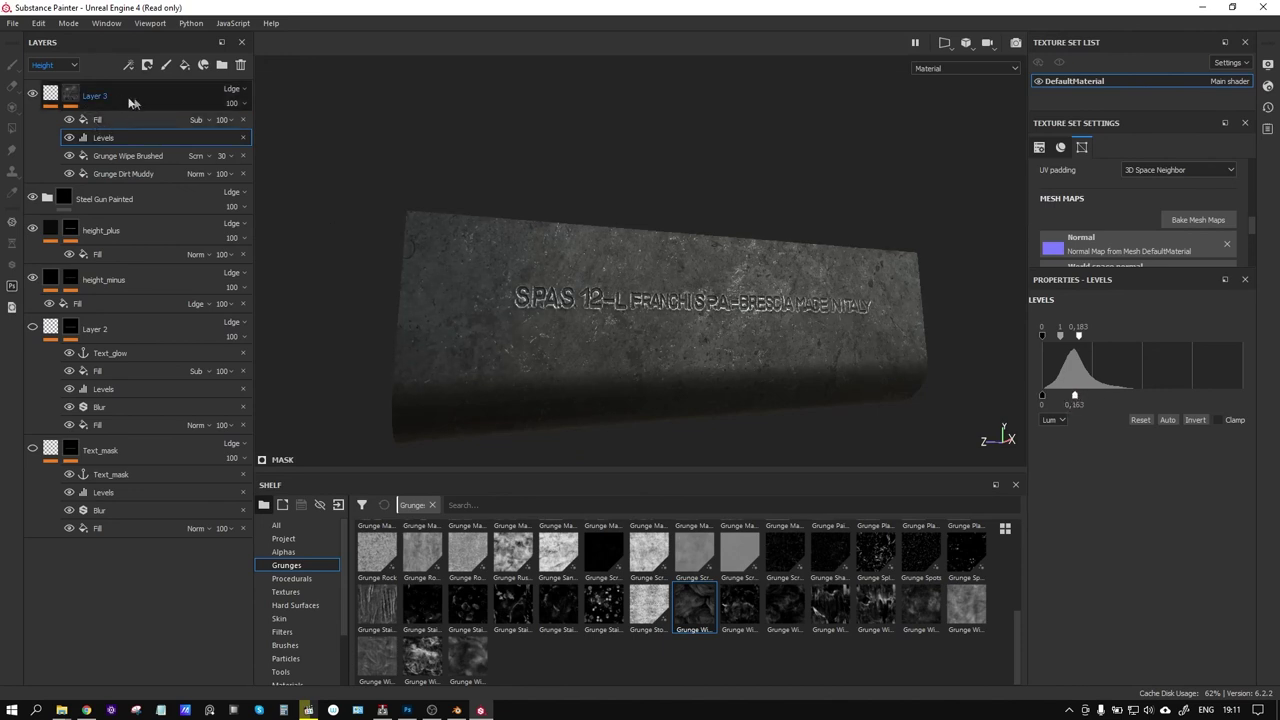
click(137, 95)
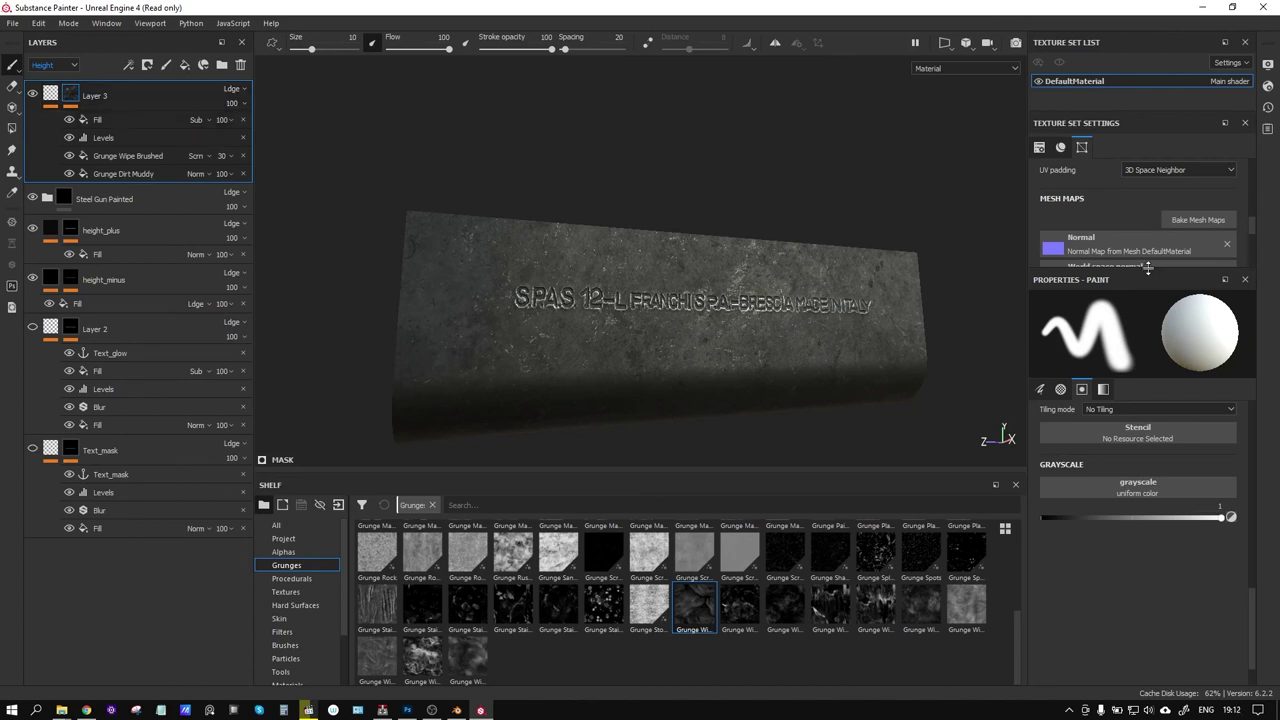
Add an Ambient occlusion channel to the texture set
drag(1148, 267, 1148, 393)
scroll(1149, 320, down, 2)
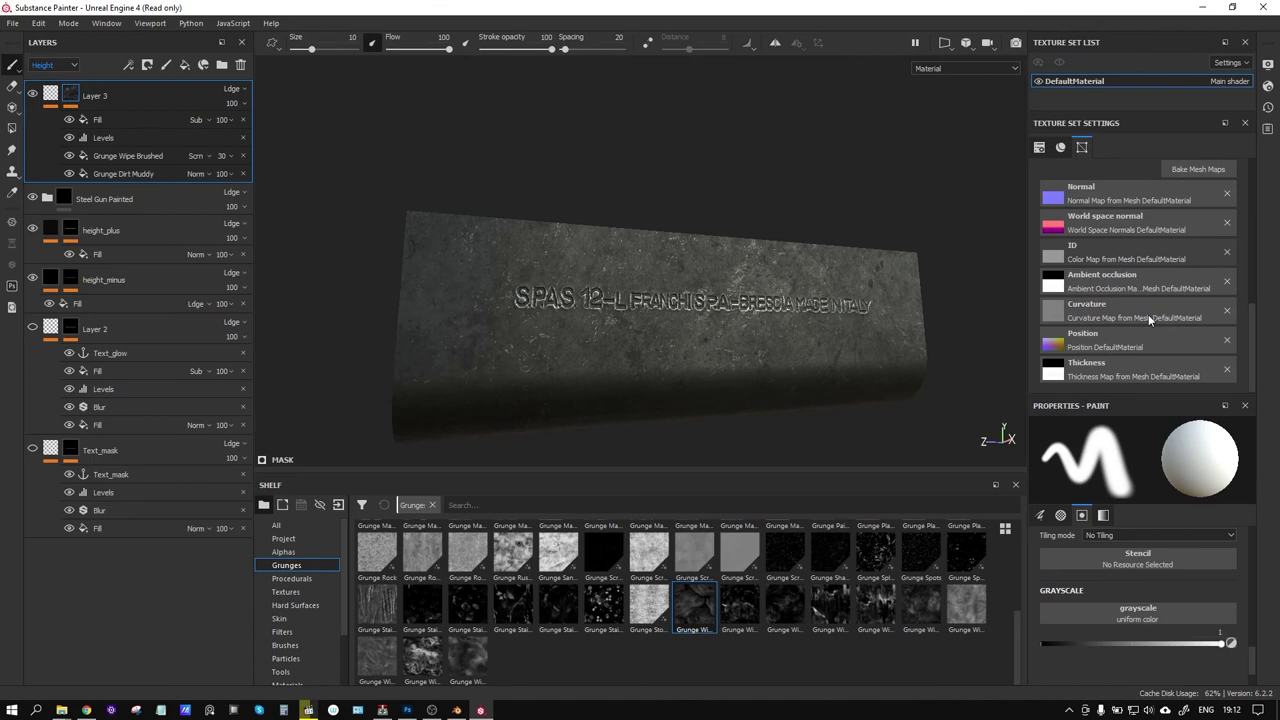
scroll(1149, 319, up, 2)
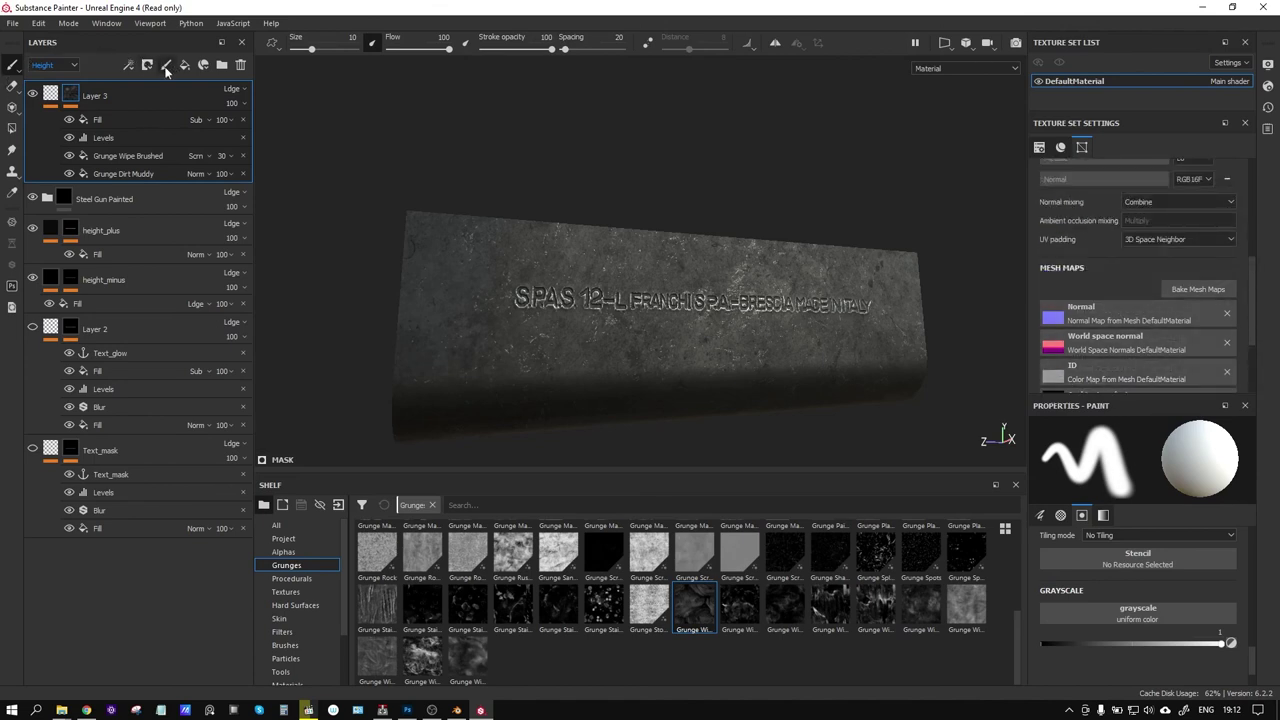
scroll(1205, 300, down, 2)
scroll(1210, 302, up, 3)
scroll(1211, 302, up, 2)
click(1227, 235)
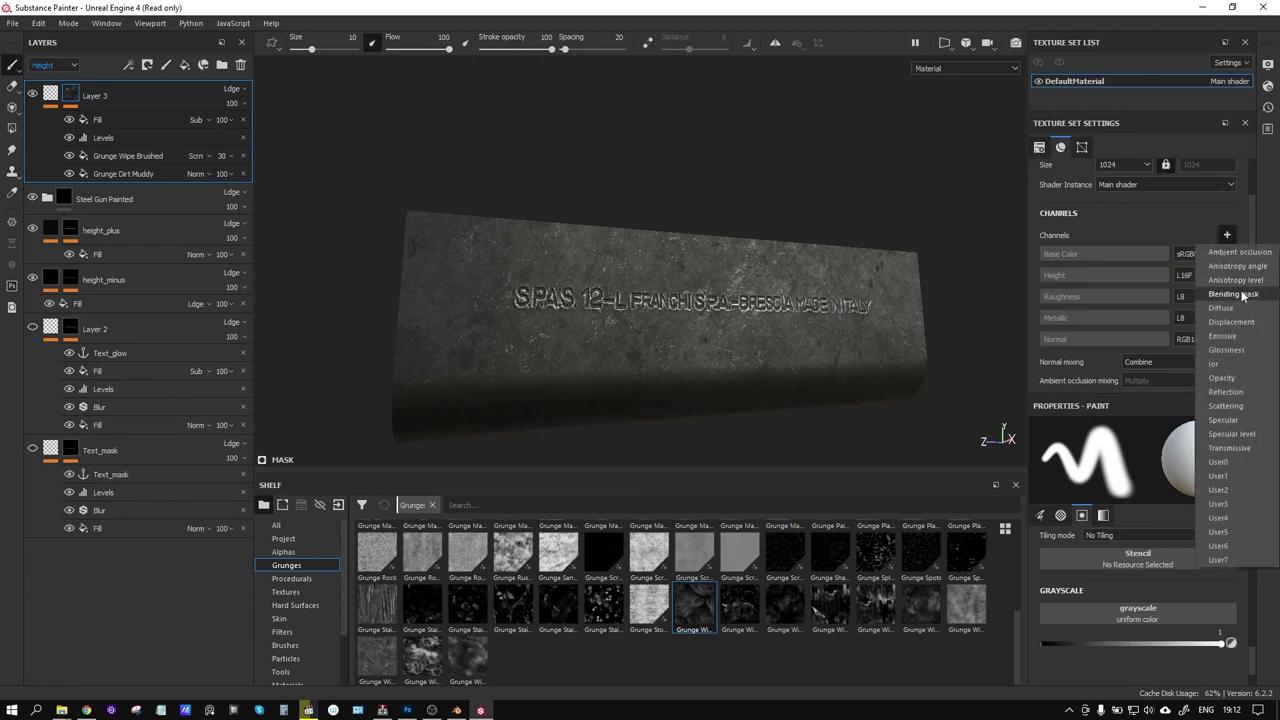
click(1242, 252)
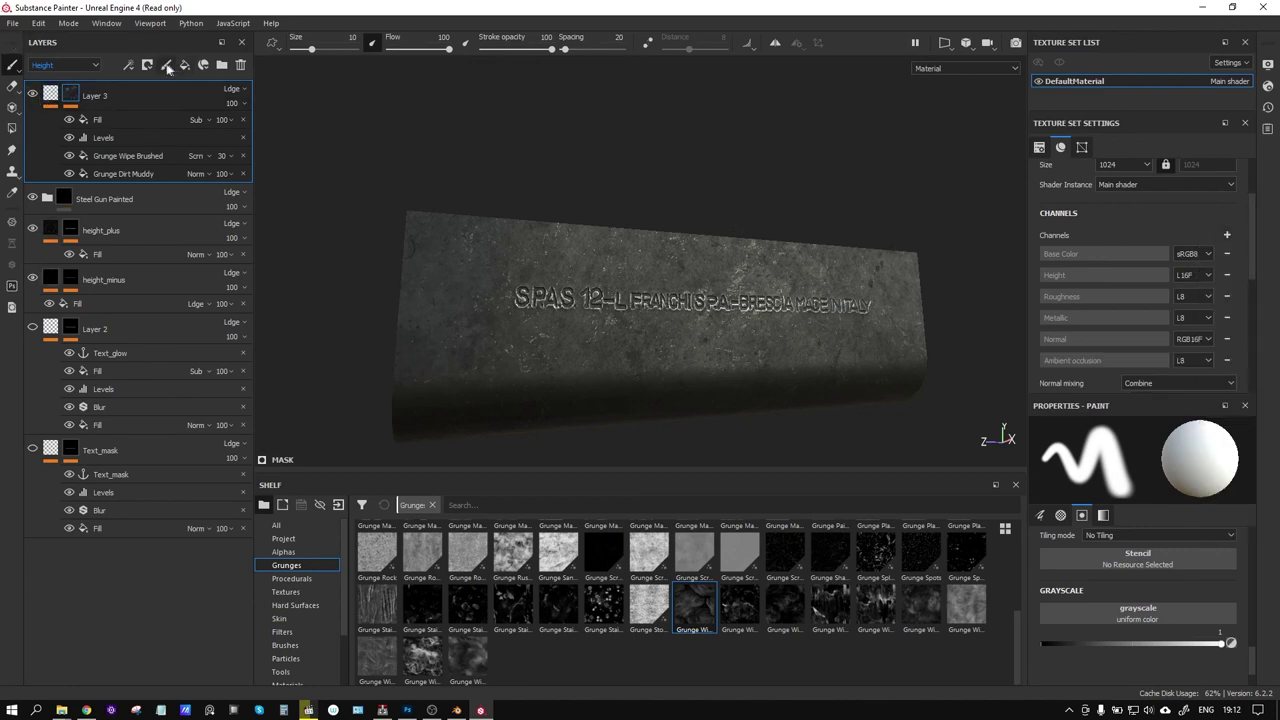
Create Layer 4 with a fill affecting only ambient occlusion, set to 0
click(167, 66)
right_click(62, 100)
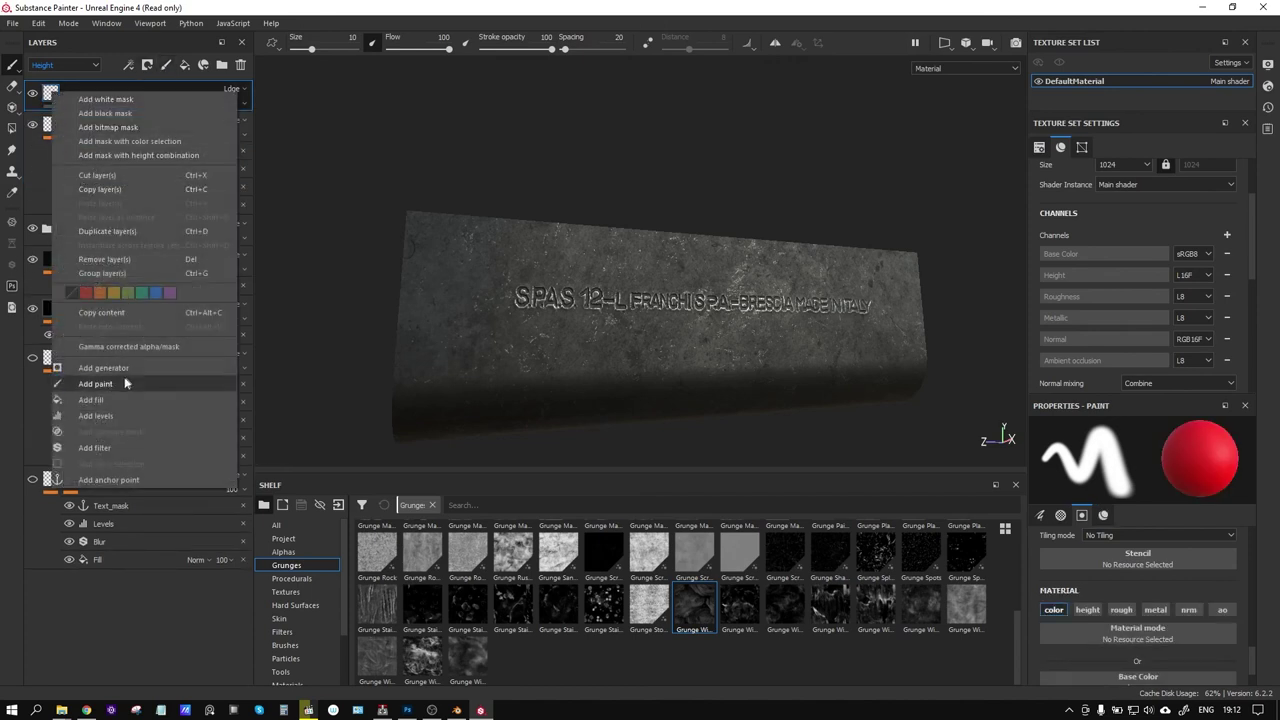
click(91, 399)
click(1053, 604)
click(1087, 604)
click(1136, 605)
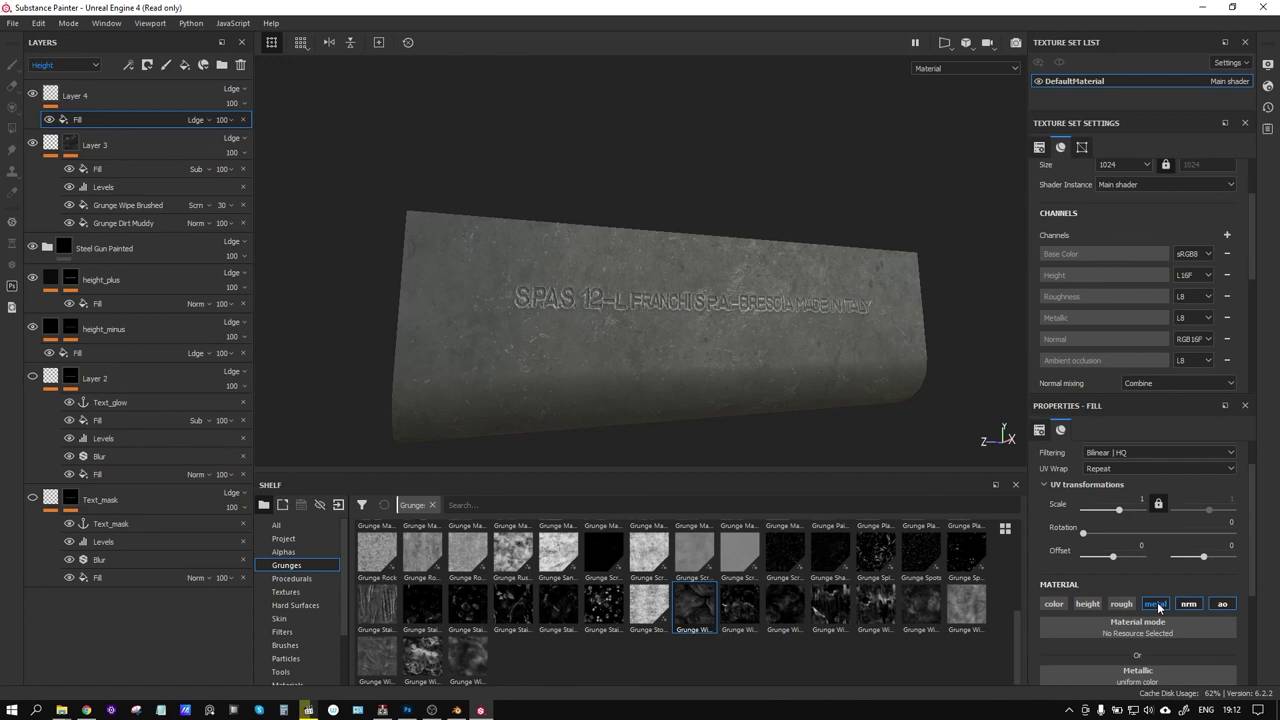
click(1157, 603)
click(1188, 604)
scroll(1250, 587, down, 3)
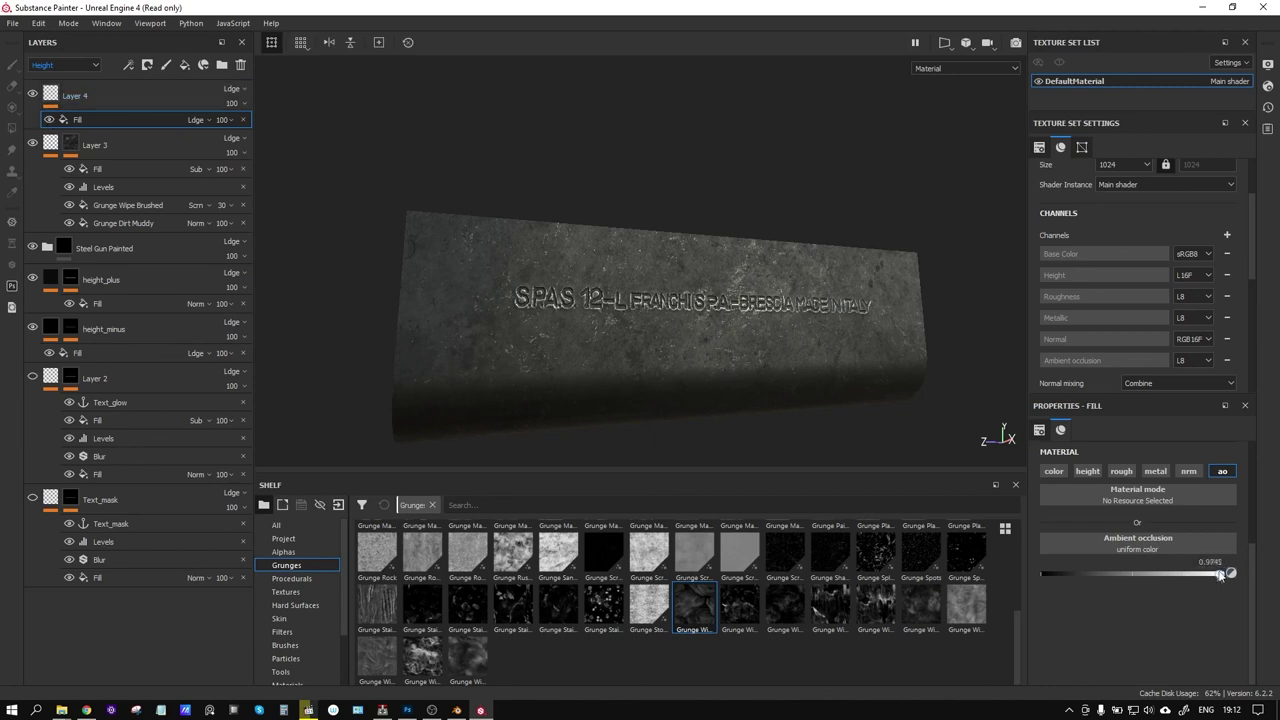
drag(1220, 576, 1080, 578)
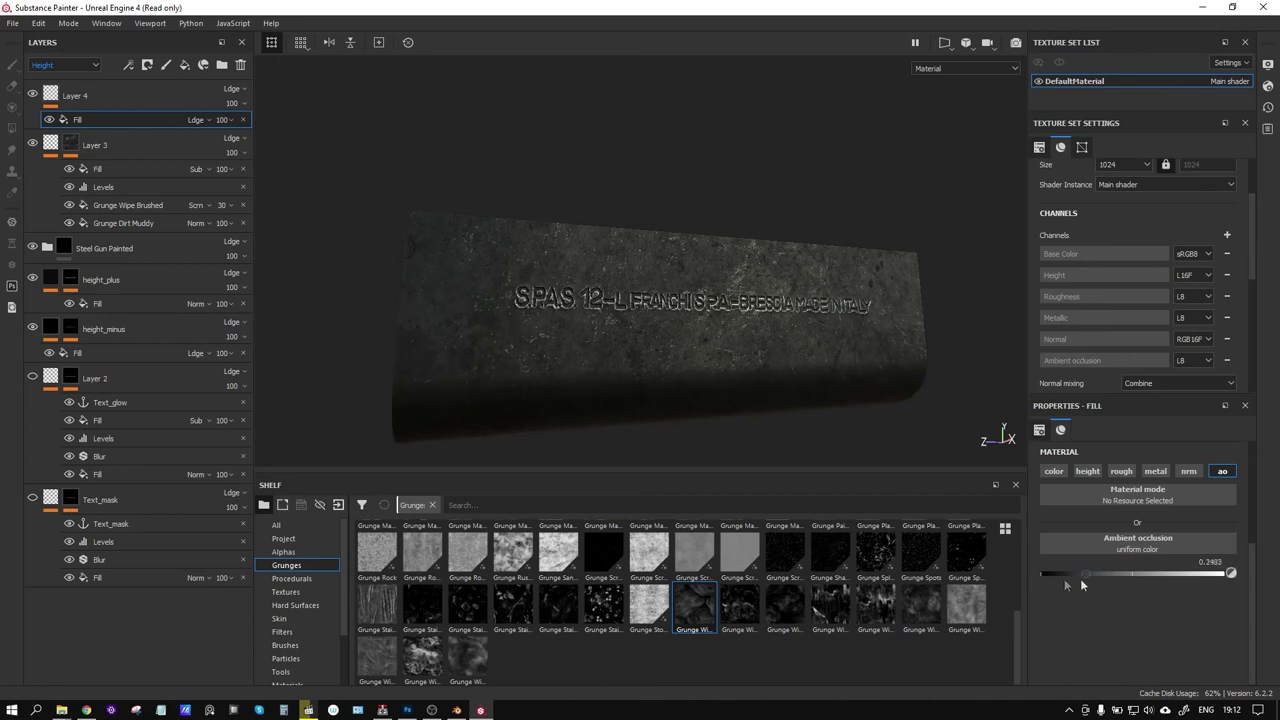
click(102, 96)
right_click(106, 94)
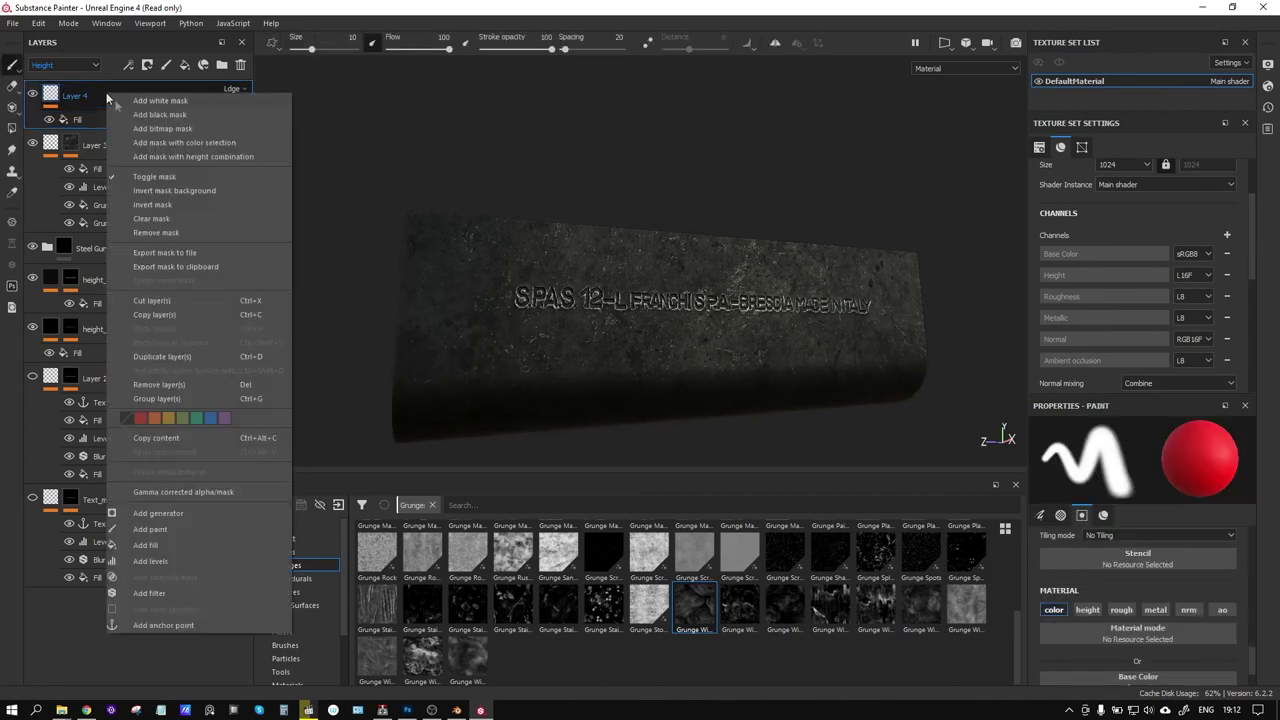
Give Layer 4 a black mask filled from the Text_mask anchor point
click(197, 116)
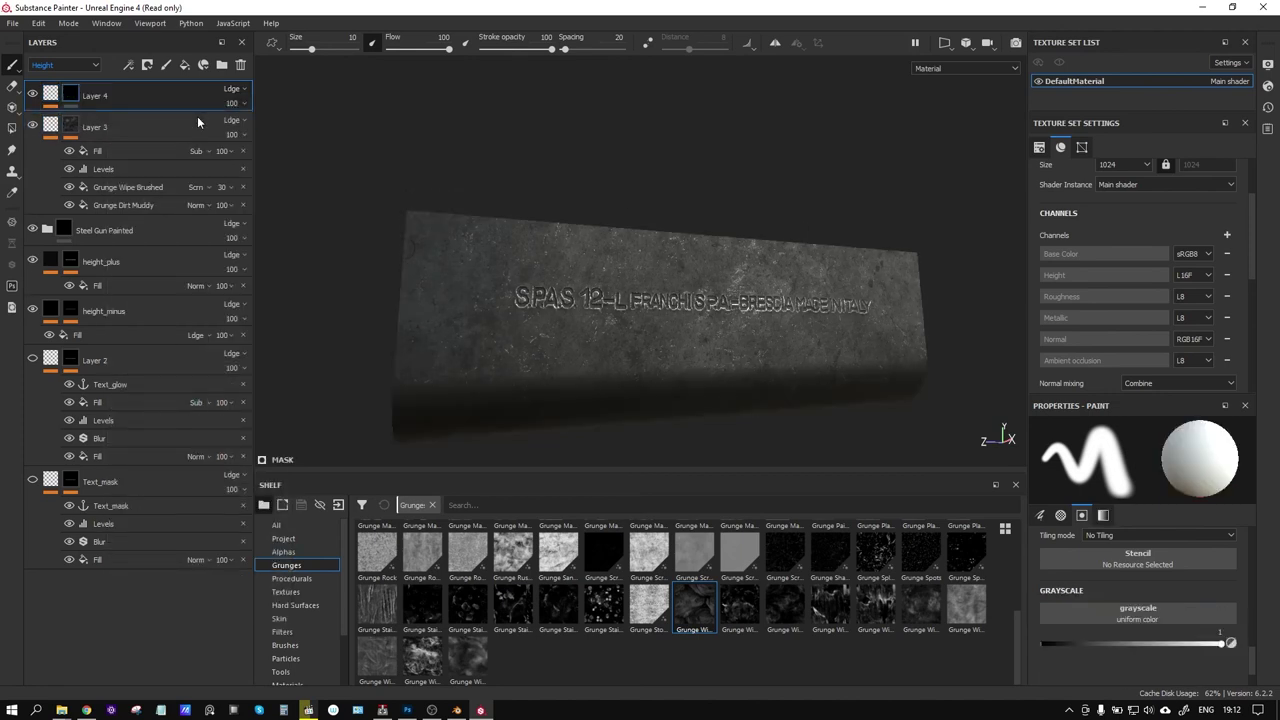
right_click(72, 91)
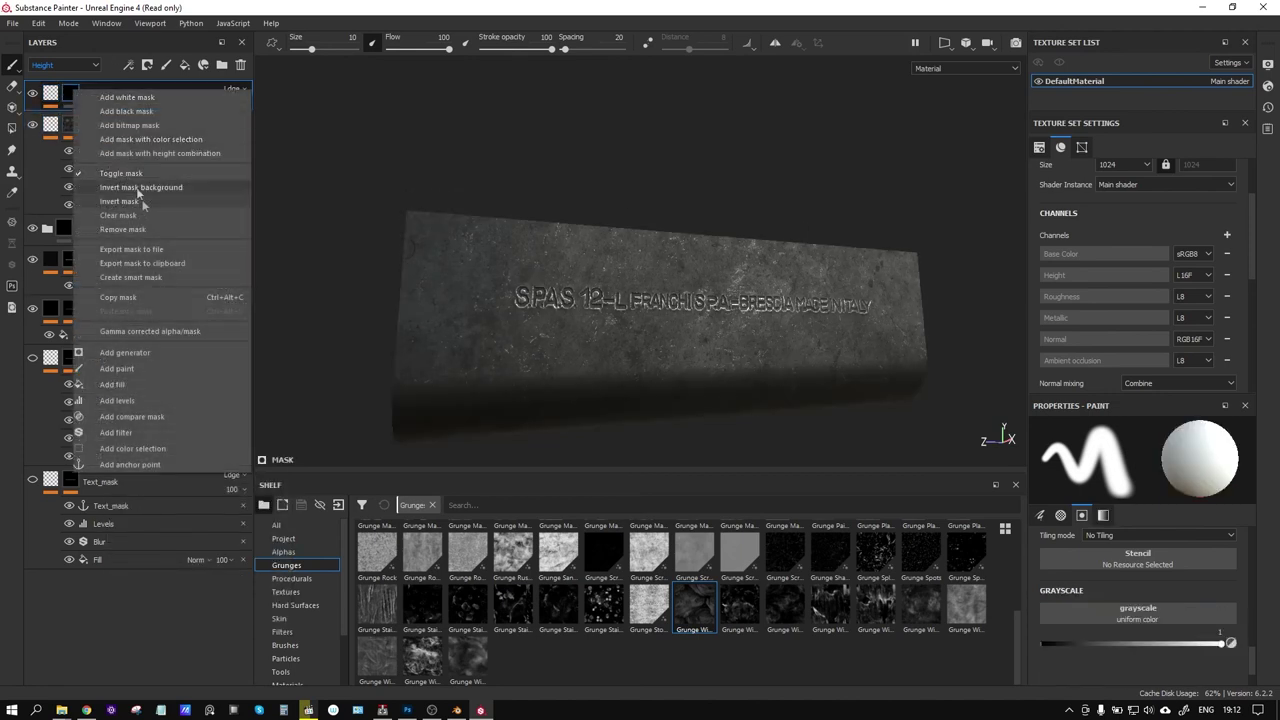
click(150, 385)
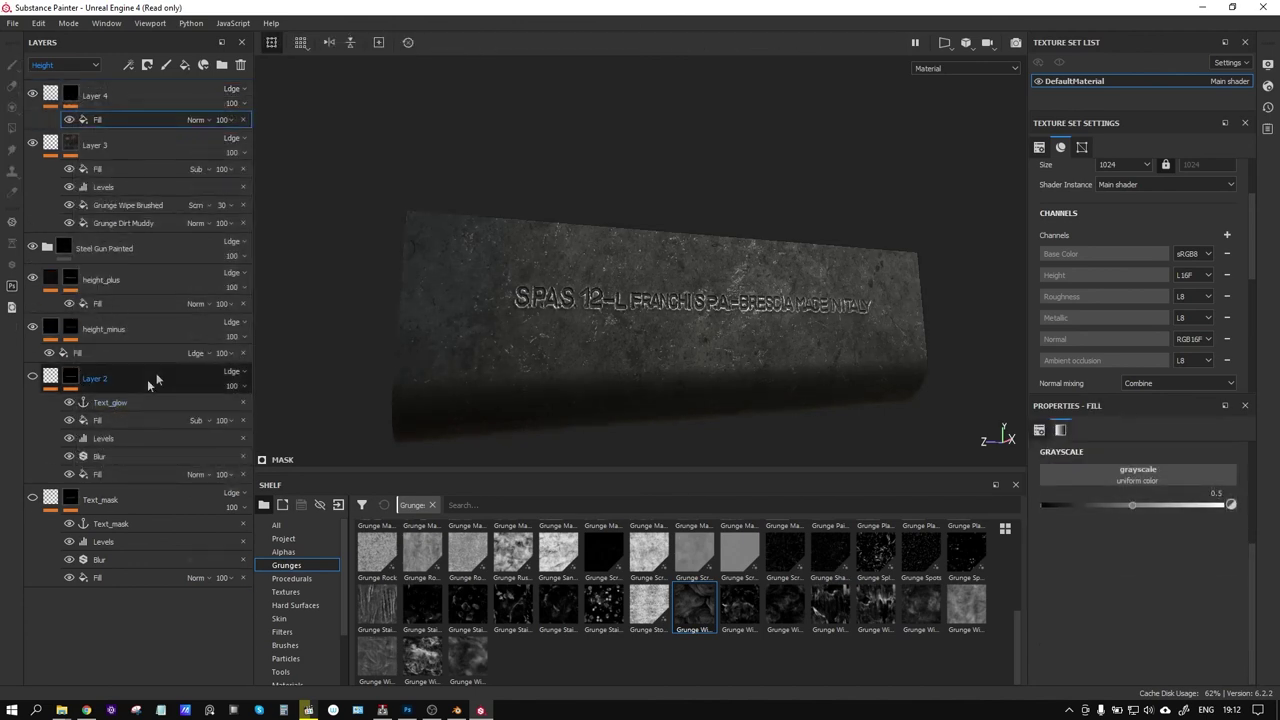
click(1163, 480)
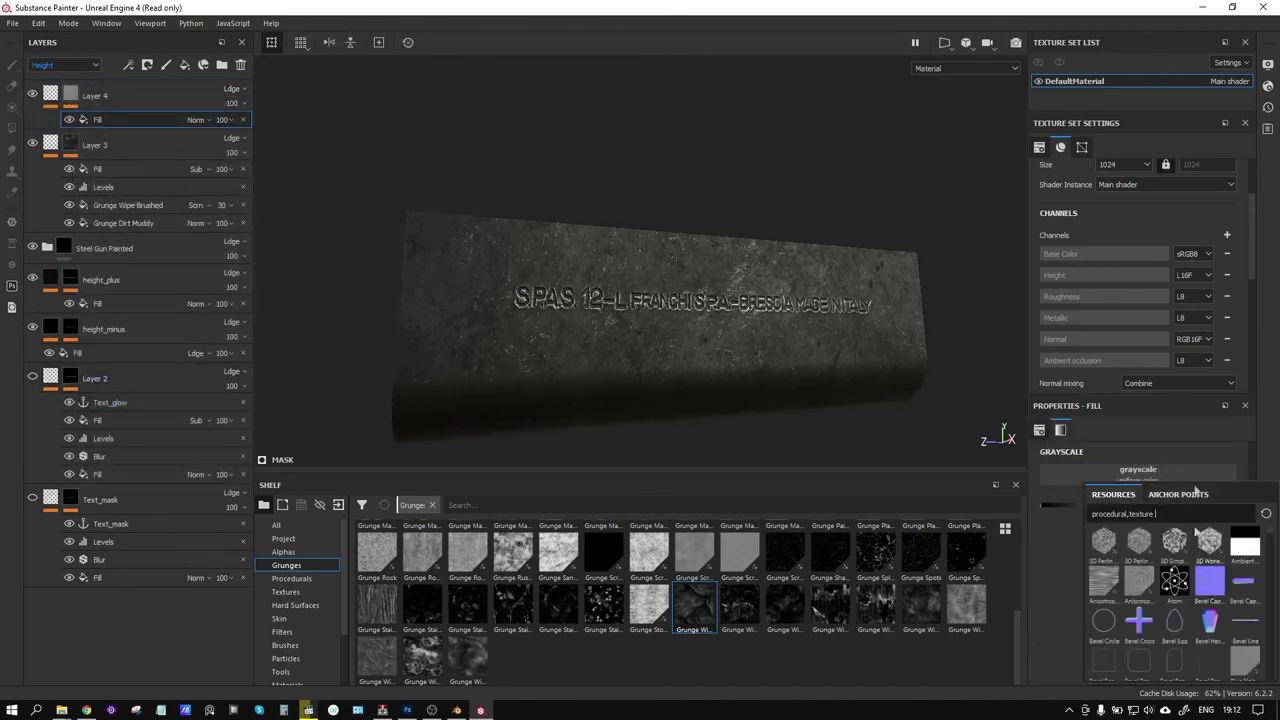
click(1190, 495)
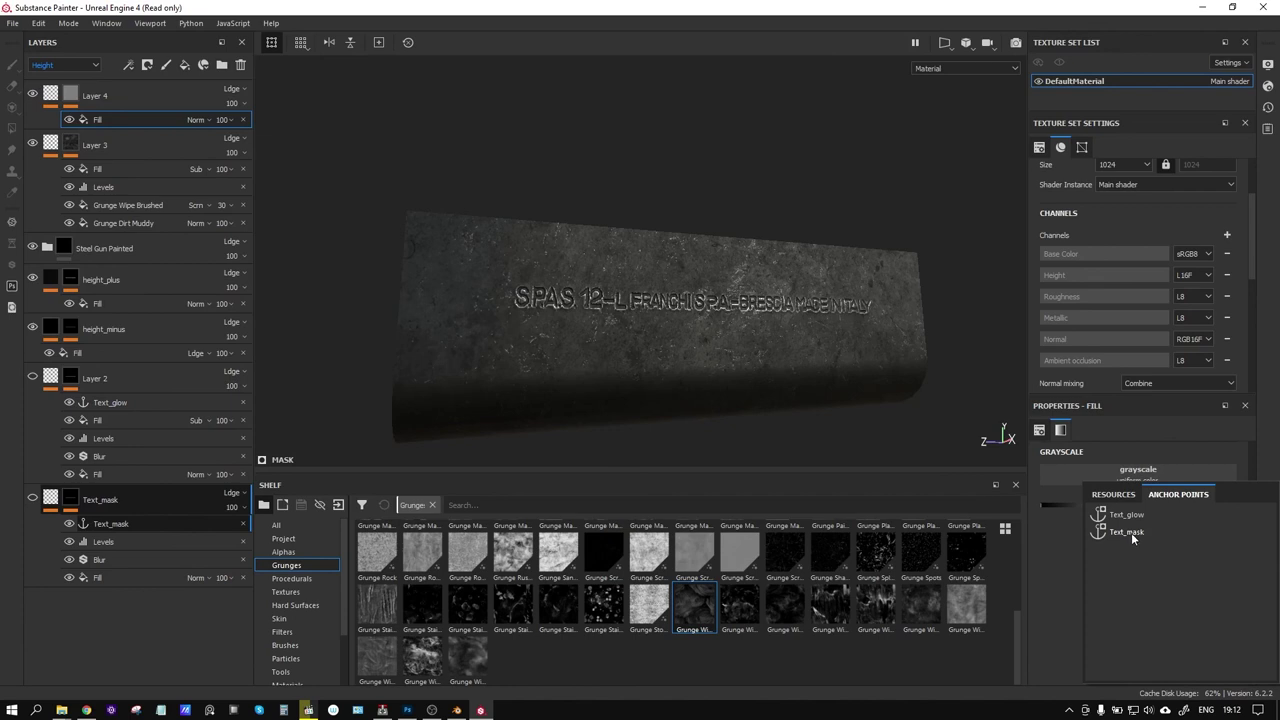
click(1131, 532)
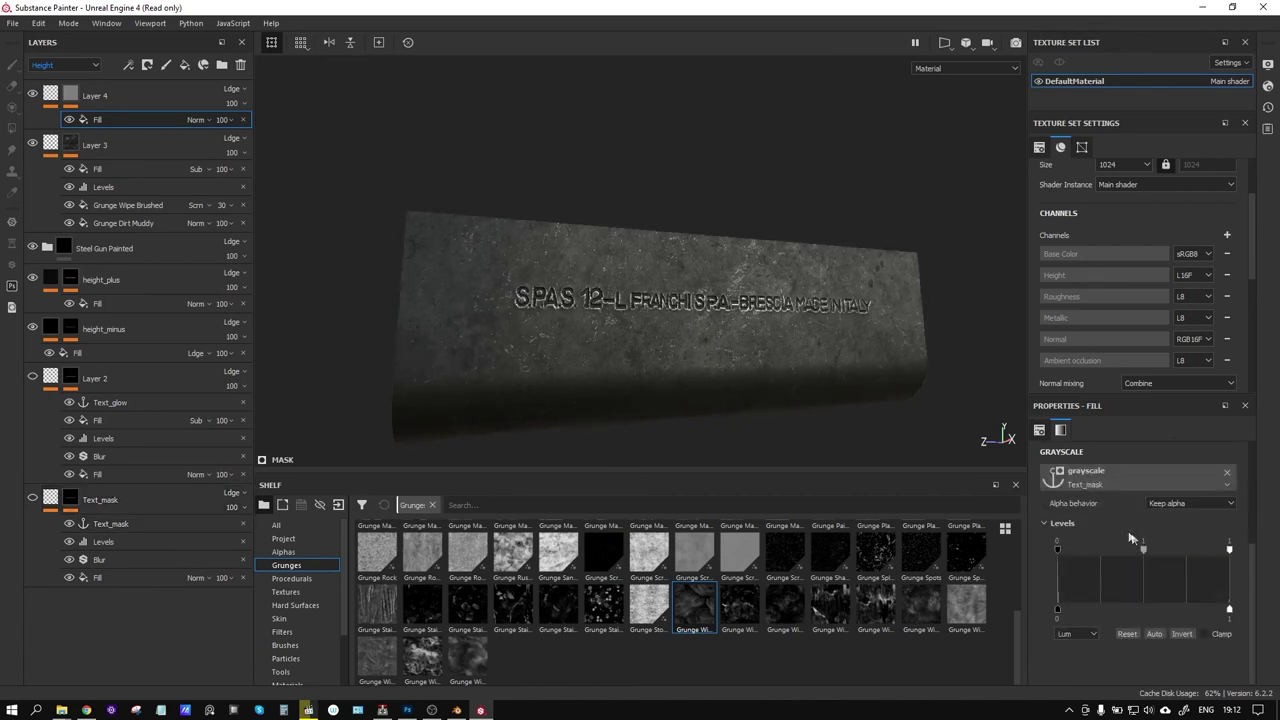
Adjust the Text_mask levels, raising the black point to about 0.233
scroll(548, 305, up, 5)
shift+right_drag(548, 305, 562, 305)
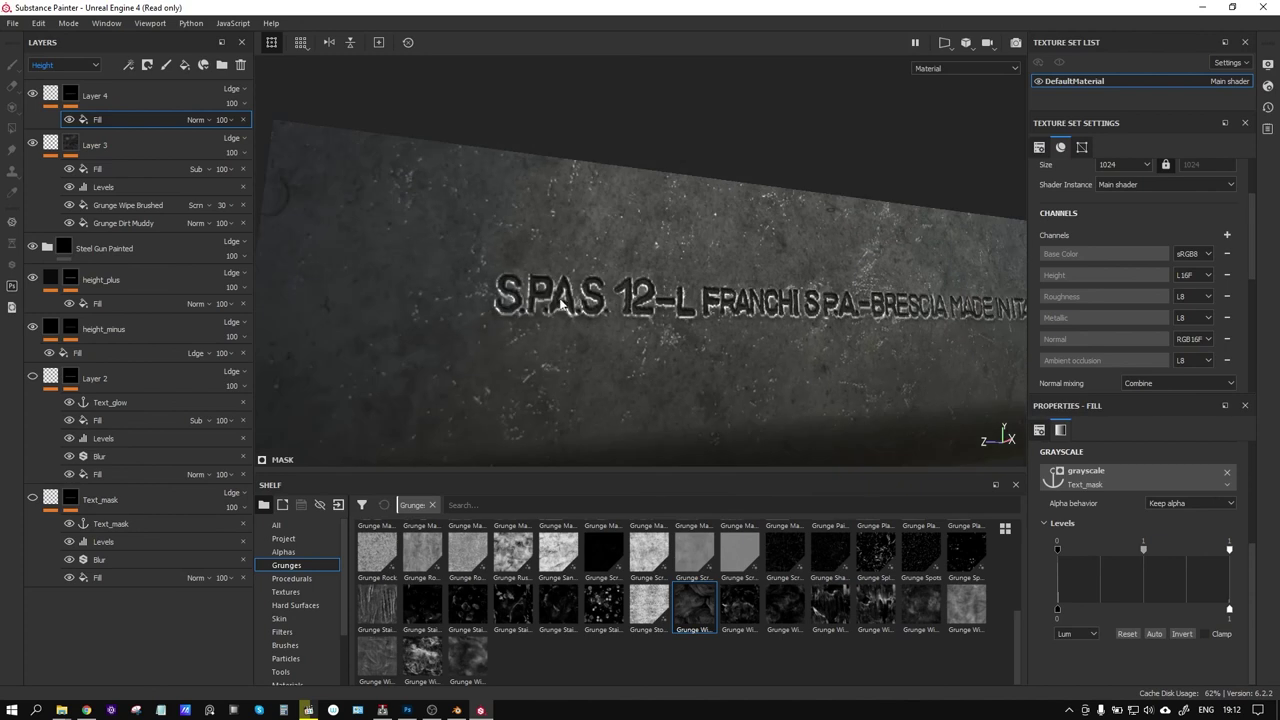
scroll(708, 337, down, 1)
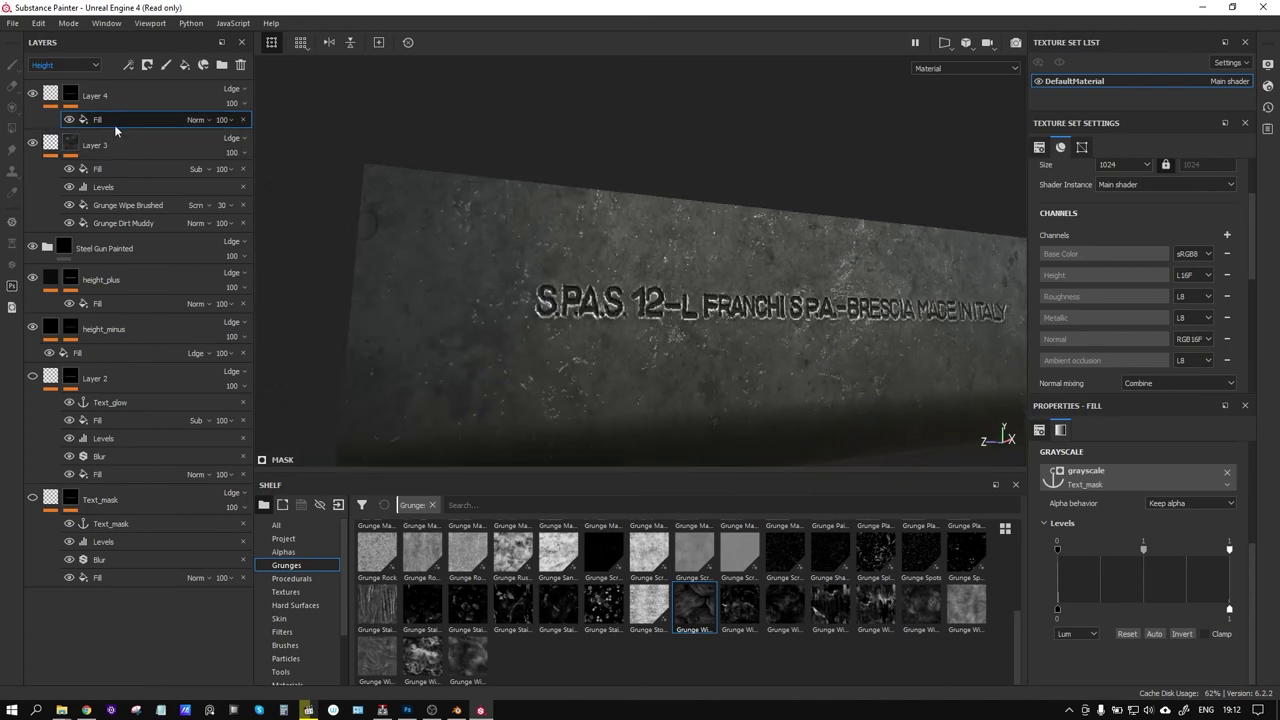
mouse_move(1229, 549)
mouse_down()
mouse_move(1104, 549)
mouse_move(1244, 559)
mouse_up()
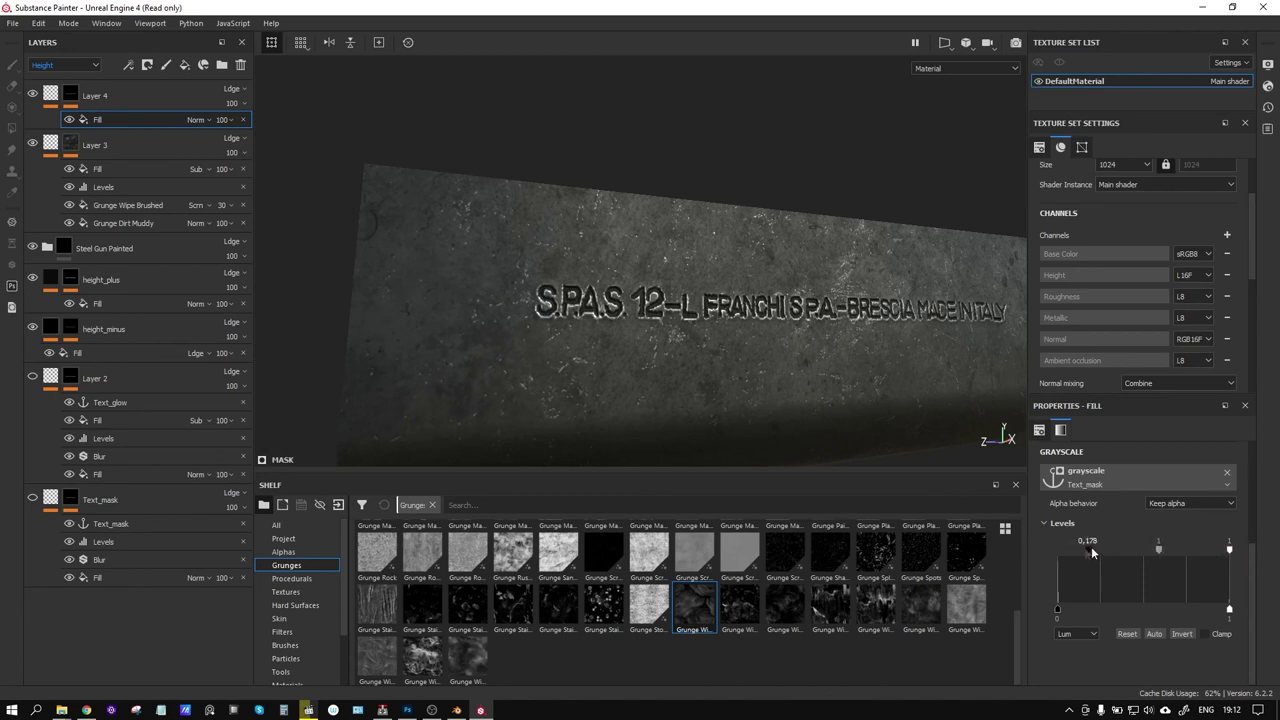
drag(1182, 551, 1211, 554)
drag(1096, 563, 1100, 563)
key(f)
alt+drag(891, 357, 660, 309)
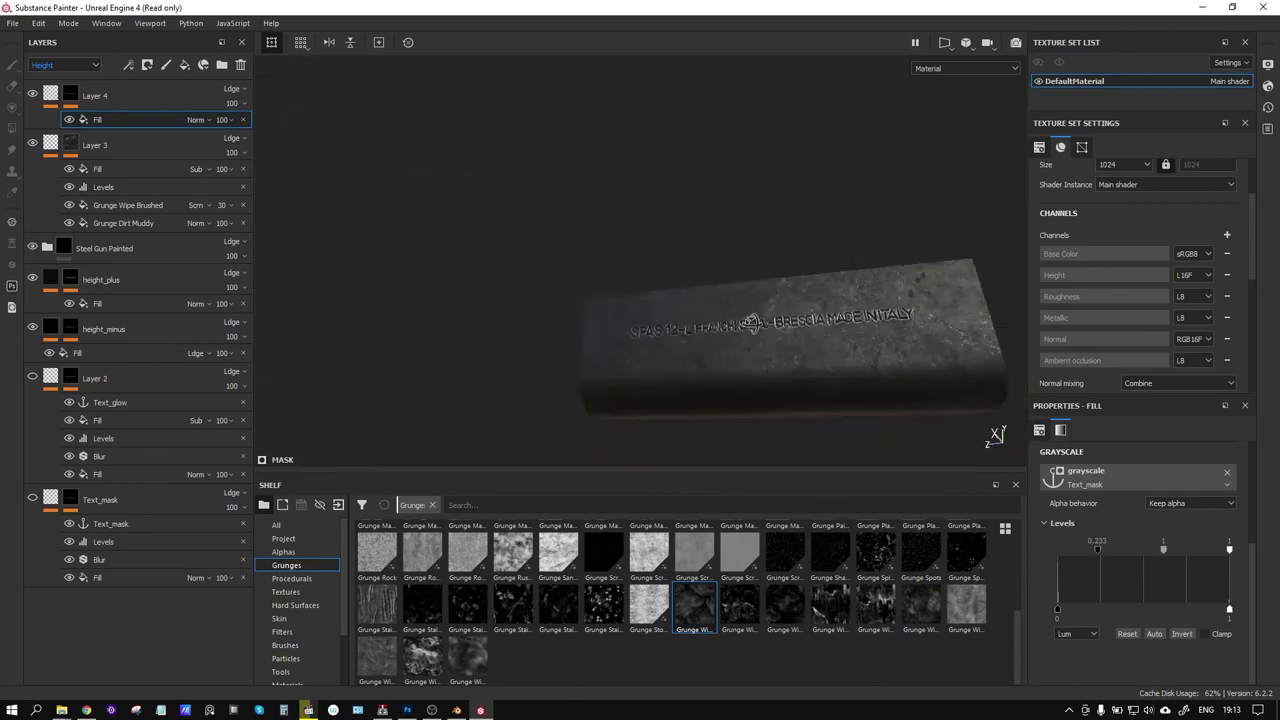
Lower Layer 4's fill ambient occlusion to 0.3431 and inspect the softened SPAS 12 lettering
scroll(660, 309, up, 3)
key(ctrl+z)
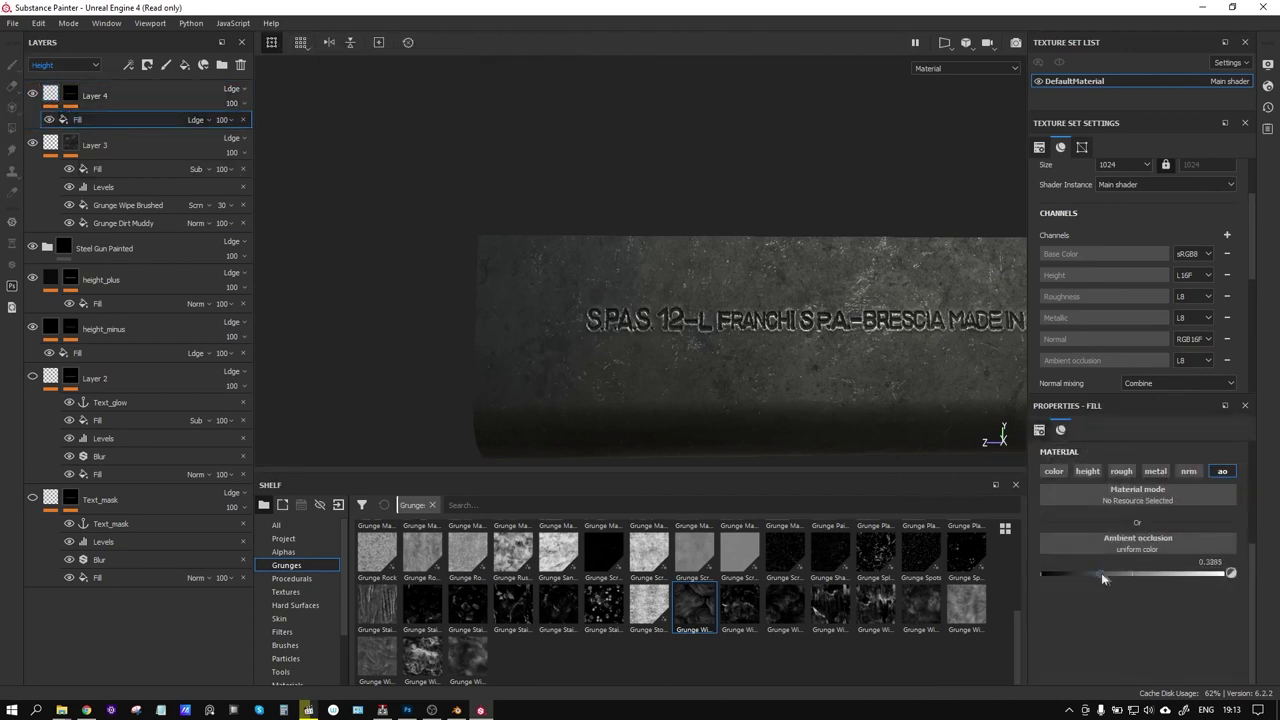
mouse_move(682, 378)
alt+mouse_down()
mouse_move(759, 367)
mouse_move(722, 365)
mouse_move(779, 381)
mouse_move(781, 399)
mouse_move(761, 414)
mouse_move(866, 380)
mouse_move(624, 395)
mouse_move(700, 400)
mouse_move(661, 414)
mouse_move(506, 394)
mouse_move(666, 398)
mouse_move(739, 382)
mouse_move(745, 408)
mouse_move(875, 366)
mouse_move(692, 379)
mouse_move(580, 349)
mouse_move(646, 343)
mouse_move(678, 282)
mouse_move(660, 366)
mouse_move(814, 389)
mouse_move(769, 390)
mouse_move(903, 386)
mouse_move(777, 377)
mouse_move(835, 390)
mouse_move(829, 434)
mouse_move(829, 407)
mouse_move(851, 408)
mouse_move(823, 372)
mouse_move(859, 392)
alt+mouse_up()
scroll(624, 395, up, 3)
scroll(633, 398, up, 2)
scroll(659, 403, down, 5)
scroll(661, 414, up, 5)
scroll(739, 382, down, 3)
scroll(741, 397, up, 2)
scroll(741, 397, up, 2)
scroll(745, 400, down, 1)
scroll(777, 377, up, 3)
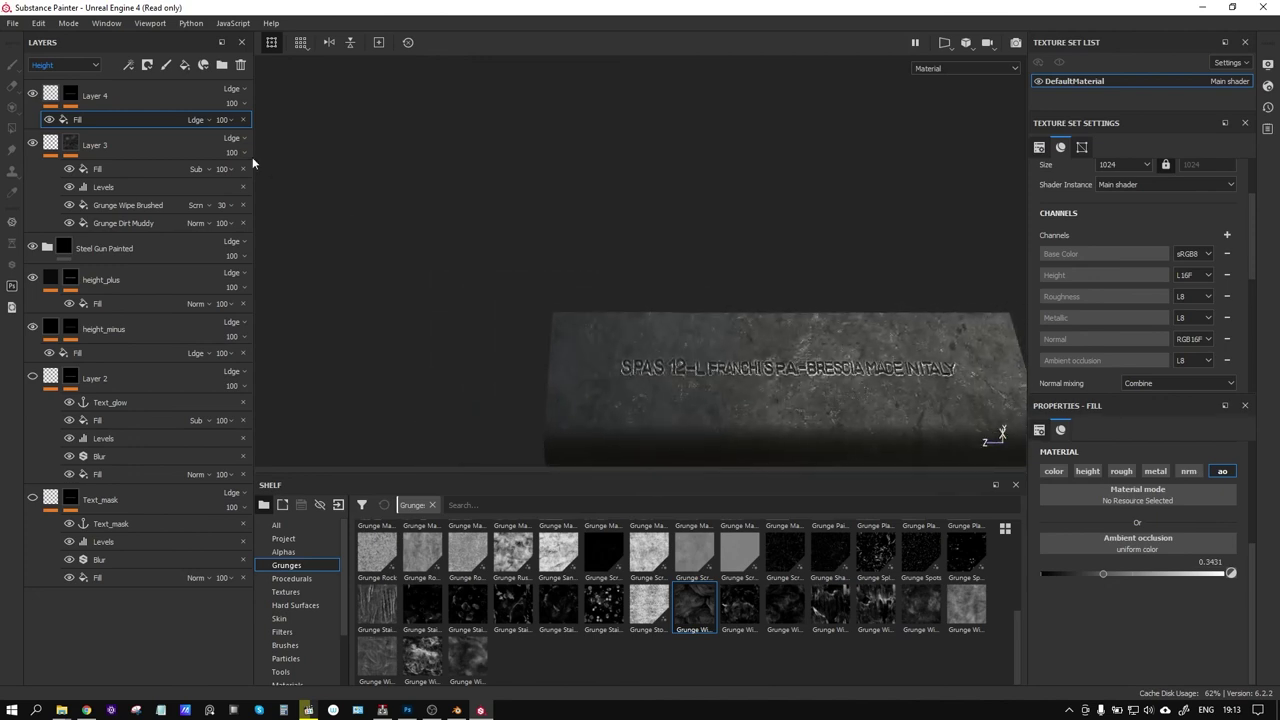